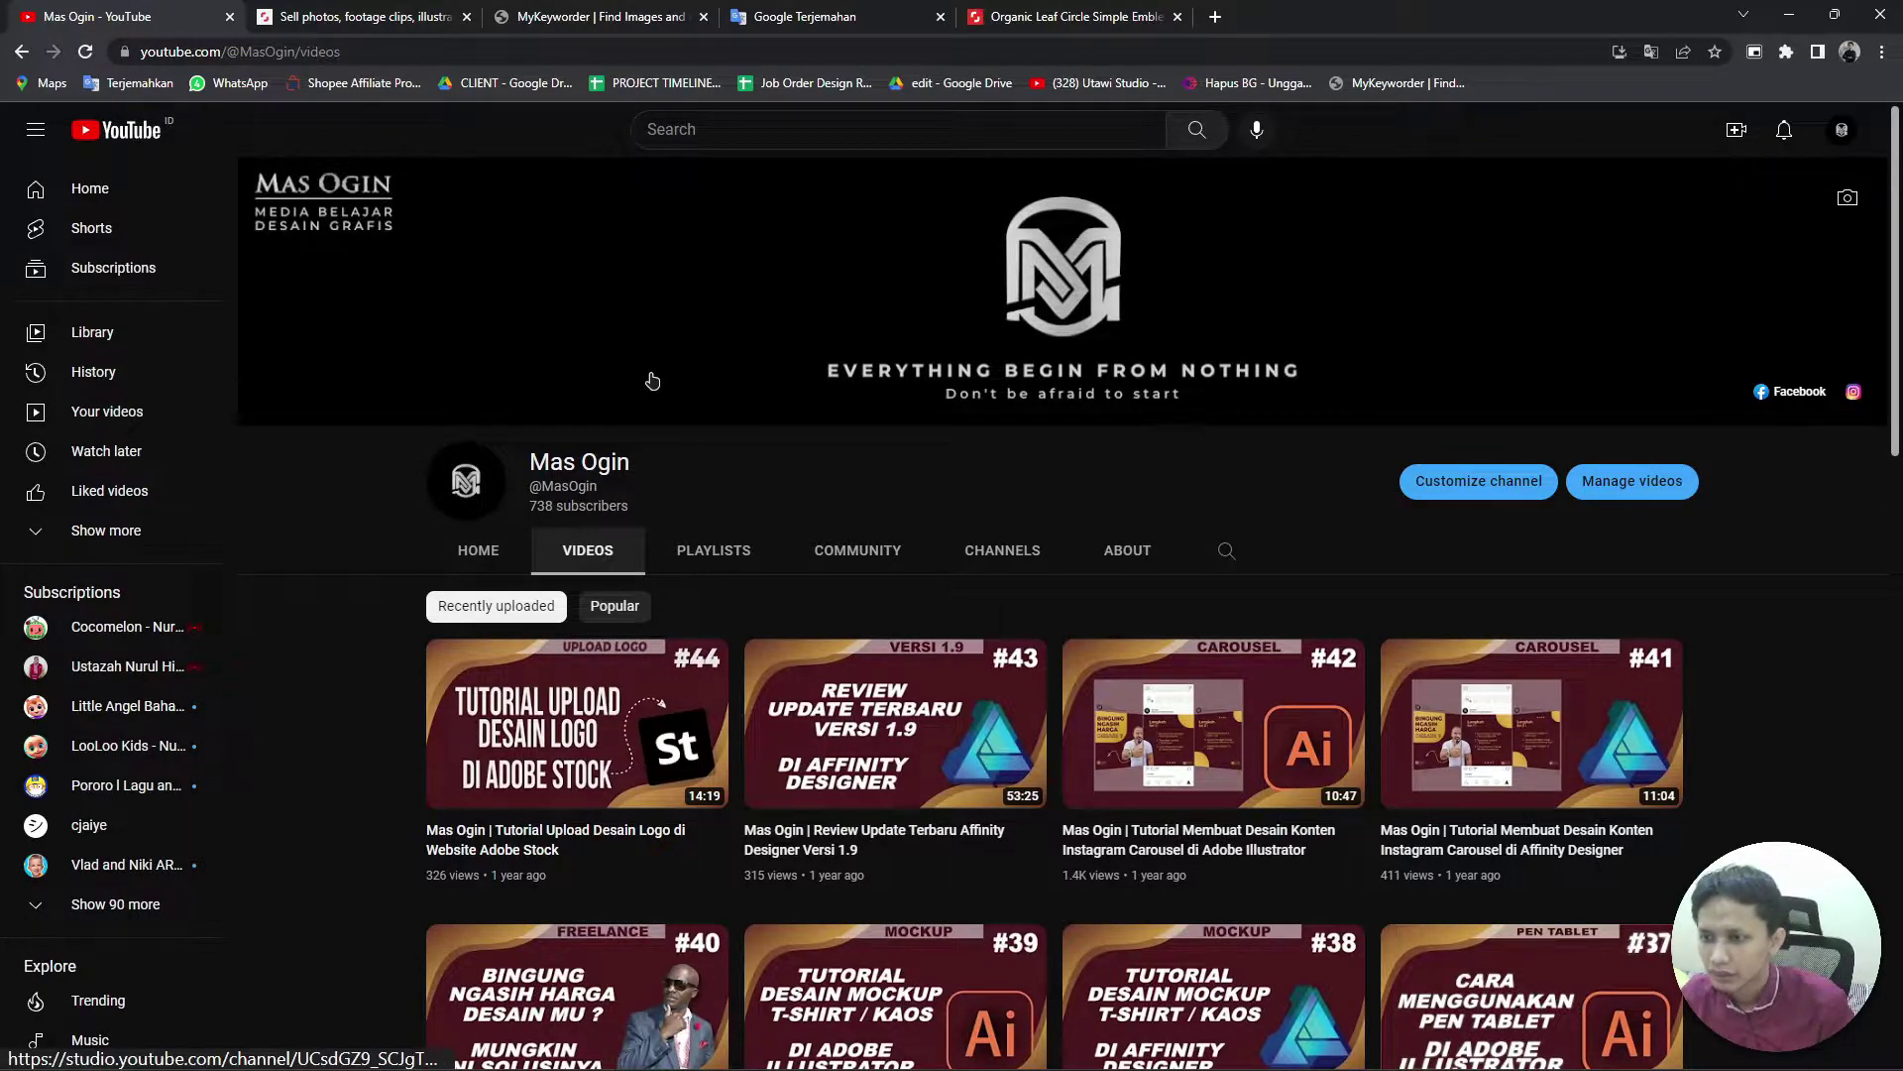
# Step: Switch to the Shutterstock contributor site and sign in with the saved account e-mail and password, completing the reCAPTCHA check
pyautogui.click(342, 17)
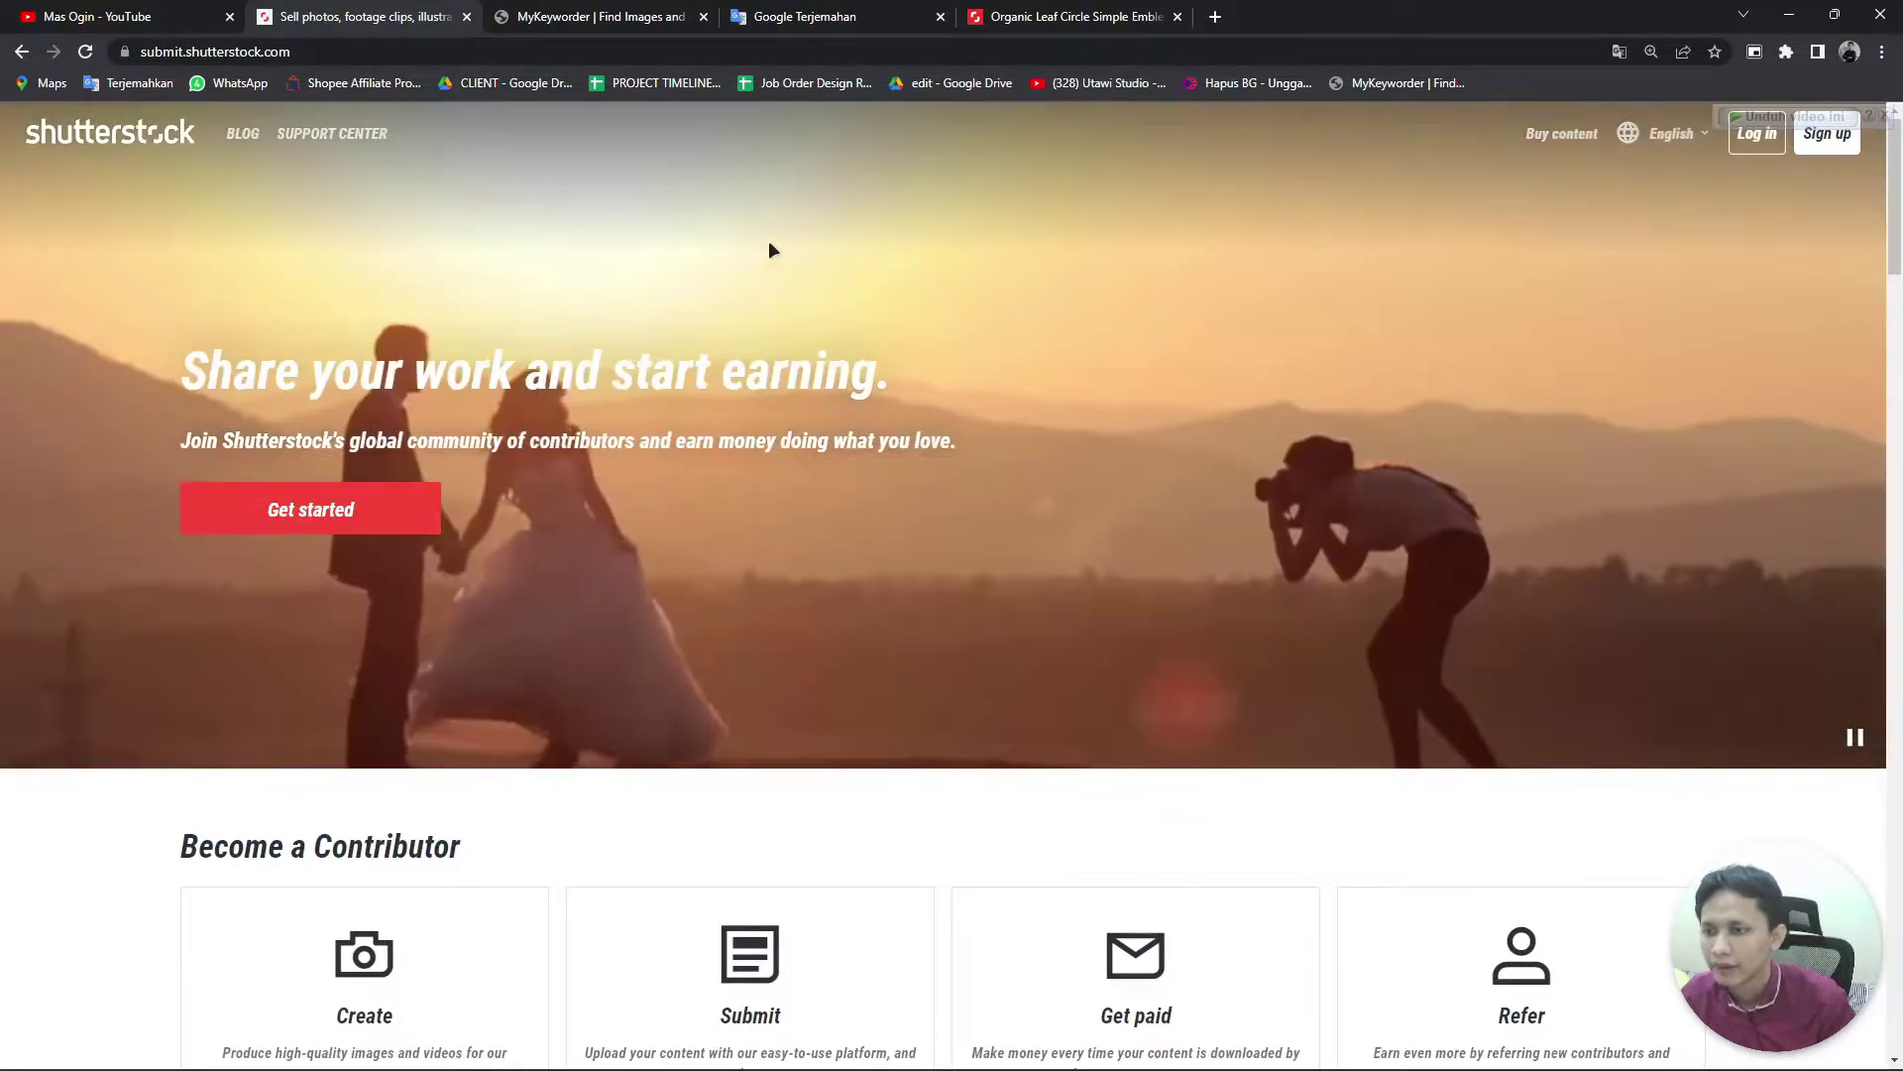
pyautogui.click(1753, 155)
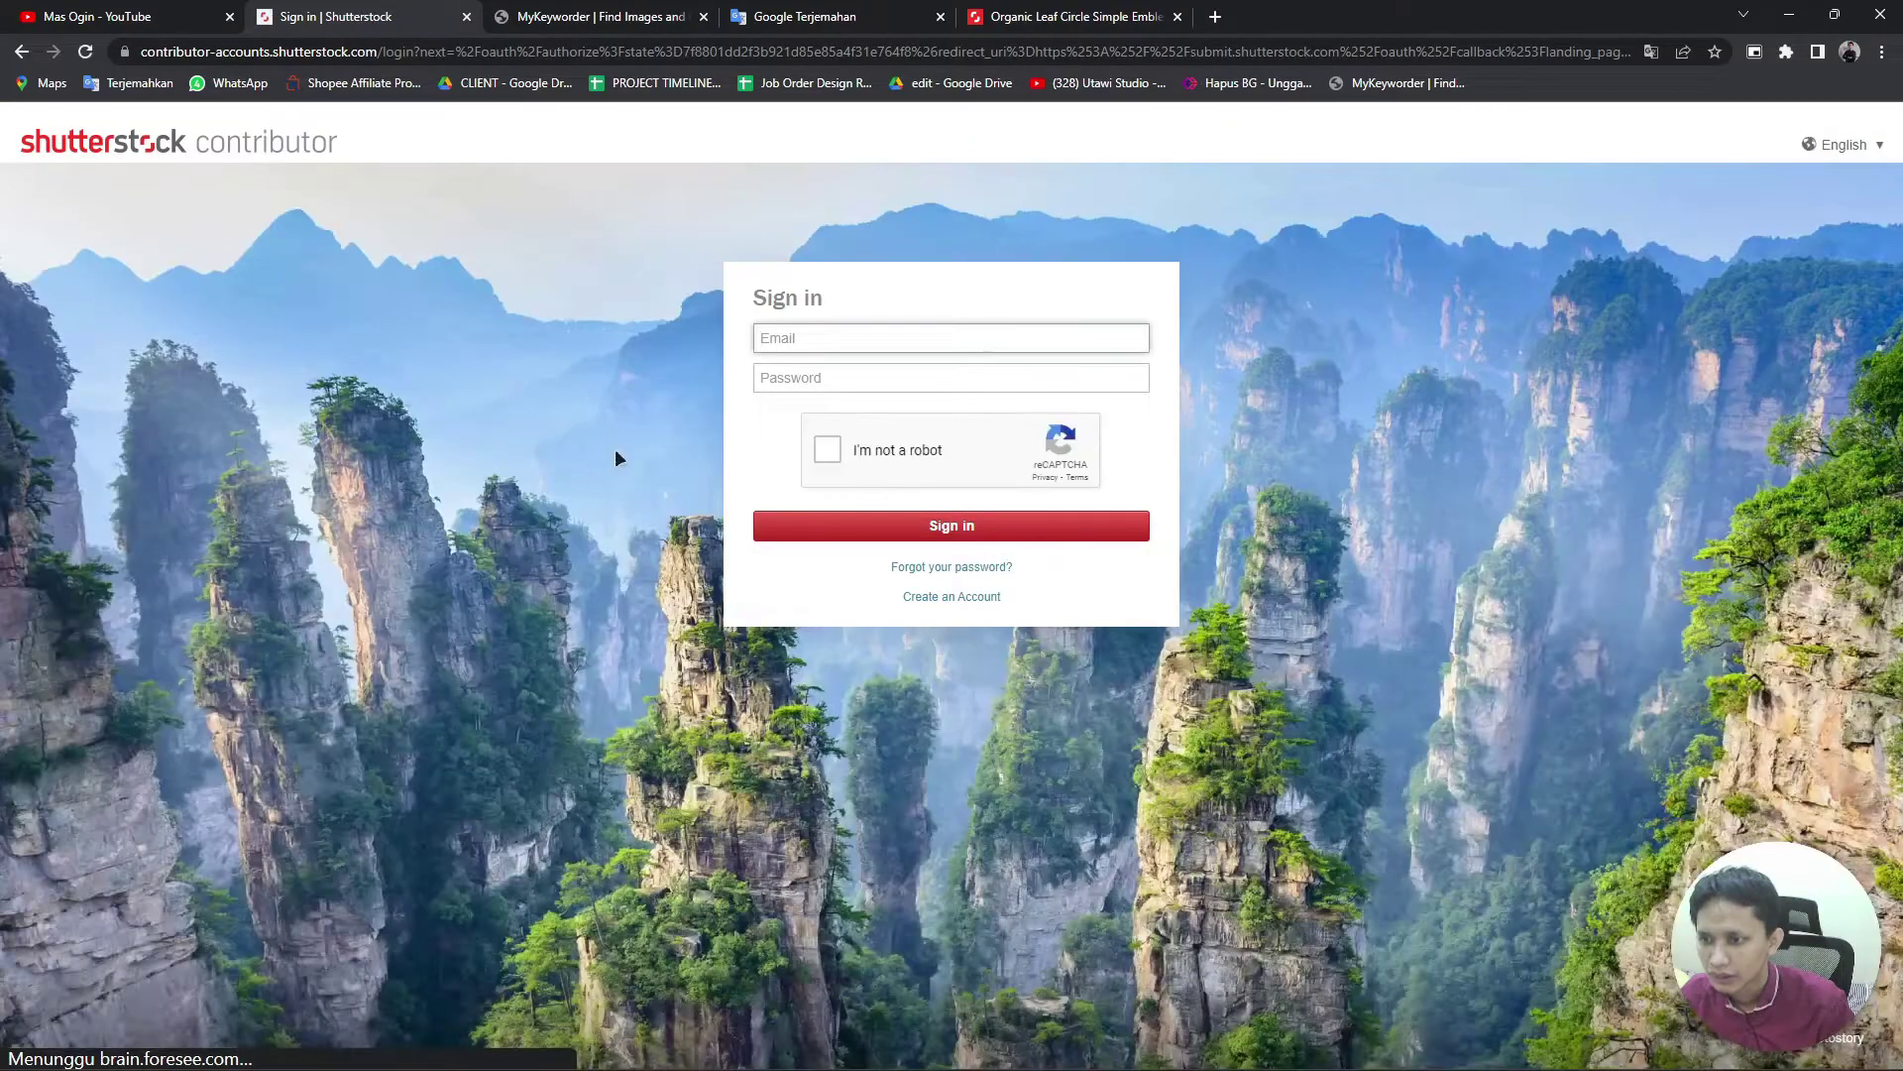
pyautogui.click(861, 348)
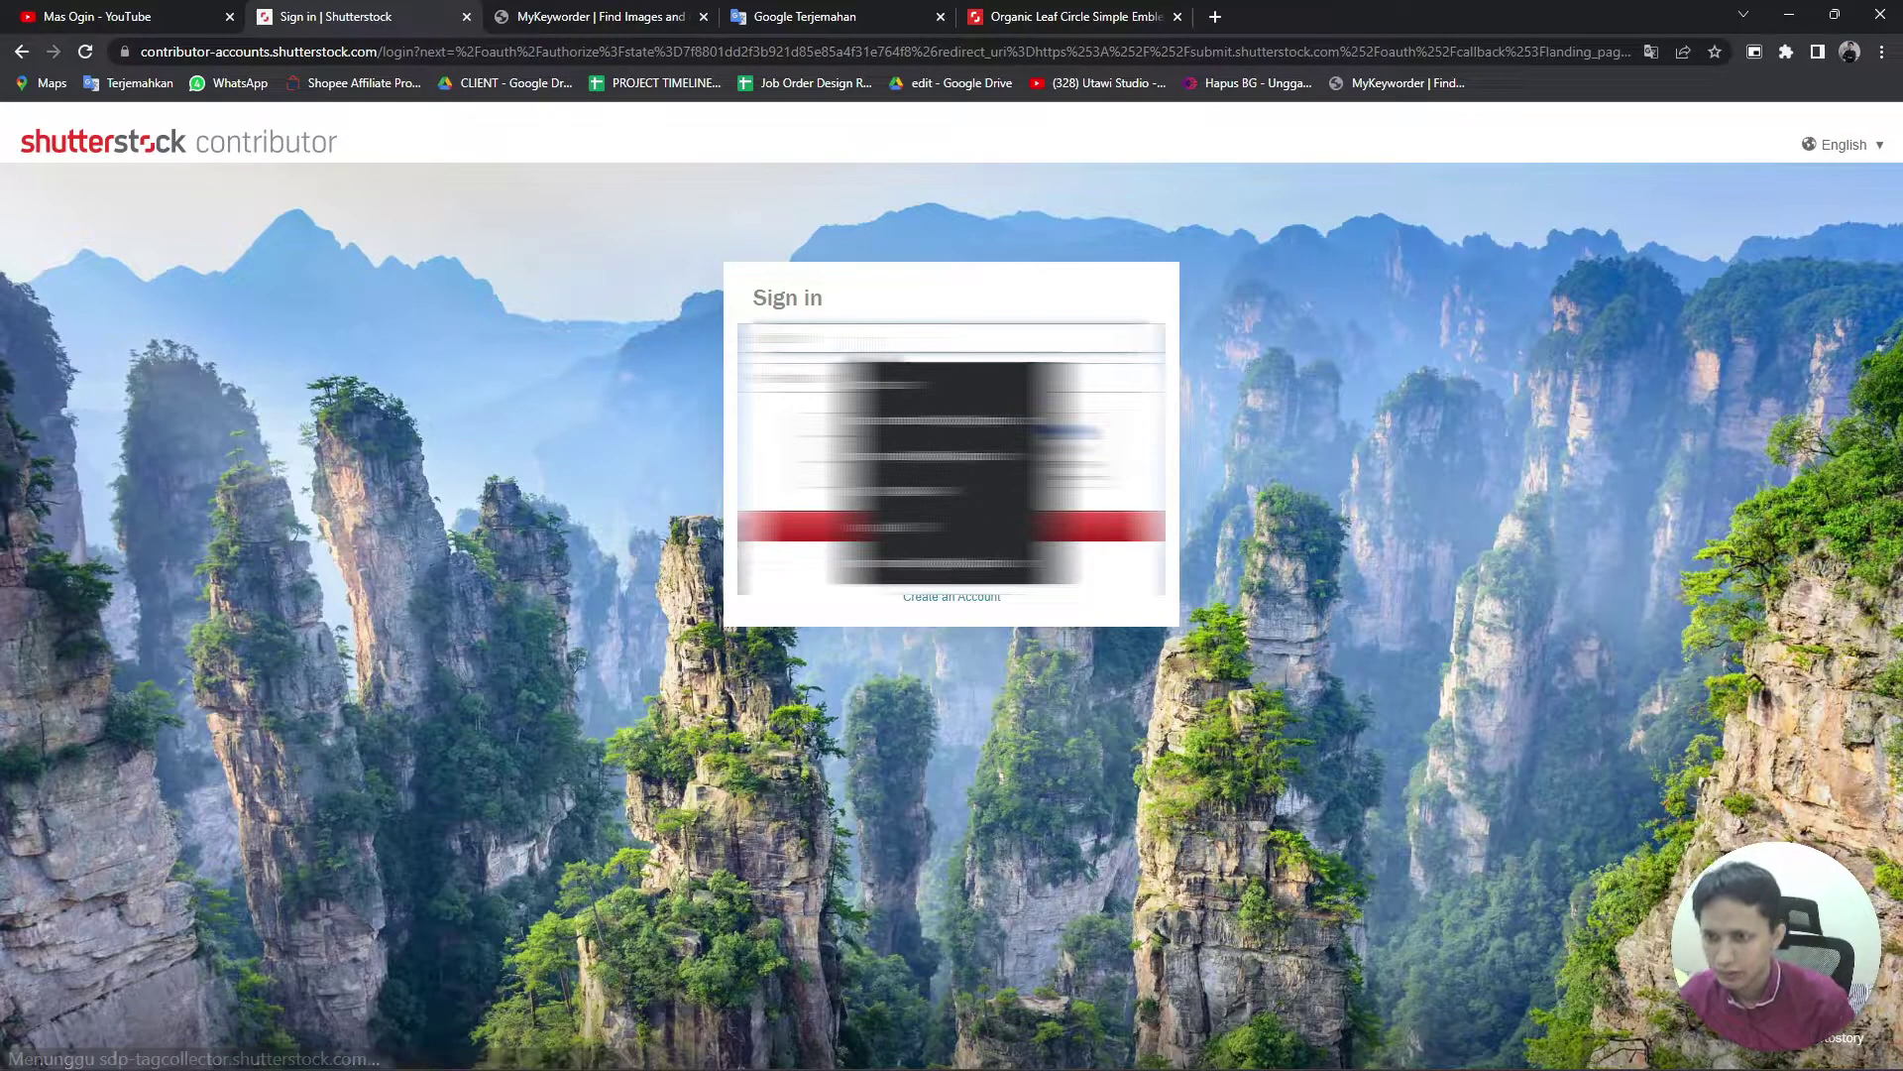
pyautogui.press('Down')
pyautogui.press('Return')
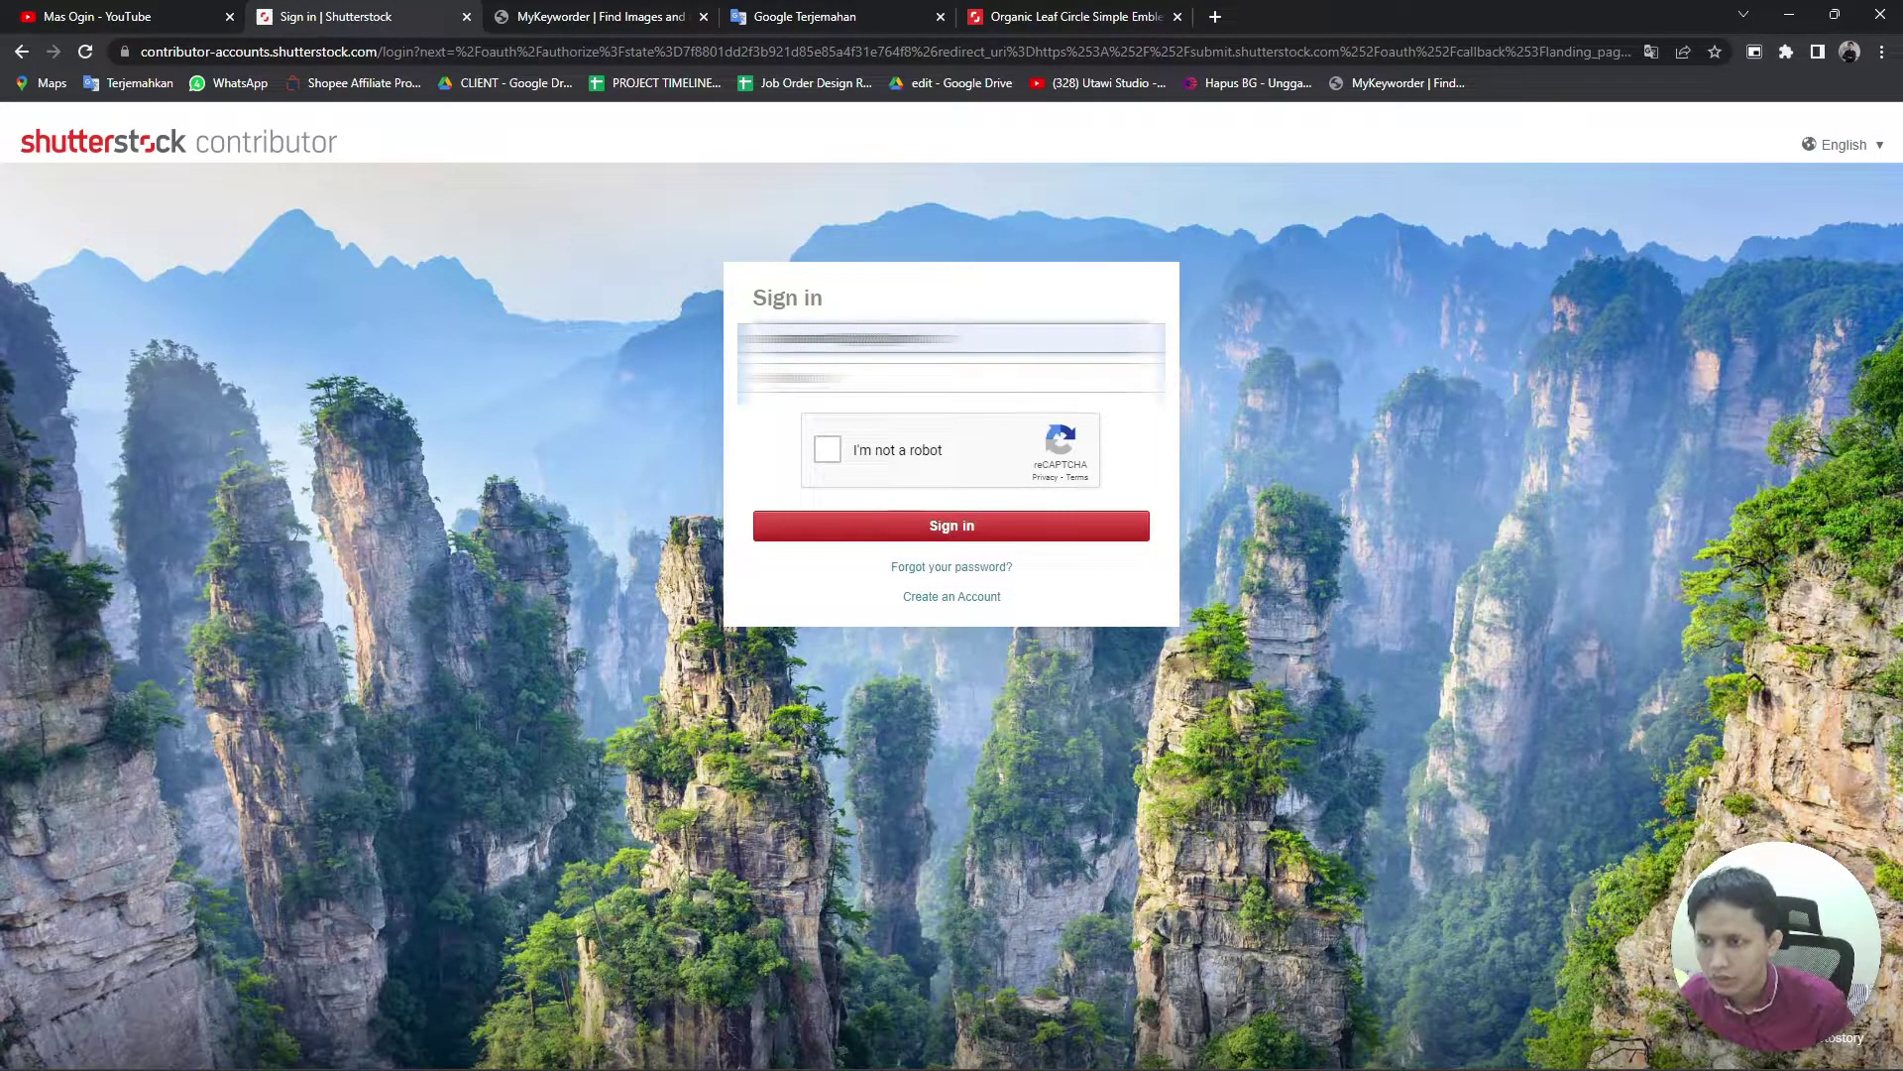
pyautogui.press('Tab')
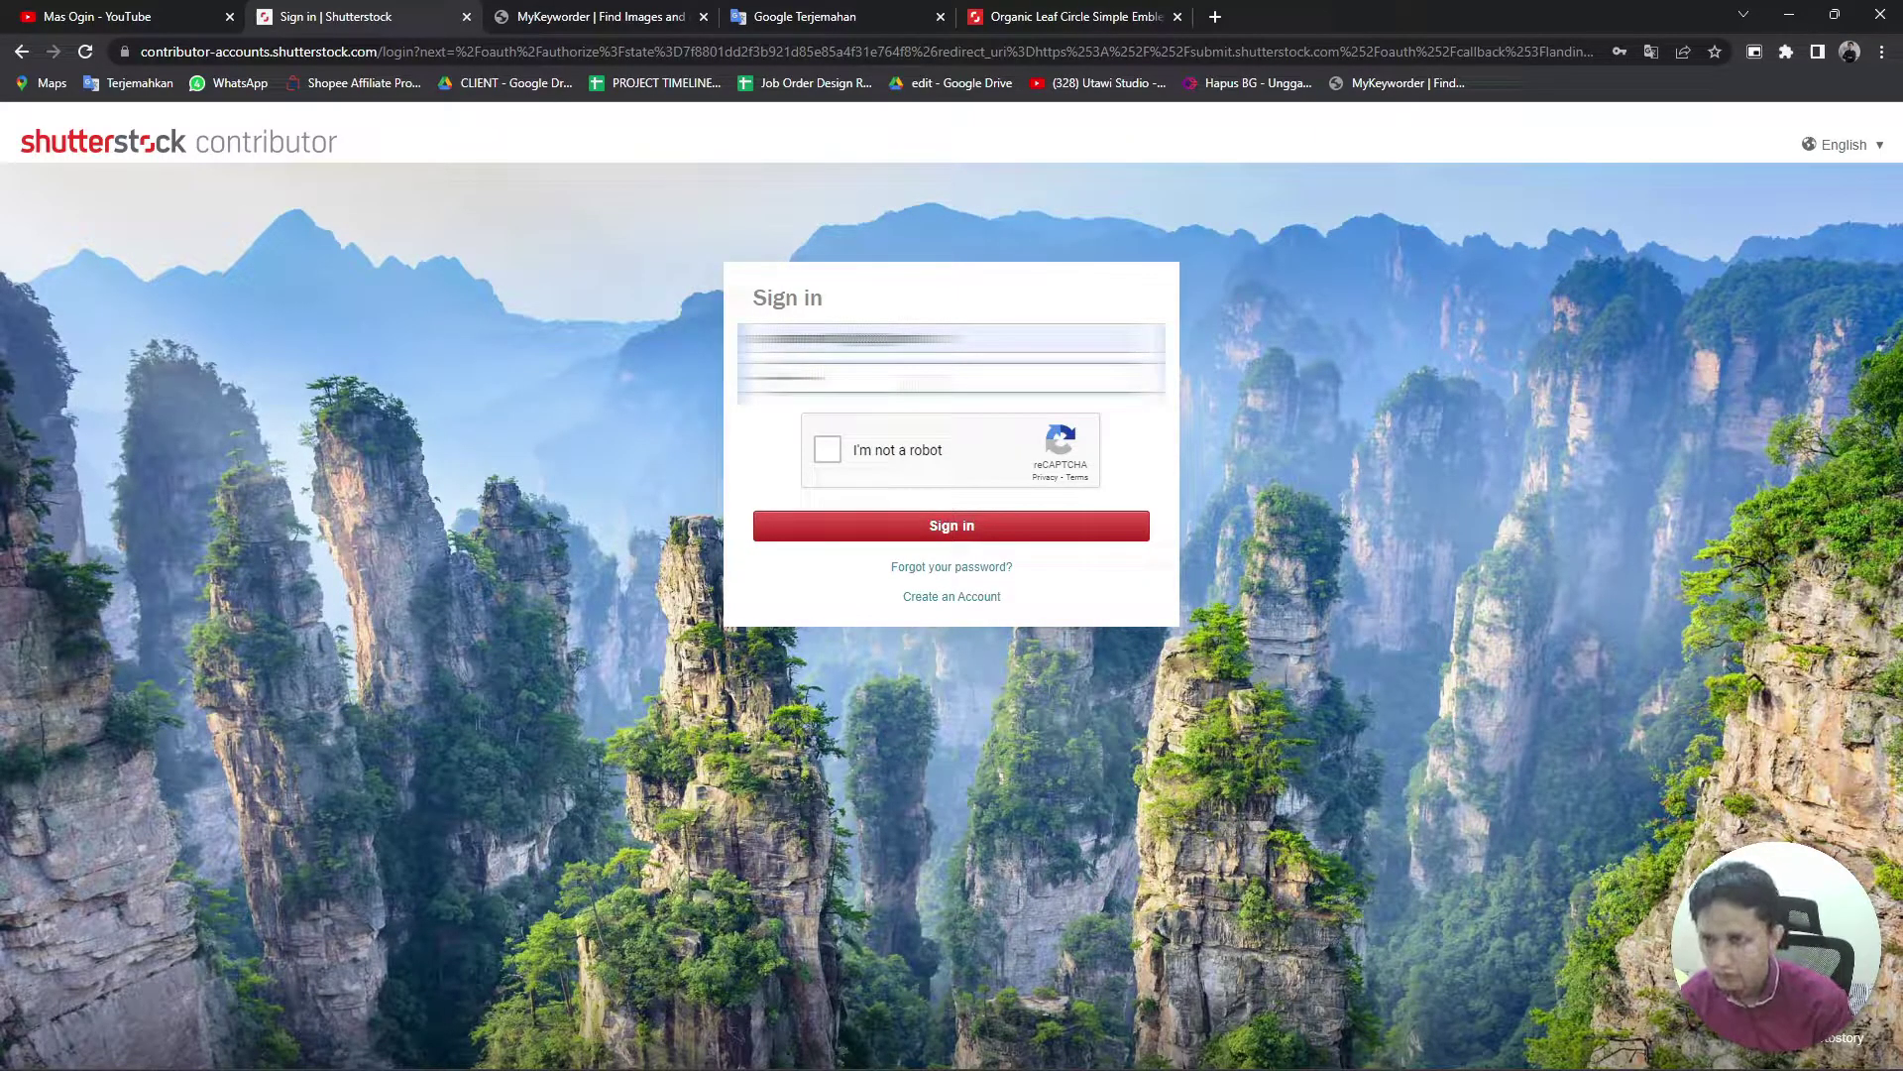
pyautogui.click(833, 448)
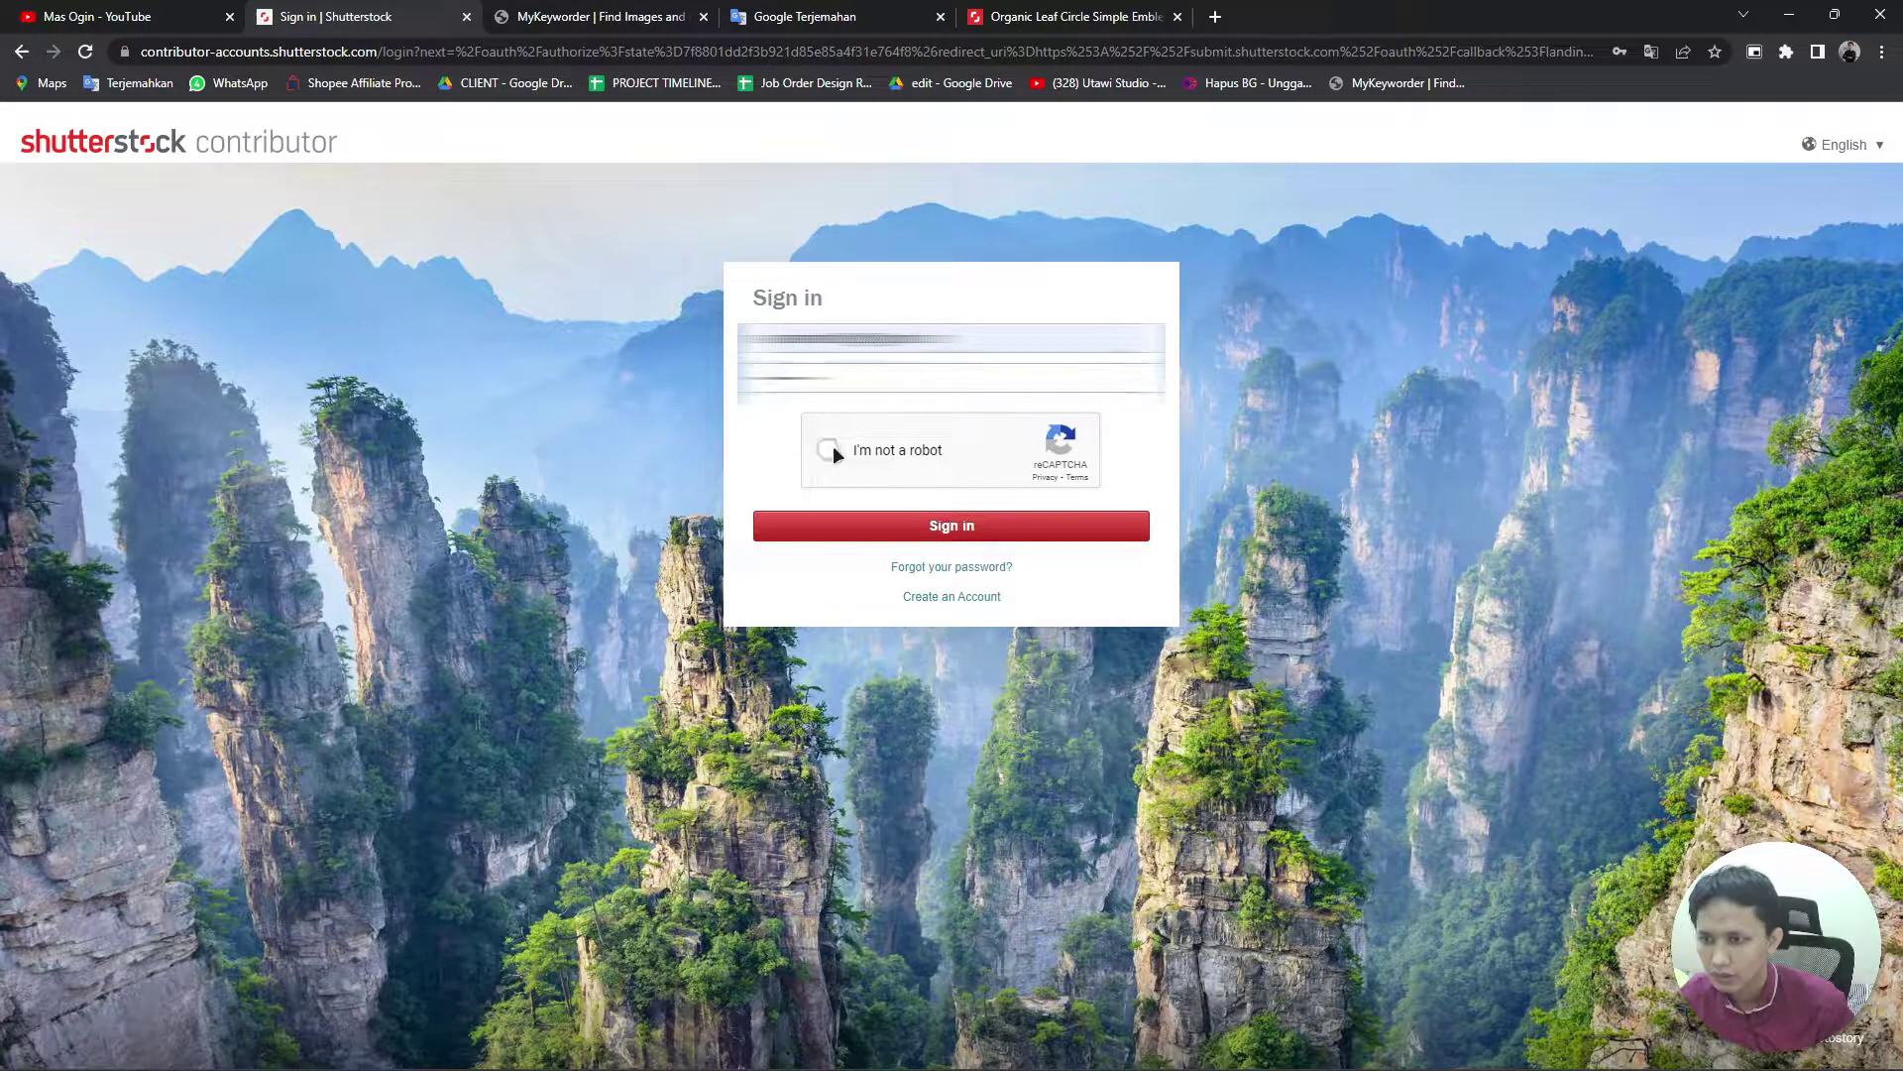
pyautogui.click(890, 531)
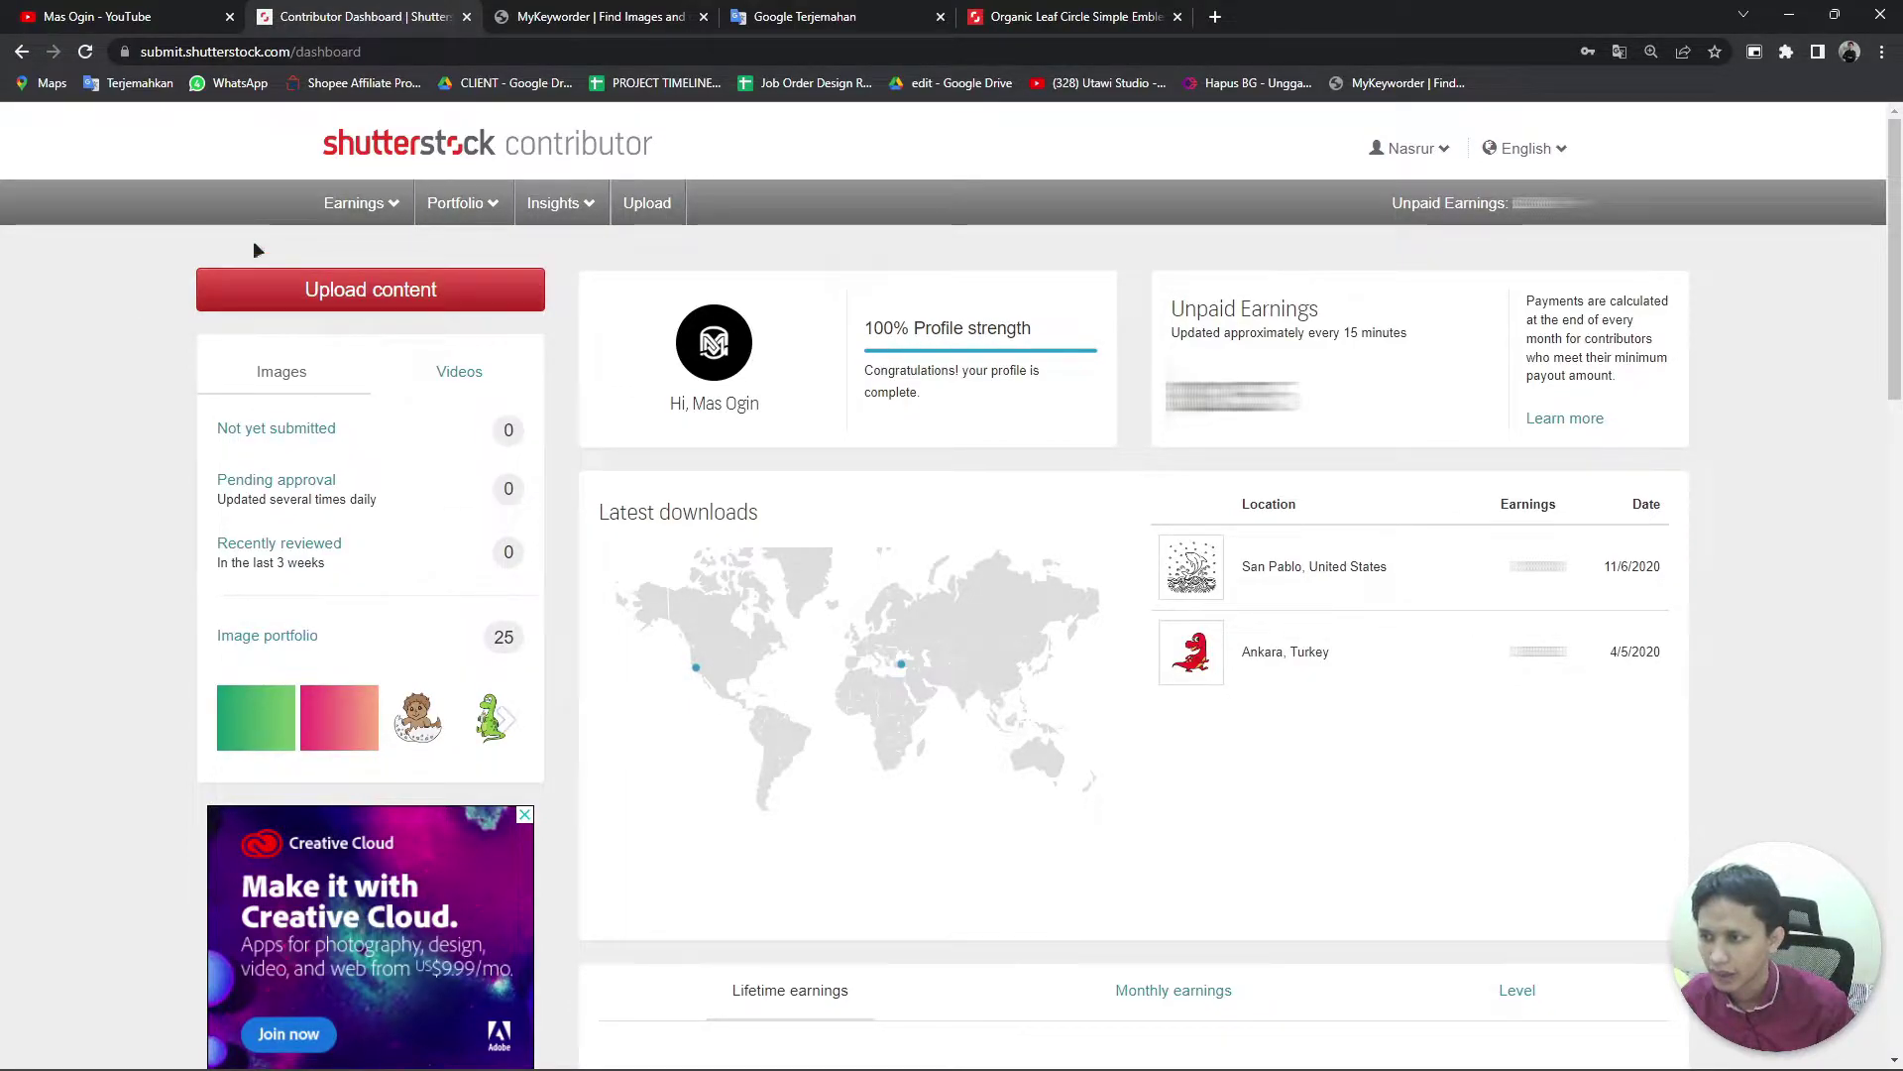
# Step: Upload IMG_20221121_071540, Leaf Logo and VID_20221121_071350(0) from the AI1 folder and continue to content submission
pyautogui.click(462, 304)
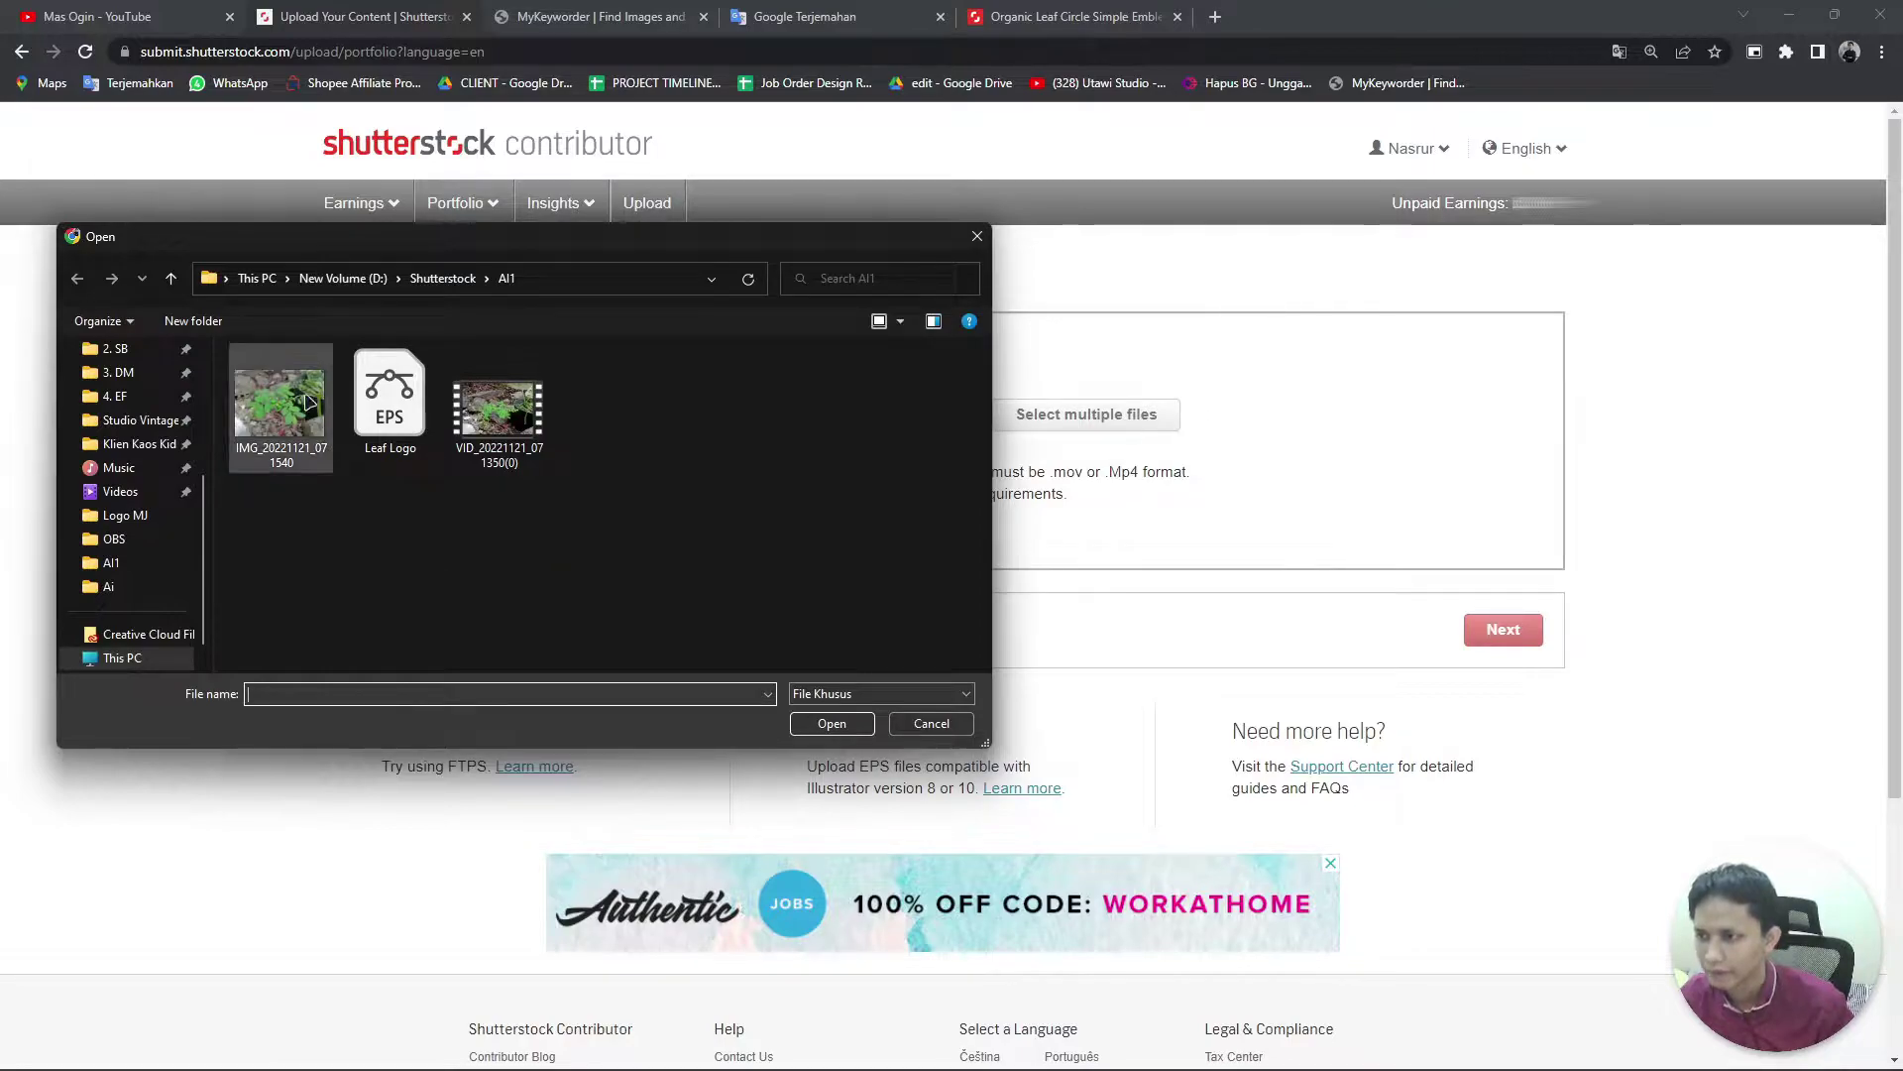
pyautogui.moveTo(601, 518); pyautogui.dragTo(287, 412)
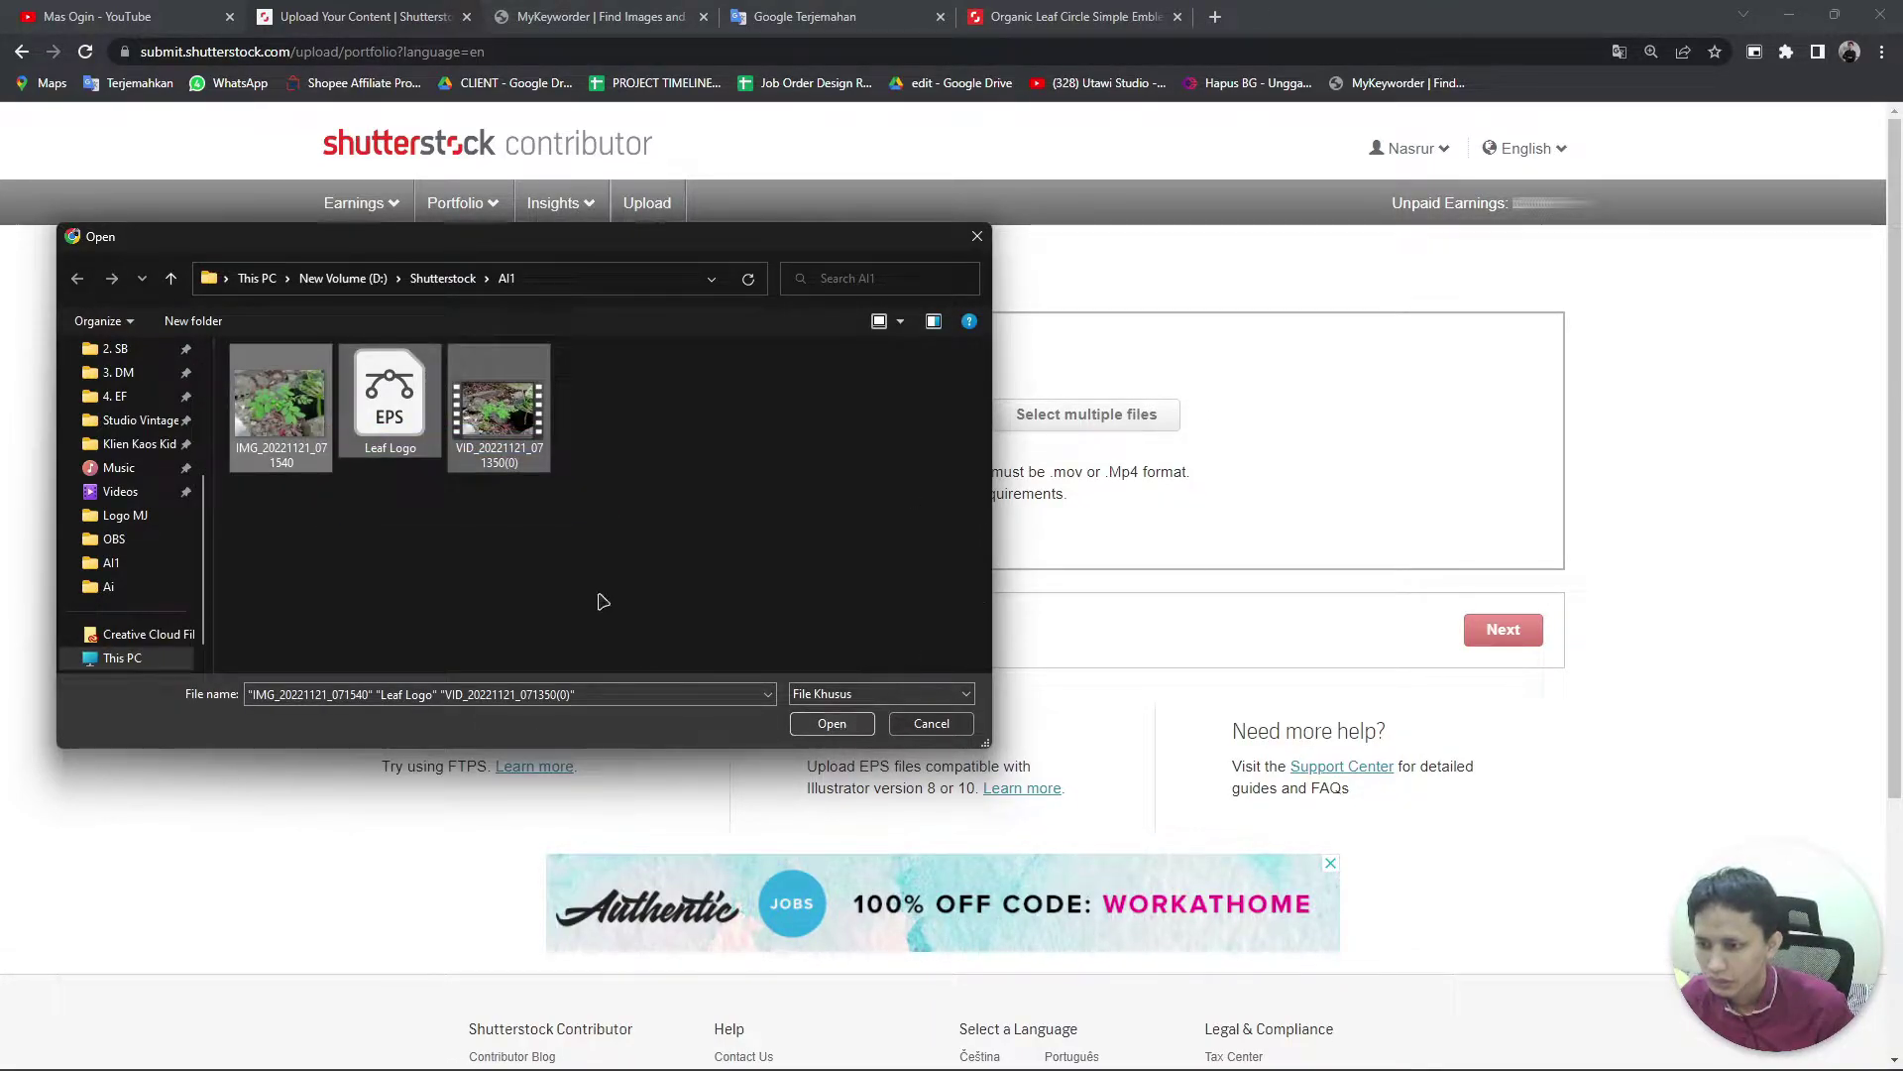
pyautogui.click(832, 725)
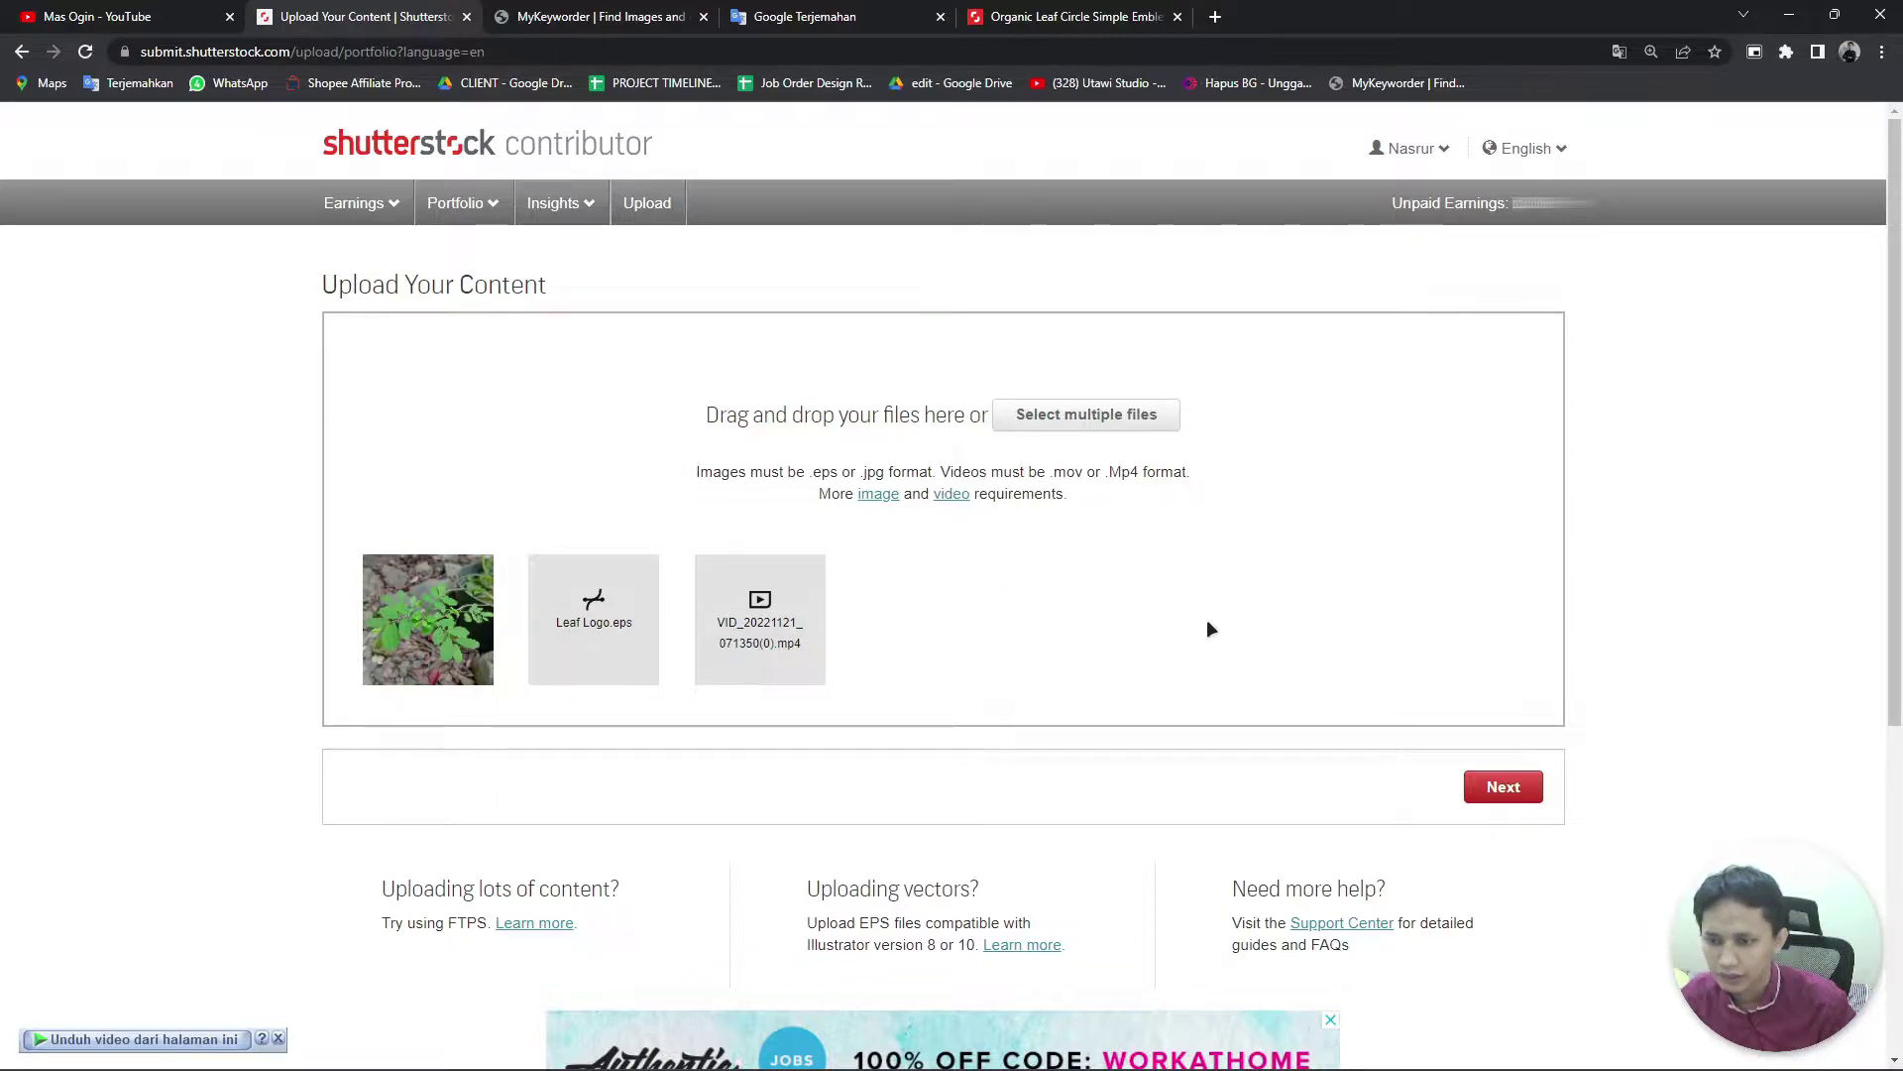
pyautogui.click(1505, 787)
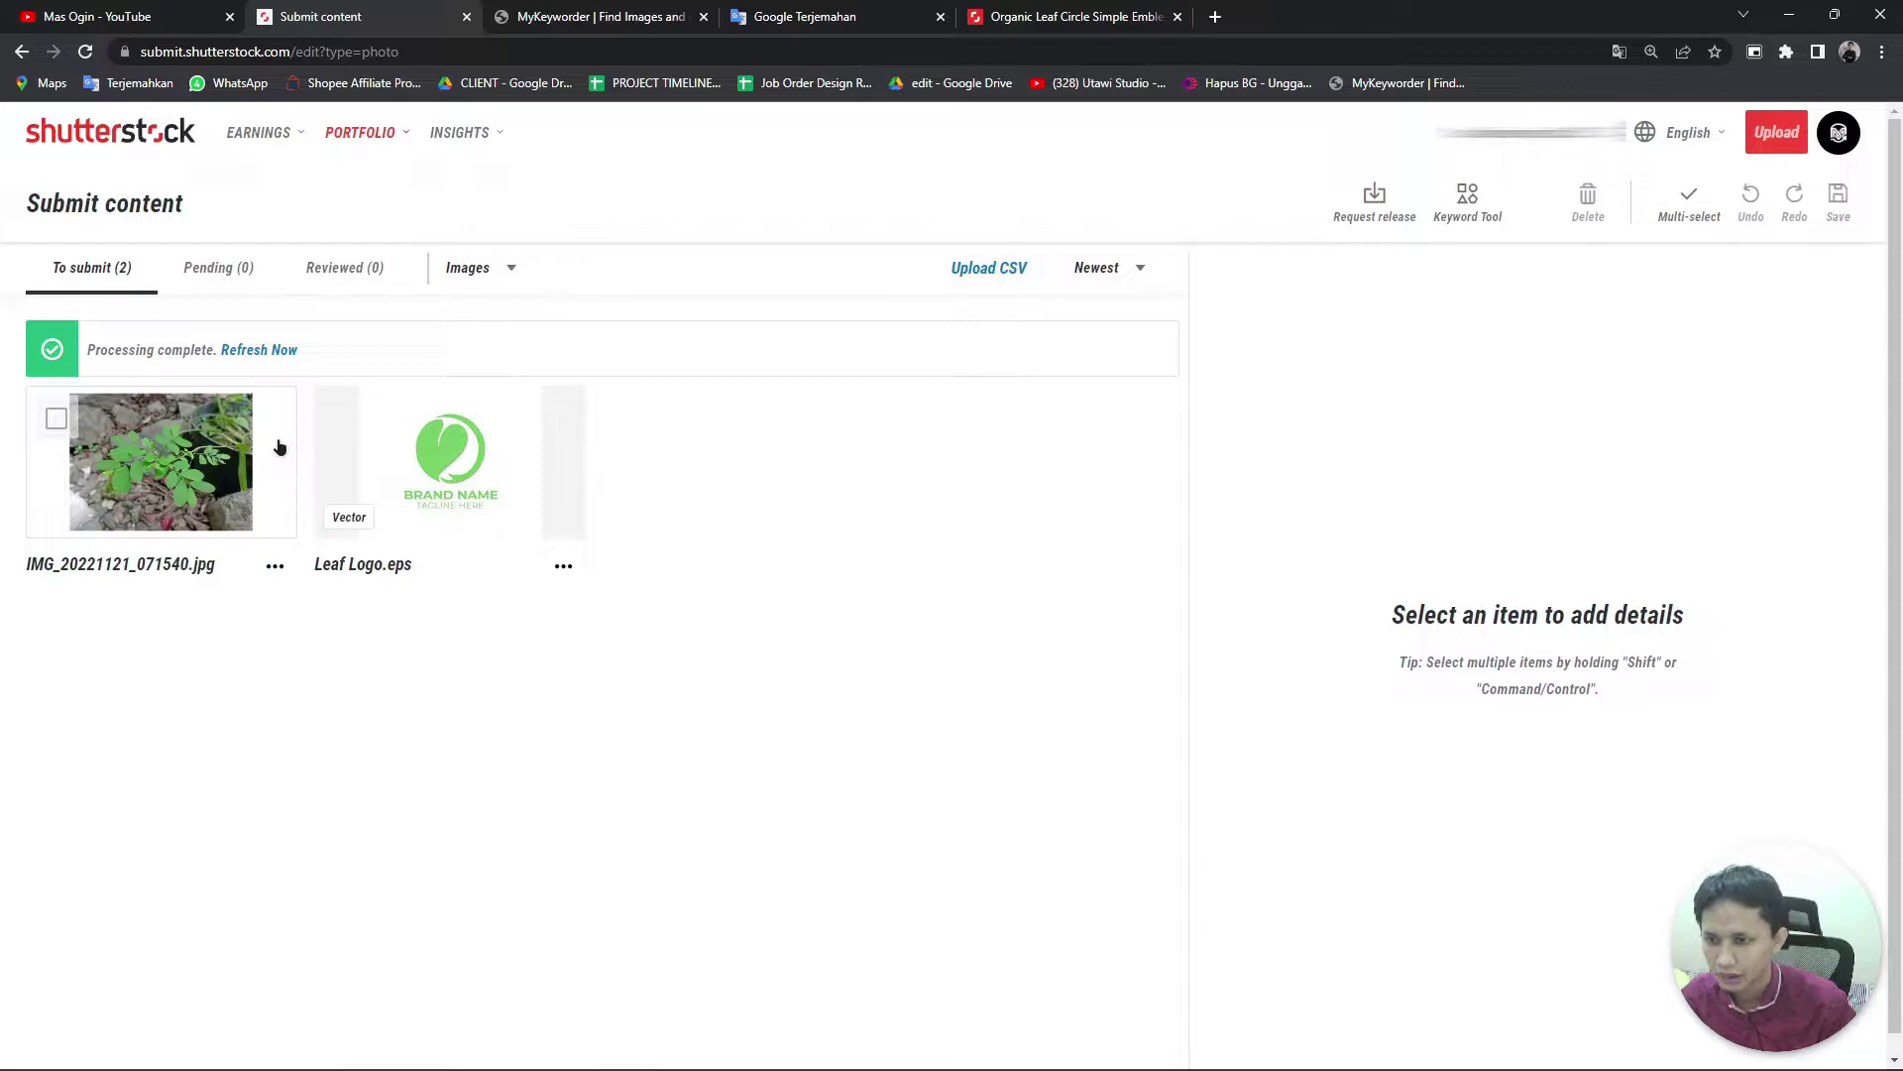
# Step: View the uploaded videos waiting for submission and return to the list of images
pyautogui.click(499, 278)
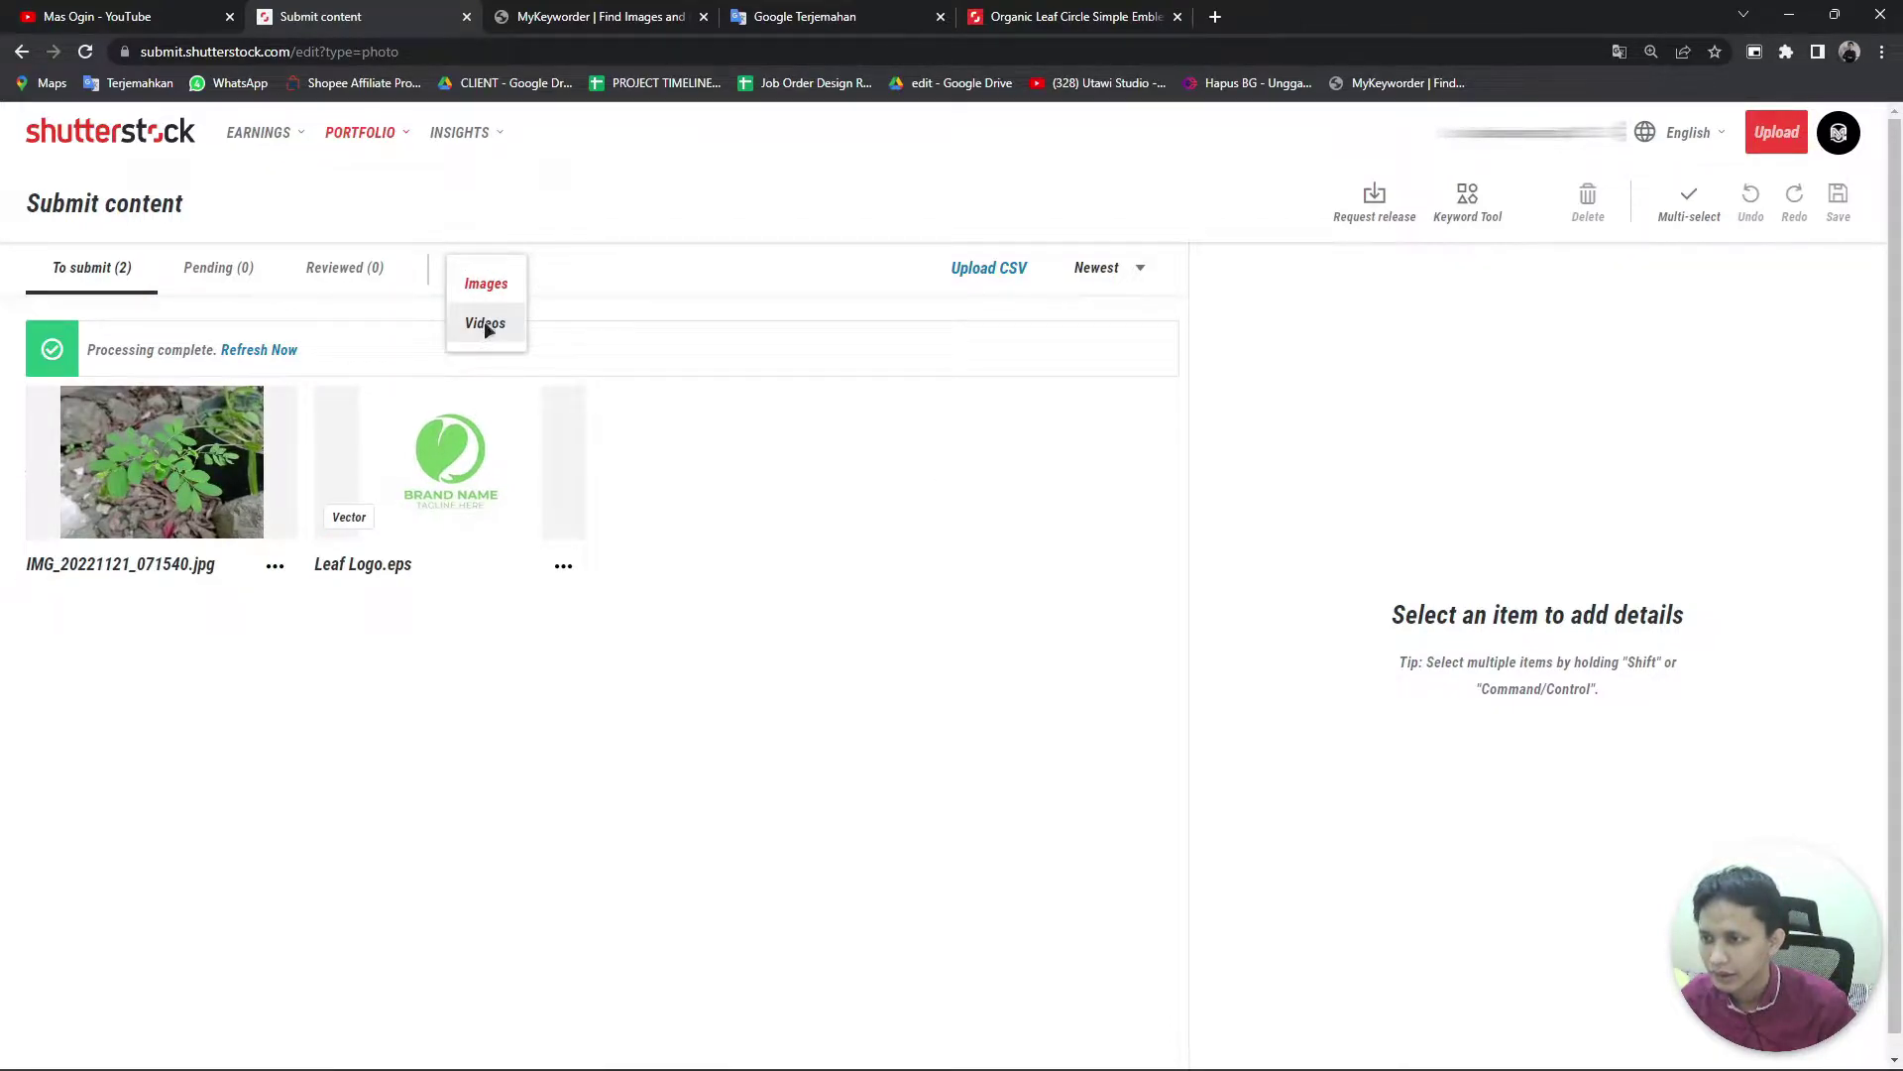
pyautogui.click(487, 323)
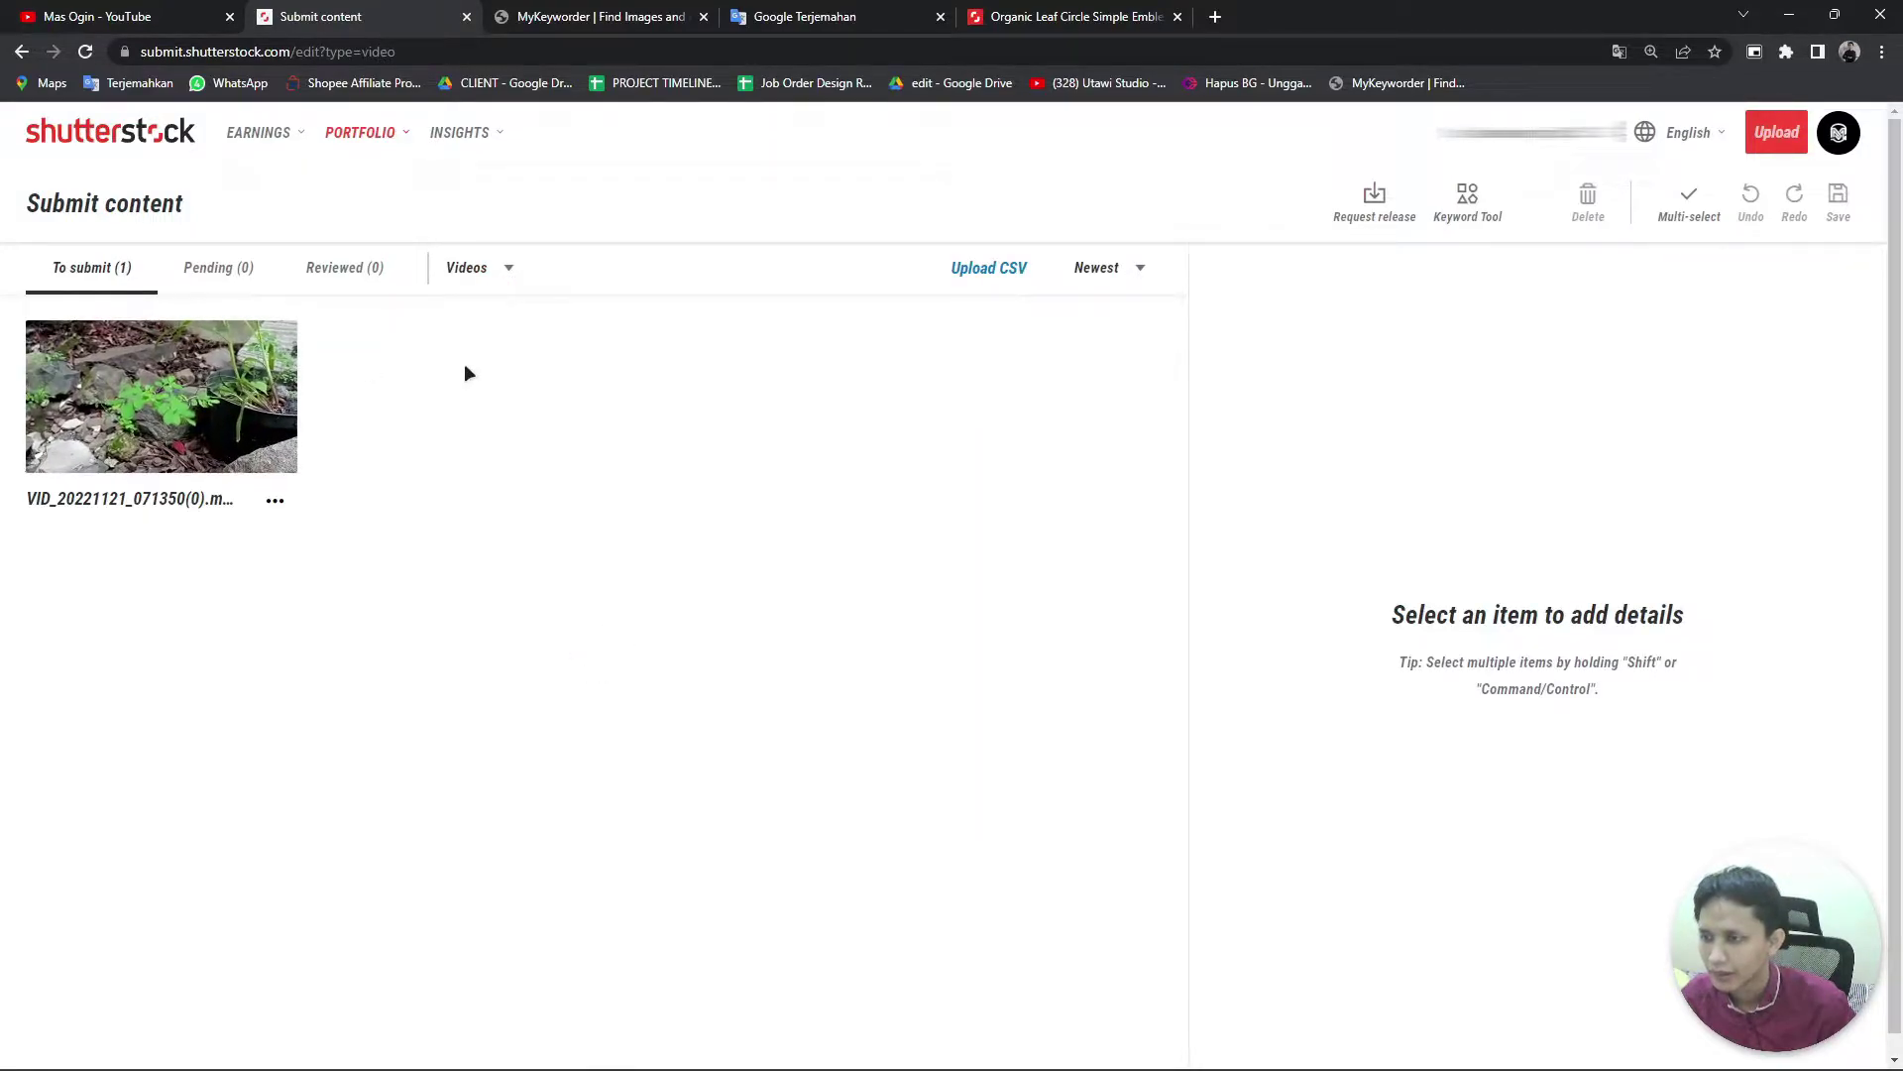
pyautogui.click(480, 270)
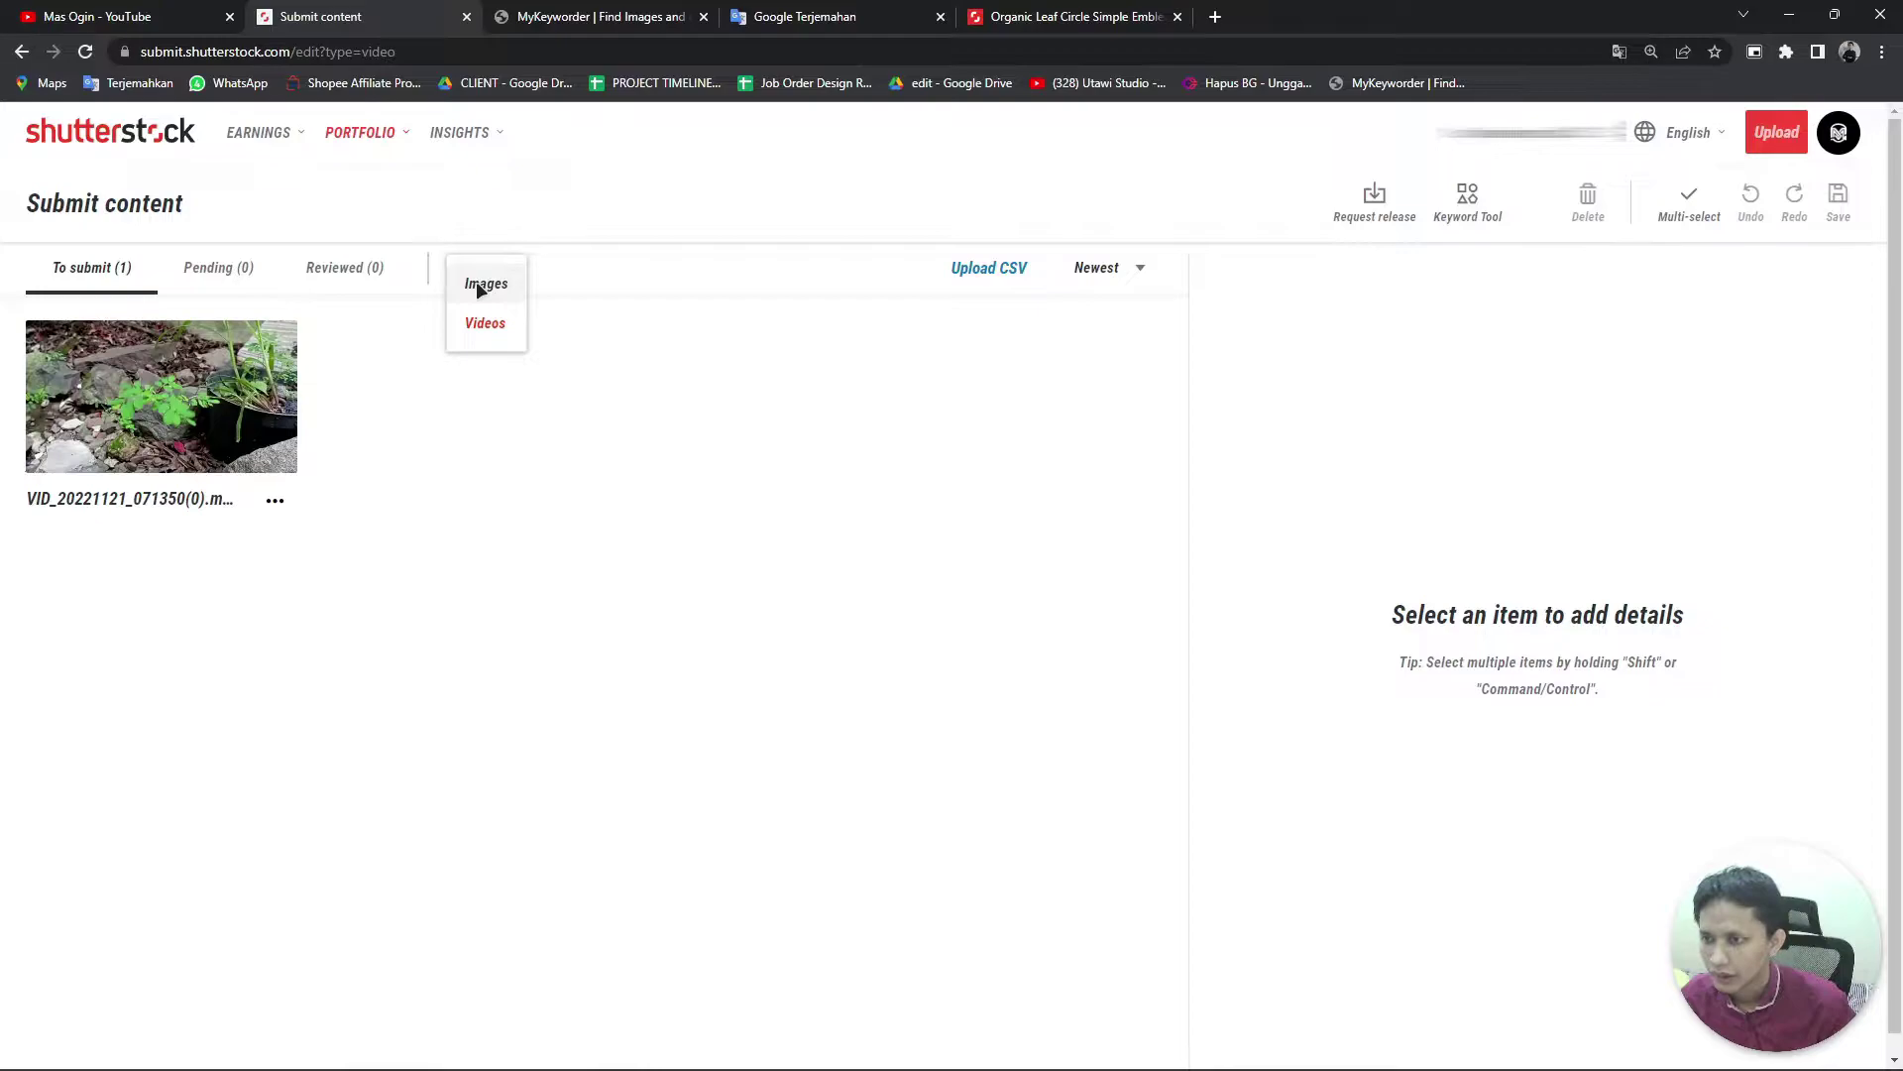
pyautogui.click(478, 286)
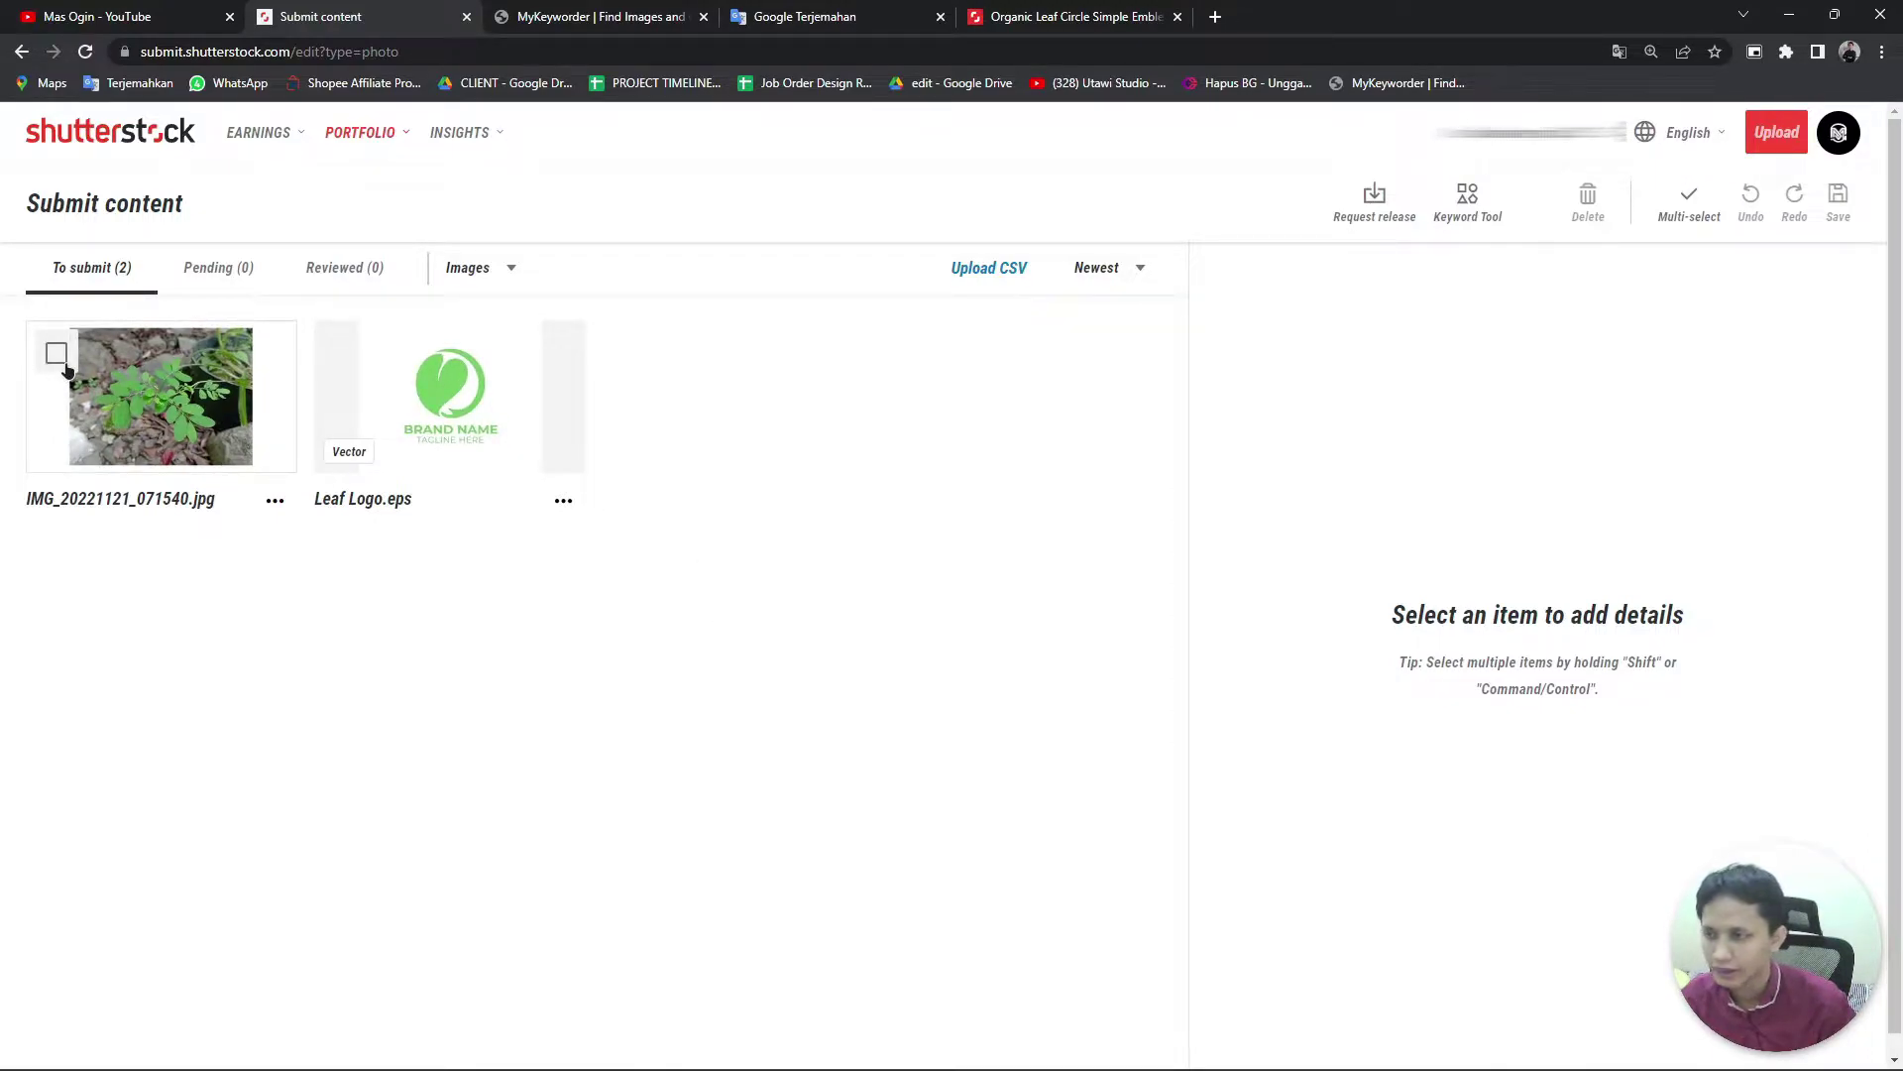
# Step: Select only Leaf Logo.eps for adding details, try the Editorial usage, and set its usage back to Commercial
pyautogui.click(58, 357)
pyautogui.click(57, 357)
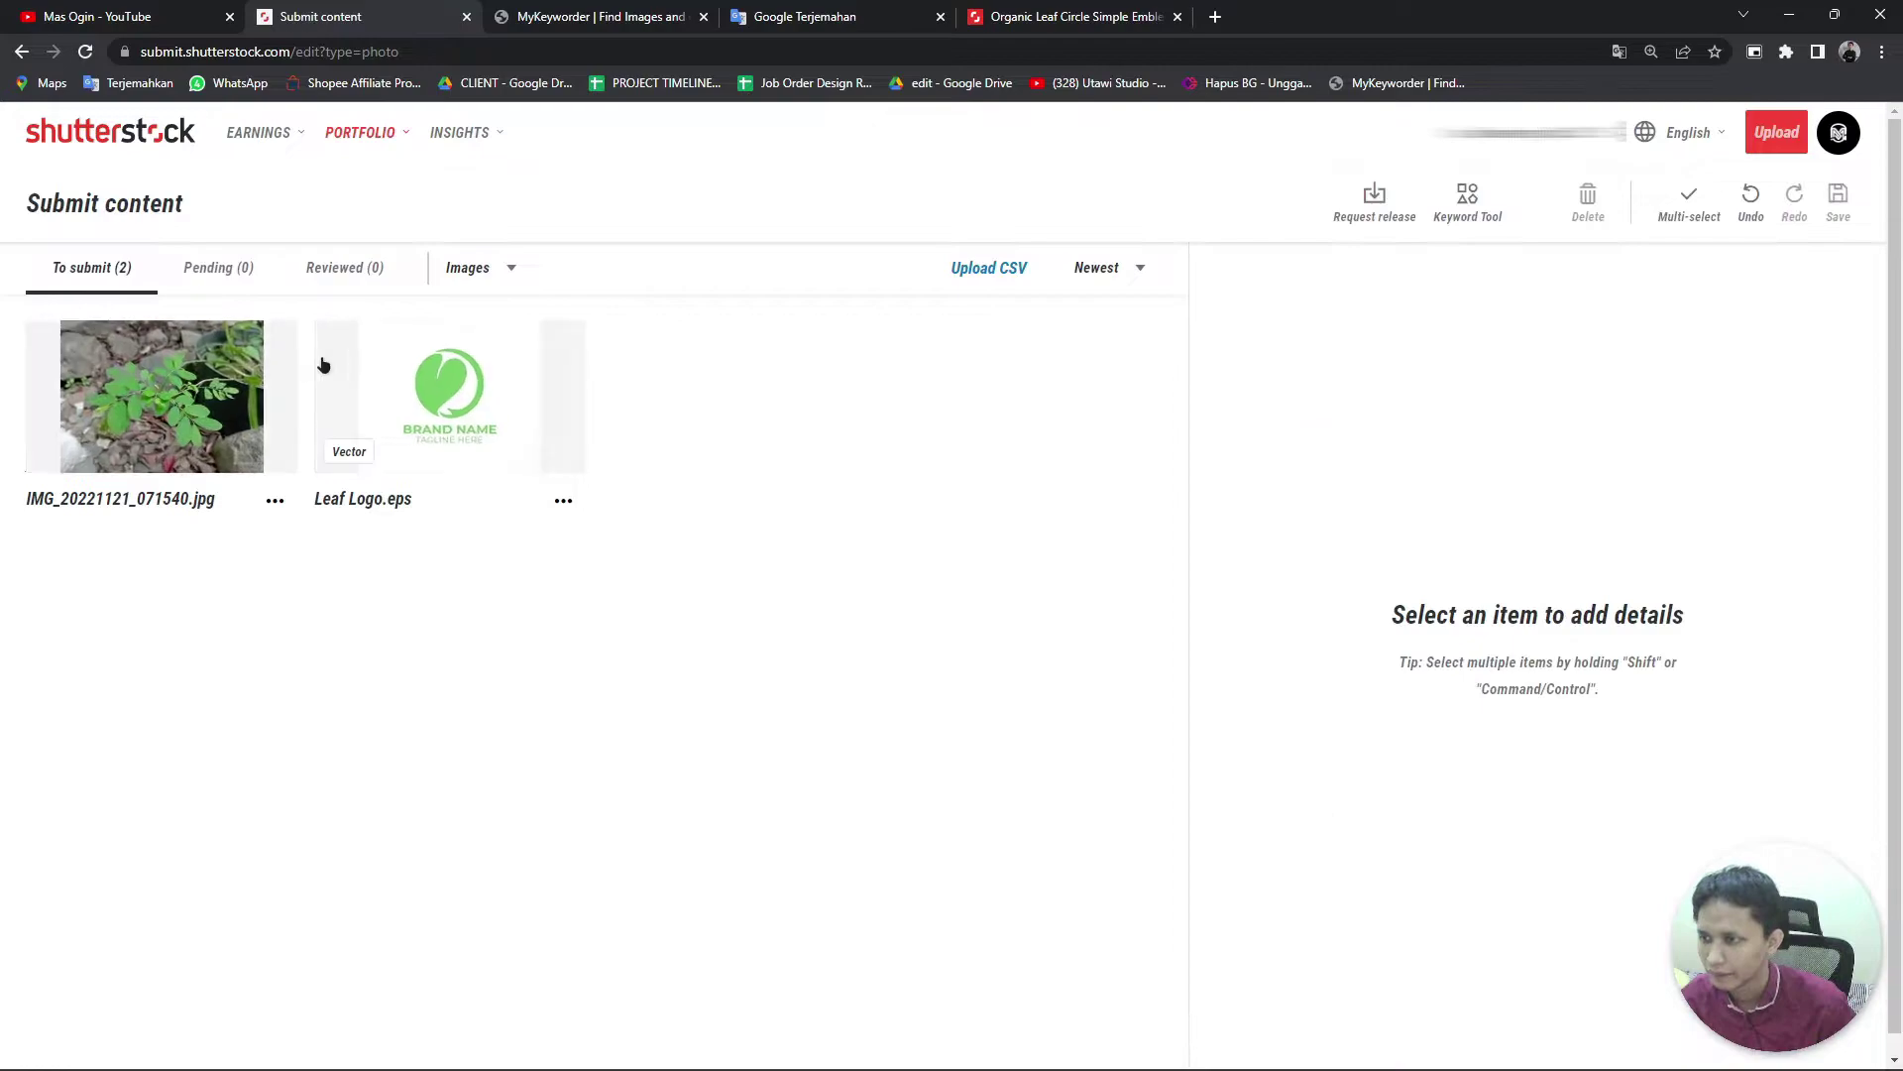
pyautogui.click(344, 353)
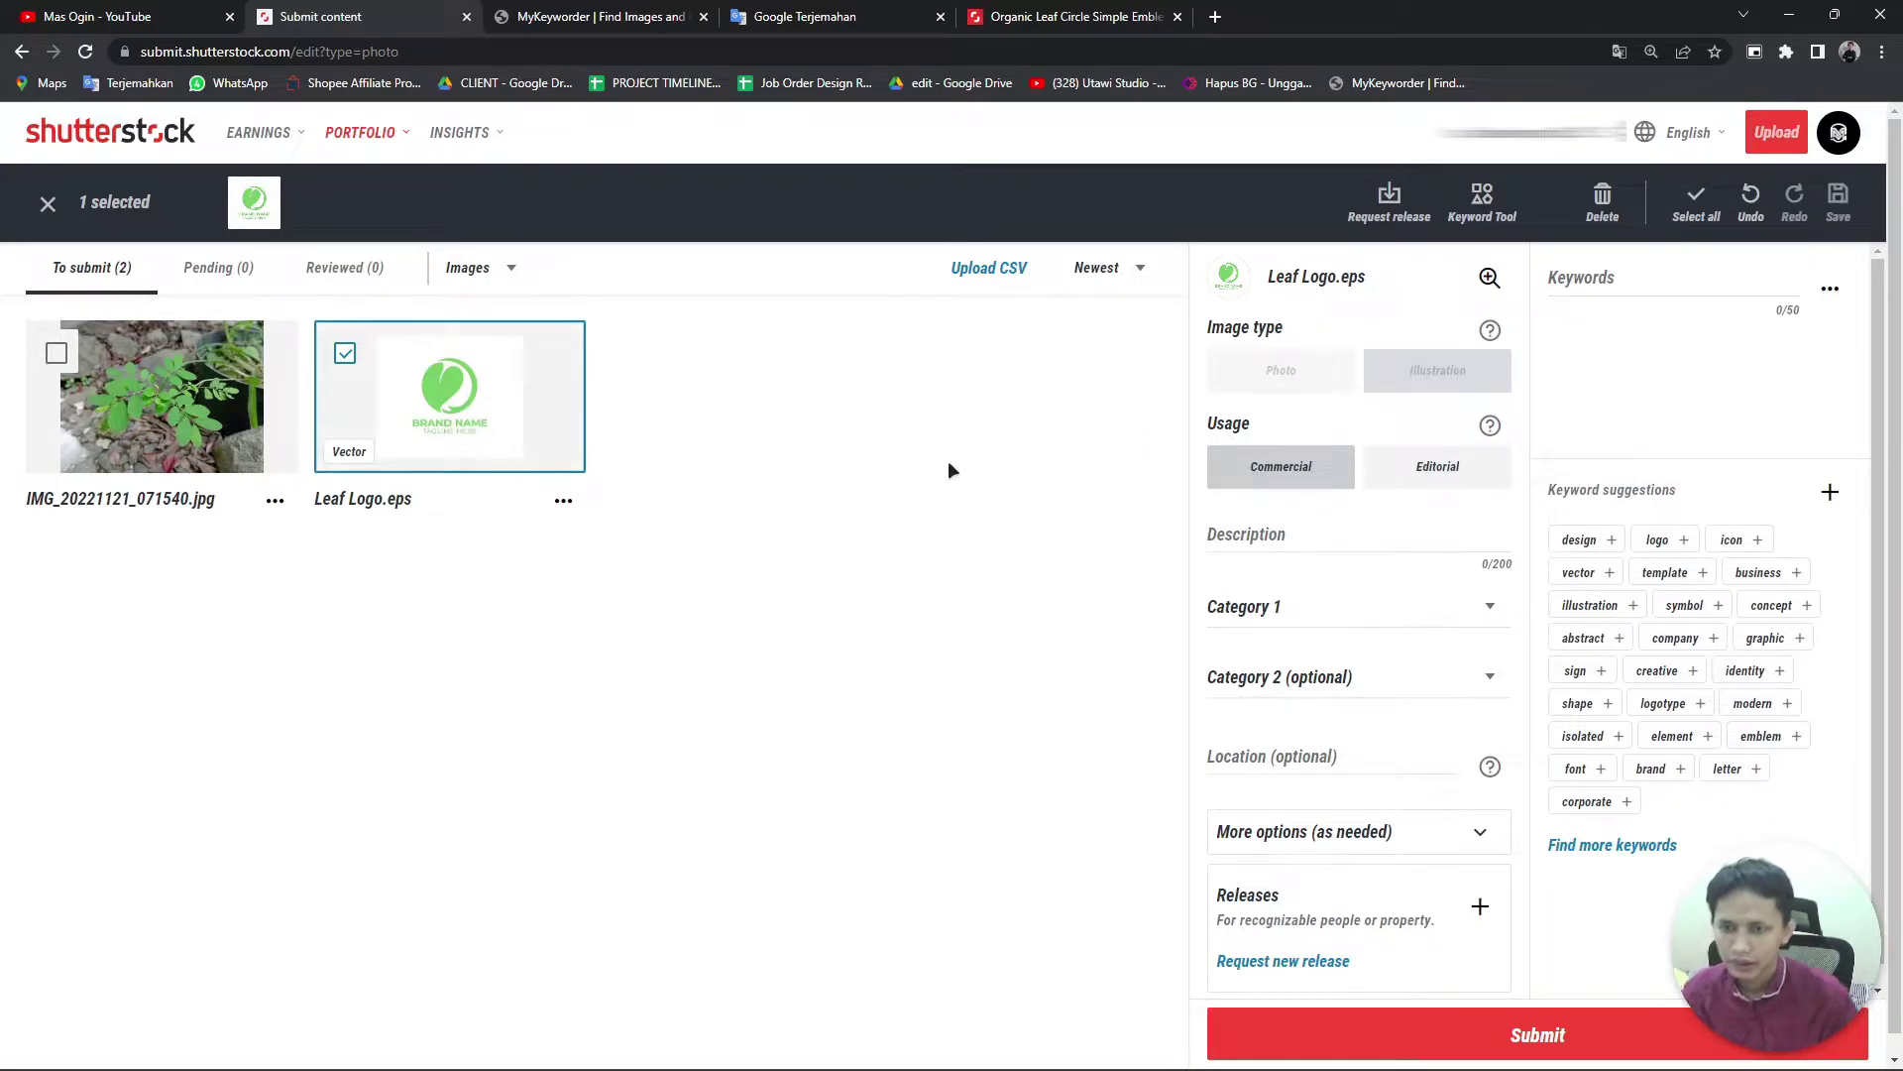
pyautogui.click(1419, 466)
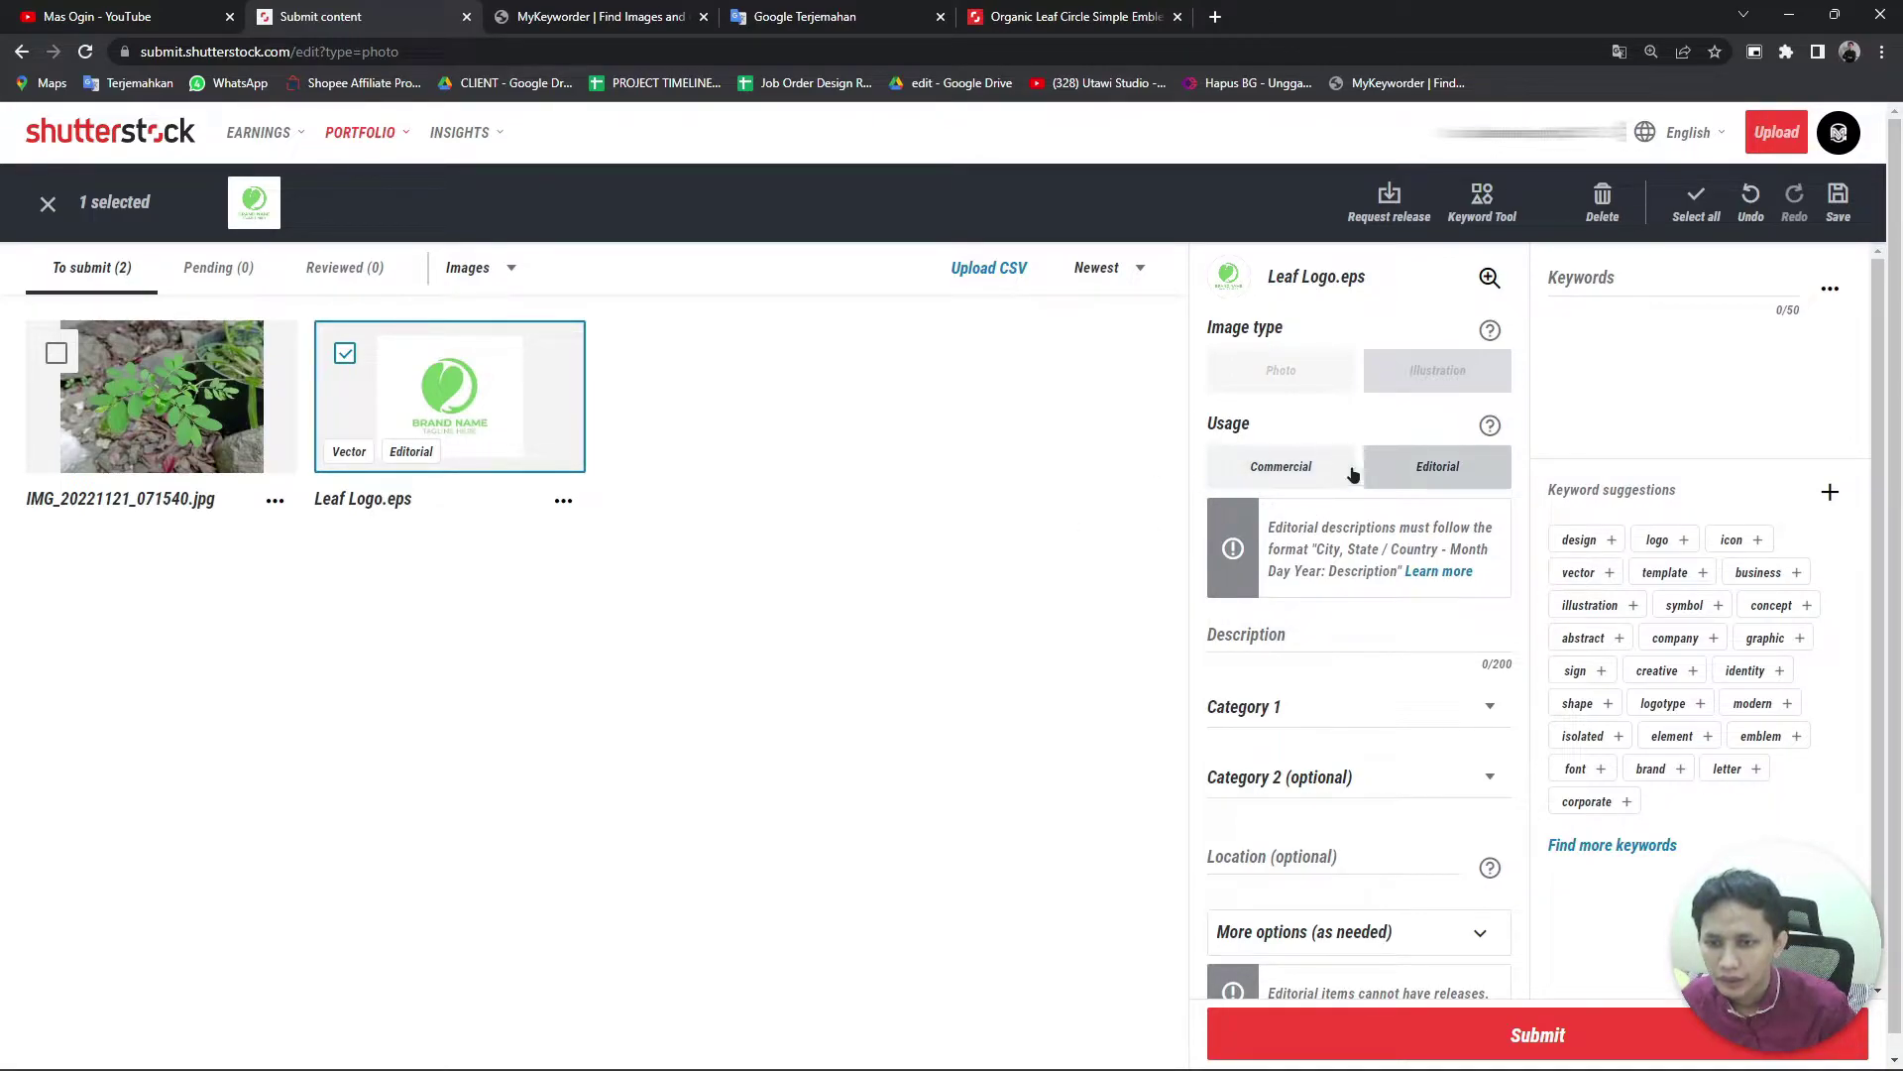
pyautogui.click(1274, 465)
# Step: Copy the English emblem logo translation from Google Translate and paste it as the description of Leaf Logo.eps
pyautogui.click(1300, 527)
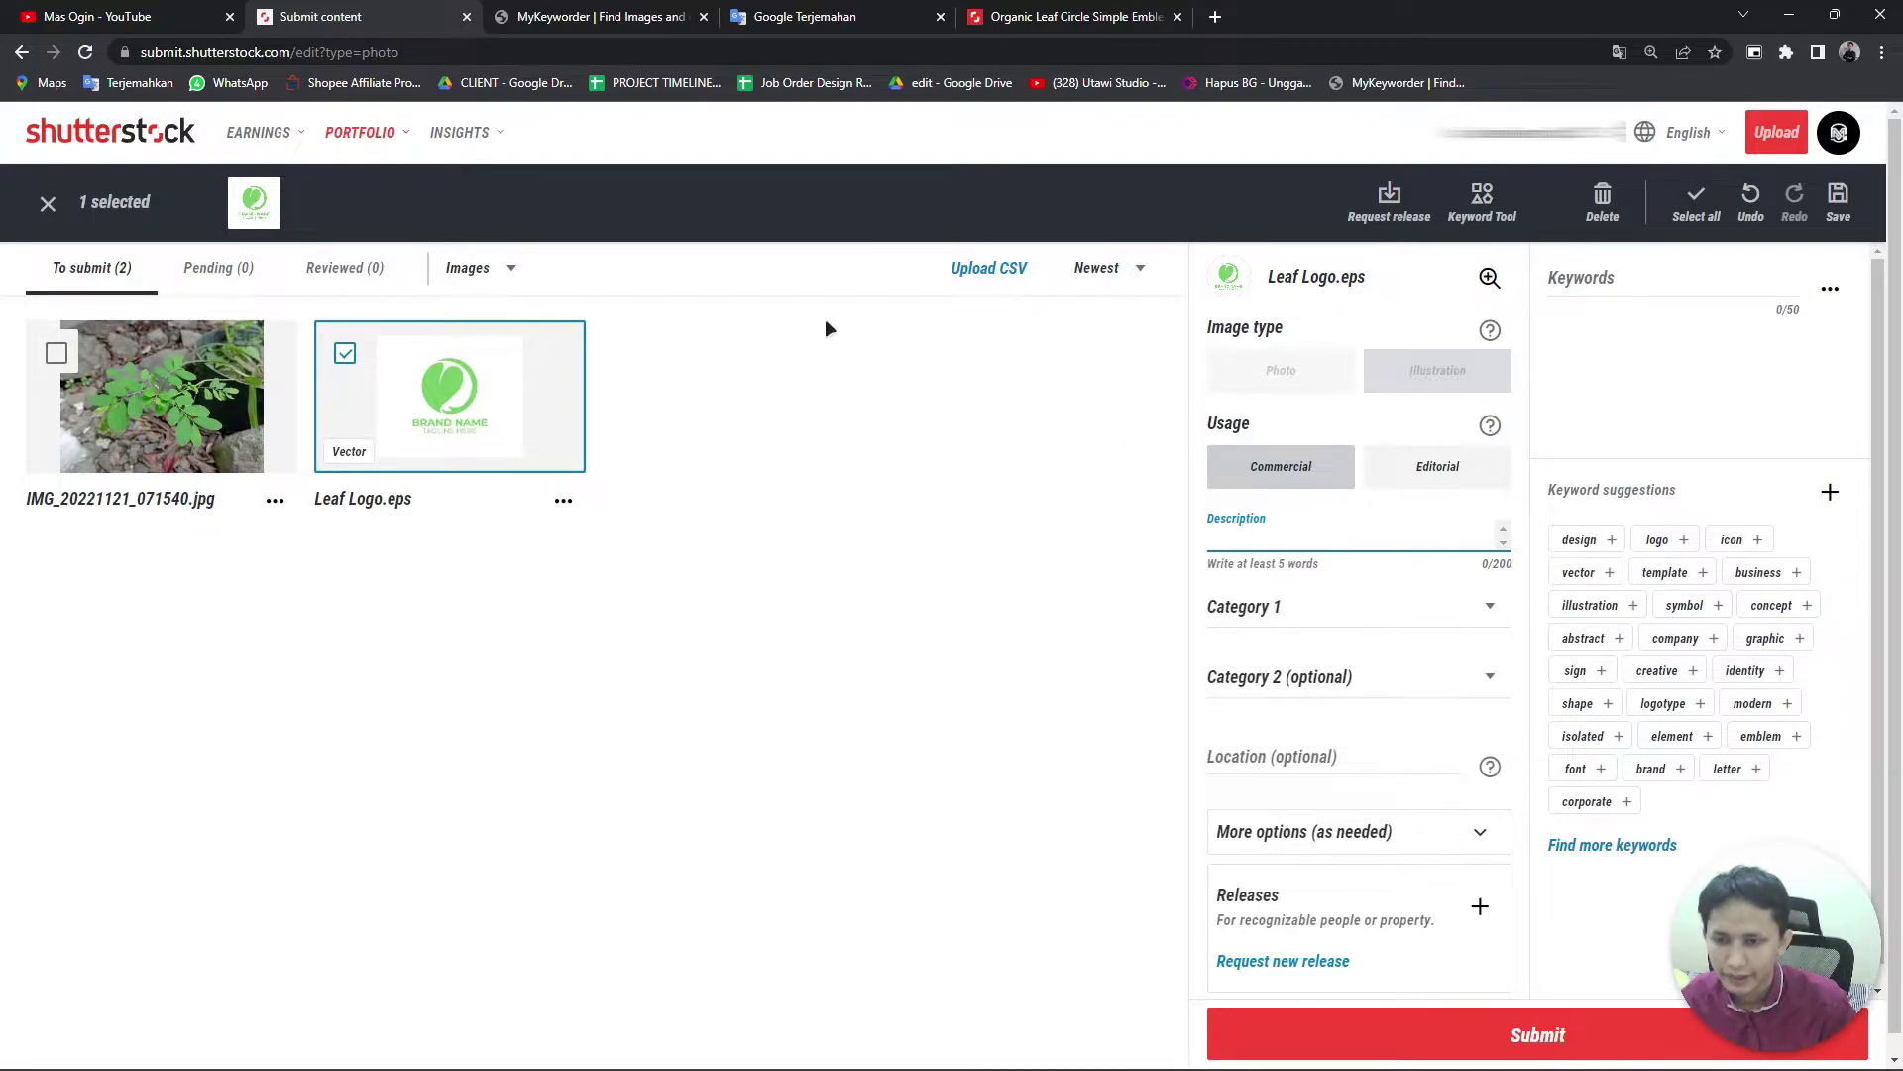
pyautogui.click(798, 20)
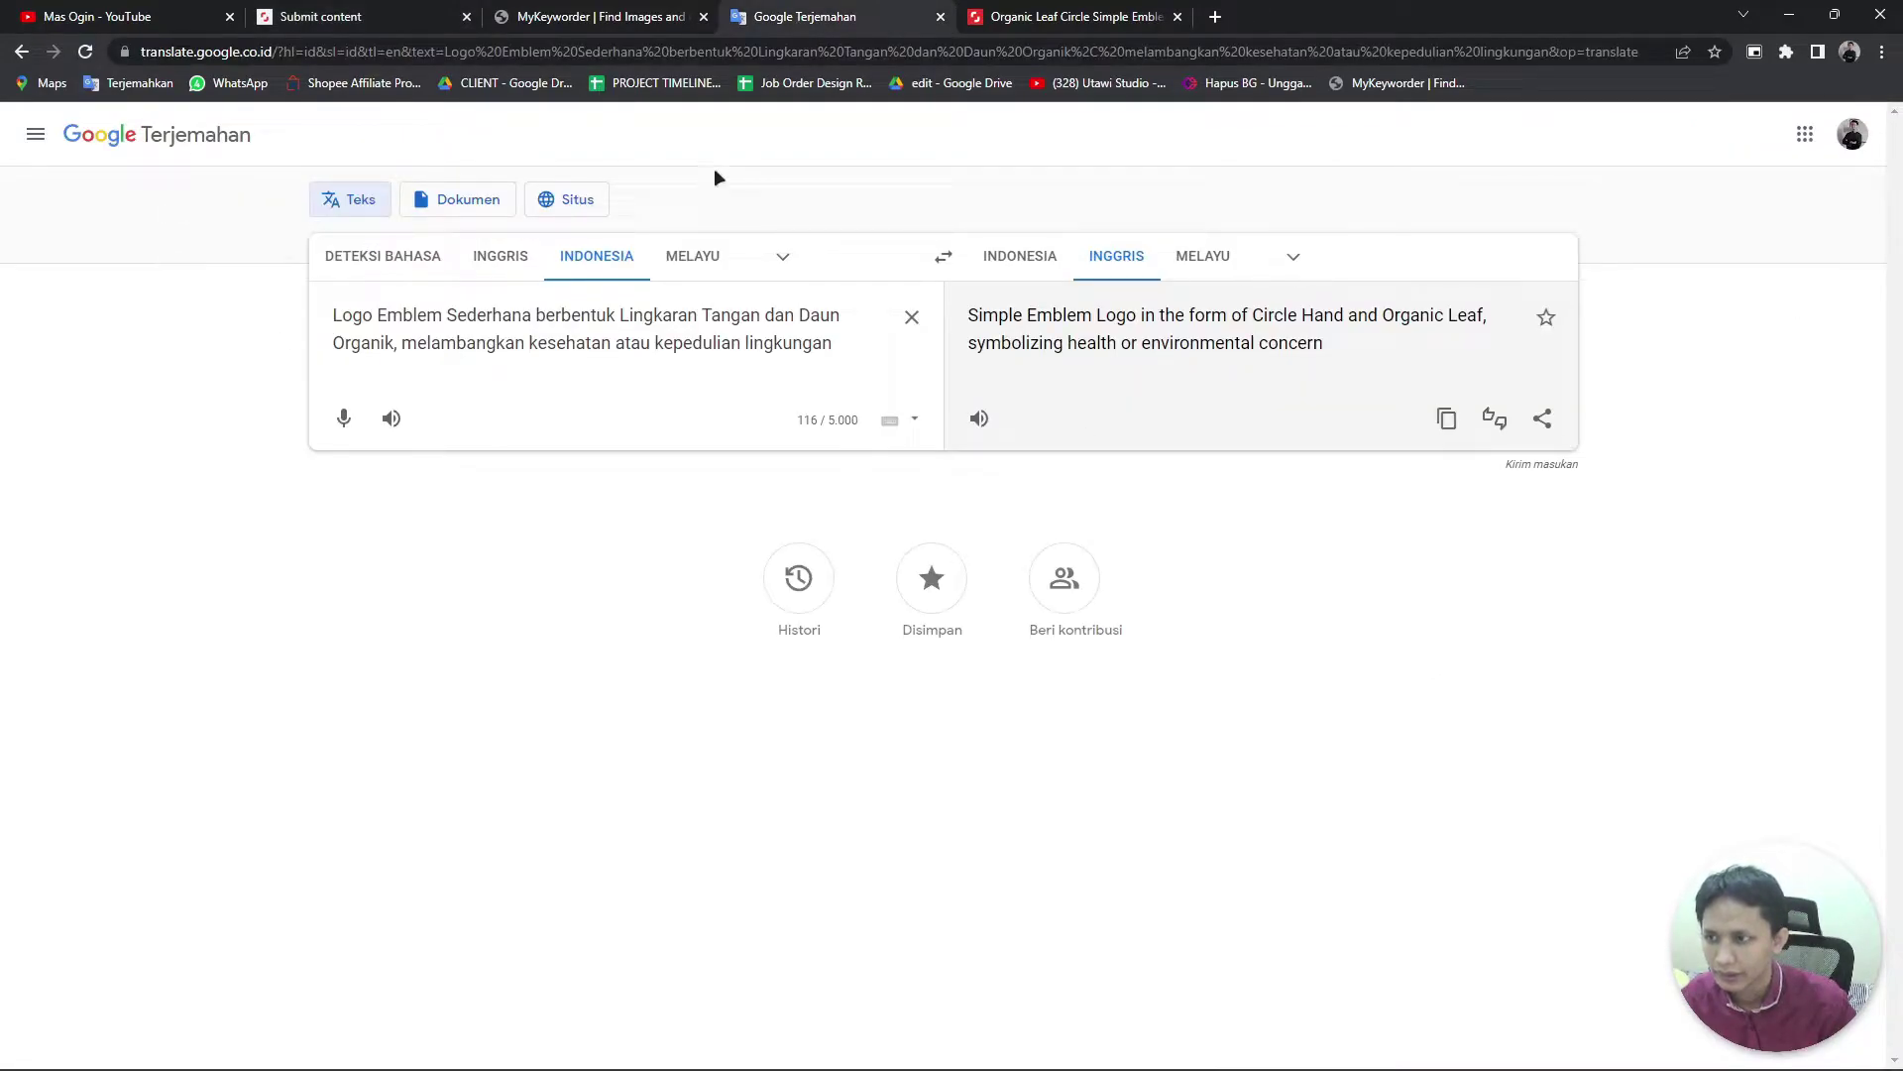
pyautogui.click(525, 349)
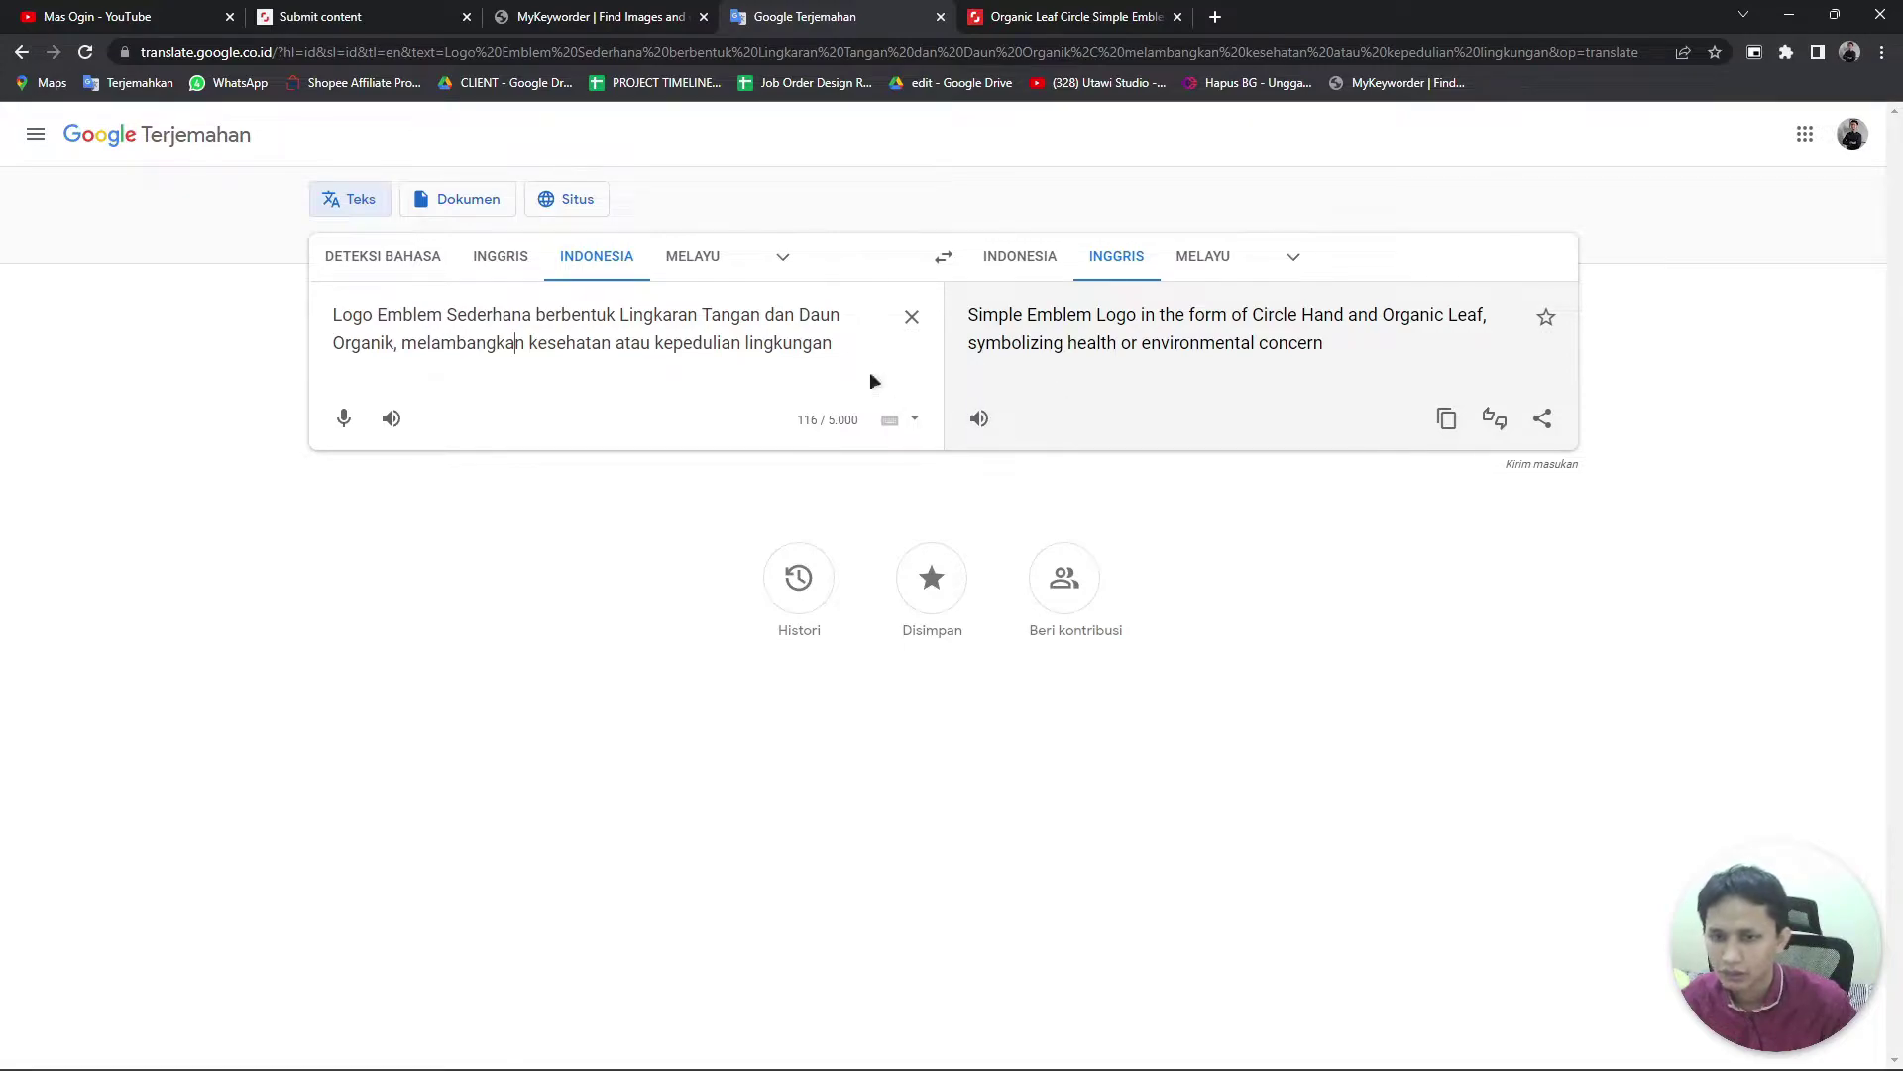
pyautogui.click(1445, 421)
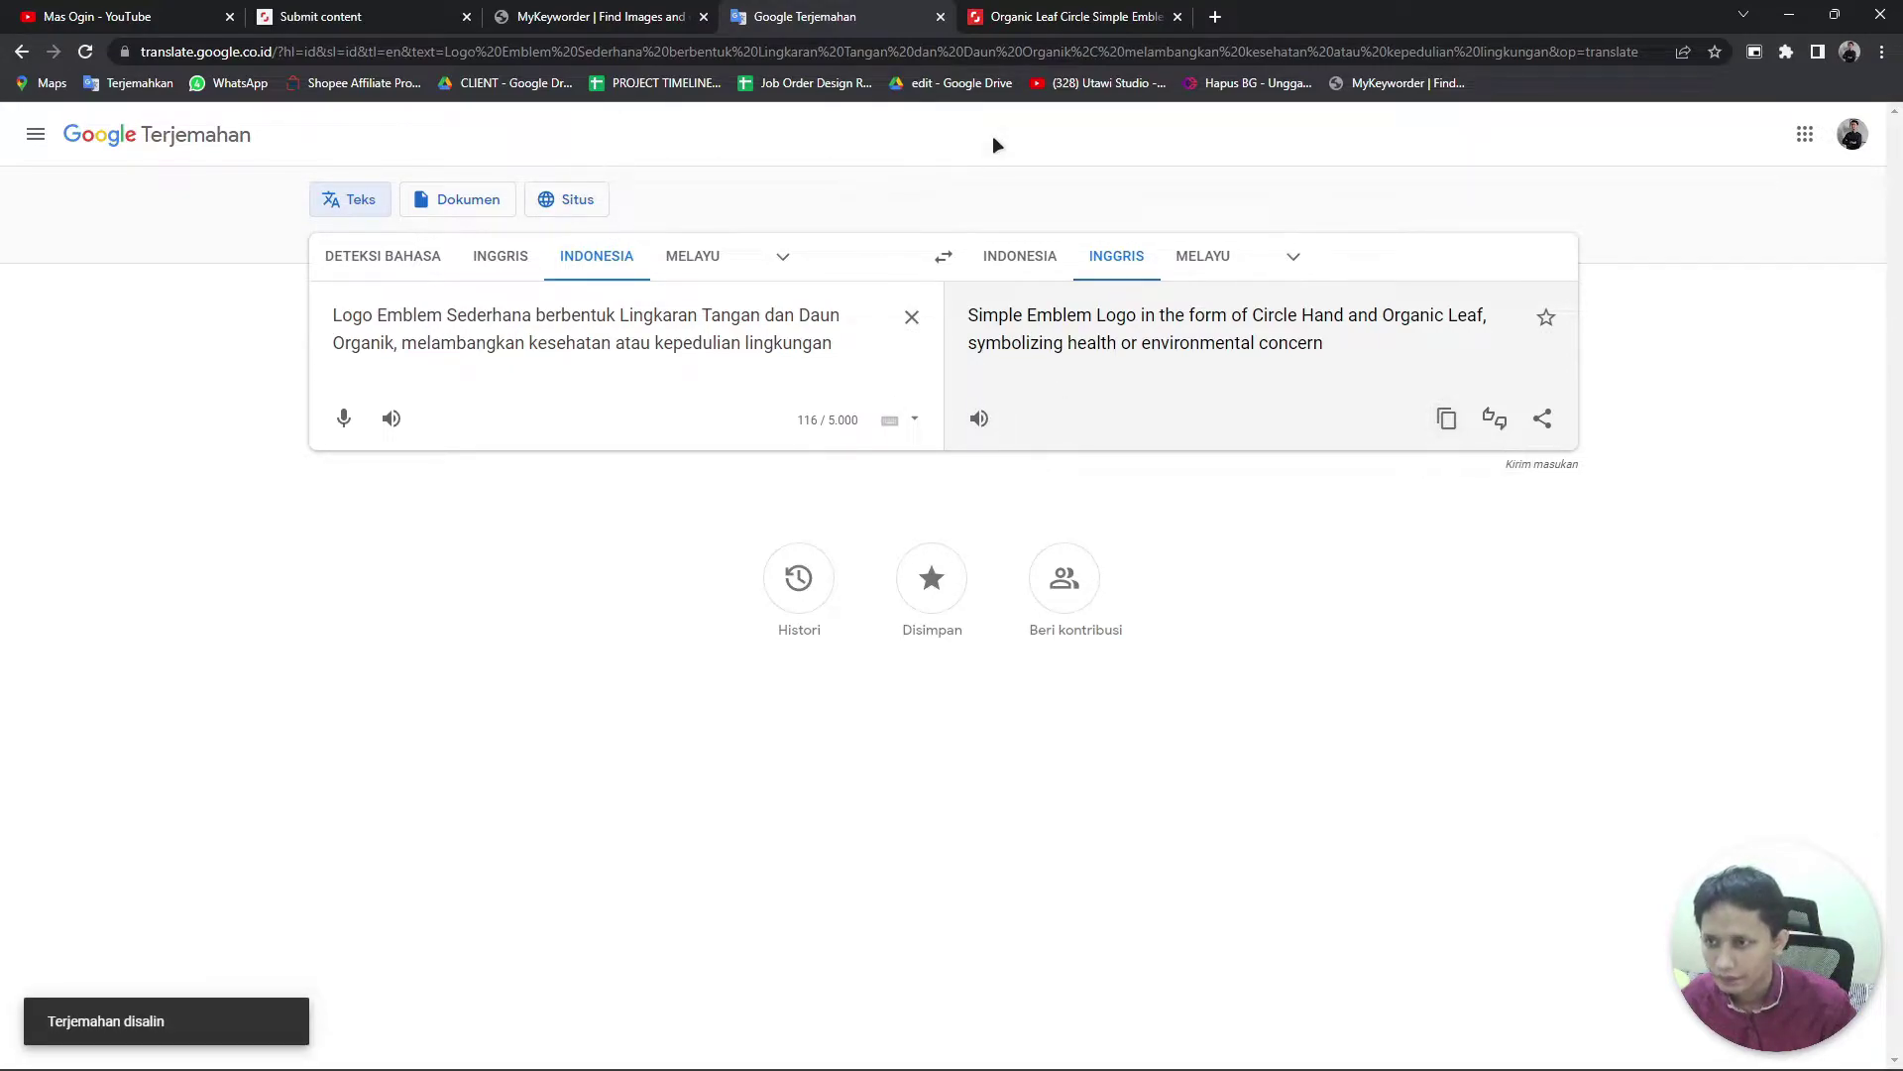
pyautogui.click(617, 20)
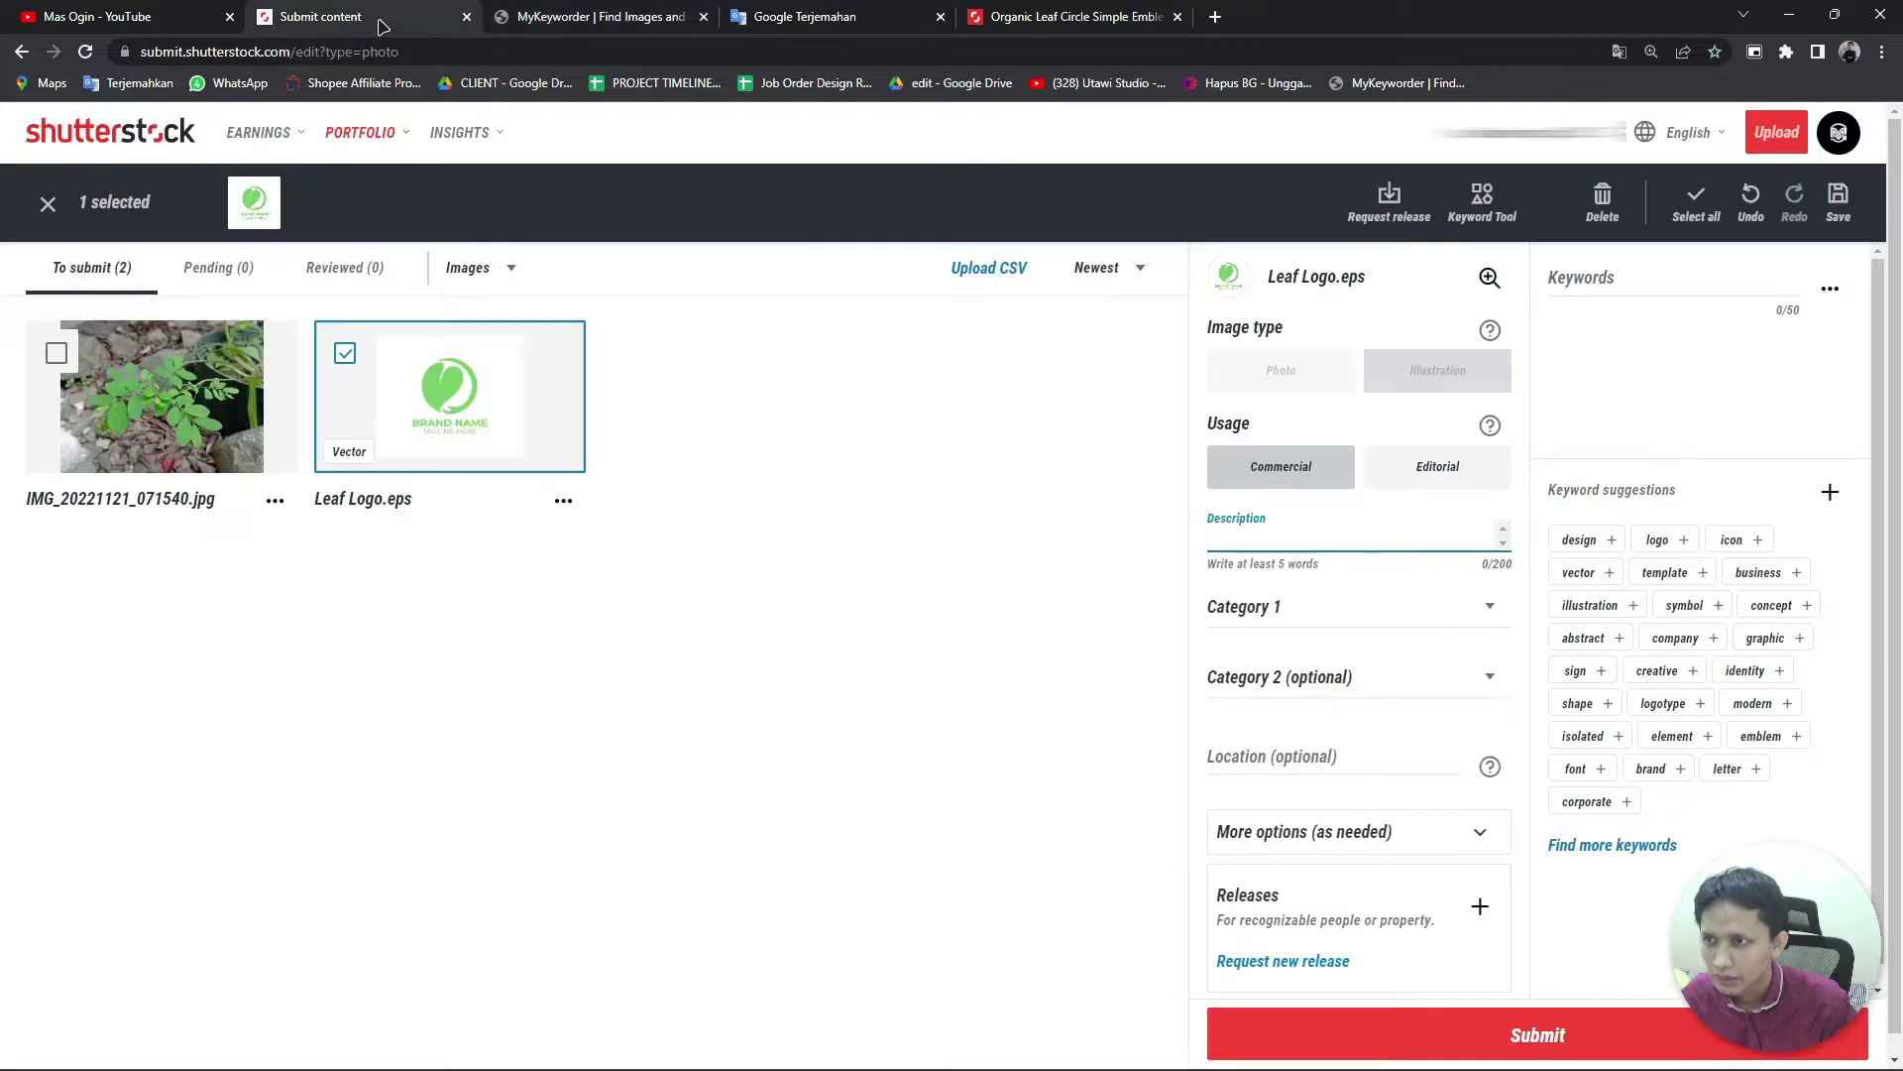
pyautogui.click(382, 18)
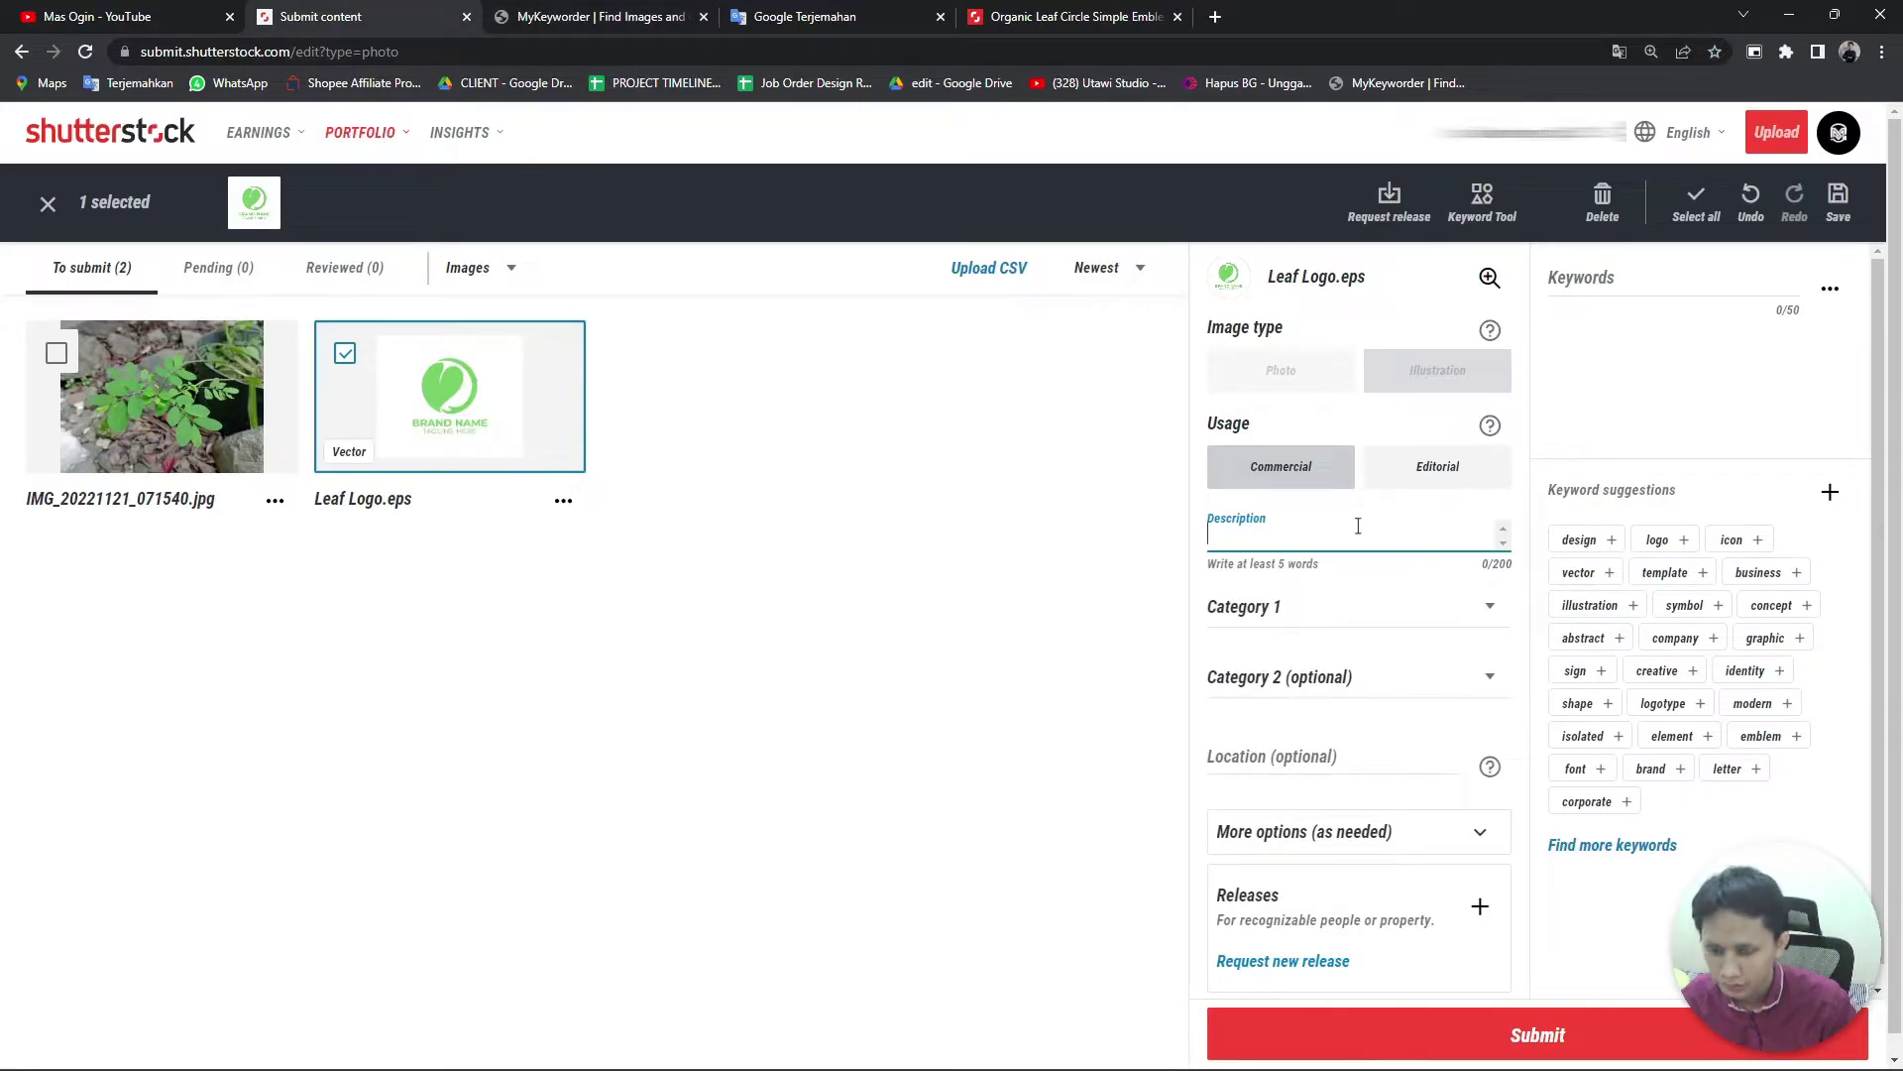
pyautogui.hotkey('ctrl', 'v')
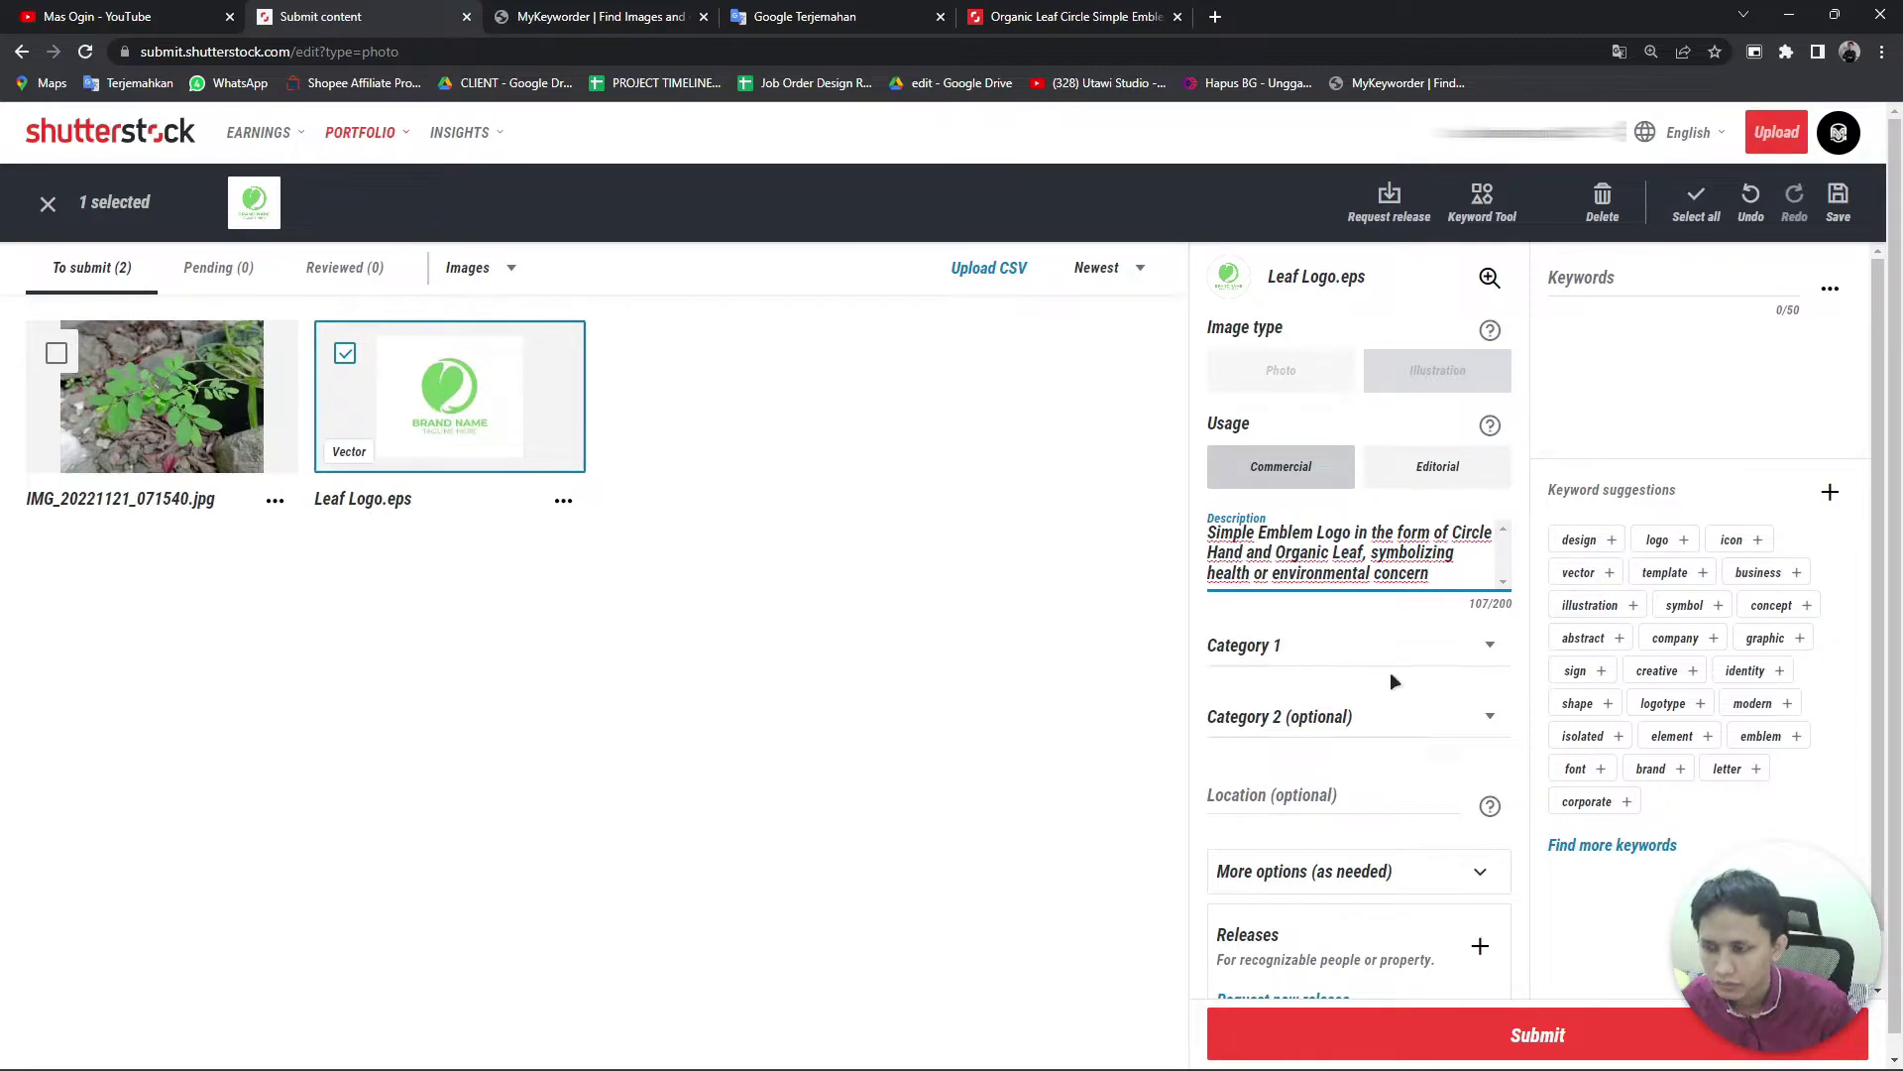
# Step: Set Category 1 of Leaf Logo.eps to Nature and Category 2 to Healthcare/Medical
pyautogui.click(1375, 645)
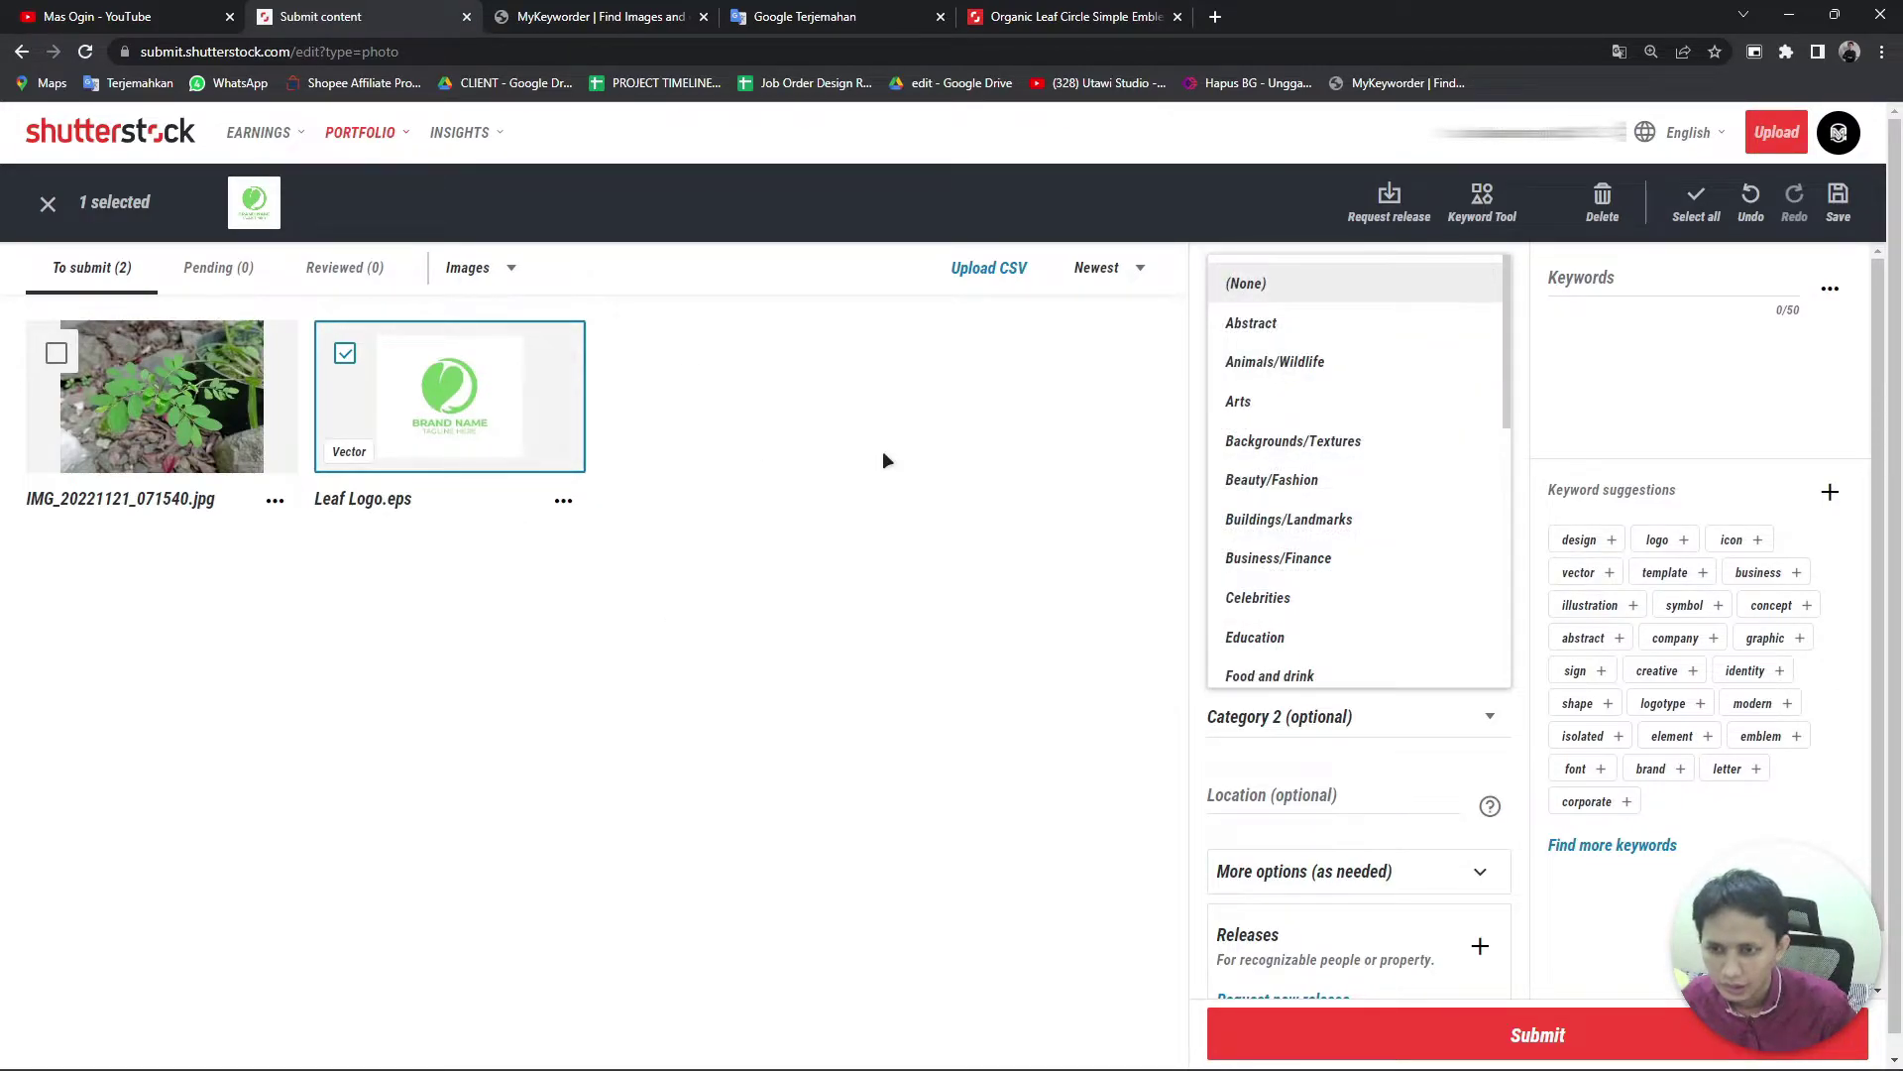
pyautogui.scroll(-2, 1308, 552)
pyautogui.scroll(-2, 1309, 553)
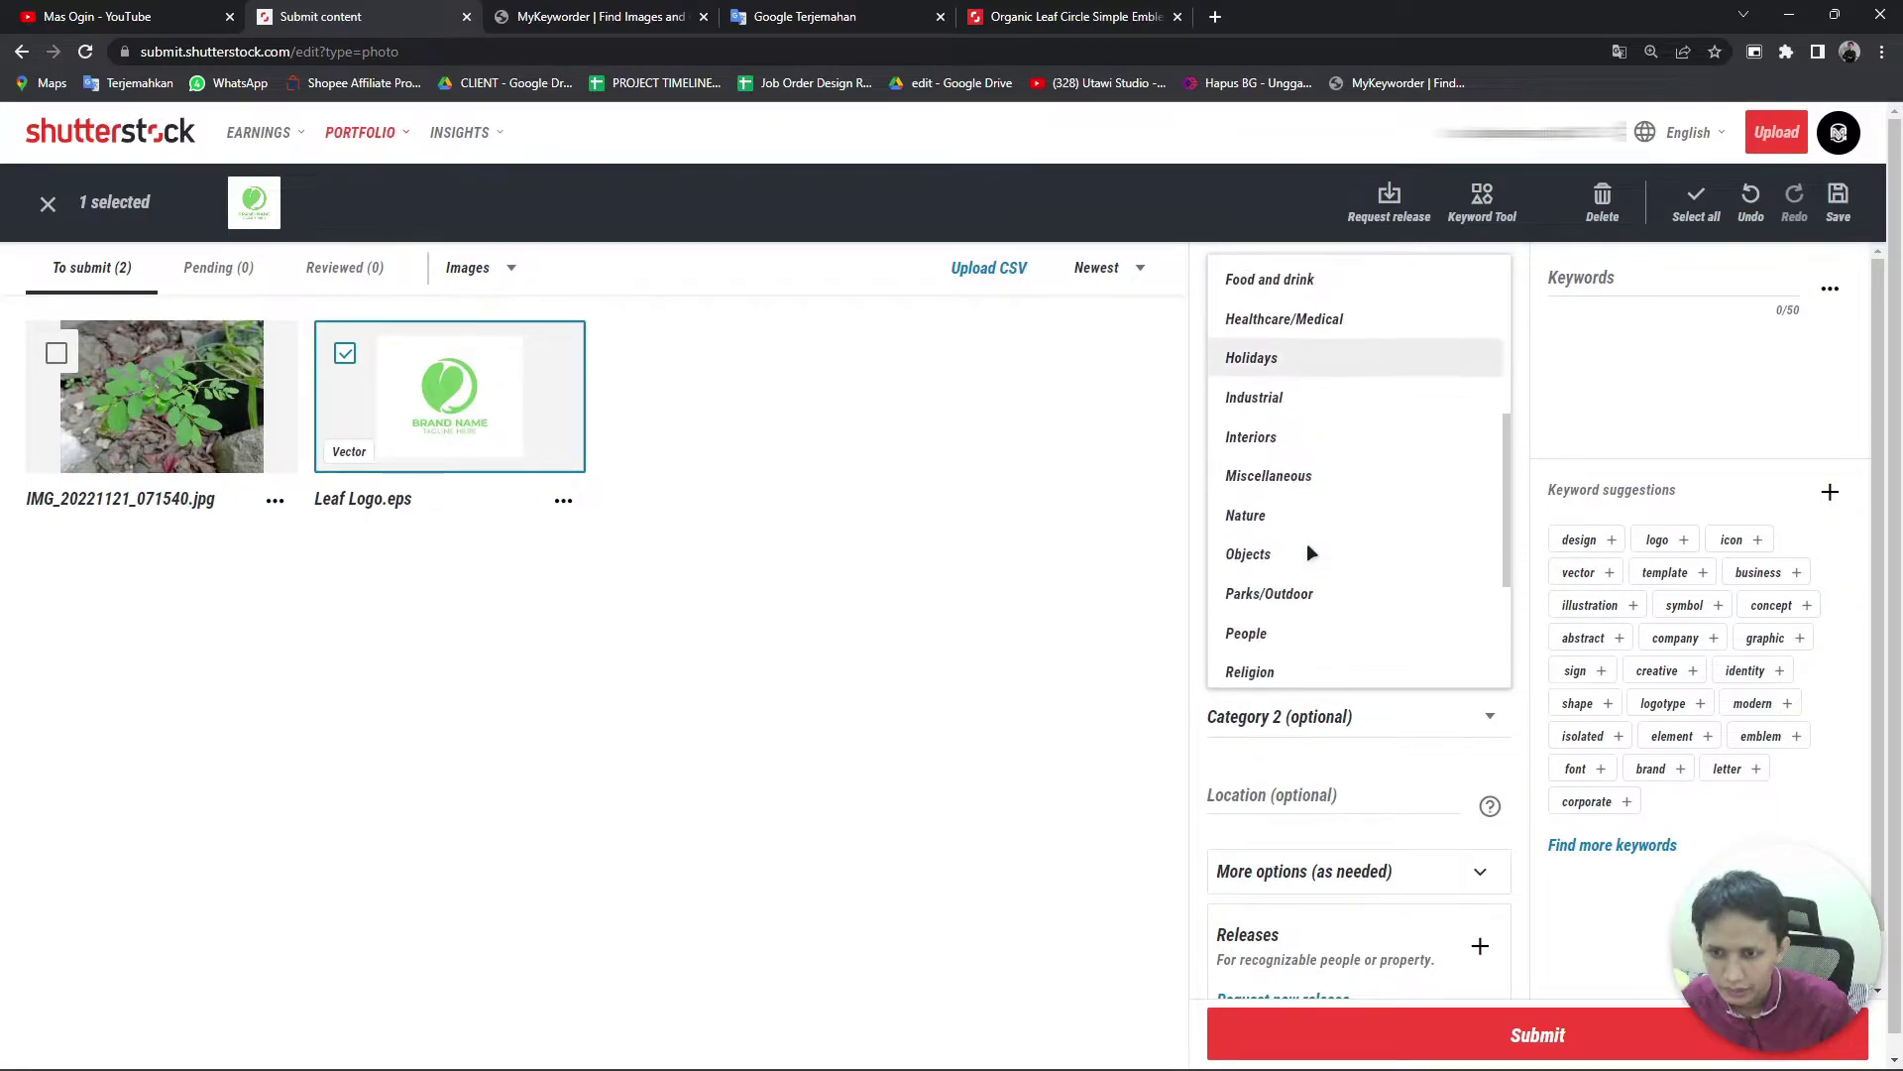
pyautogui.scroll(-2, 1330, 547)
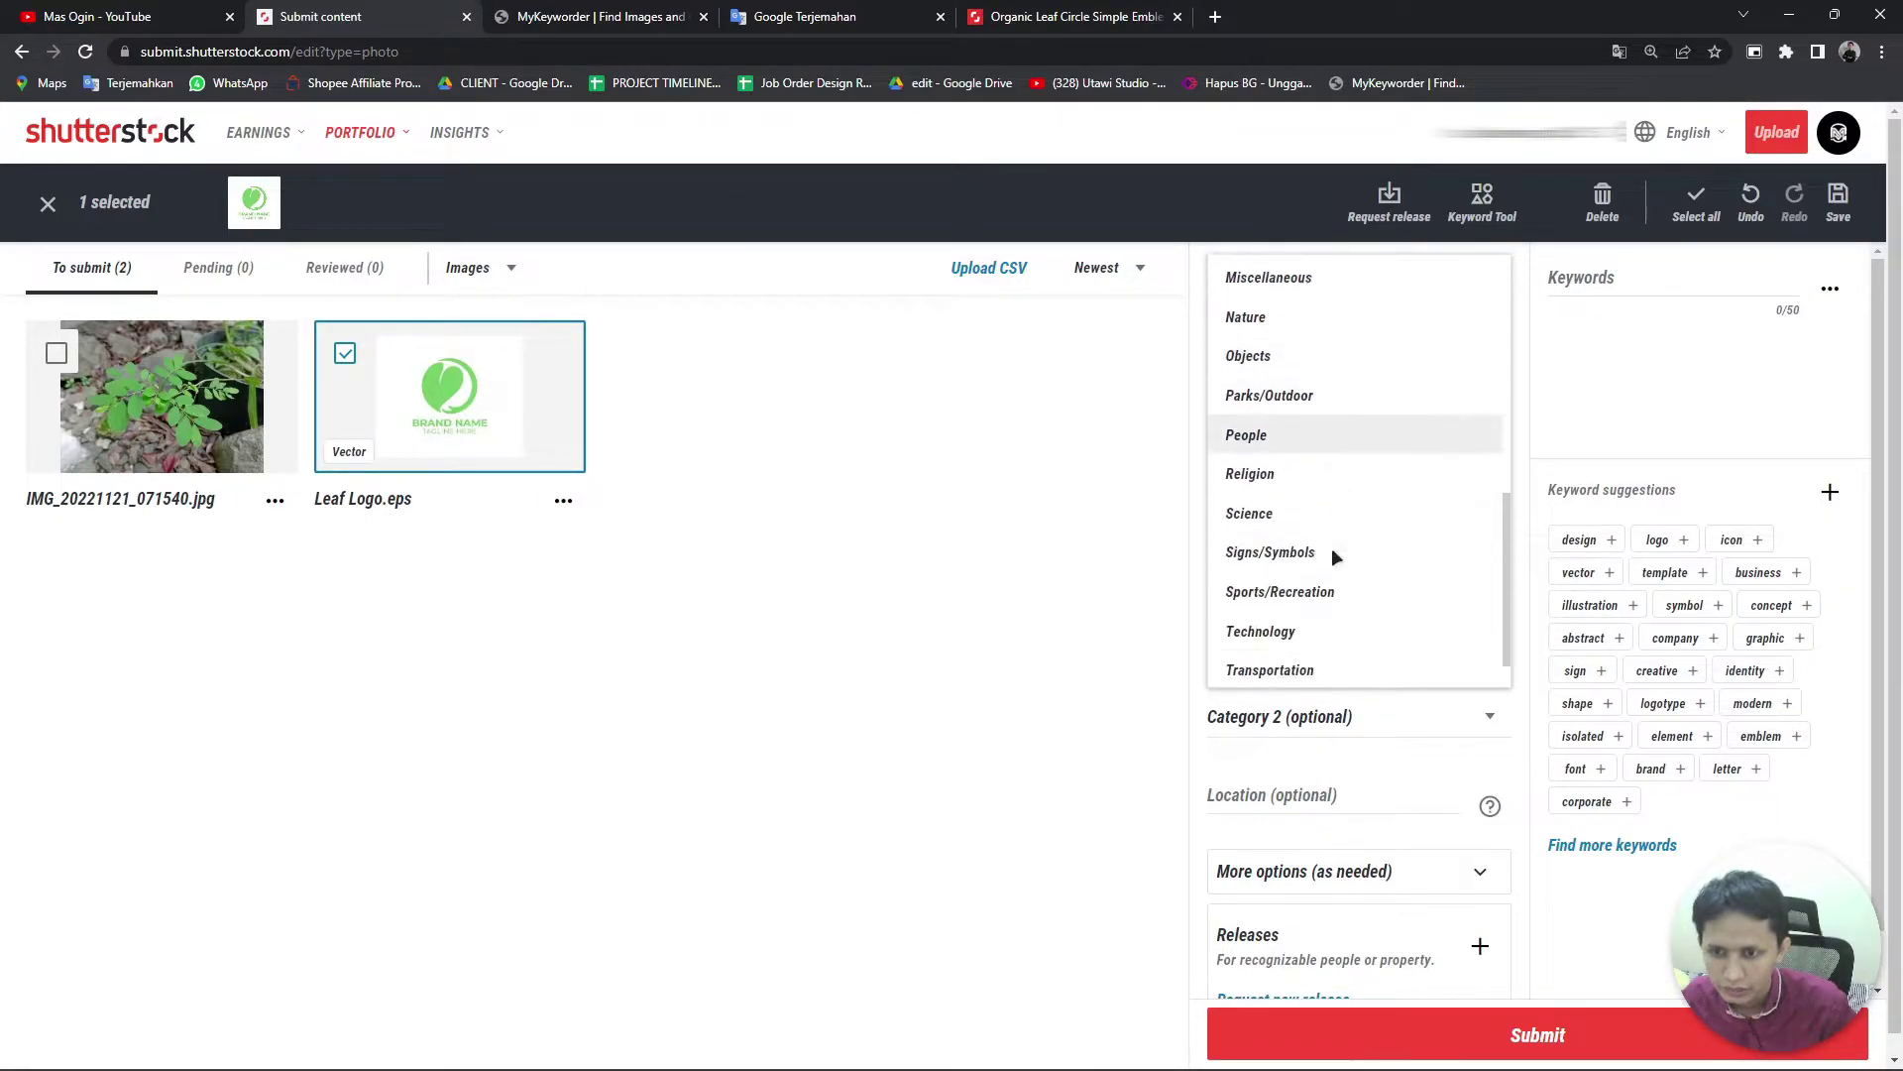
pyautogui.scroll(1, 1274, 518)
pyautogui.click(1265, 417)
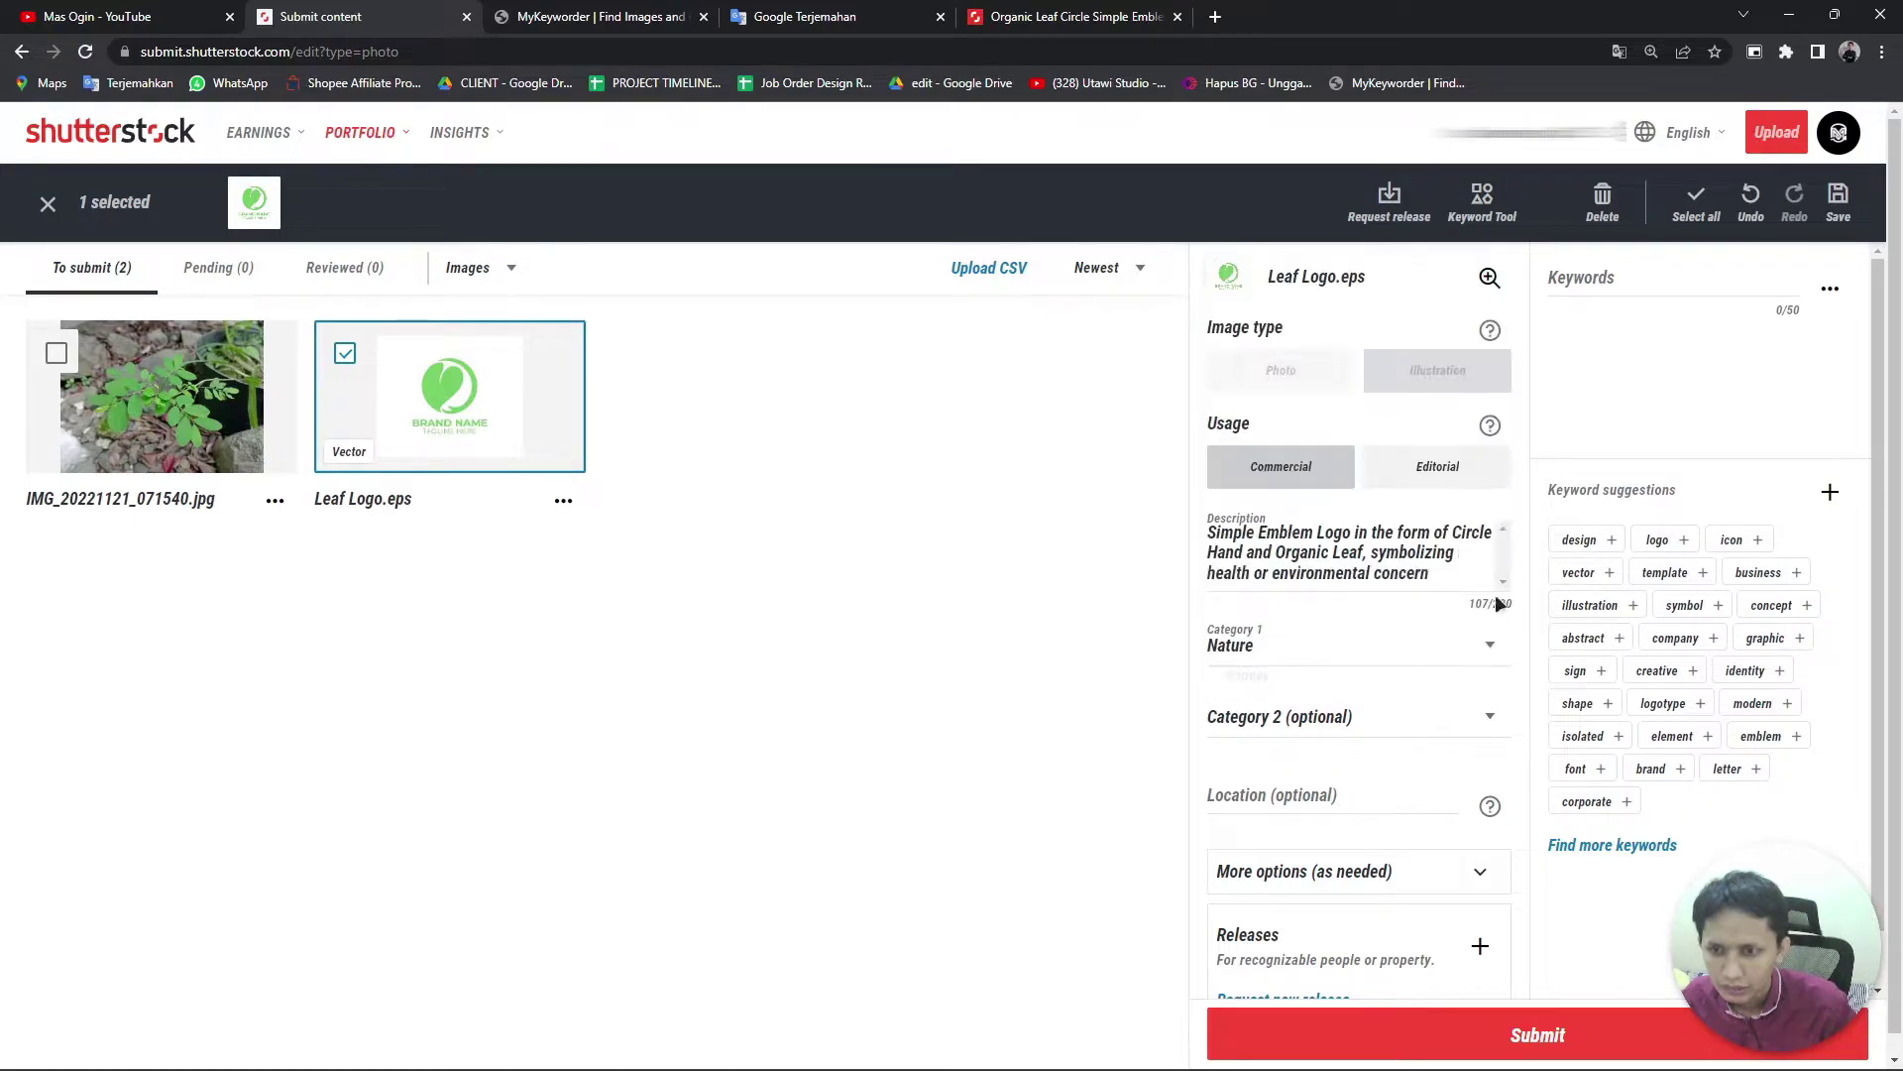
pyautogui.click(1257, 718)
pyautogui.scroll(-1, 1324, 496)
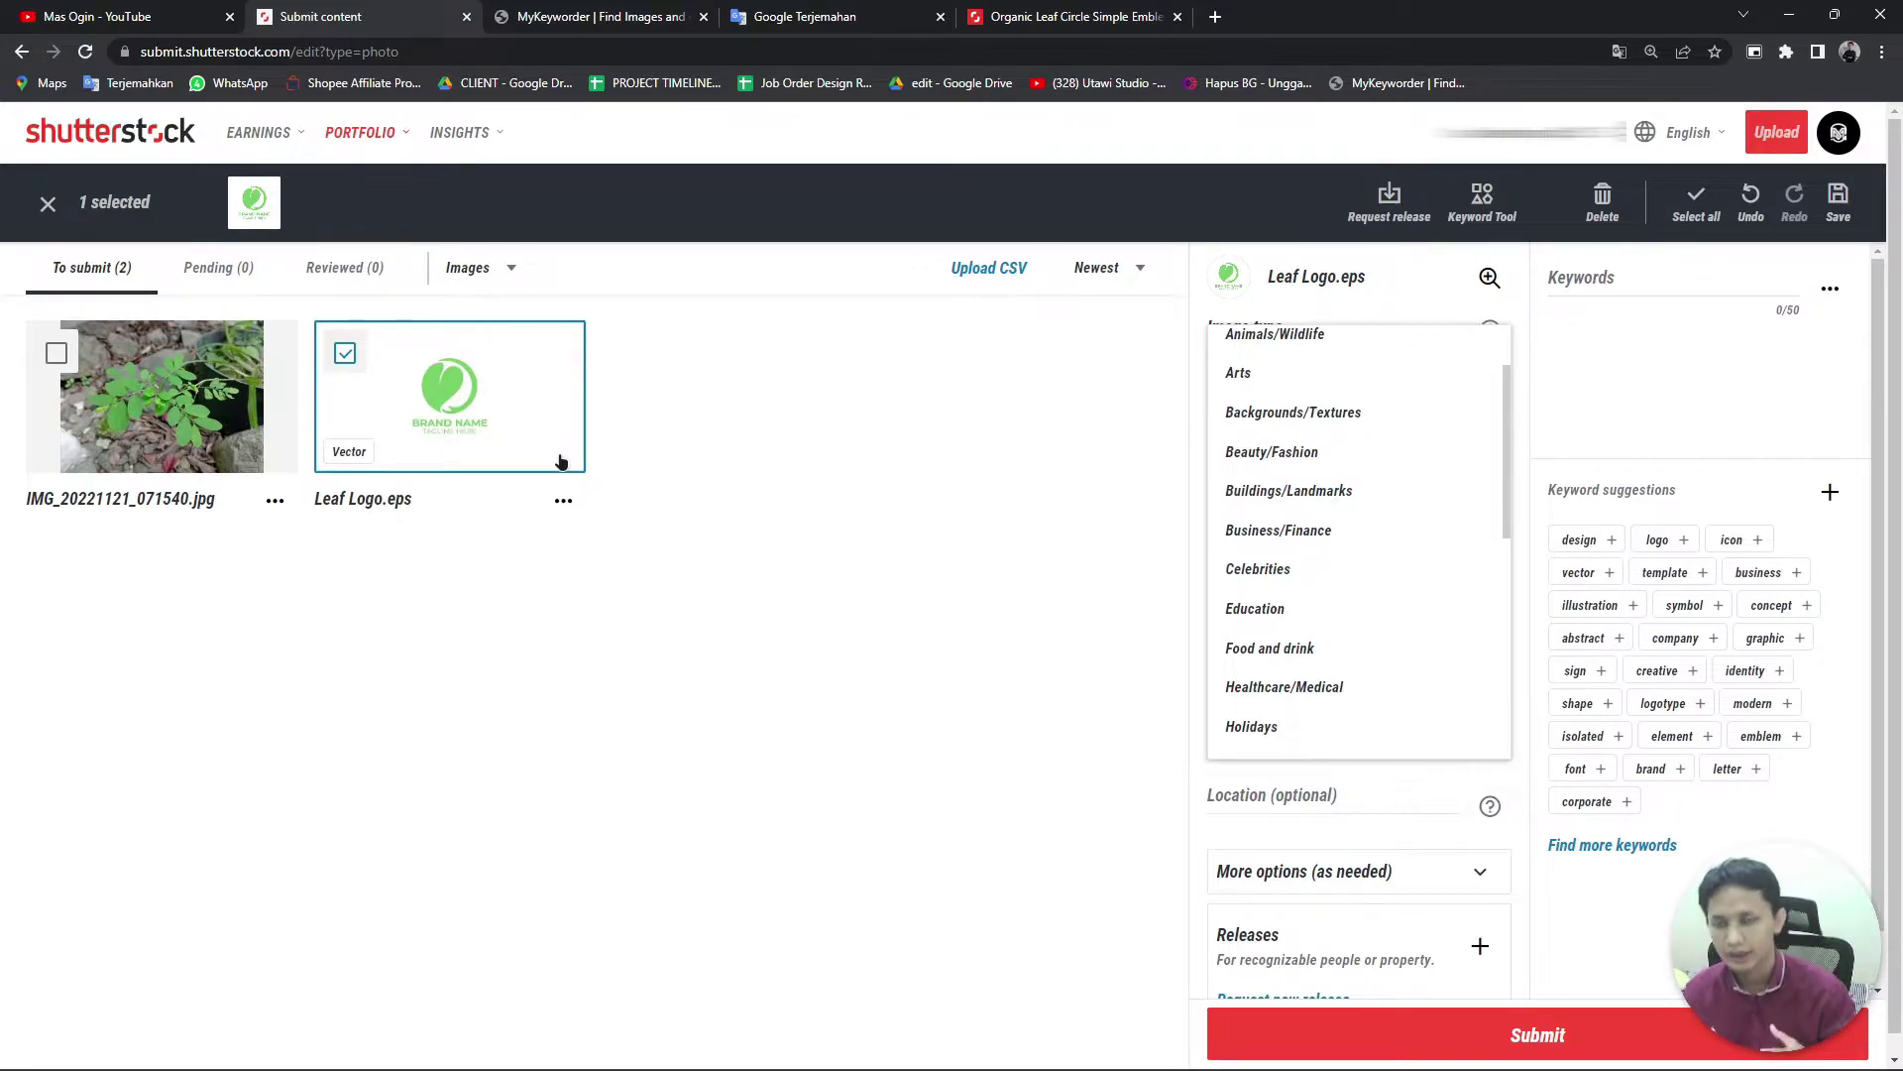
pyautogui.click(1299, 688)
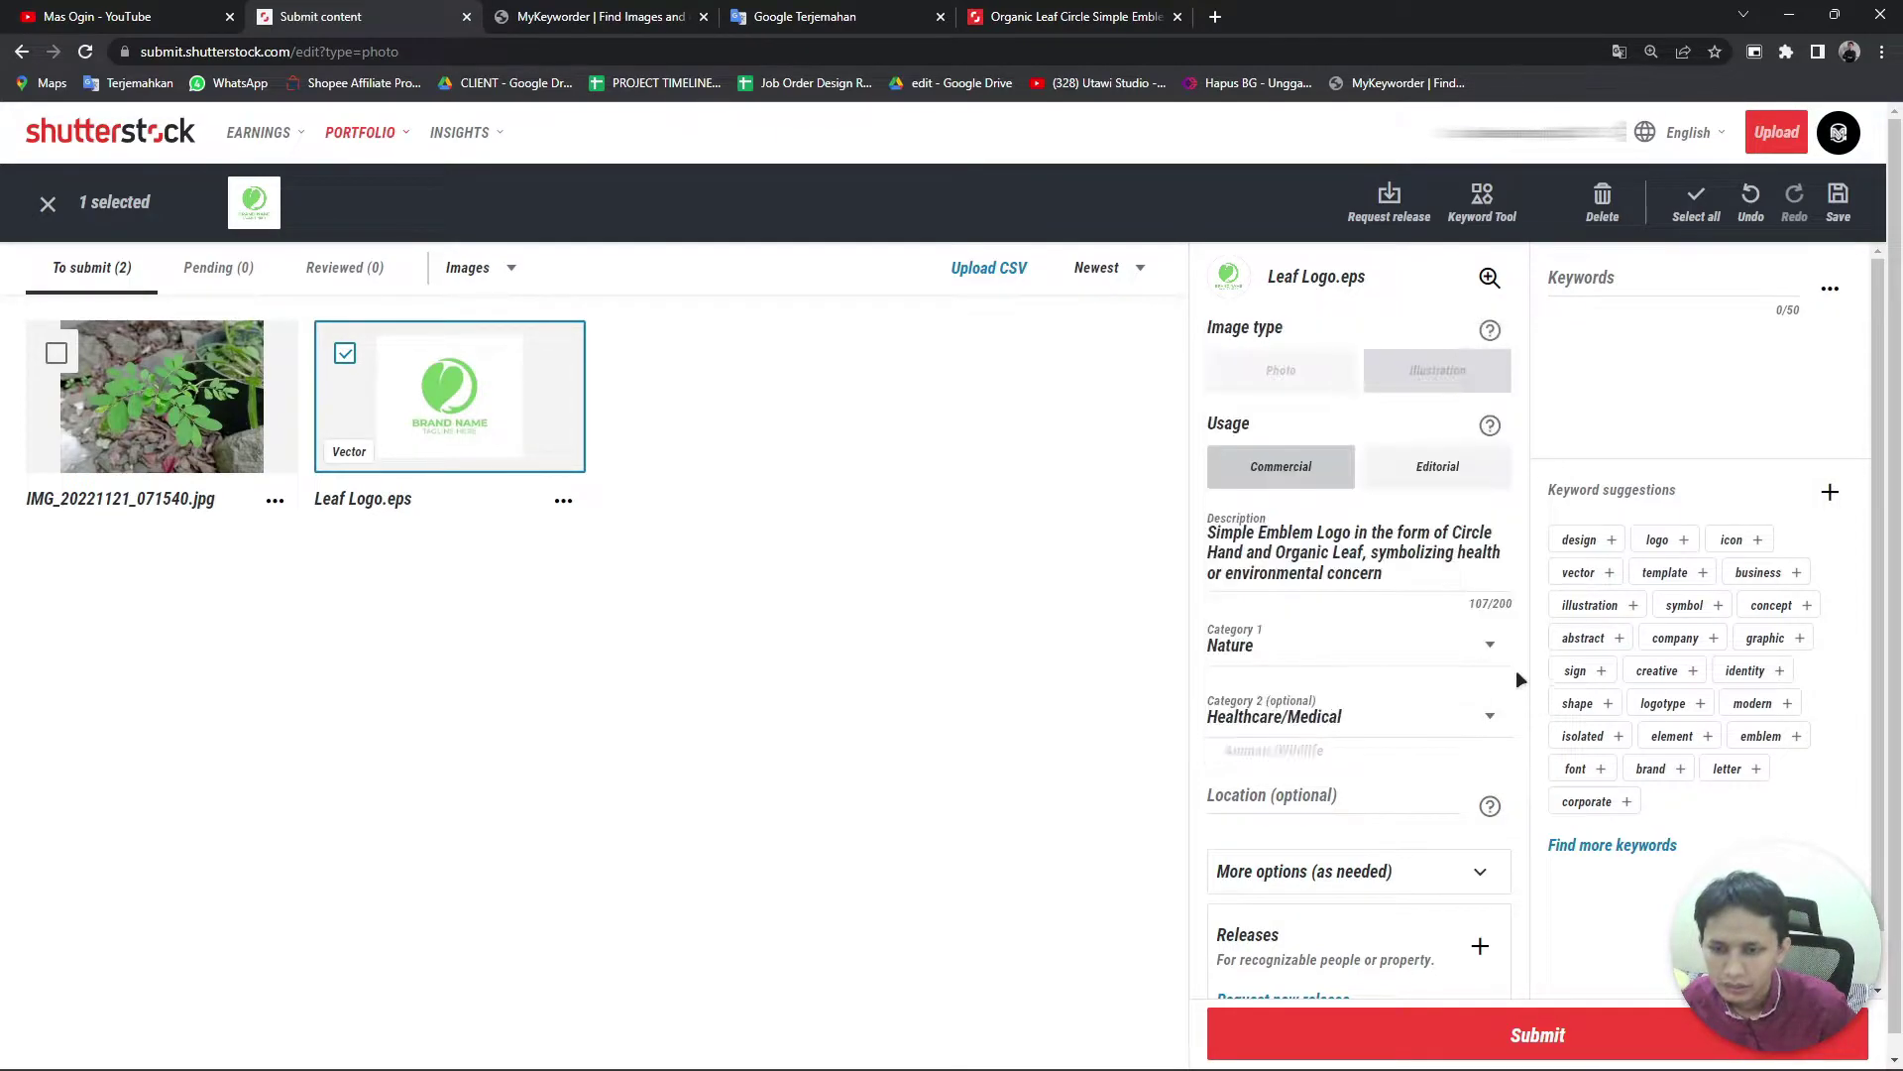
# Step: Examine the optional location, additional options and releases settings of Leaf Logo.eps
pyautogui.click(1294, 791)
pyautogui.scroll(-1, 1330, 722)
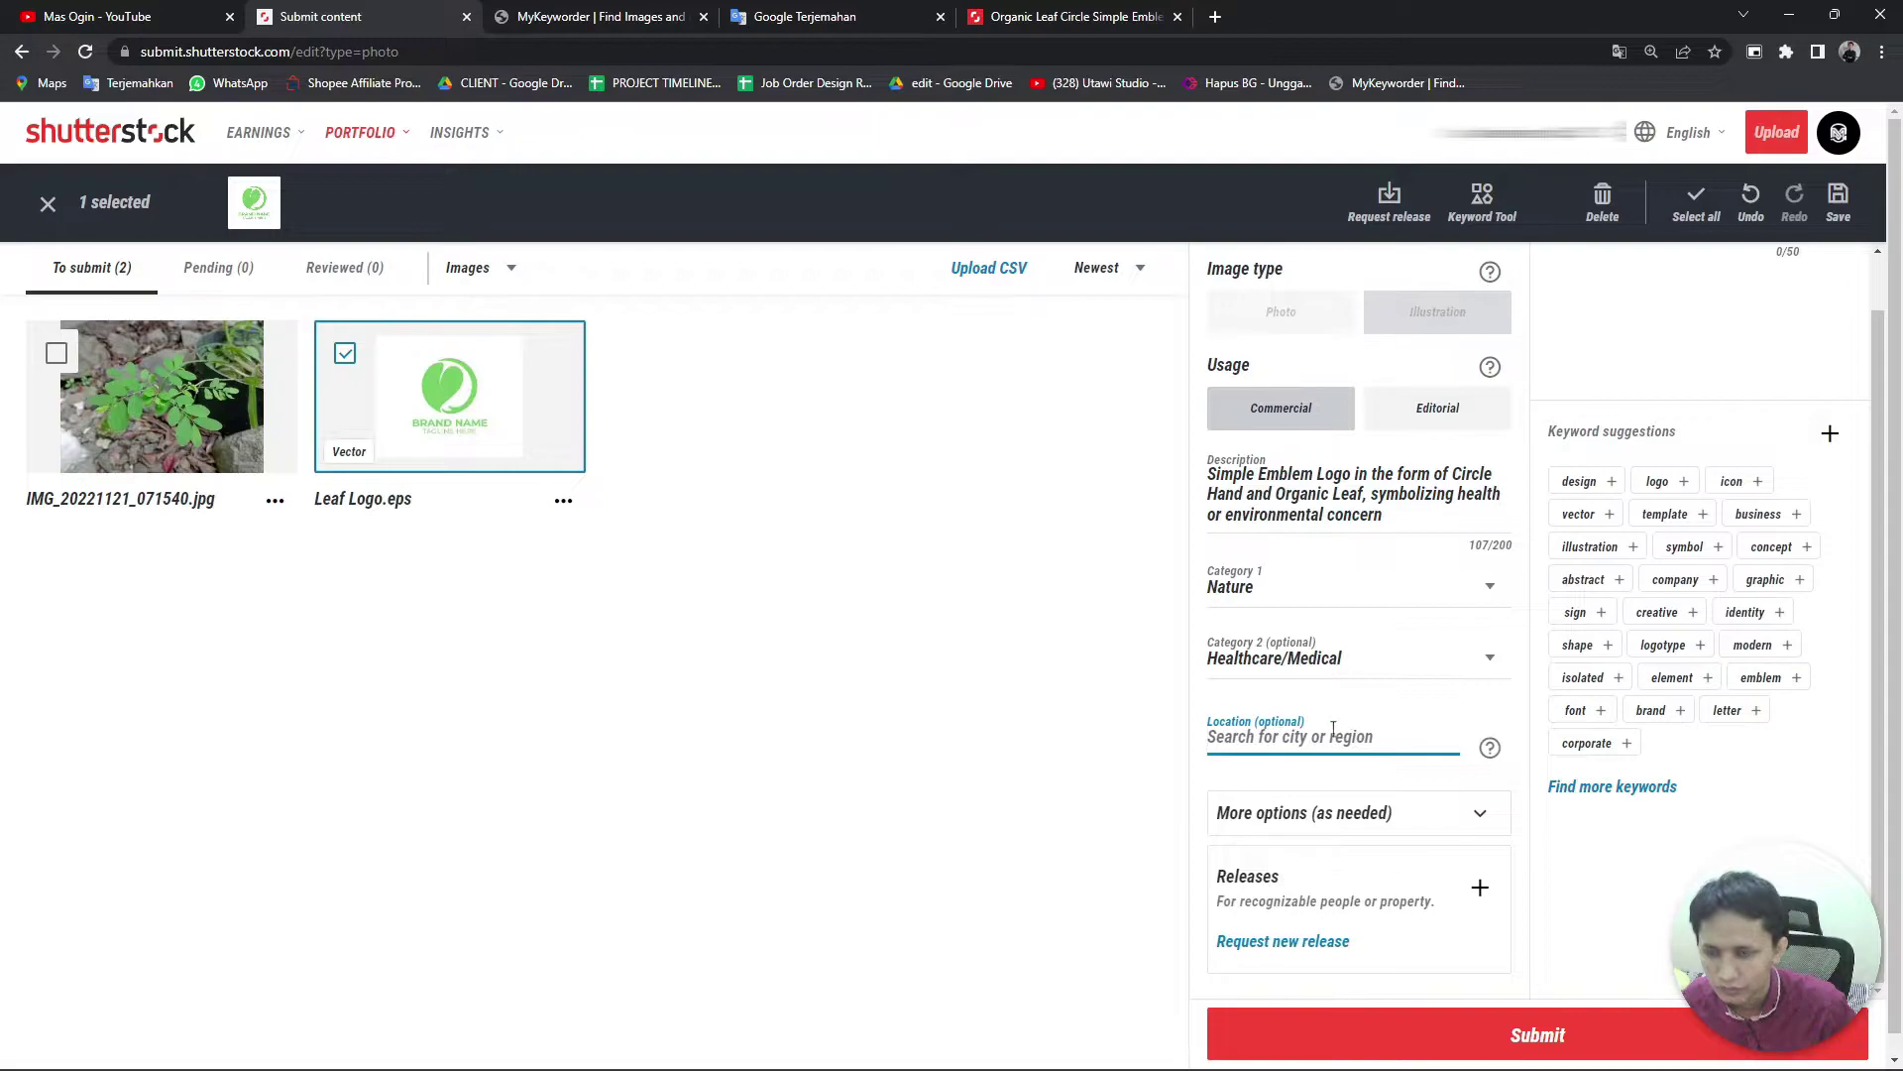
pyautogui.click(1268, 805)
pyautogui.scroll(-1, 1405, 717)
pyautogui.click(1407, 710)
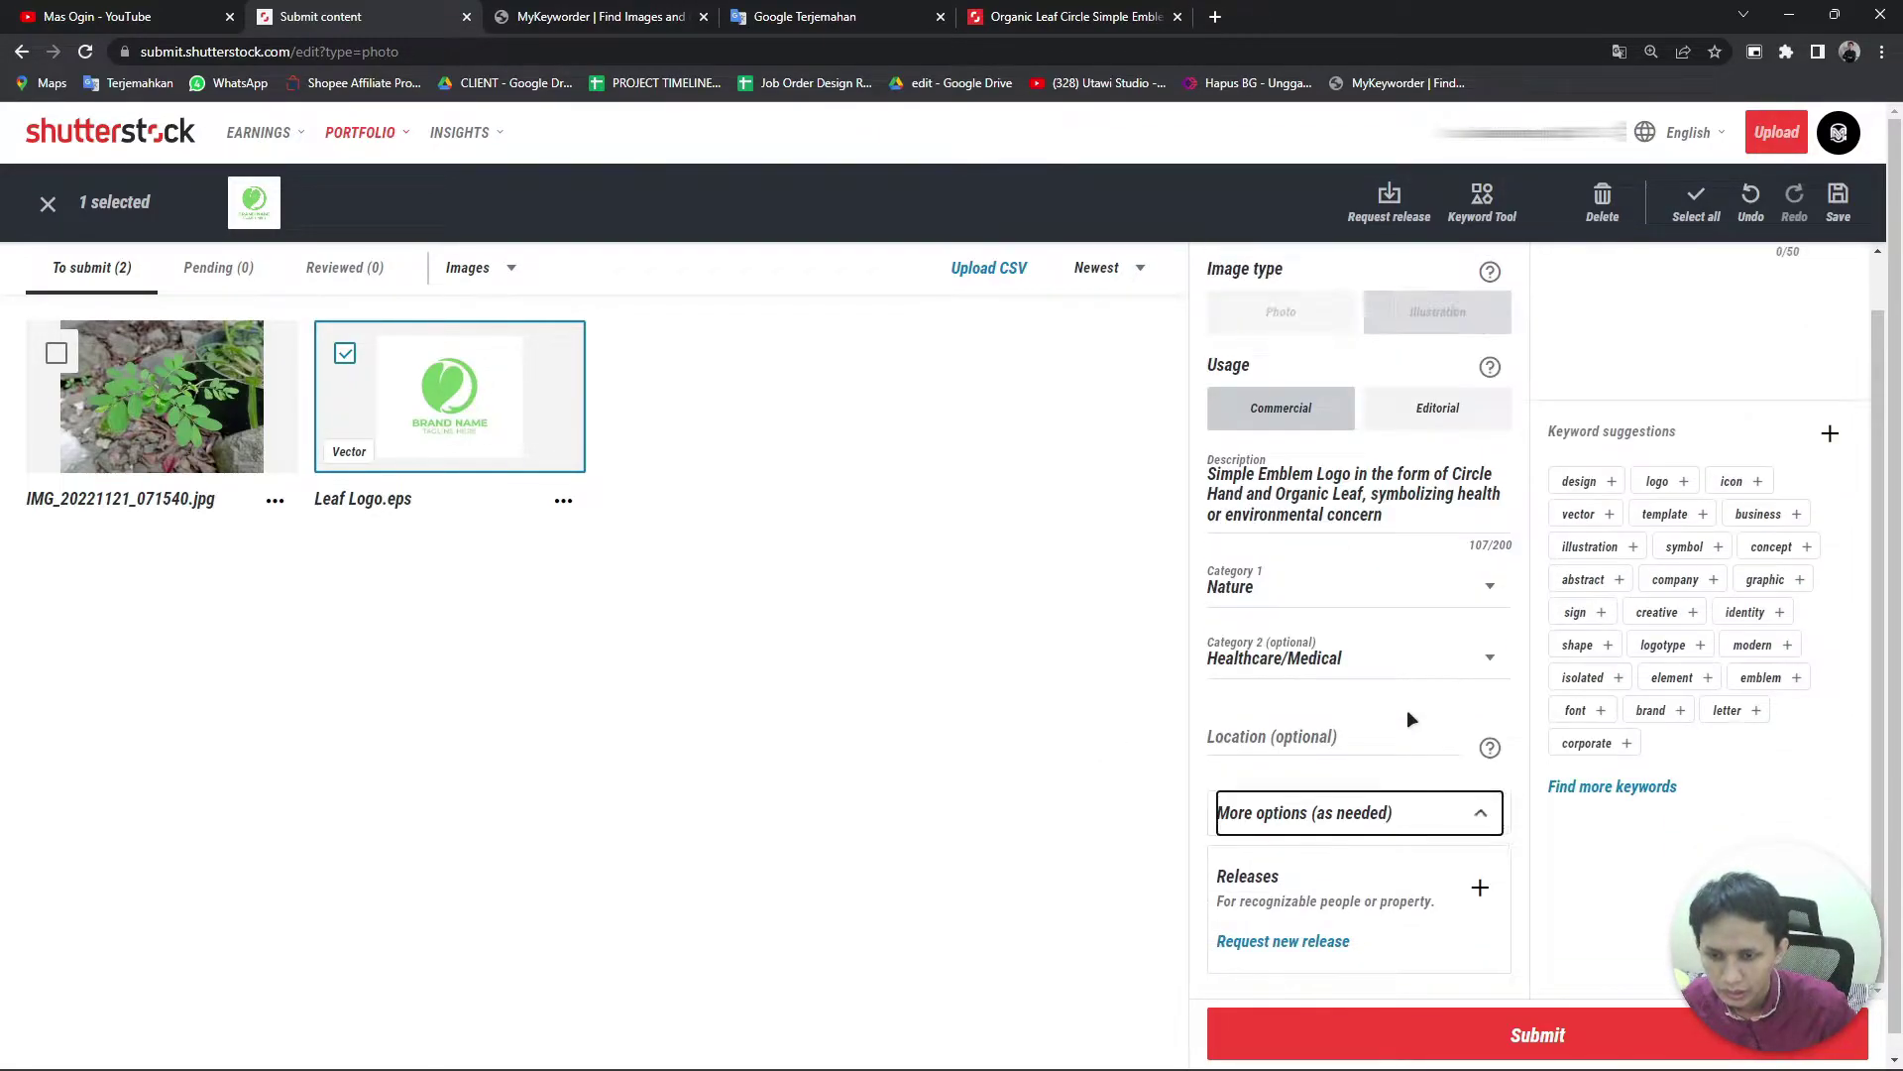
pyautogui.scroll(-1, 1371, 771)
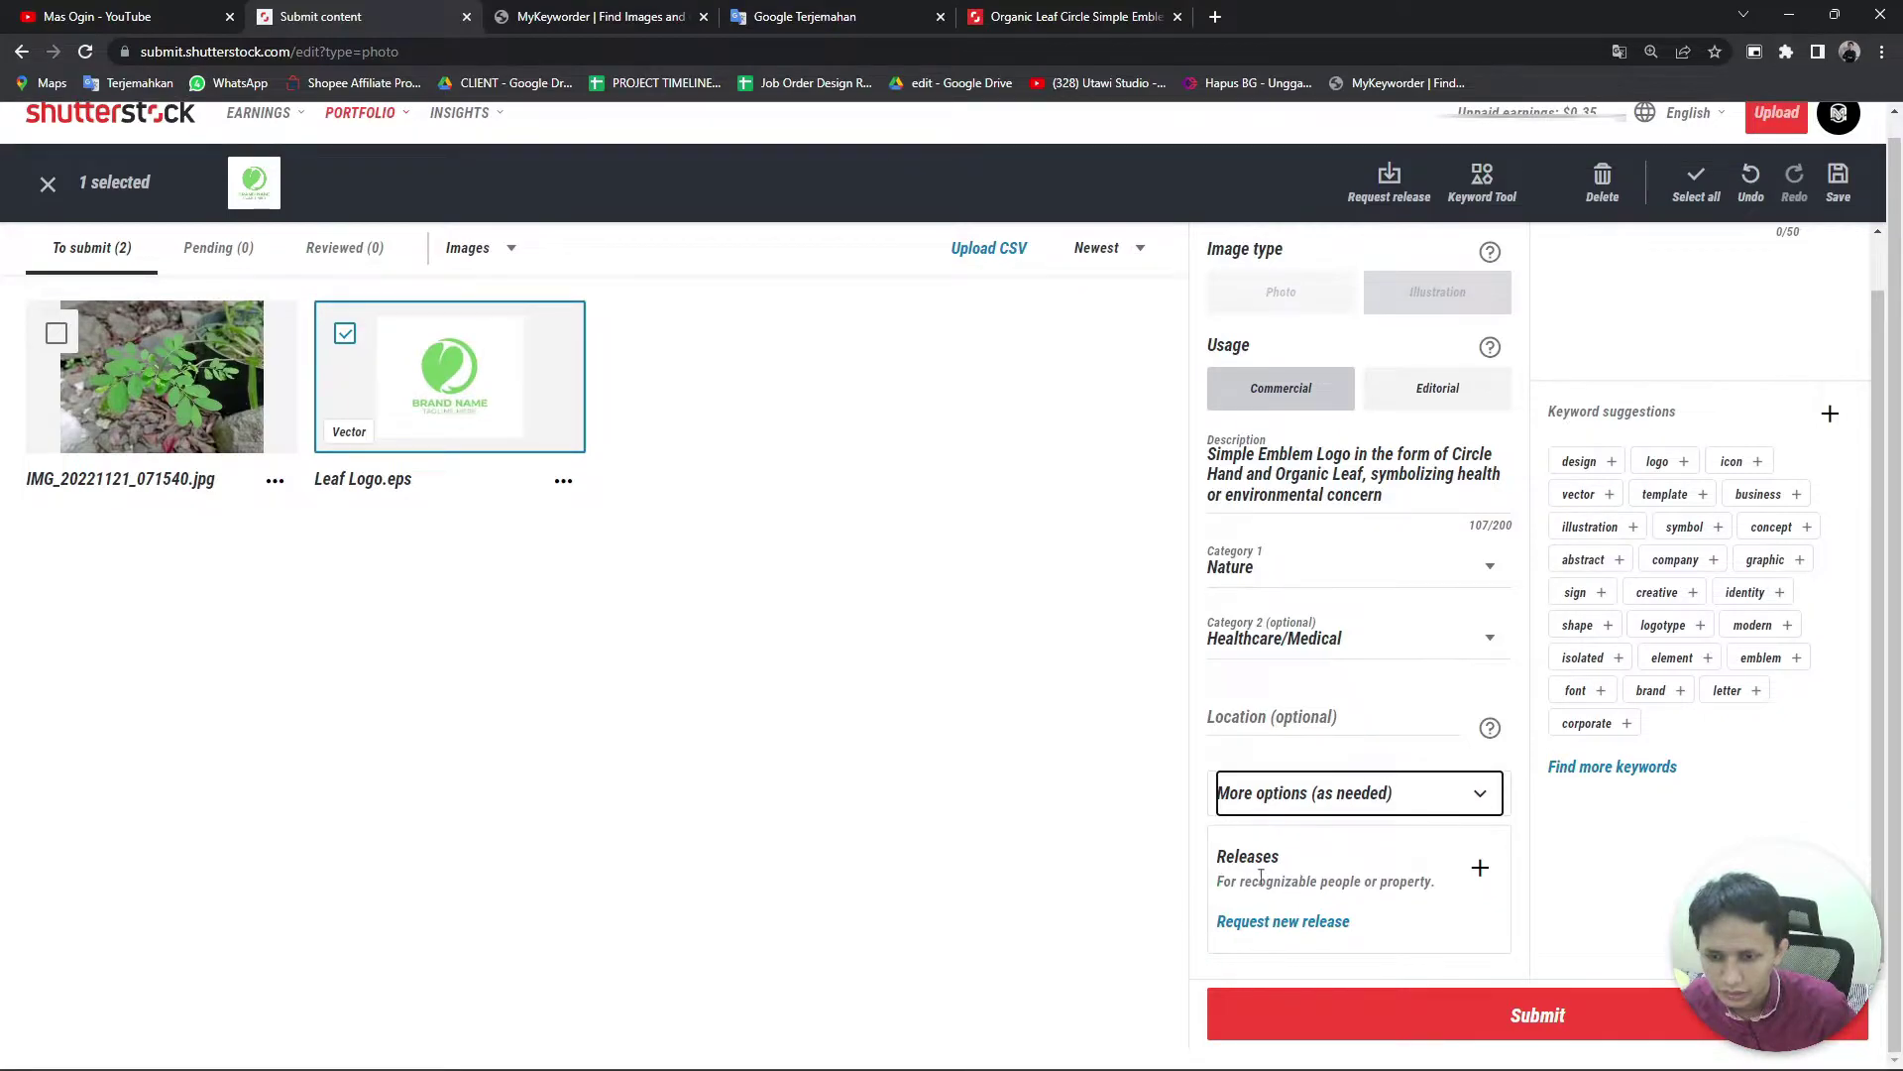
pyautogui.scroll(1, 1288, 905)
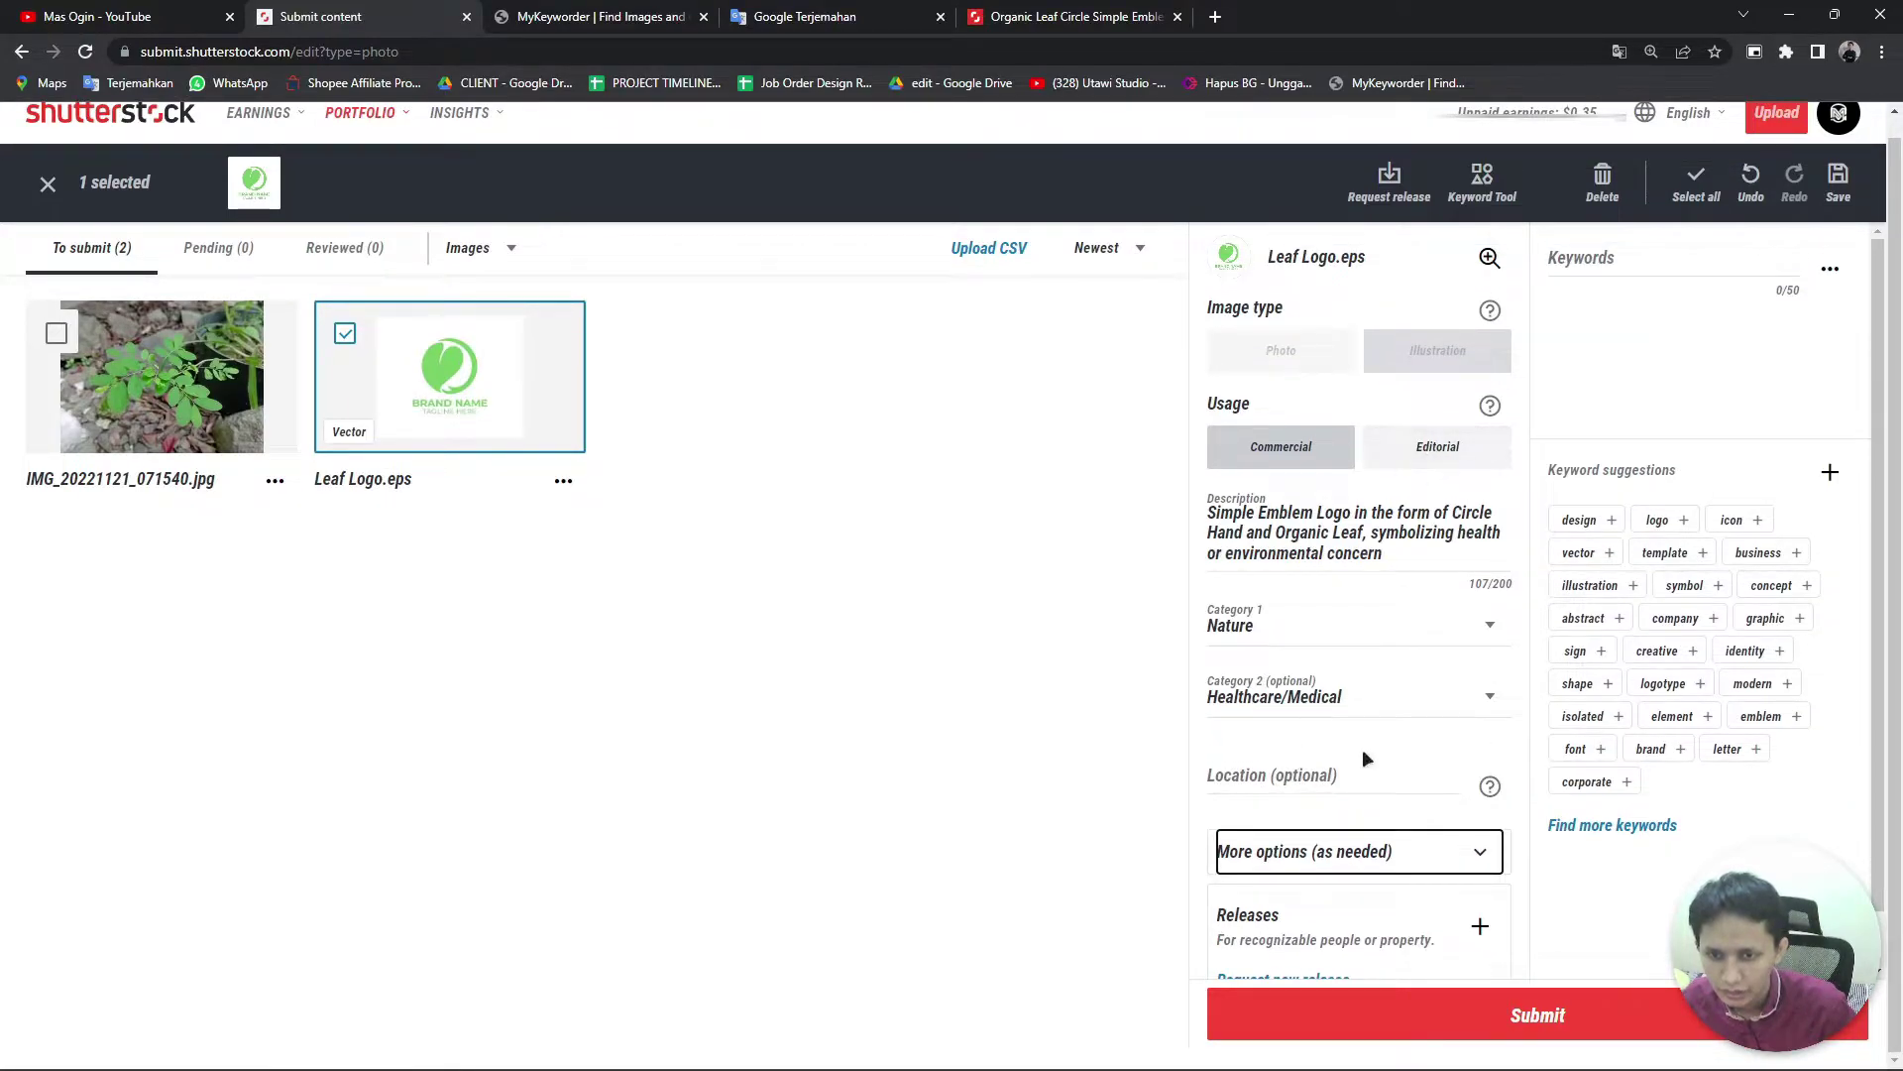
# Step: Switch from the empty keywords of Leaf Logo.eps to MyKeyworder and search for keywords related to "Leaf"
pyautogui.scroll(-1, 1366, 753)
pyautogui.scroll(1, 1447, 664)
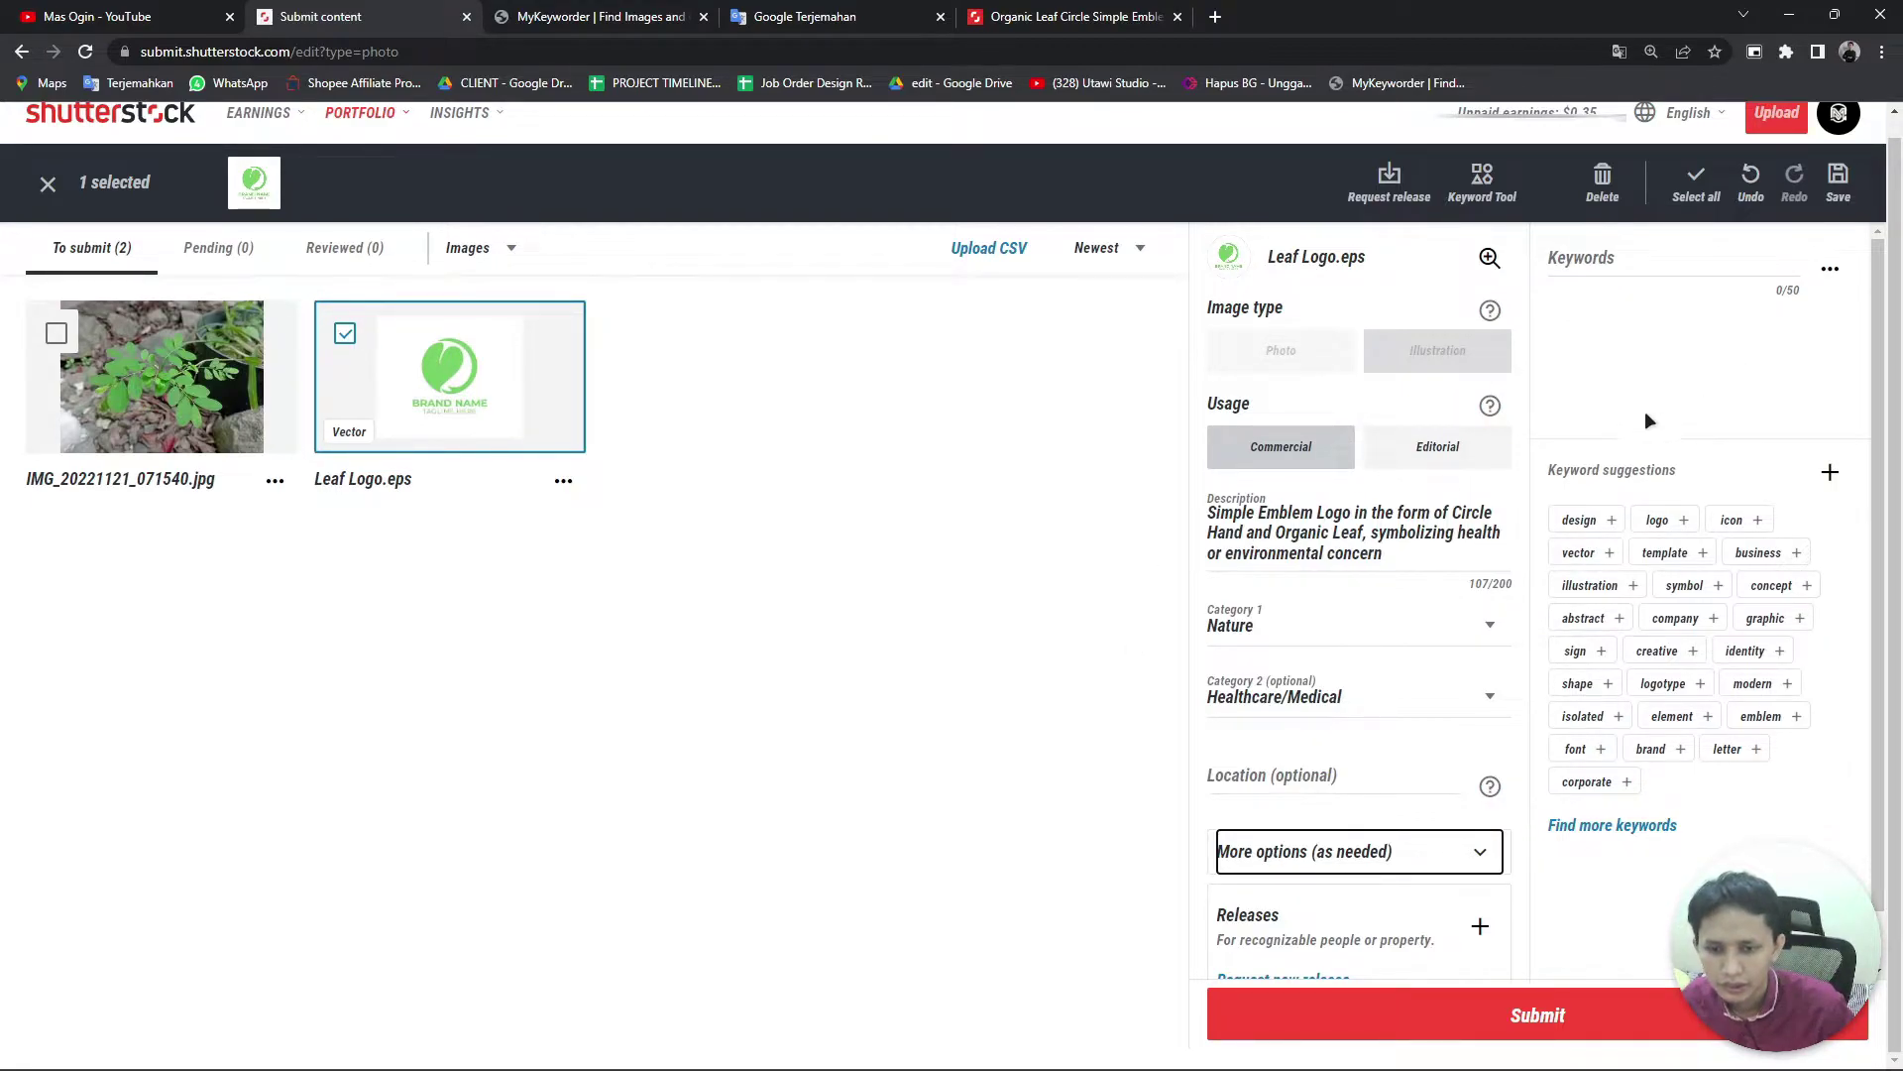
pyautogui.click(1682, 262)
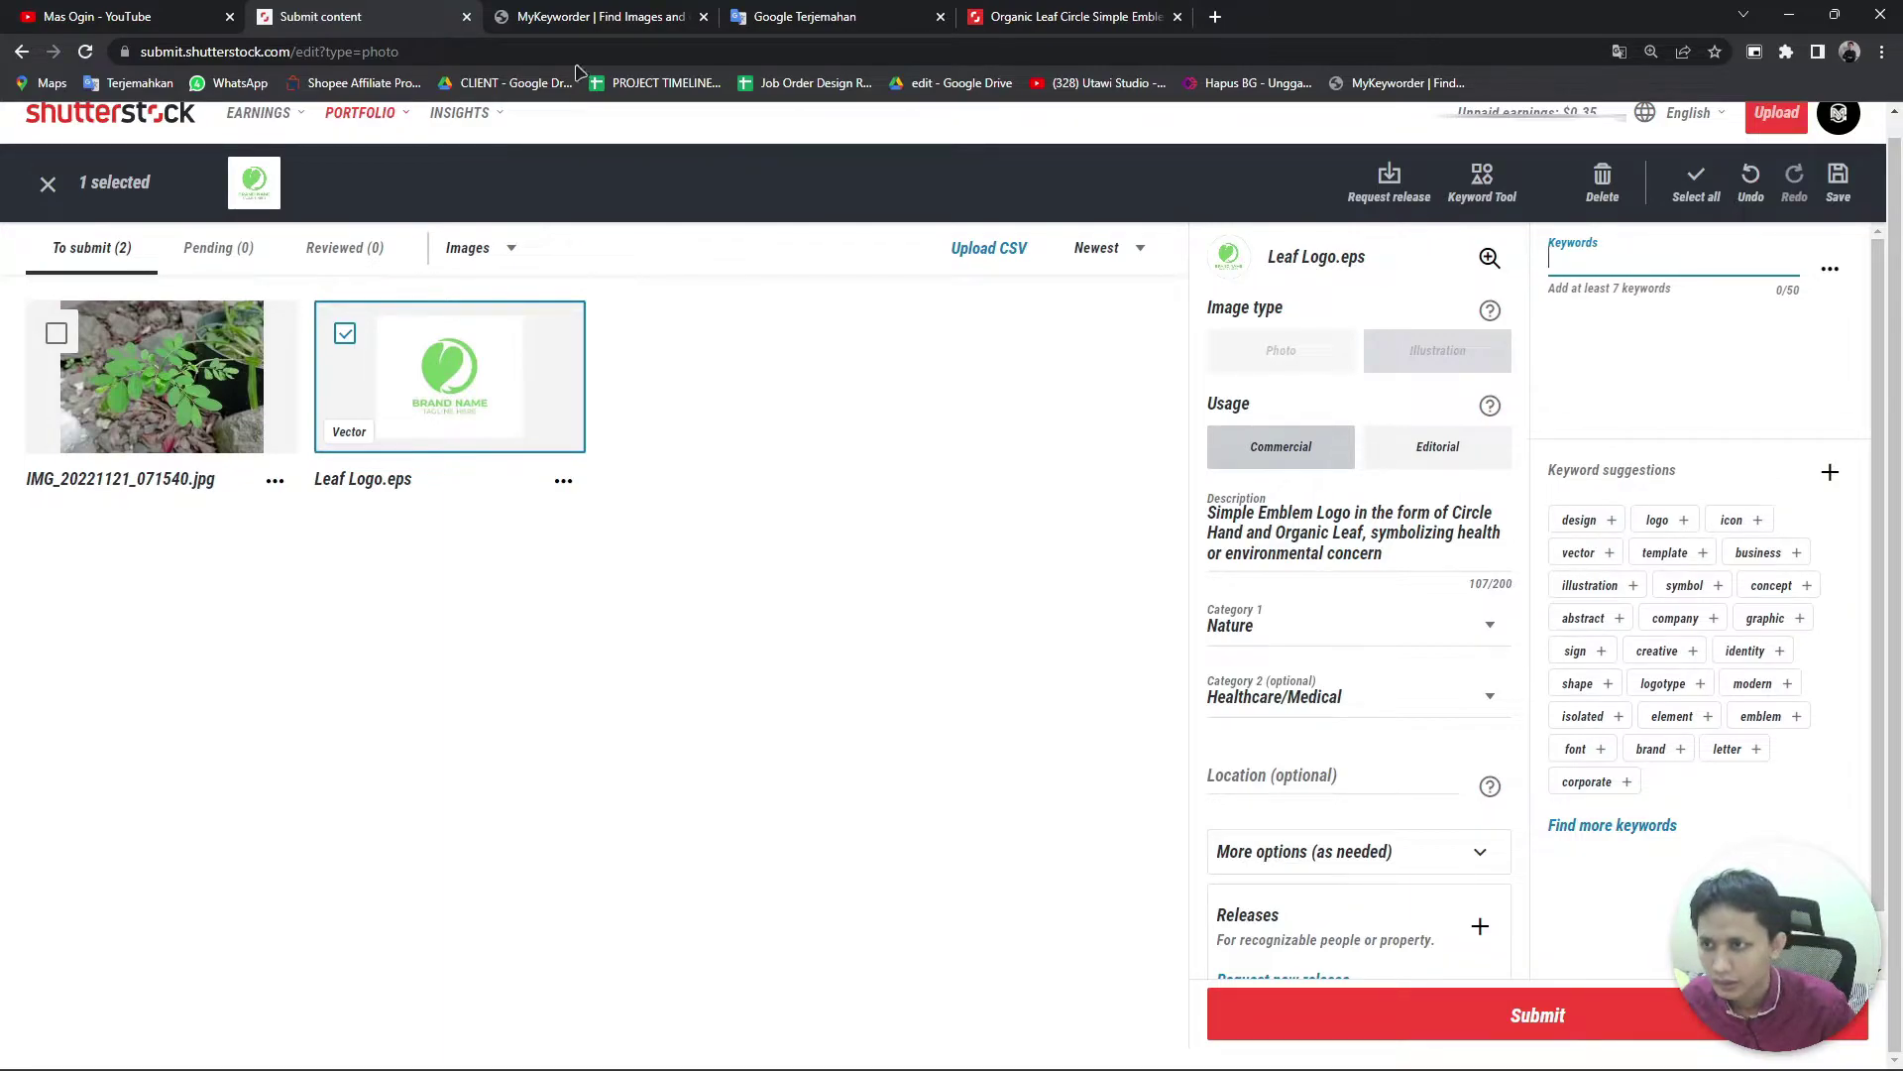
pyautogui.click(609, 17)
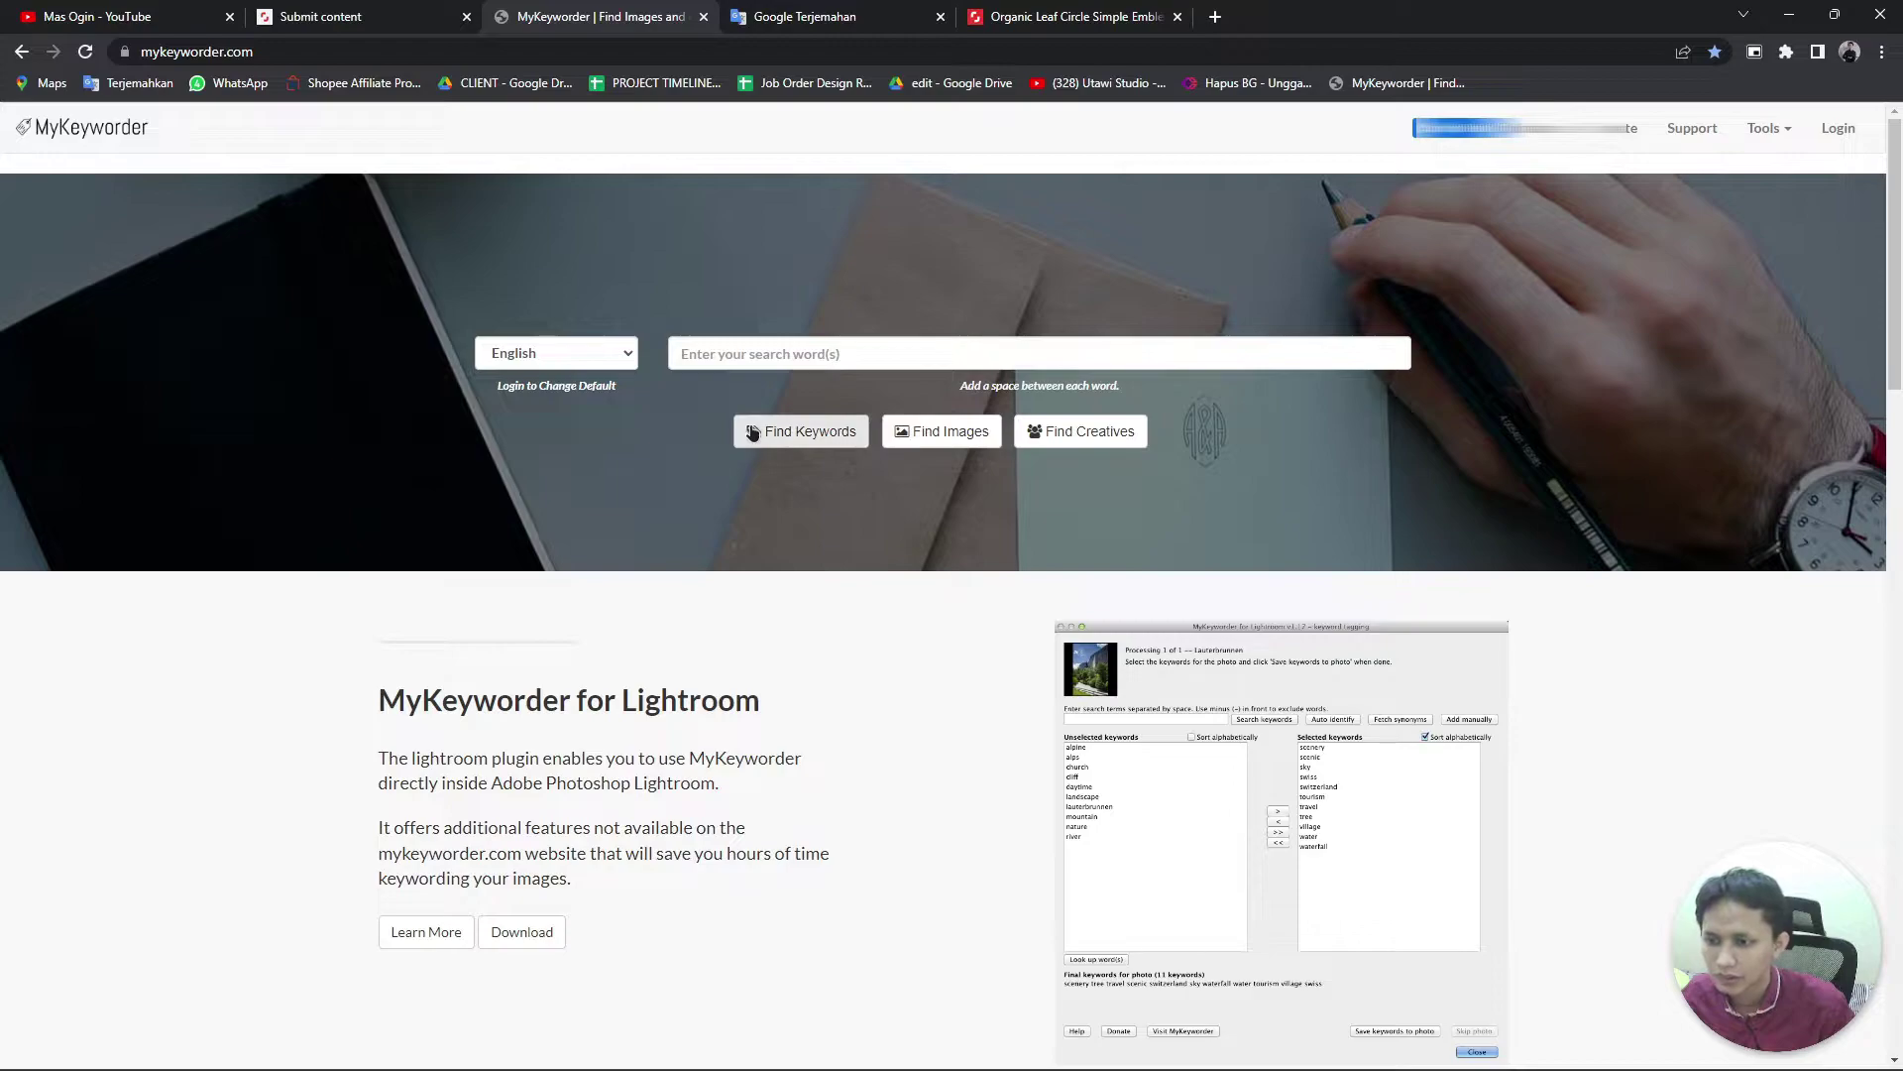
pyautogui.click(757, 357)
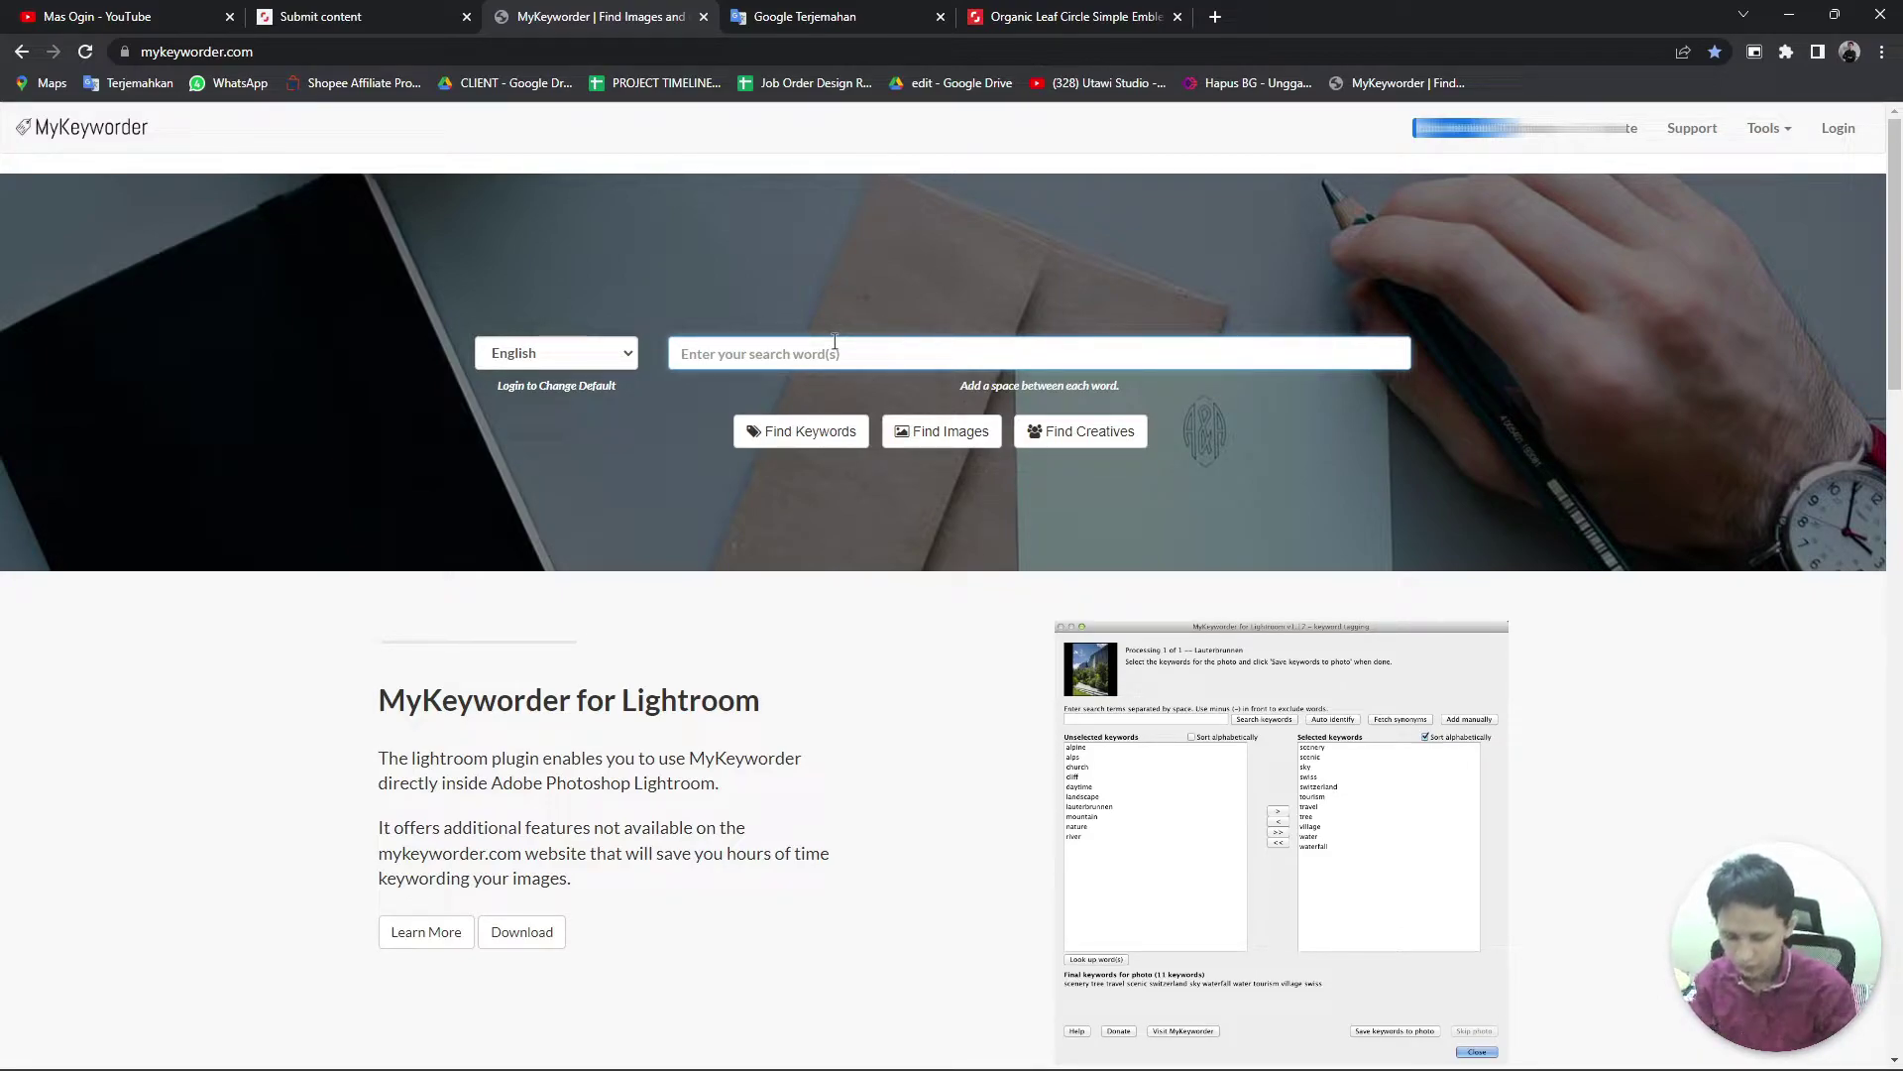
pyautogui.write('Leaf')
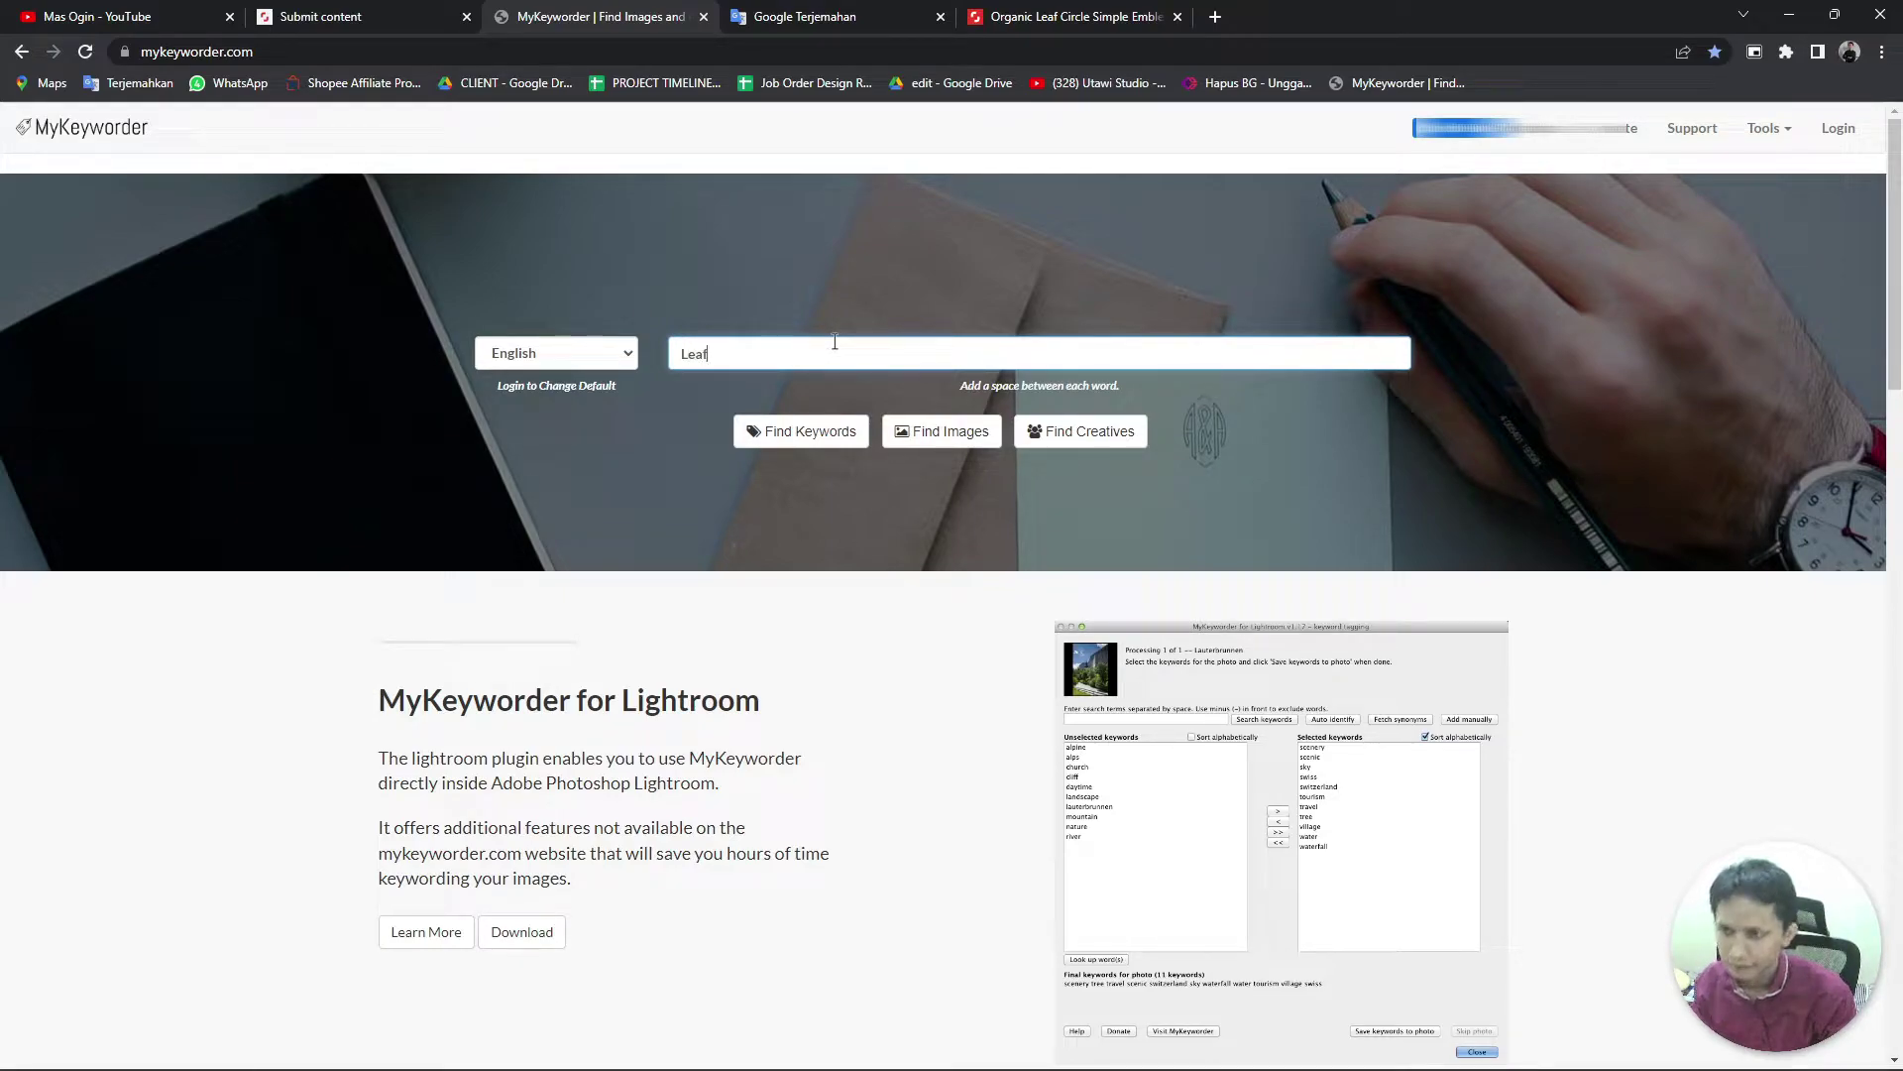
pyautogui.press('Return')
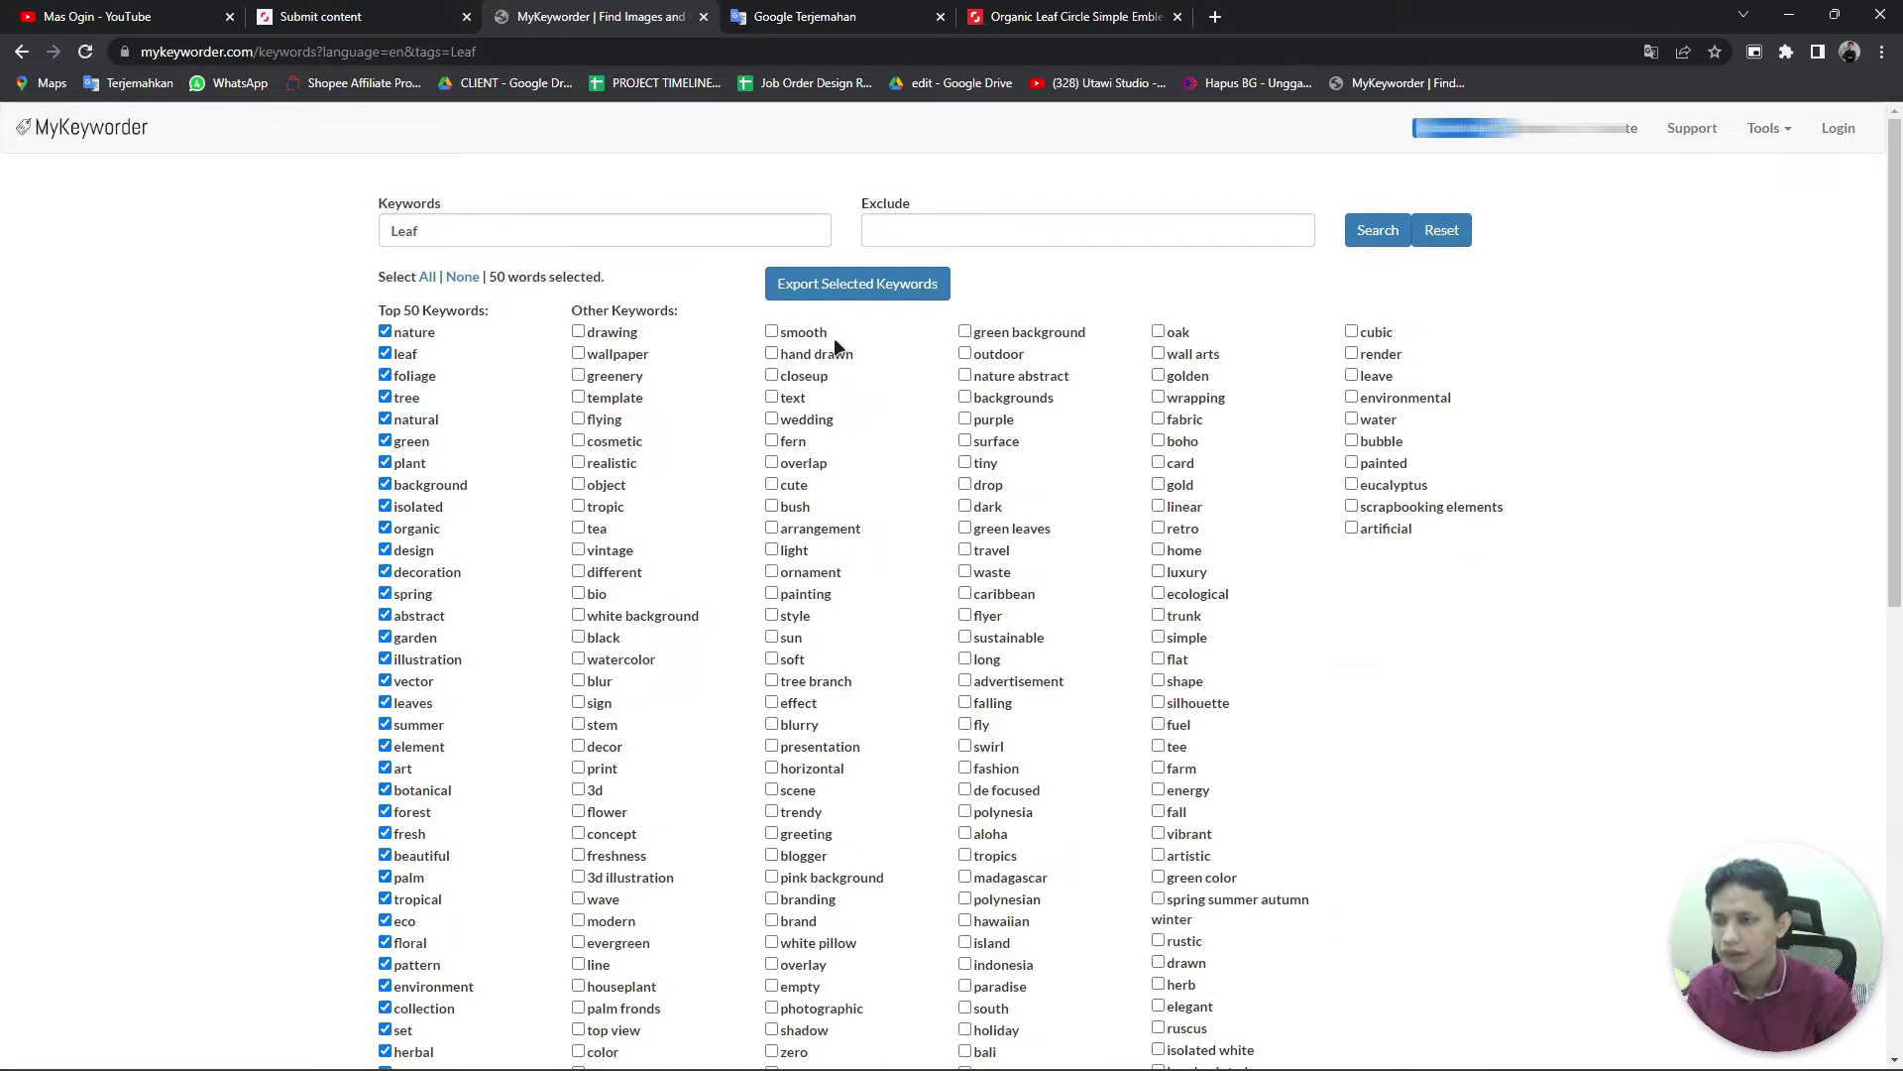
# Step: Examine the preselected top 50 keywords and the other keyword suggestions for Leaf
pyautogui.scroll(-2, 519, 462)
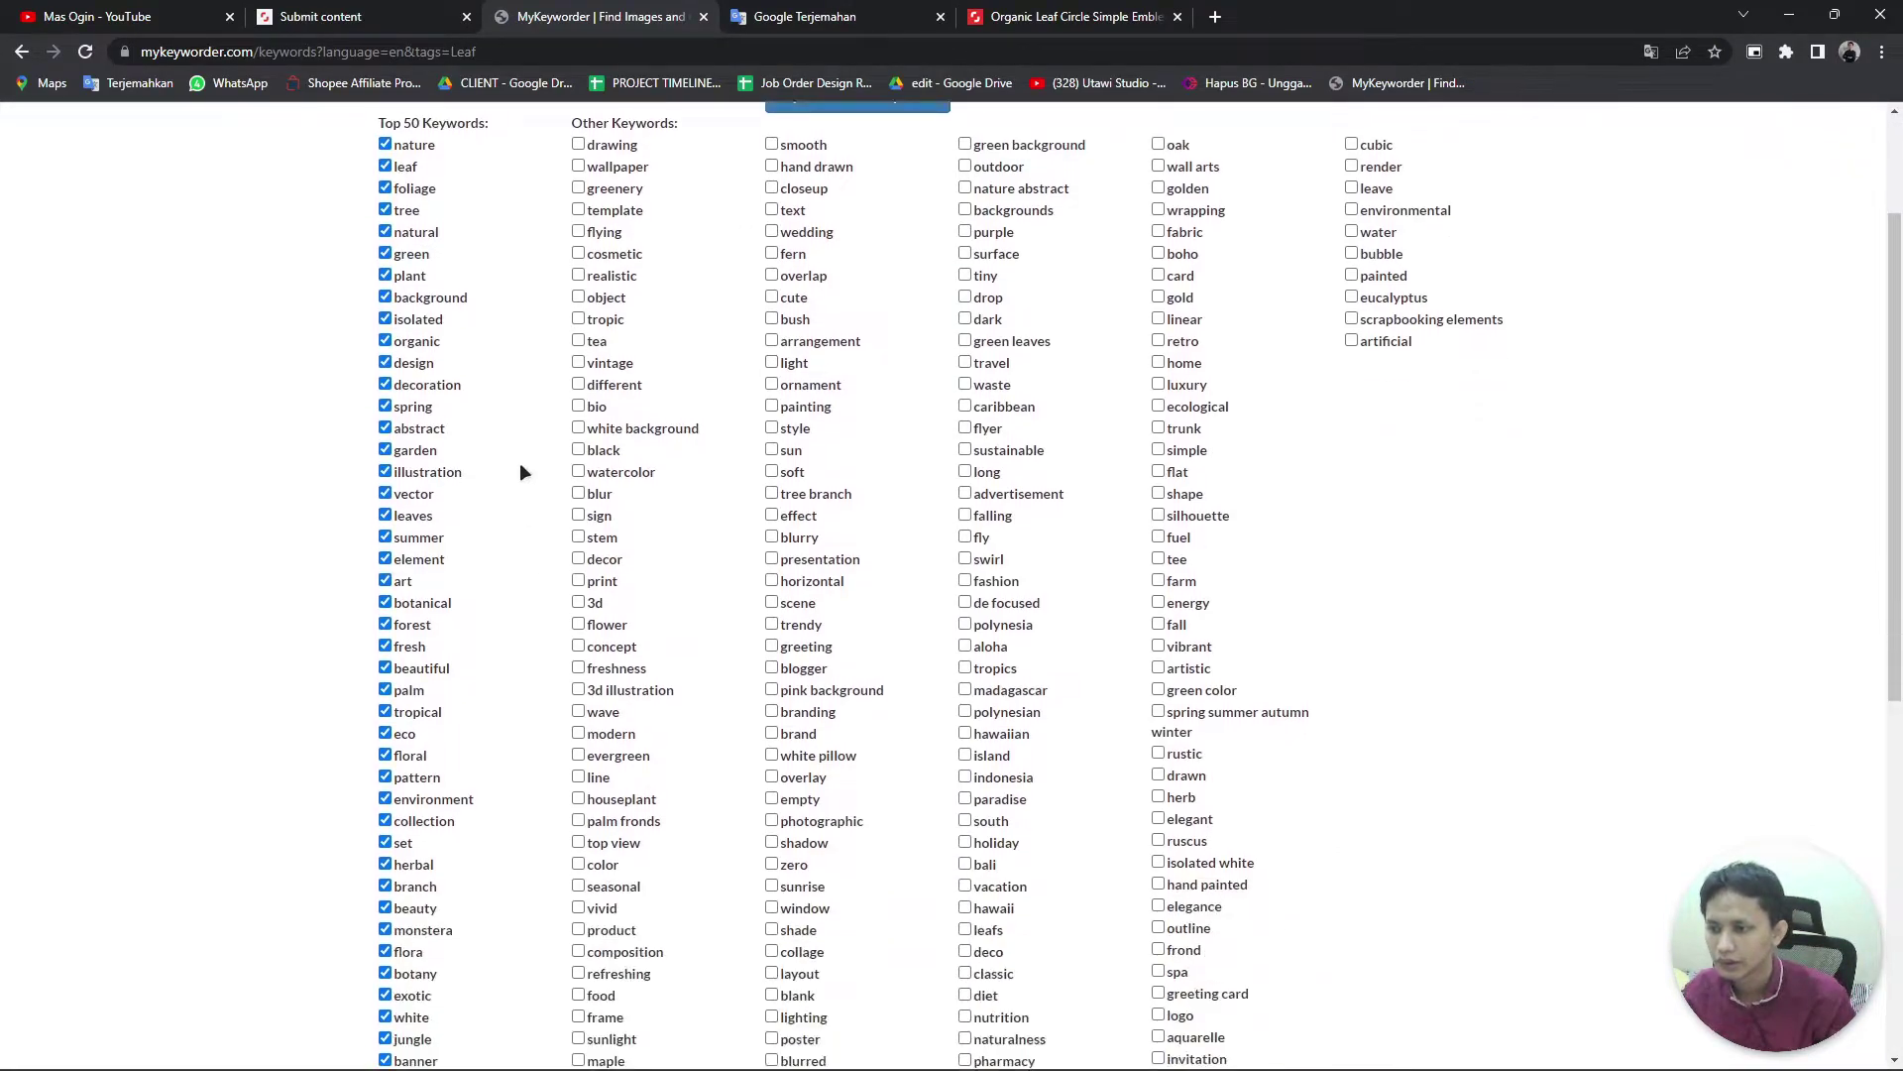
pyautogui.scroll(2, 519, 462)
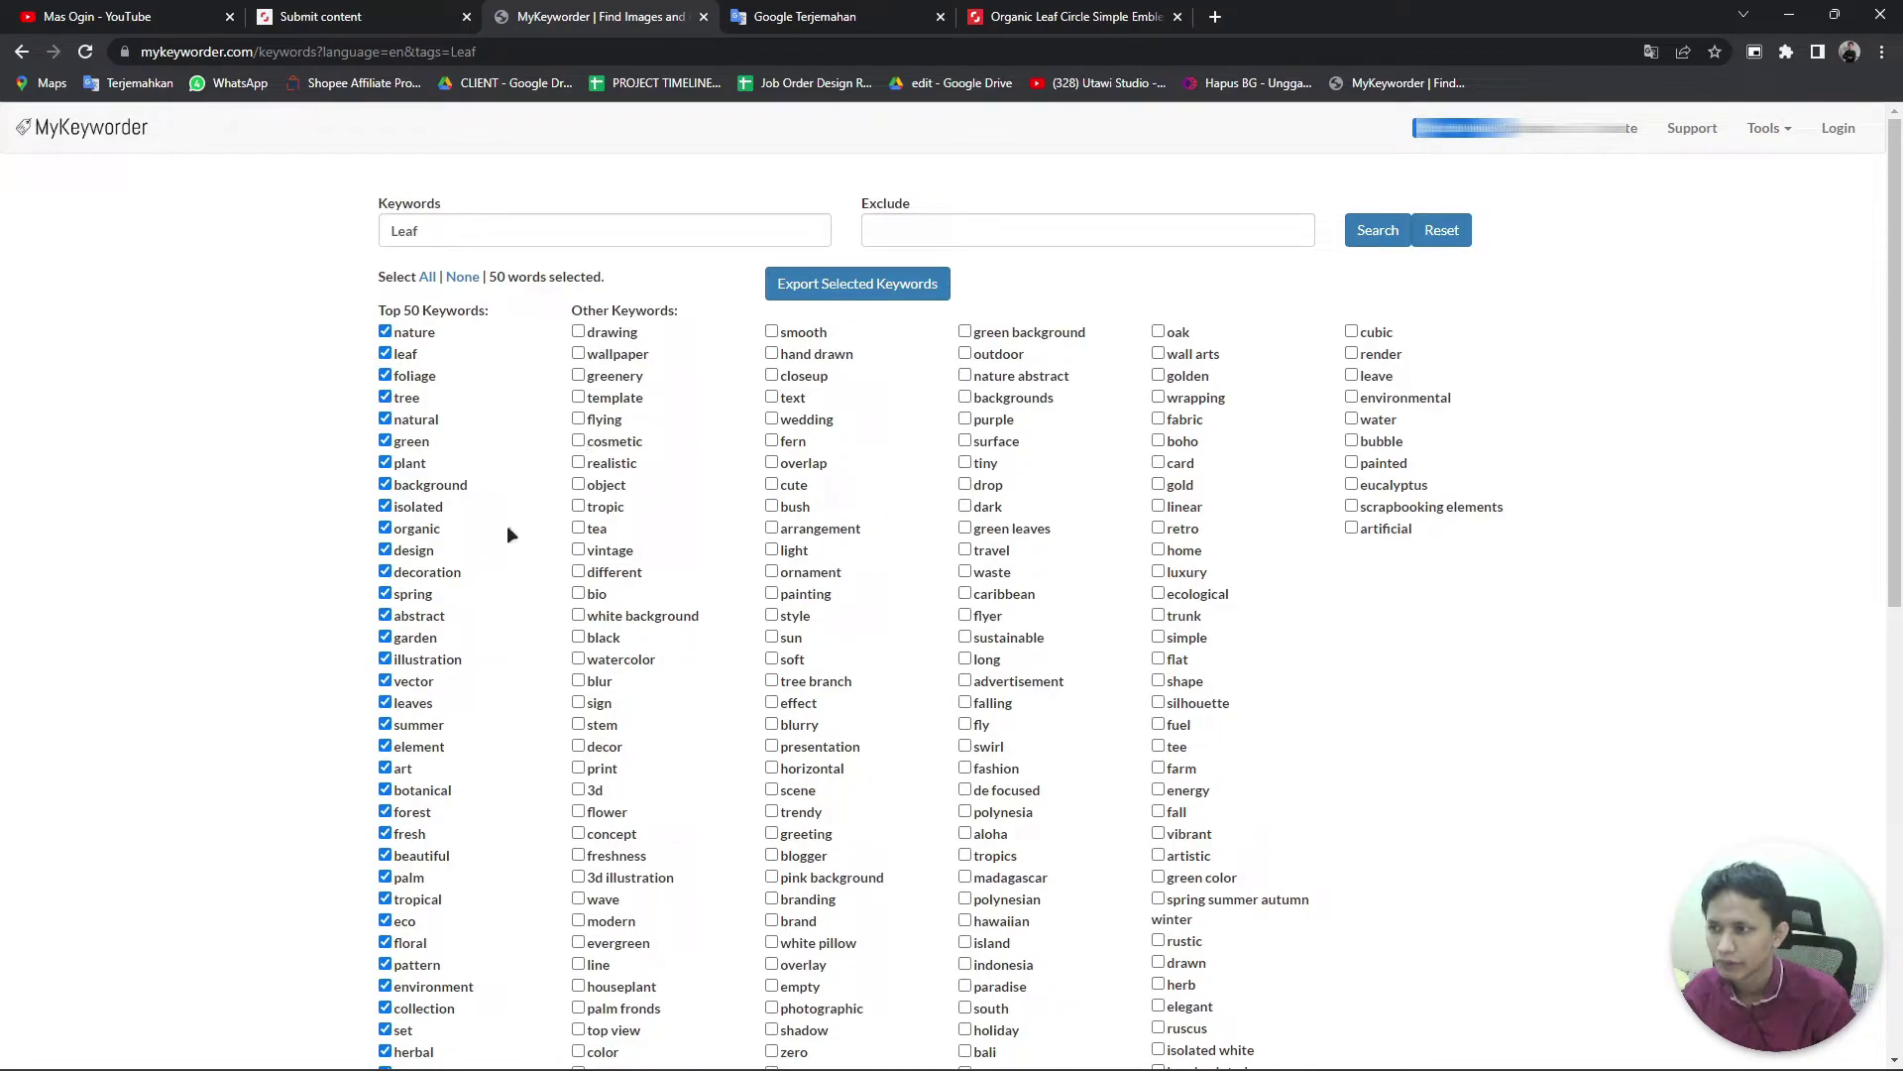
pyautogui.scroll(-5, 462, 500)
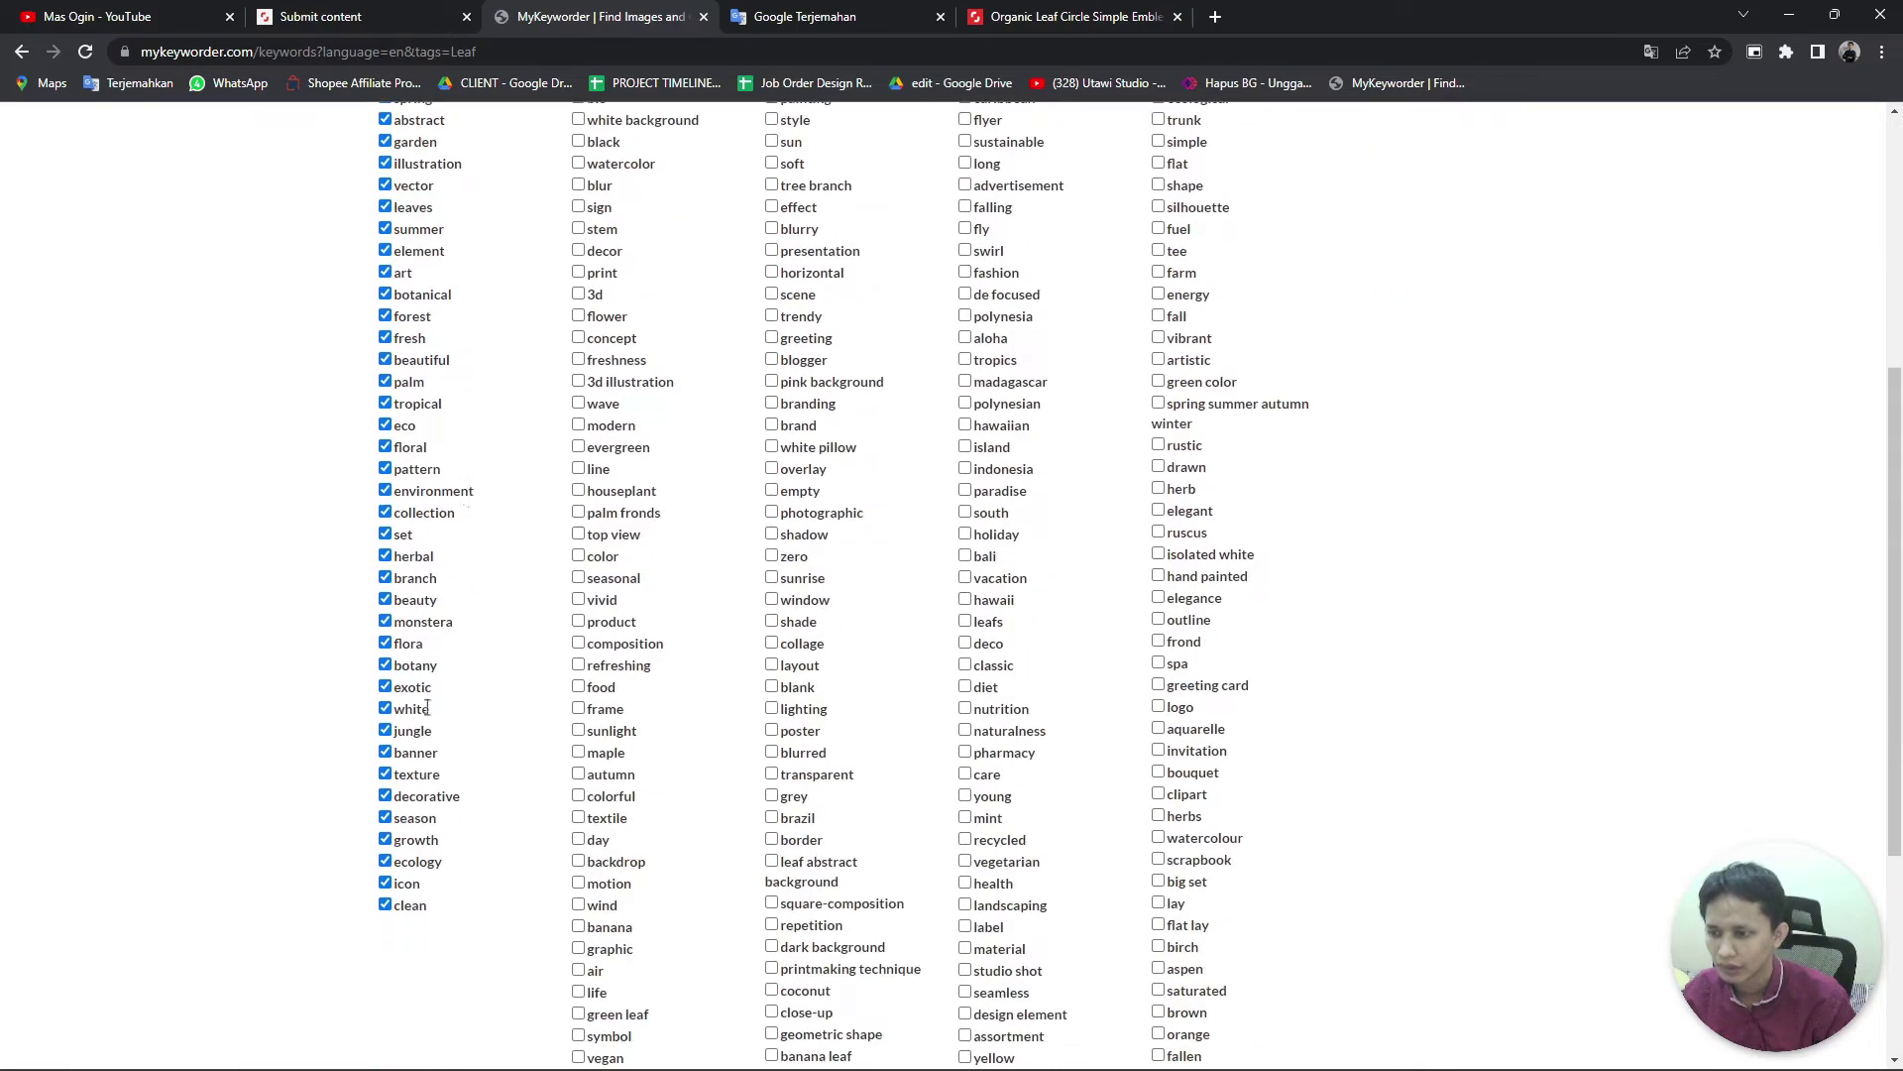
pyautogui.scroll(5, 426, 712)
pyautogui.scroll(-4, 476, 609)
pyautogui.scroll(4, 476, 608)
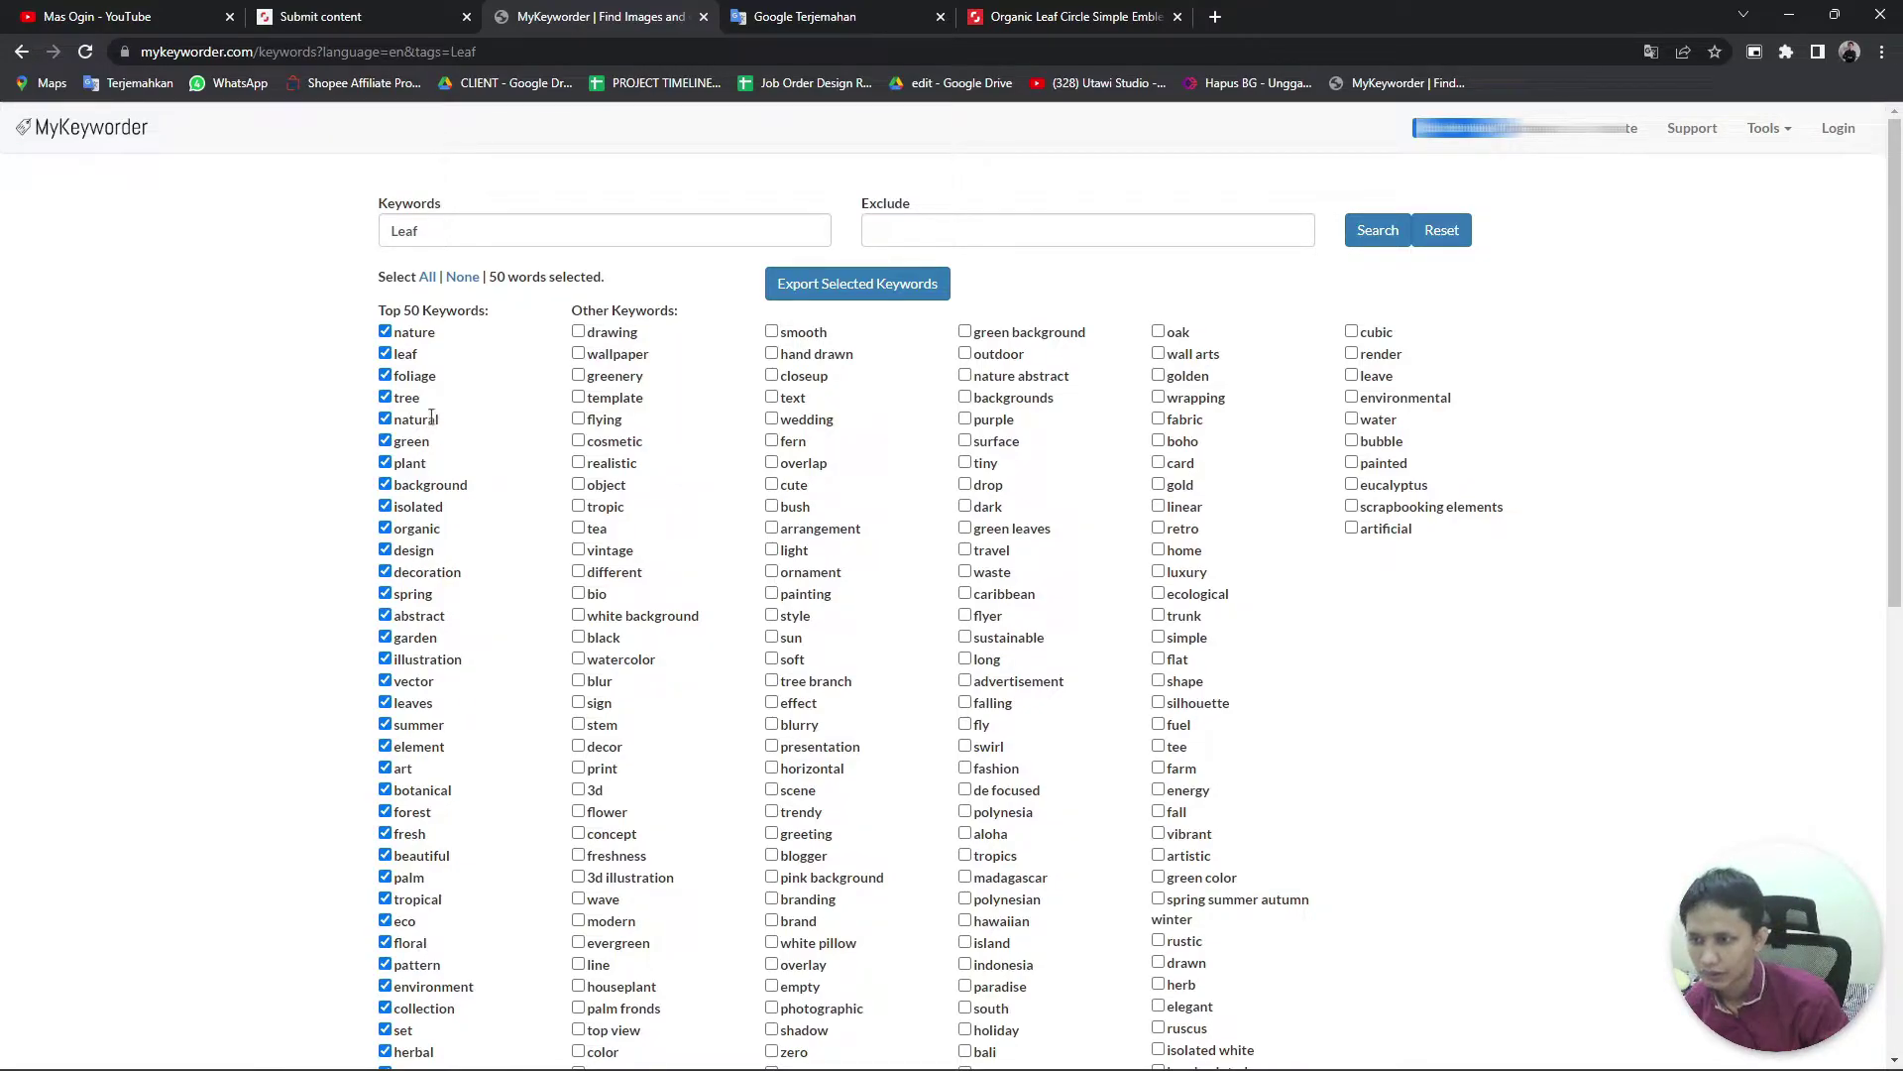
pyautogui.scroll(-3, 428, 502)
pyautogui.scroll(-1, 428, 505)
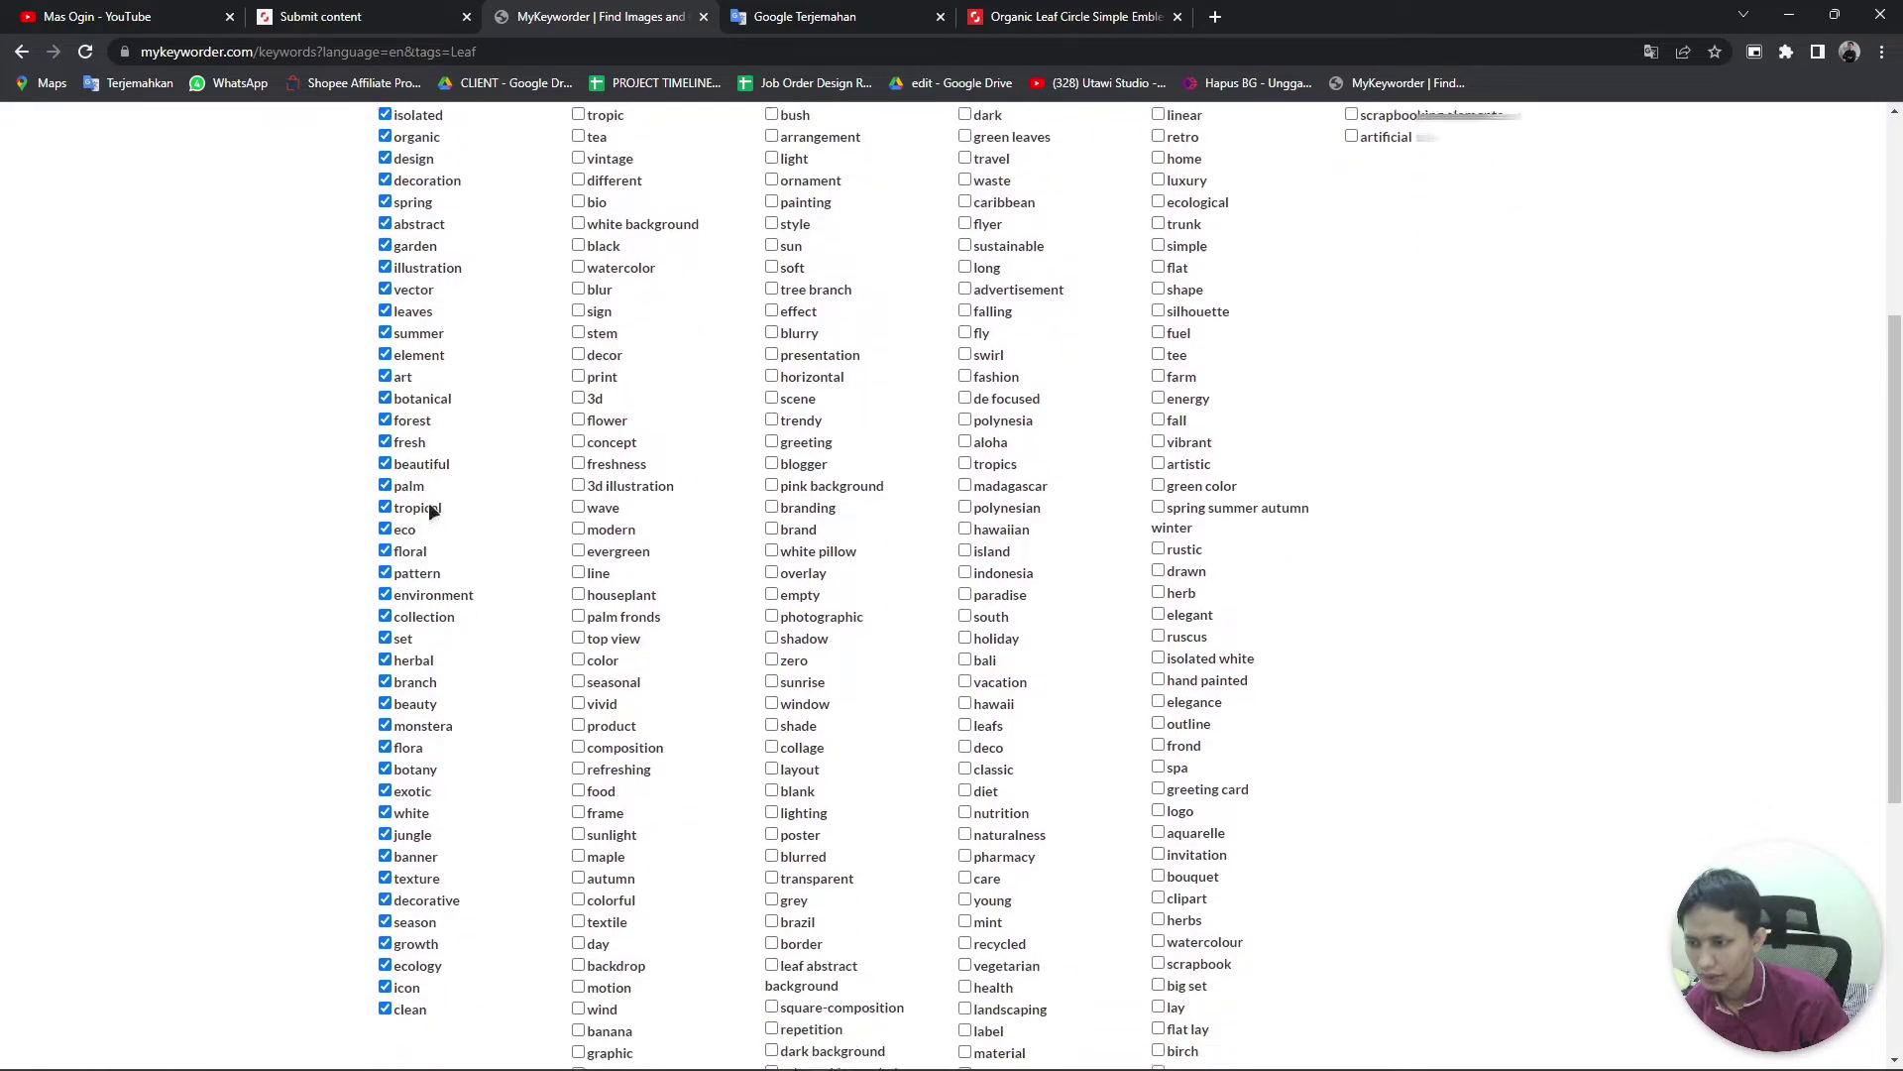
pyautogui.scroll(4, 428, 505)
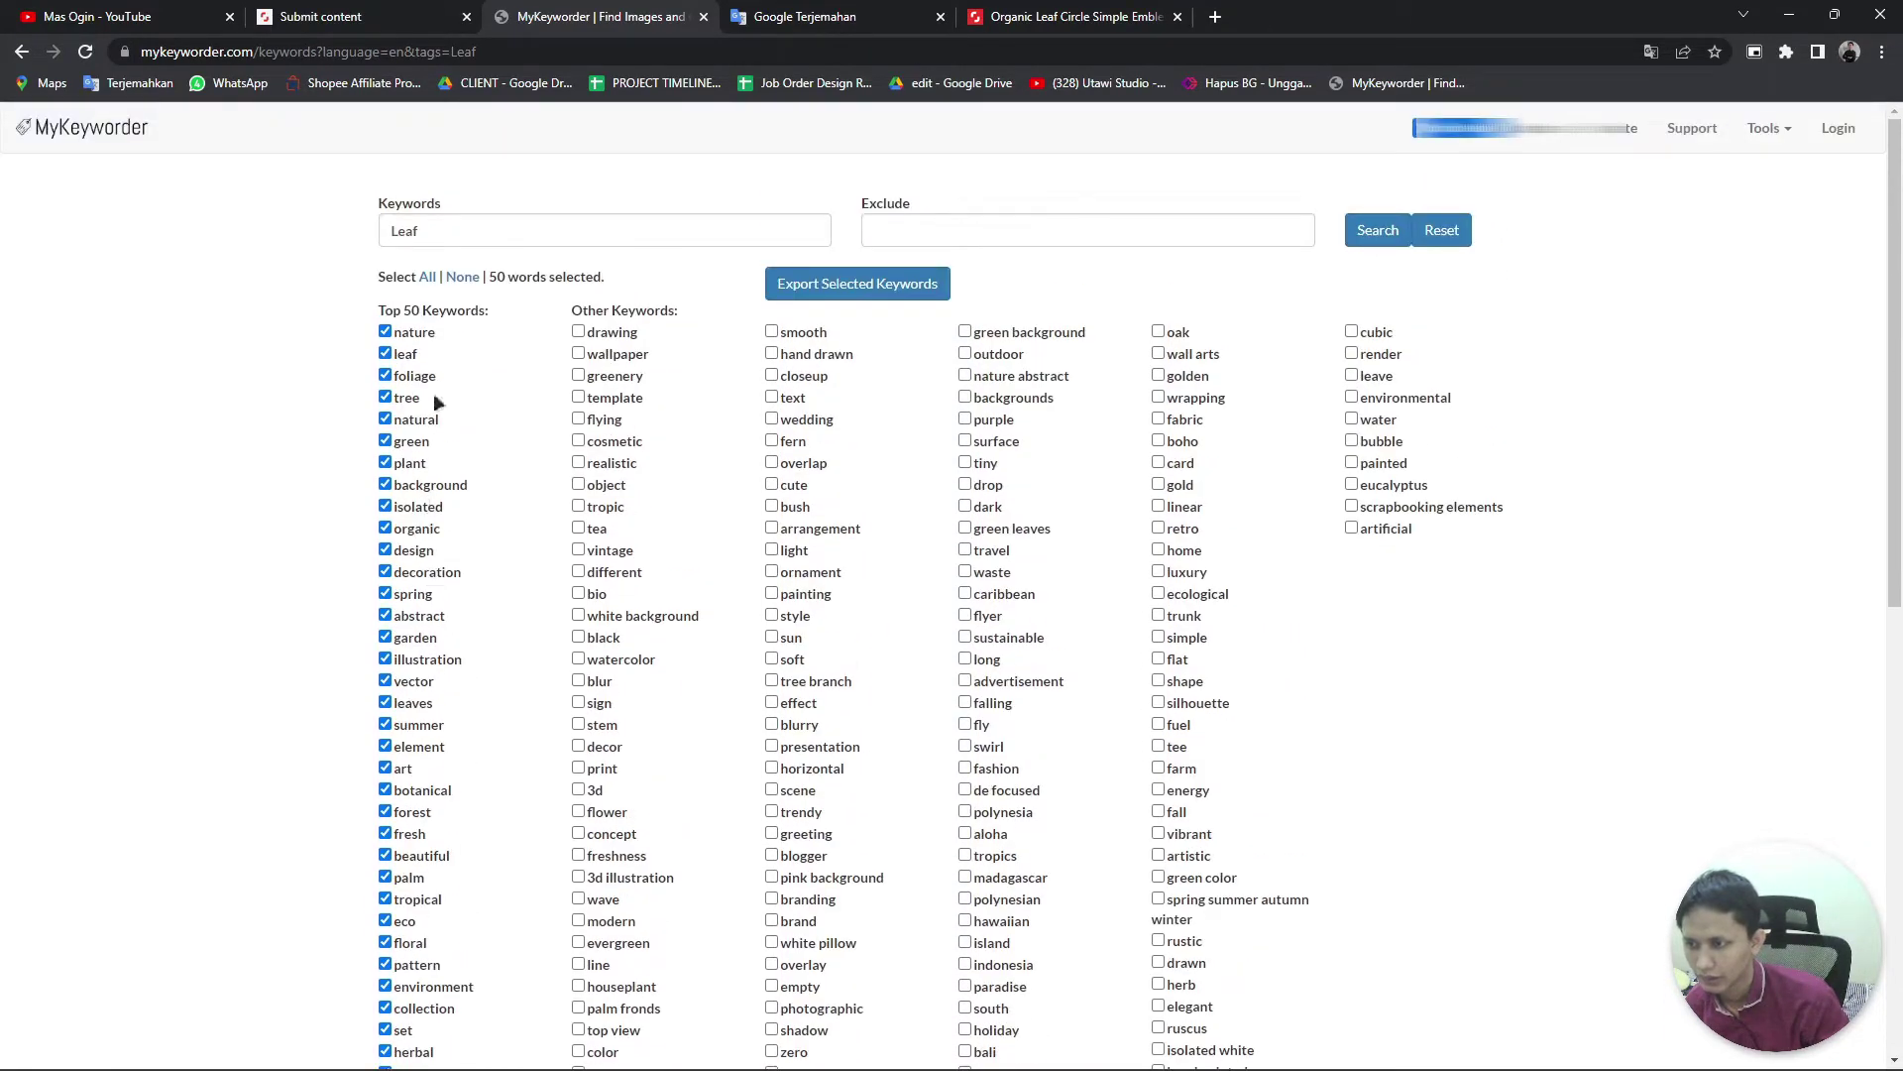
pyautogui.scroll(-4, 434, 392)
pyautogui.scroll(-1, 416, 590)
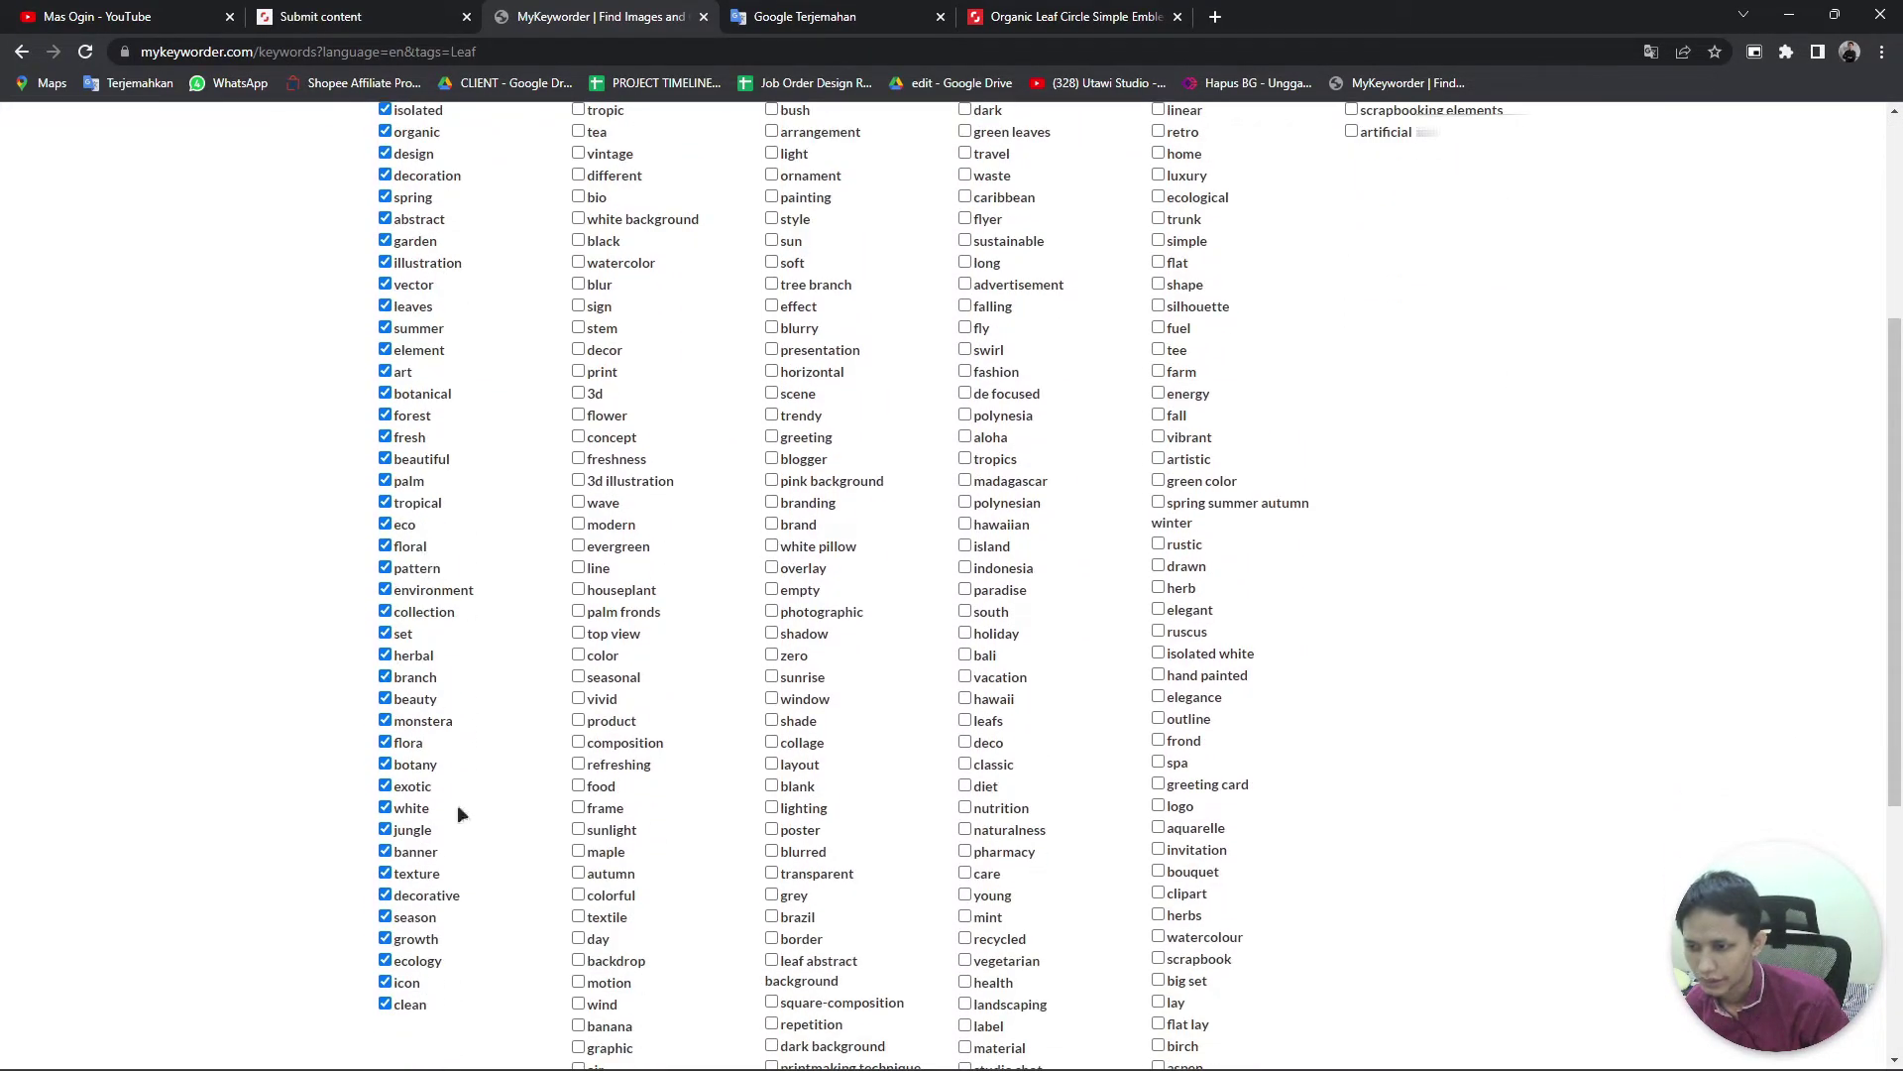
pyautogui.scroll(4, 468, 710)
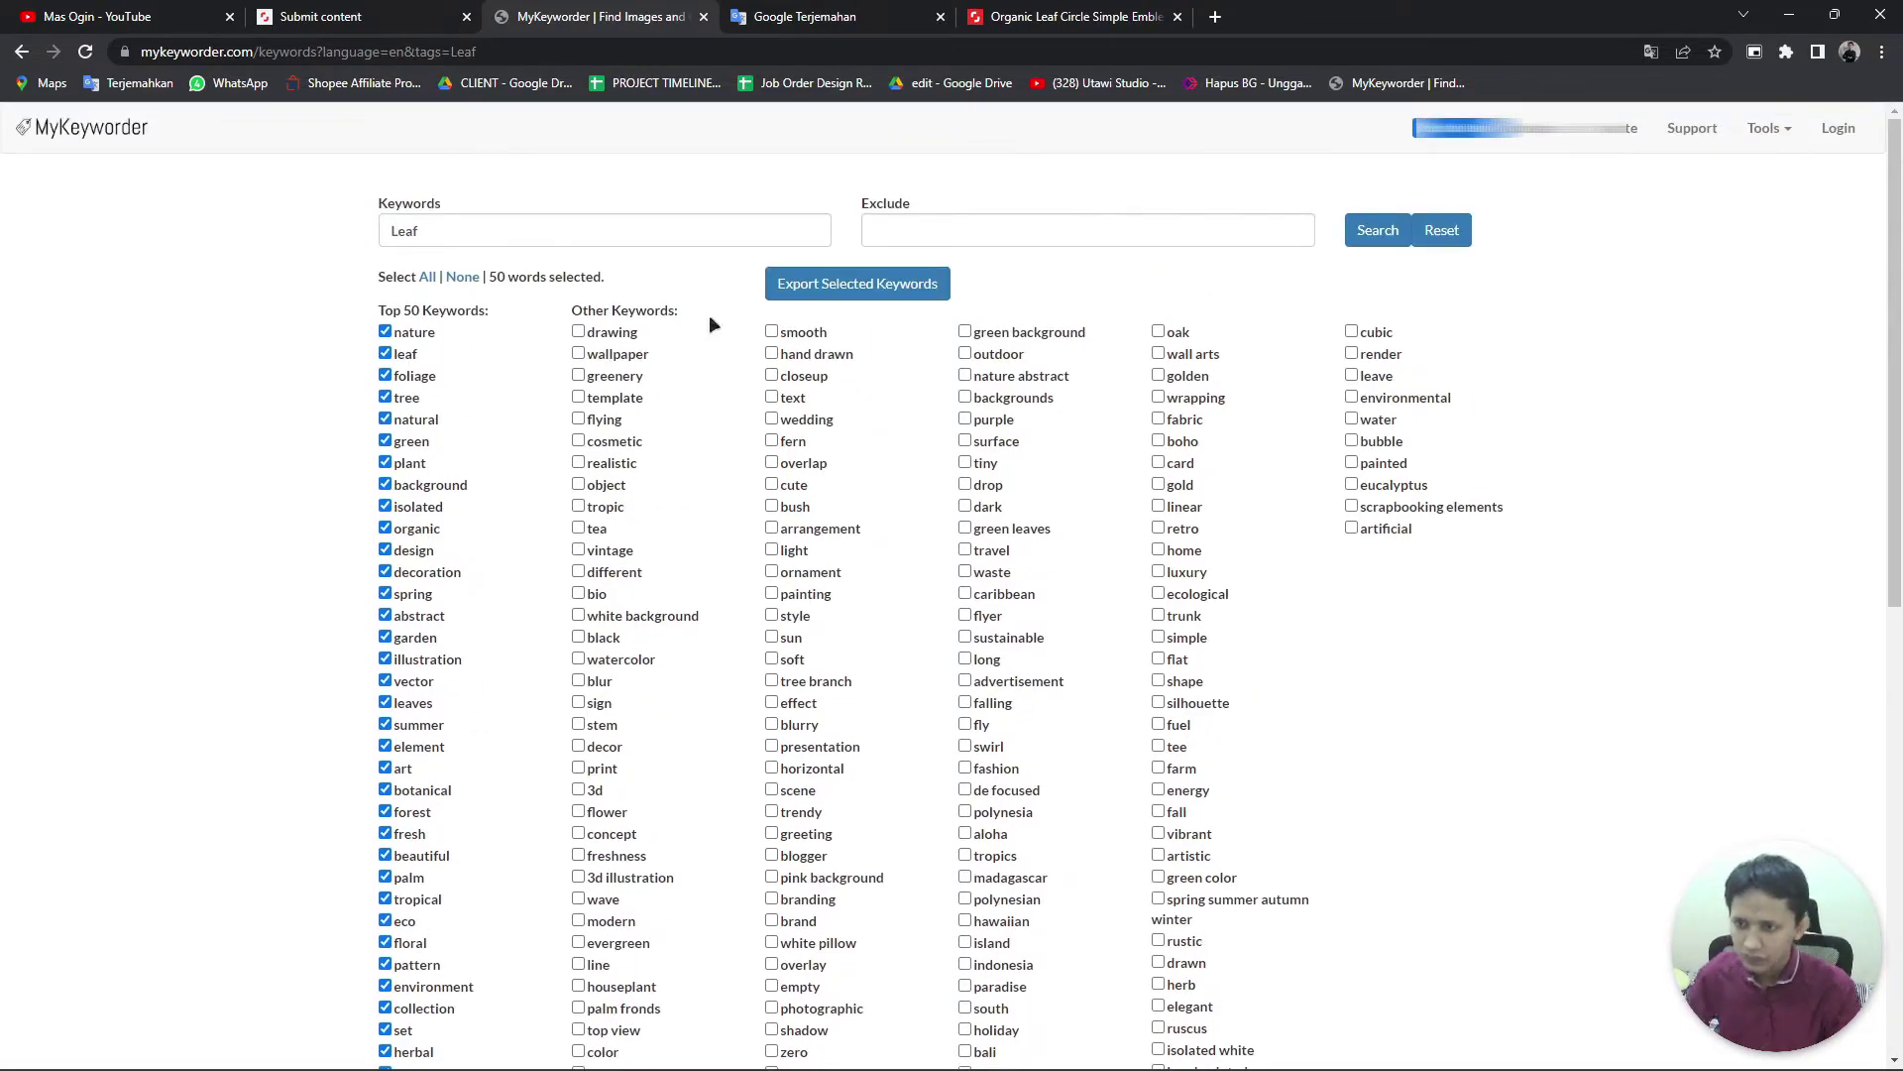
# Step: Export the selected Leaf keywords, copy them to the clipboard and add them as keywords of Leaf Logo.eps in Shutterstock
pyautogui.click(856, 287)
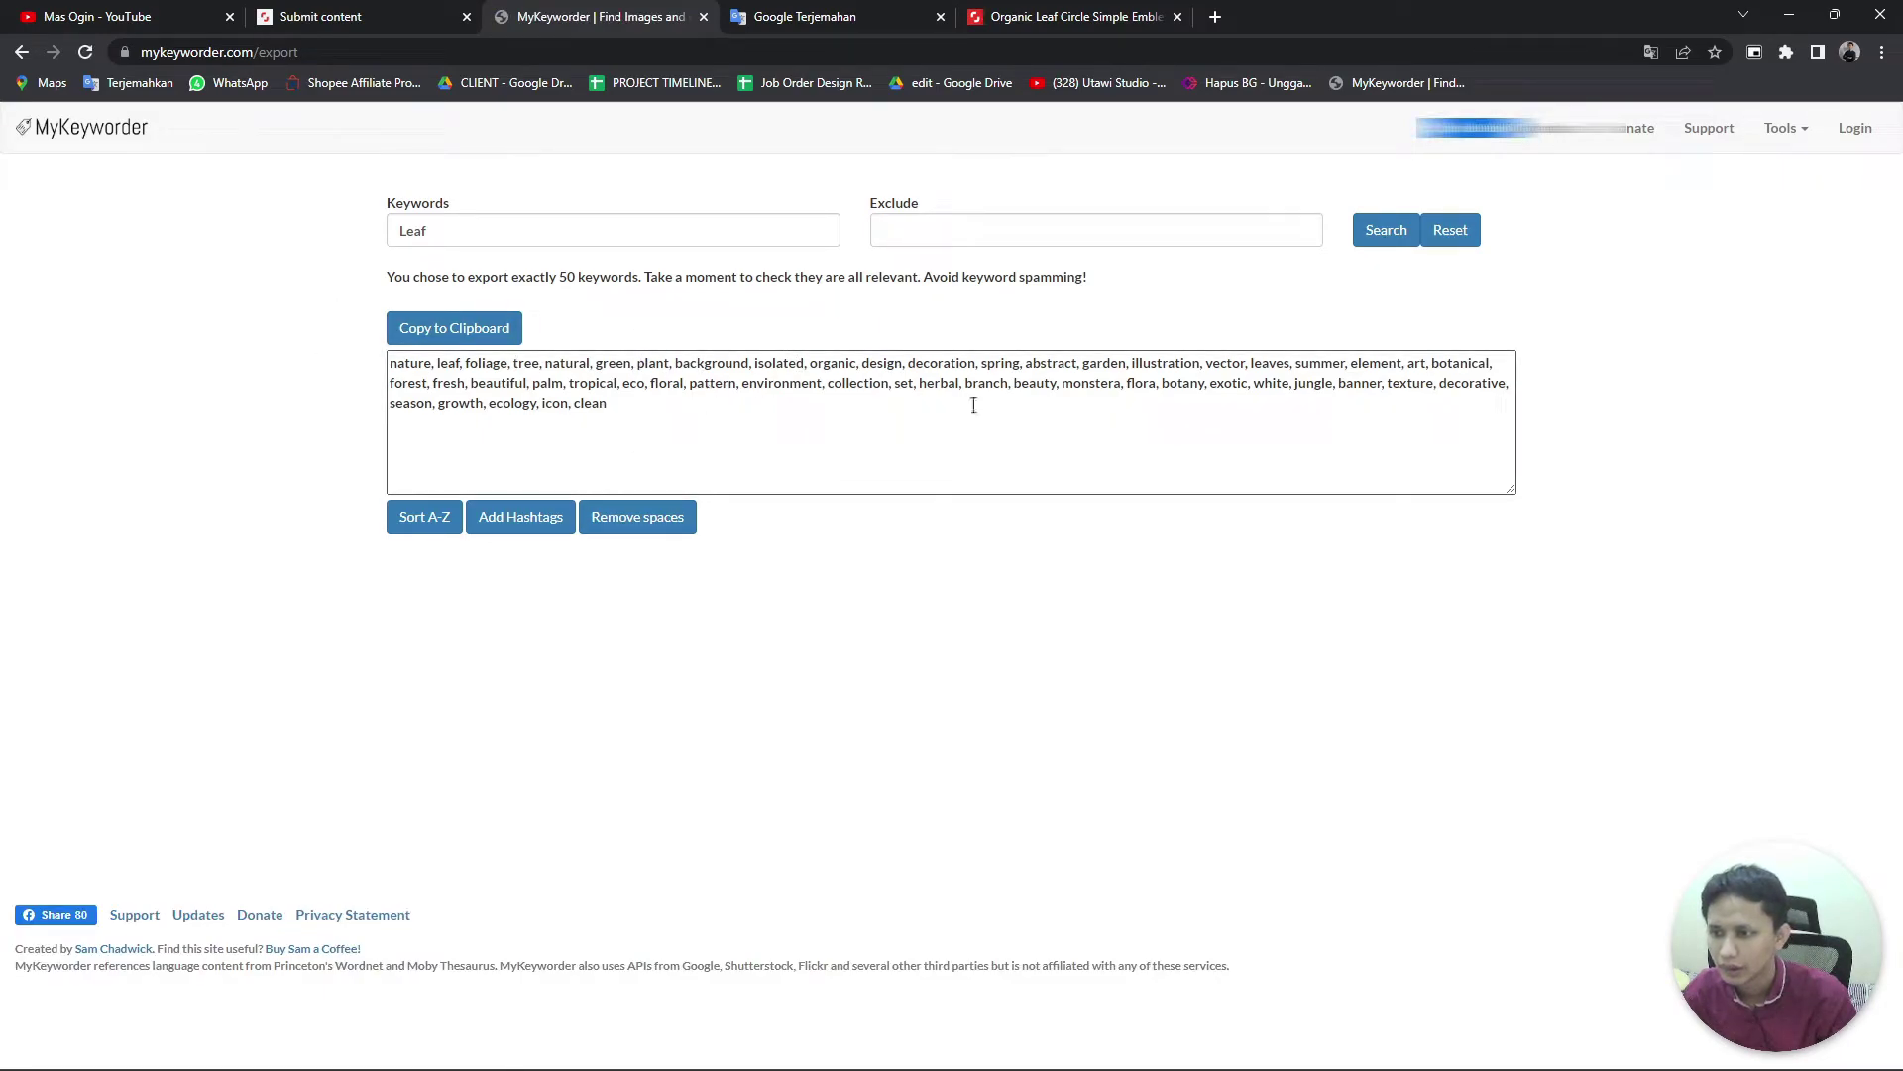
pyautogui.click(458, 329)
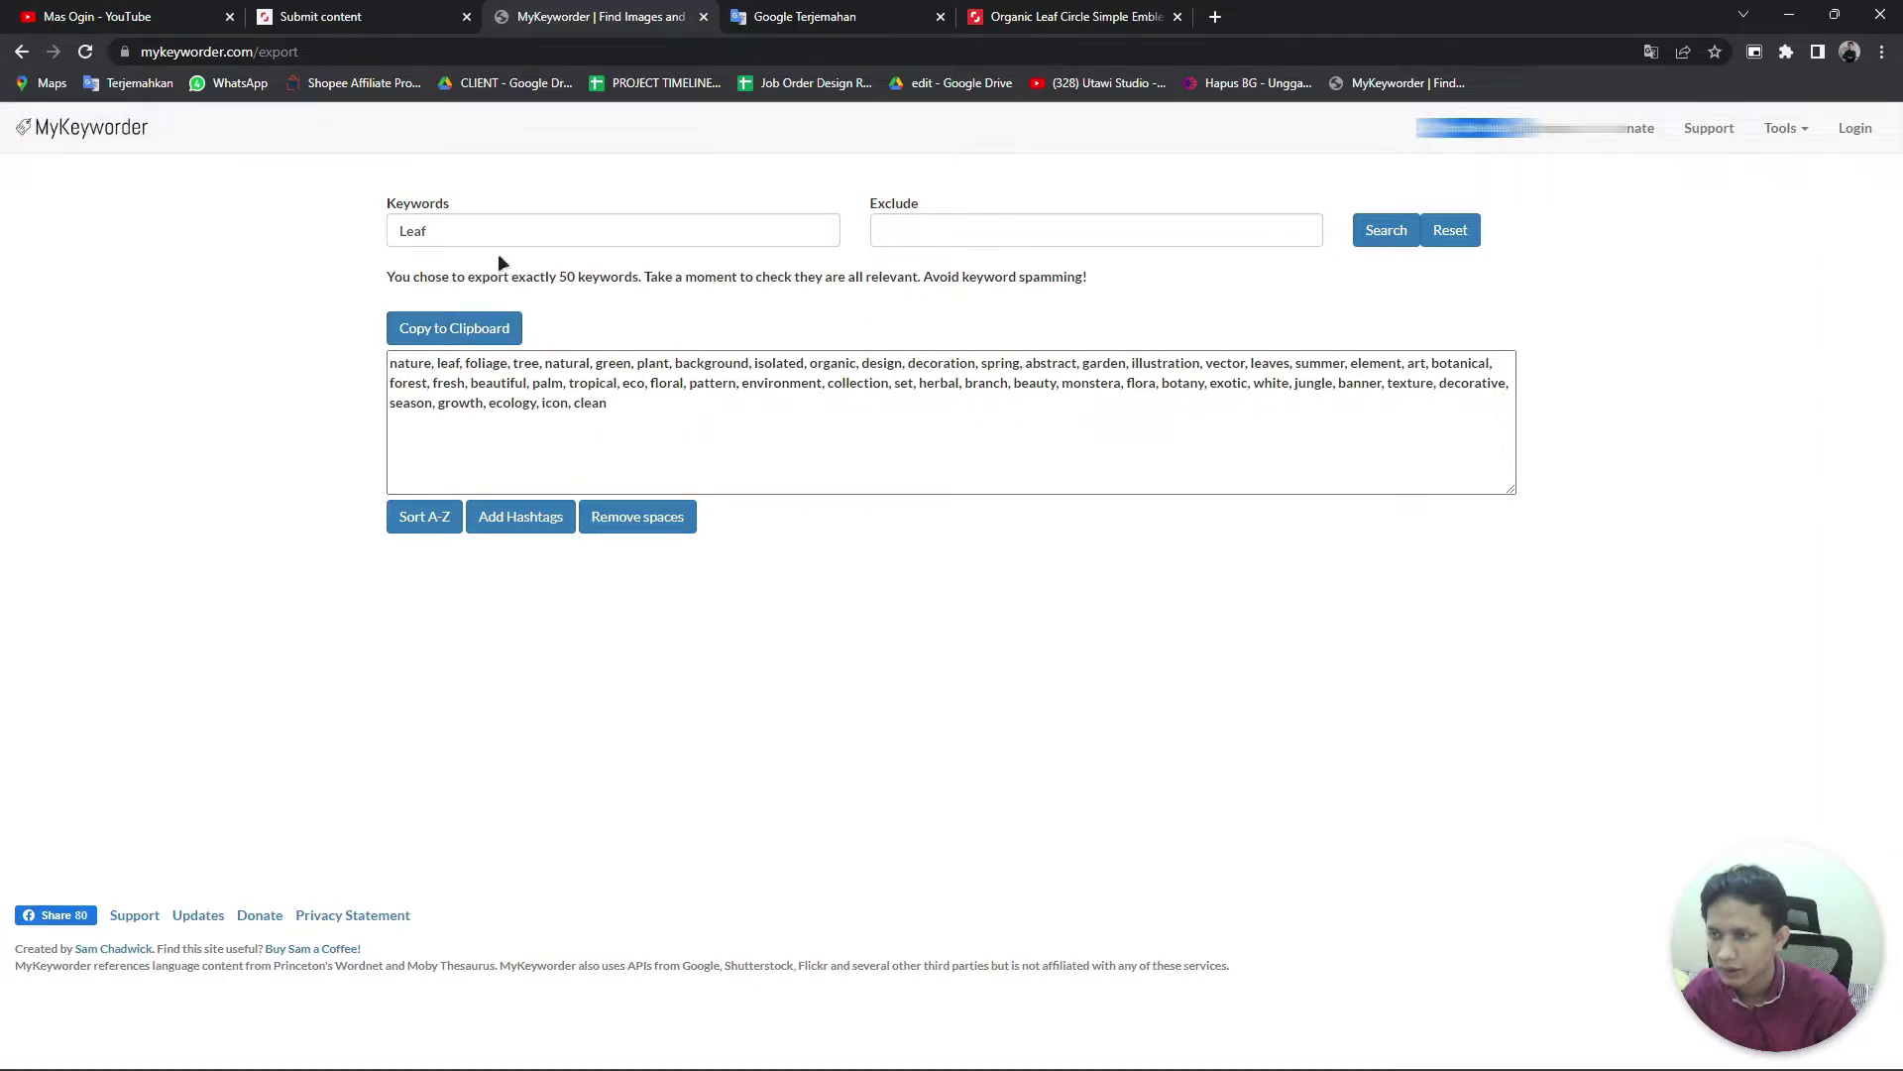
pyautogui.click(382, 20)
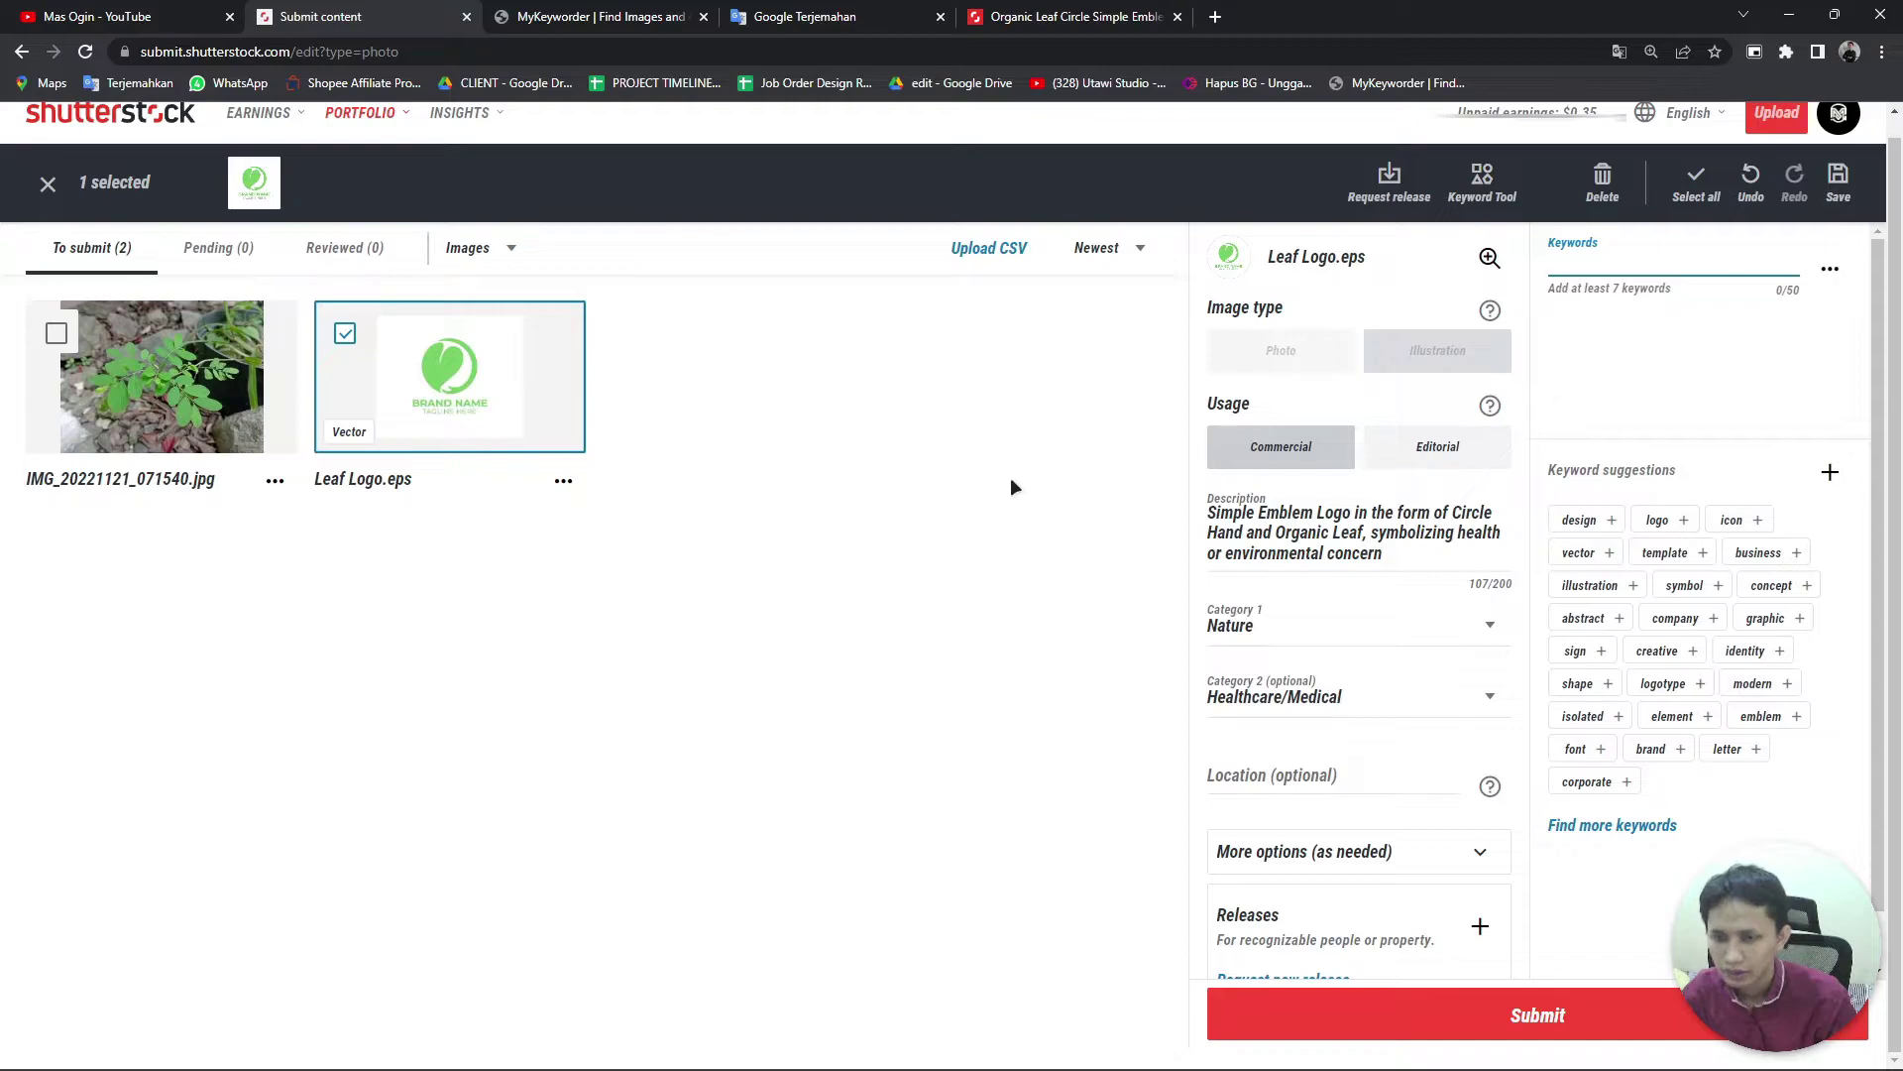
pyautogui.click(1626, 262)
pyautogui.hotkey('ctrl', 'v')
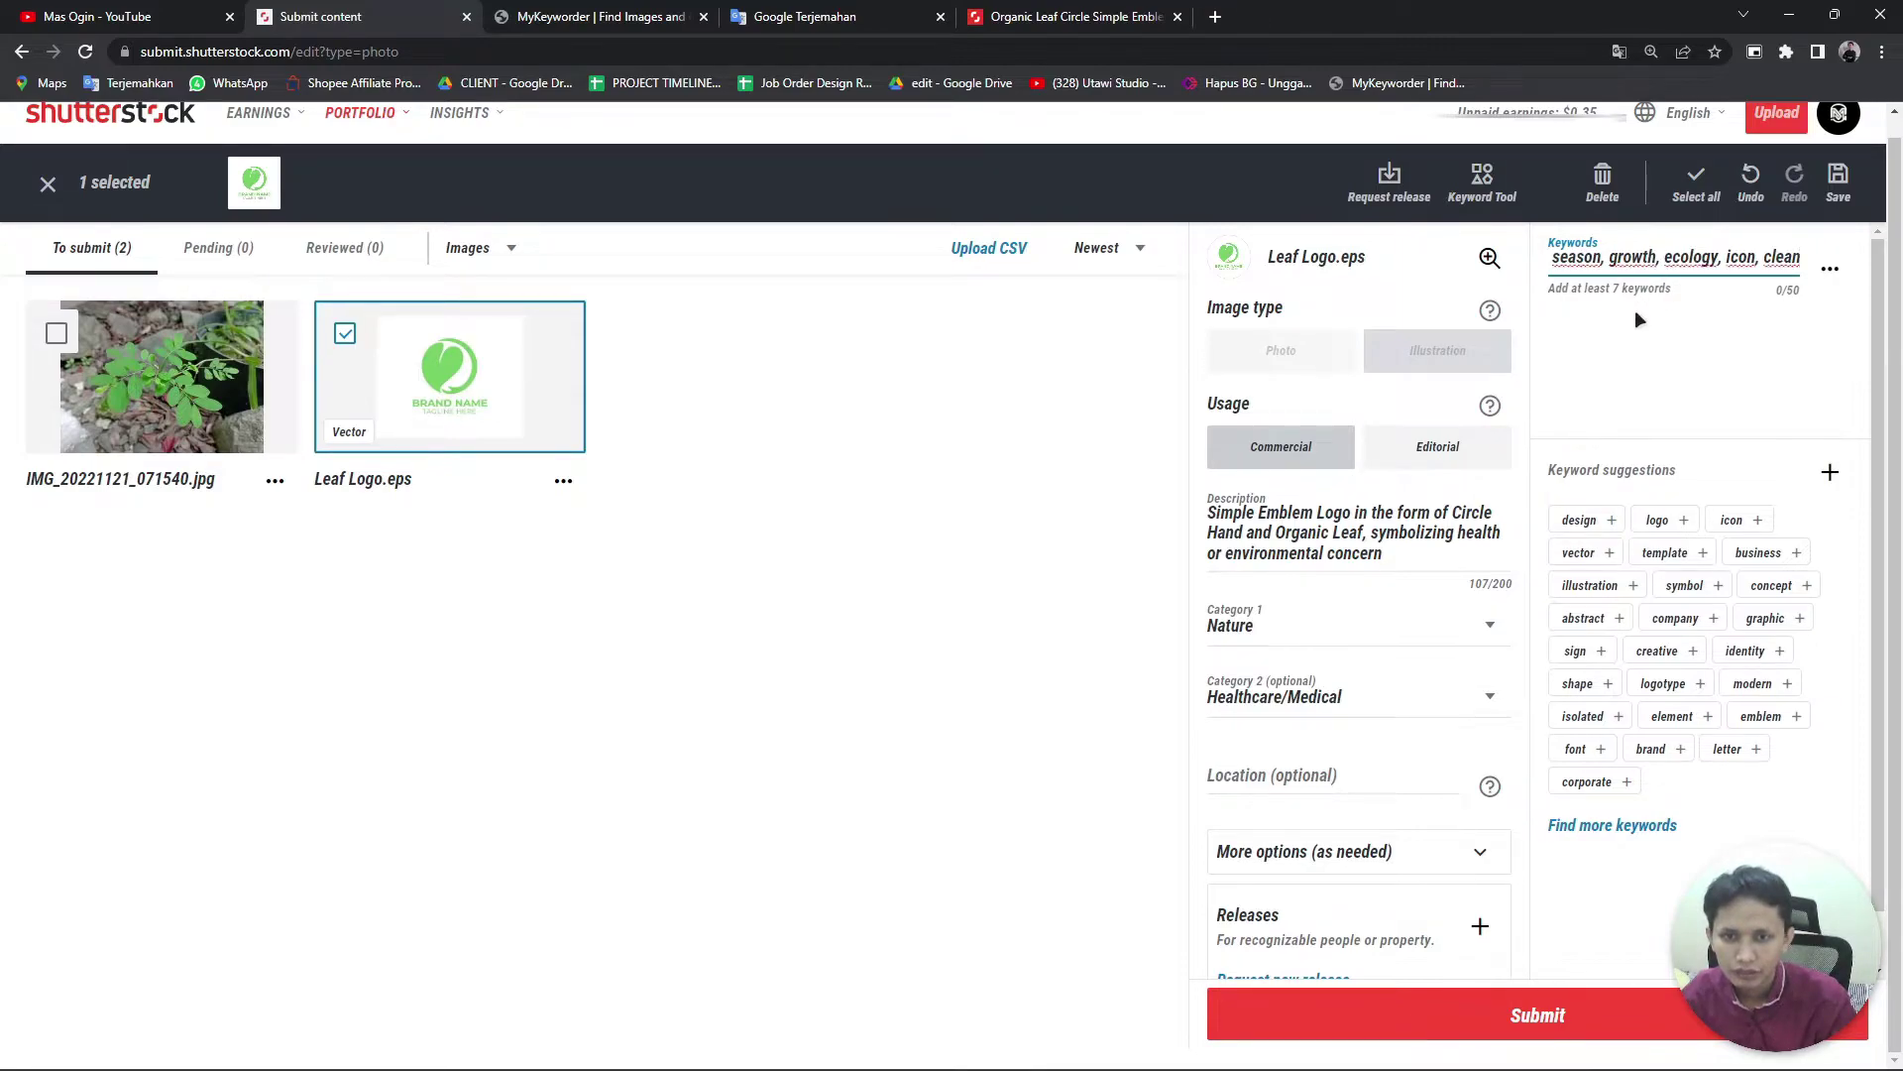
pyautogui.hotkey('ctrl', 'a')
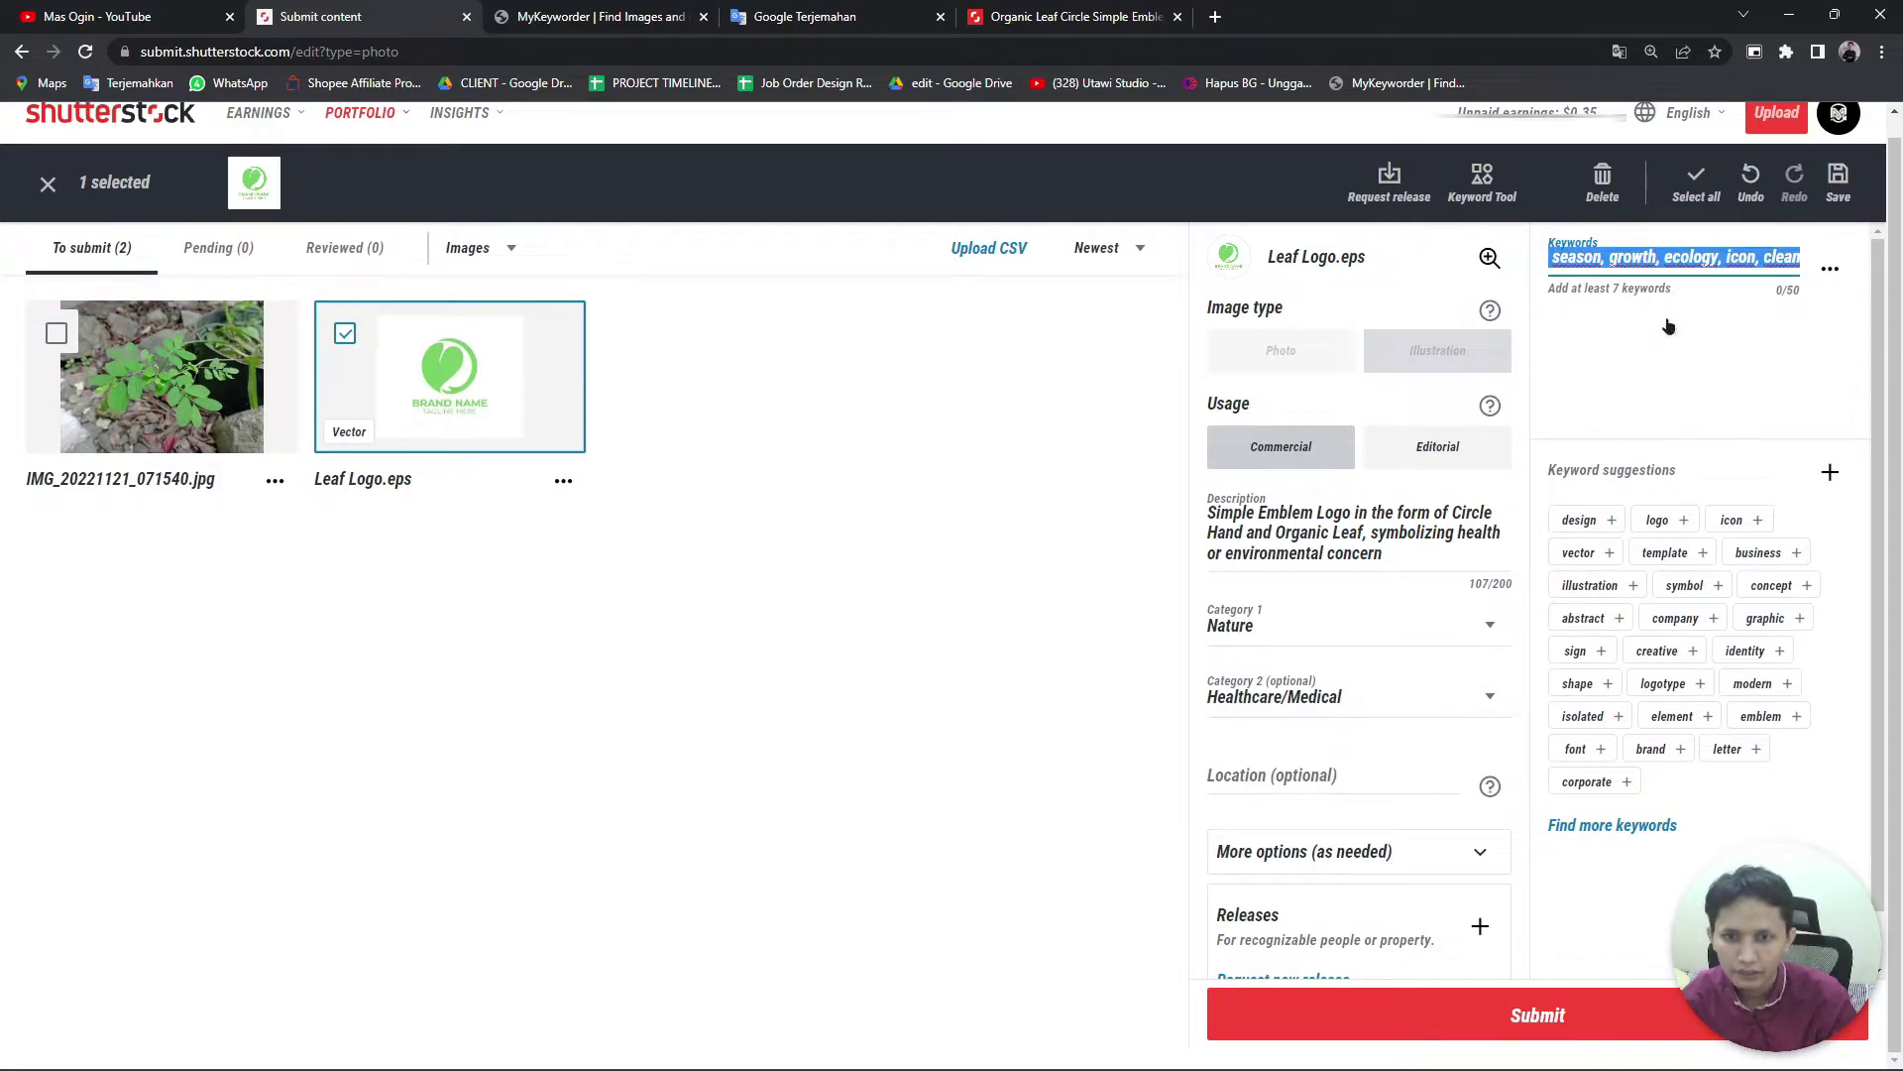
pyautogui.press('Return')
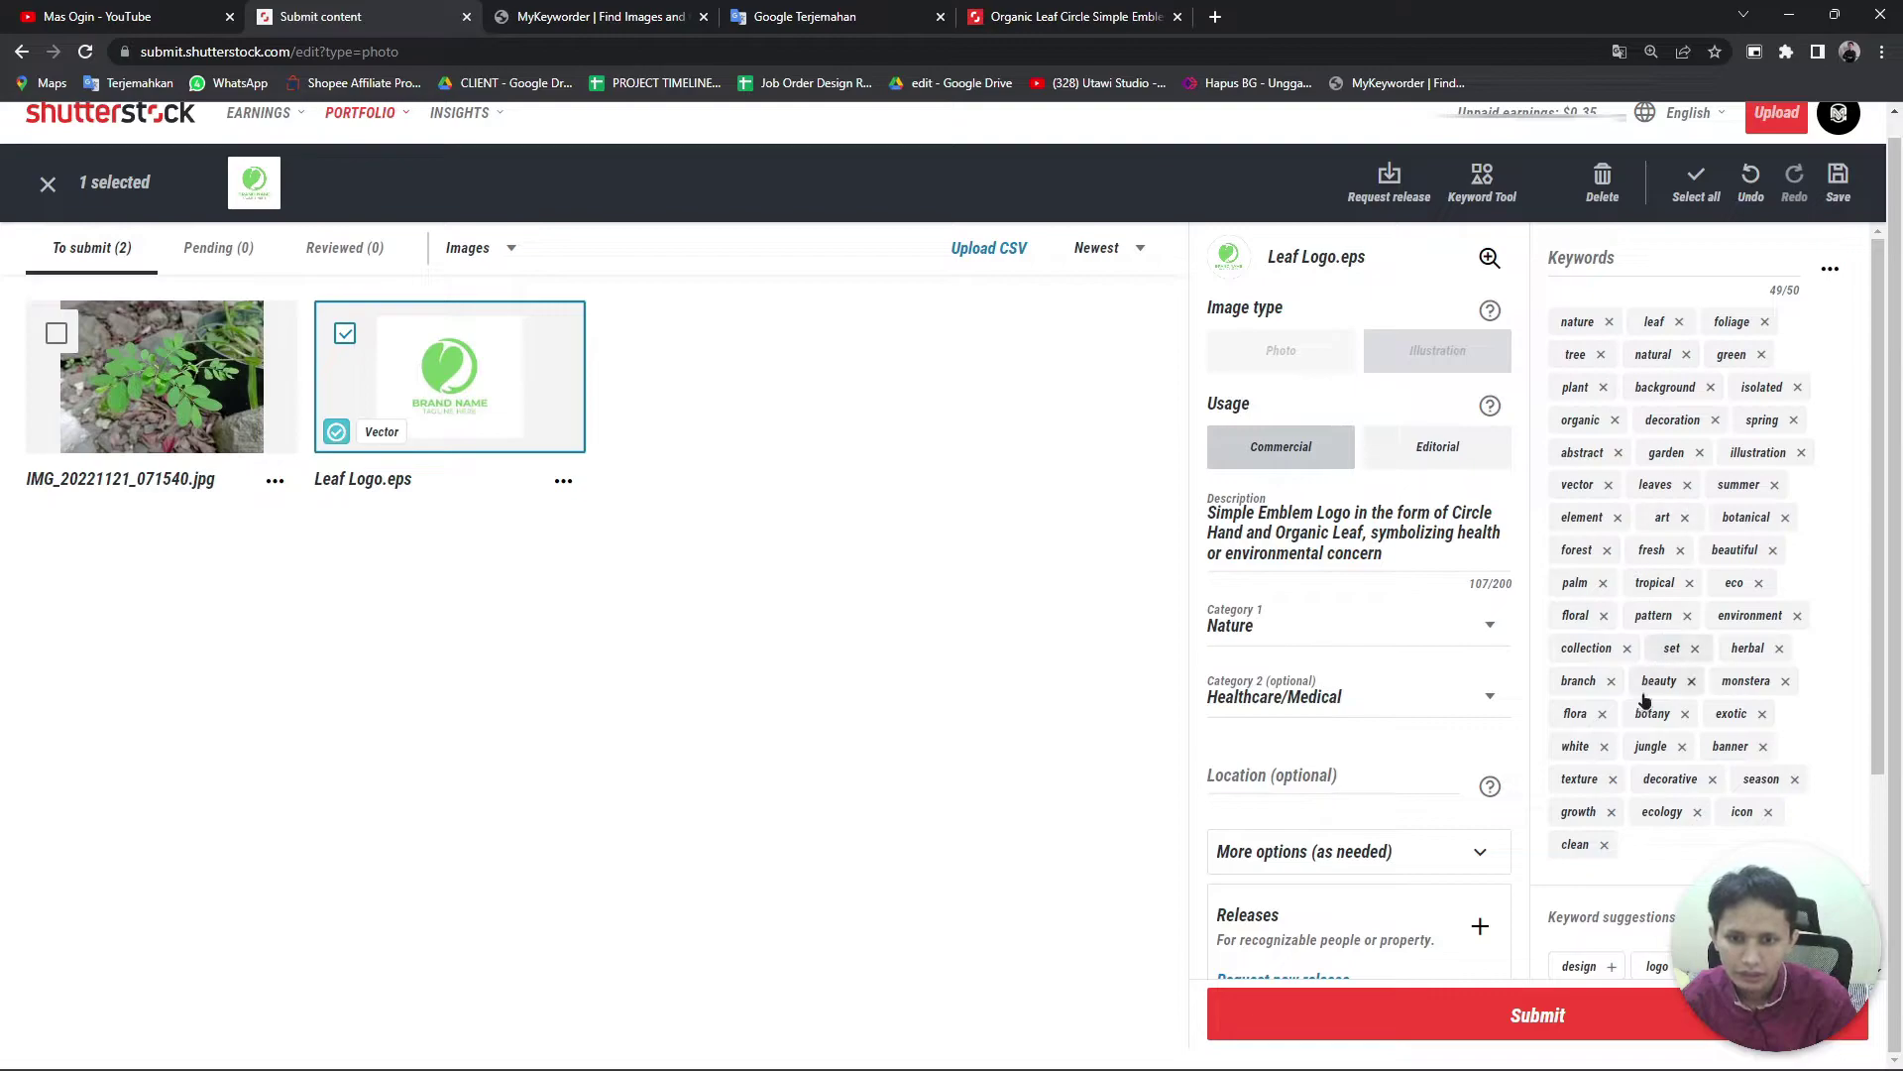
# Step: Review the keywords of Leaf Logo.eps and add the suggested keyword "logo"
pyautogui.scroll(1, 1676, 779)
pyautogui.scroll(-2, 1676, 412)
pyautogui.scroll(2, 1681, 424)
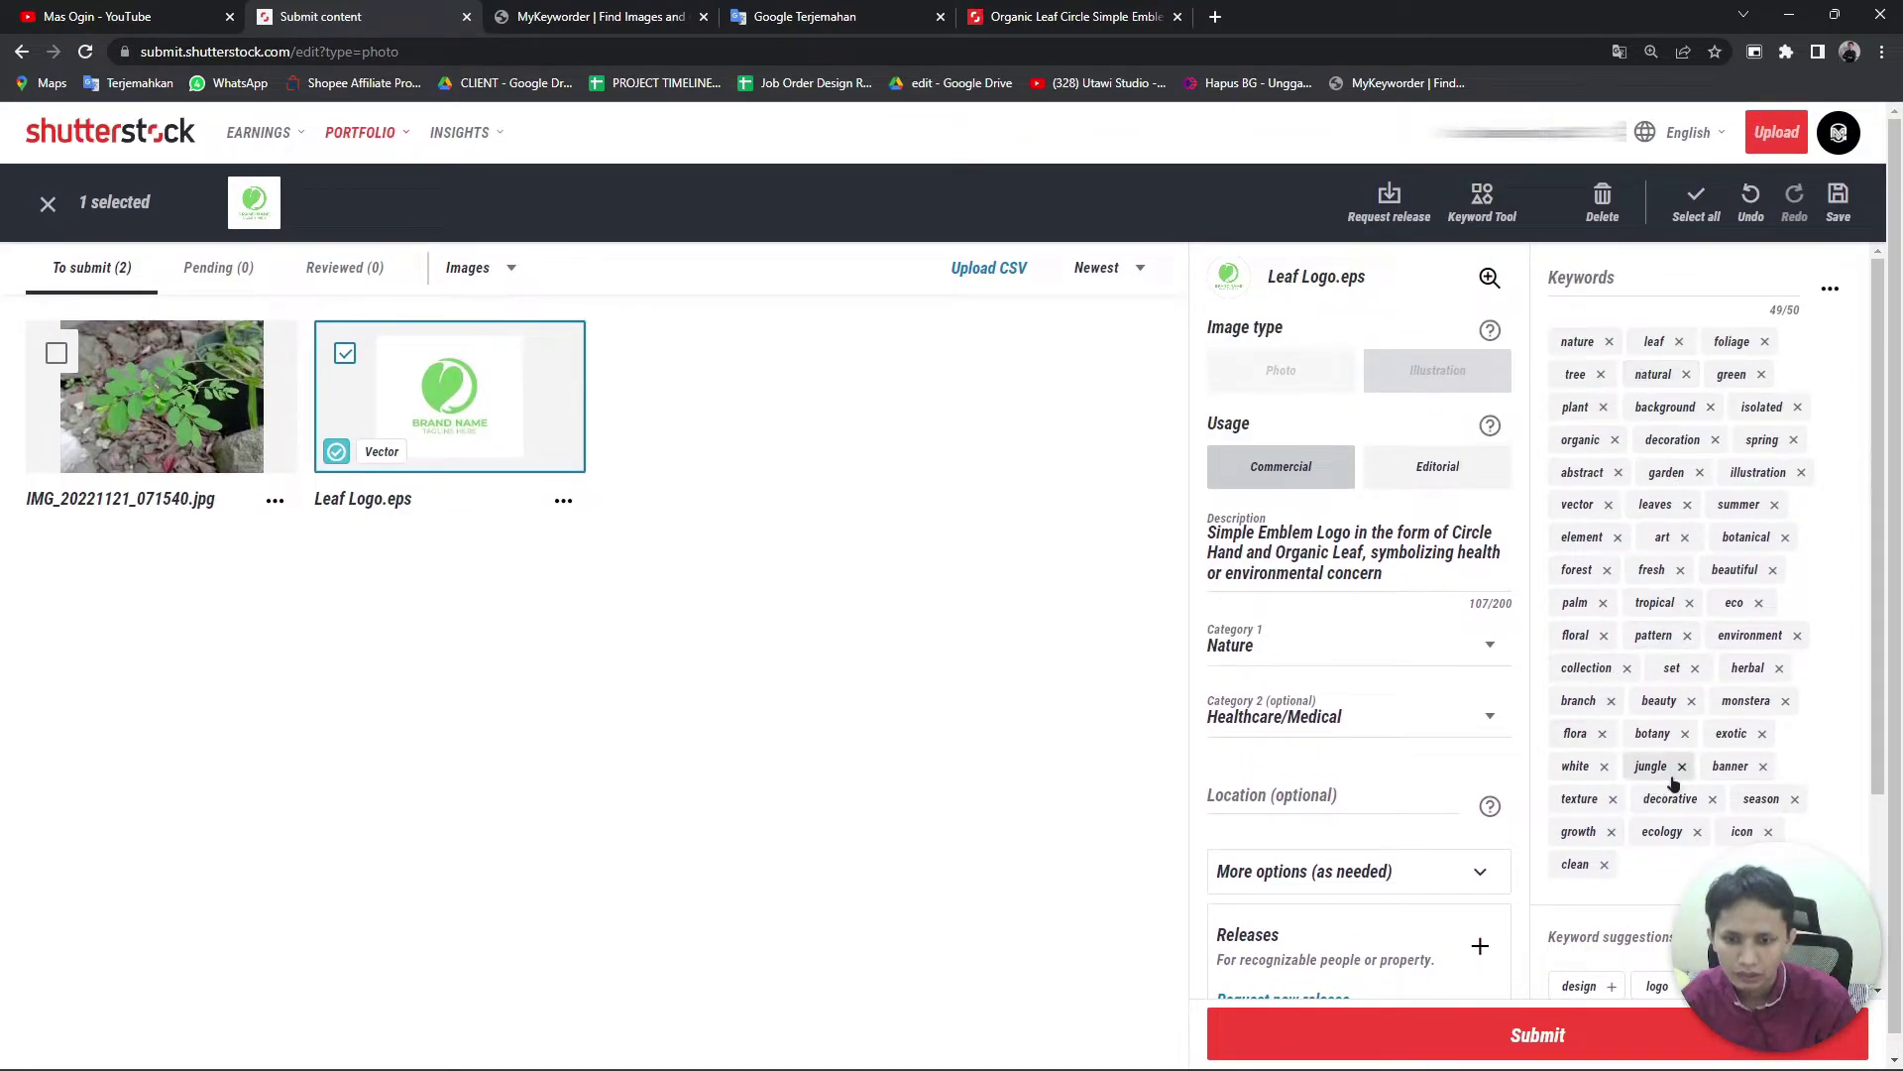
pyautogui.scroll(-1, 1673, 778)
pyautogui.scroll(1, 1682, 731)
pyautogui.scroll(-1, 1676, 783)
pyautogui.click(1657, 886)
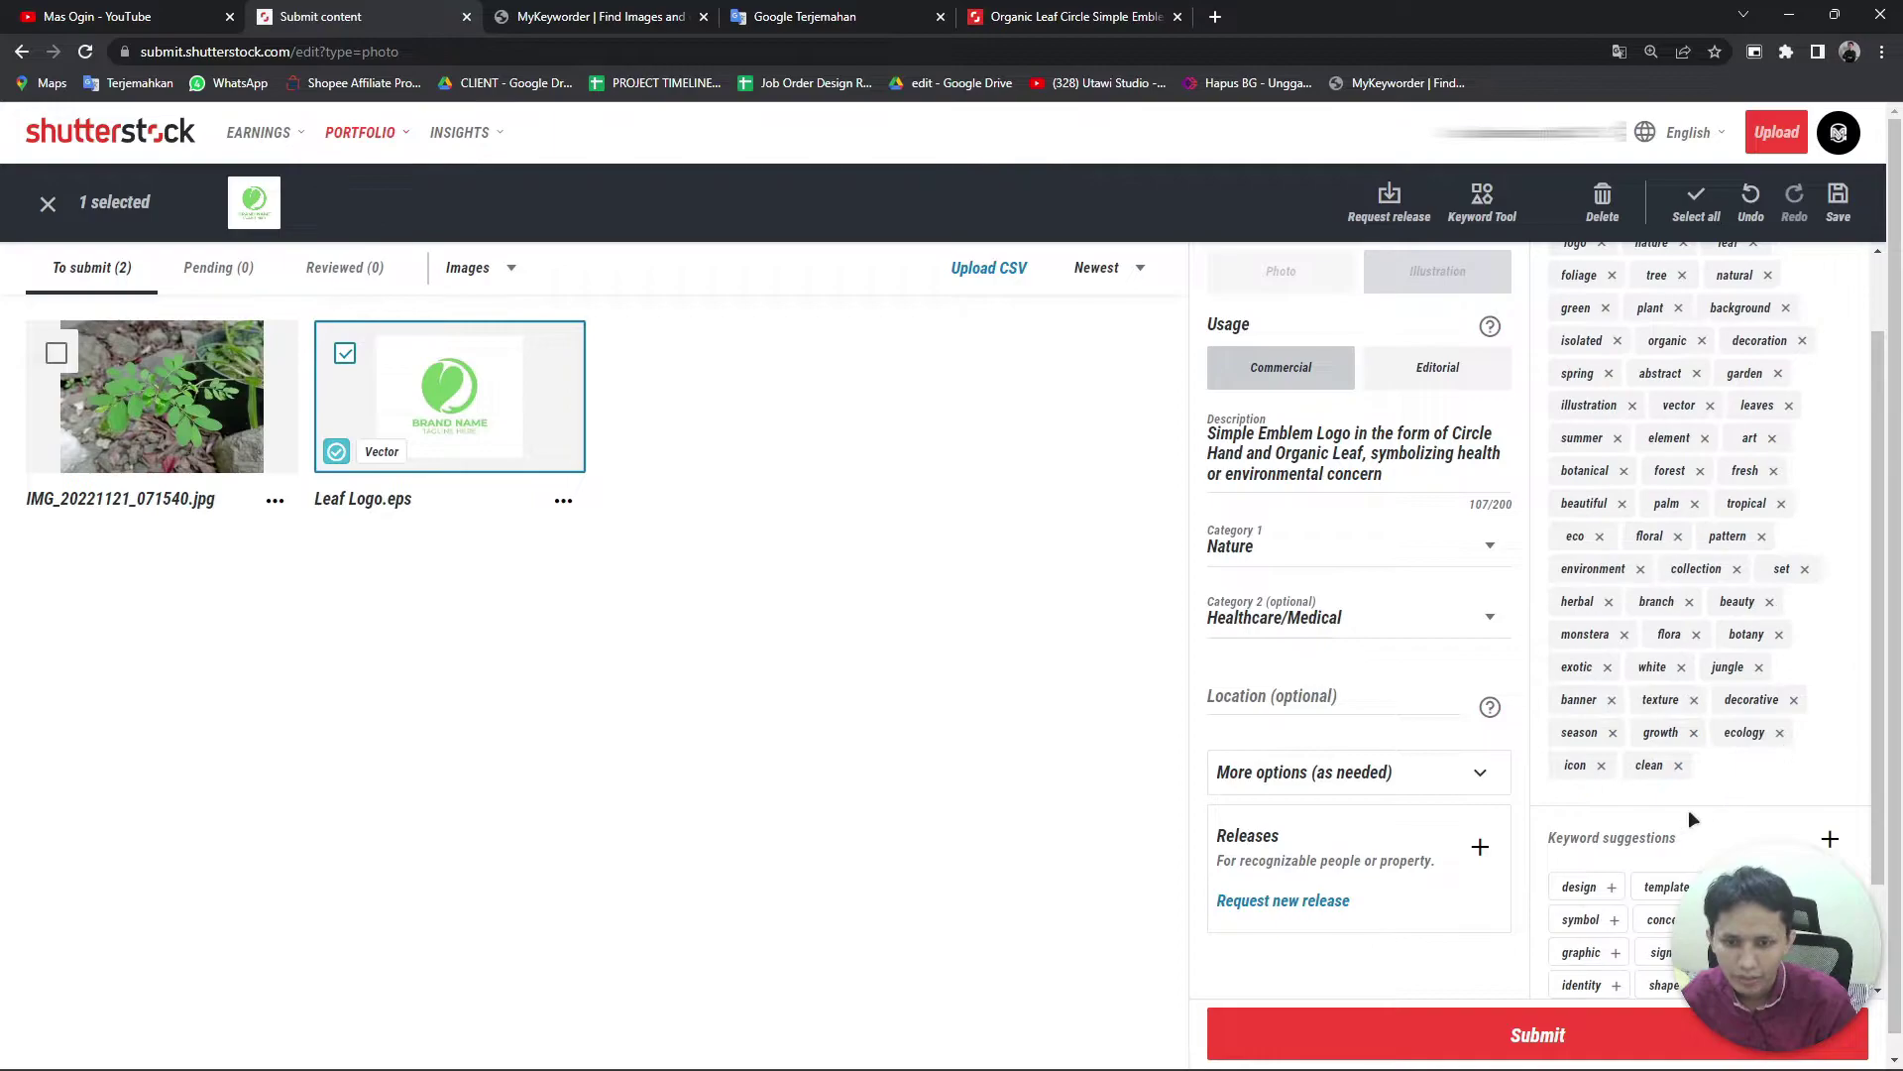
pyautogui.scroll(1, 1703, 773)
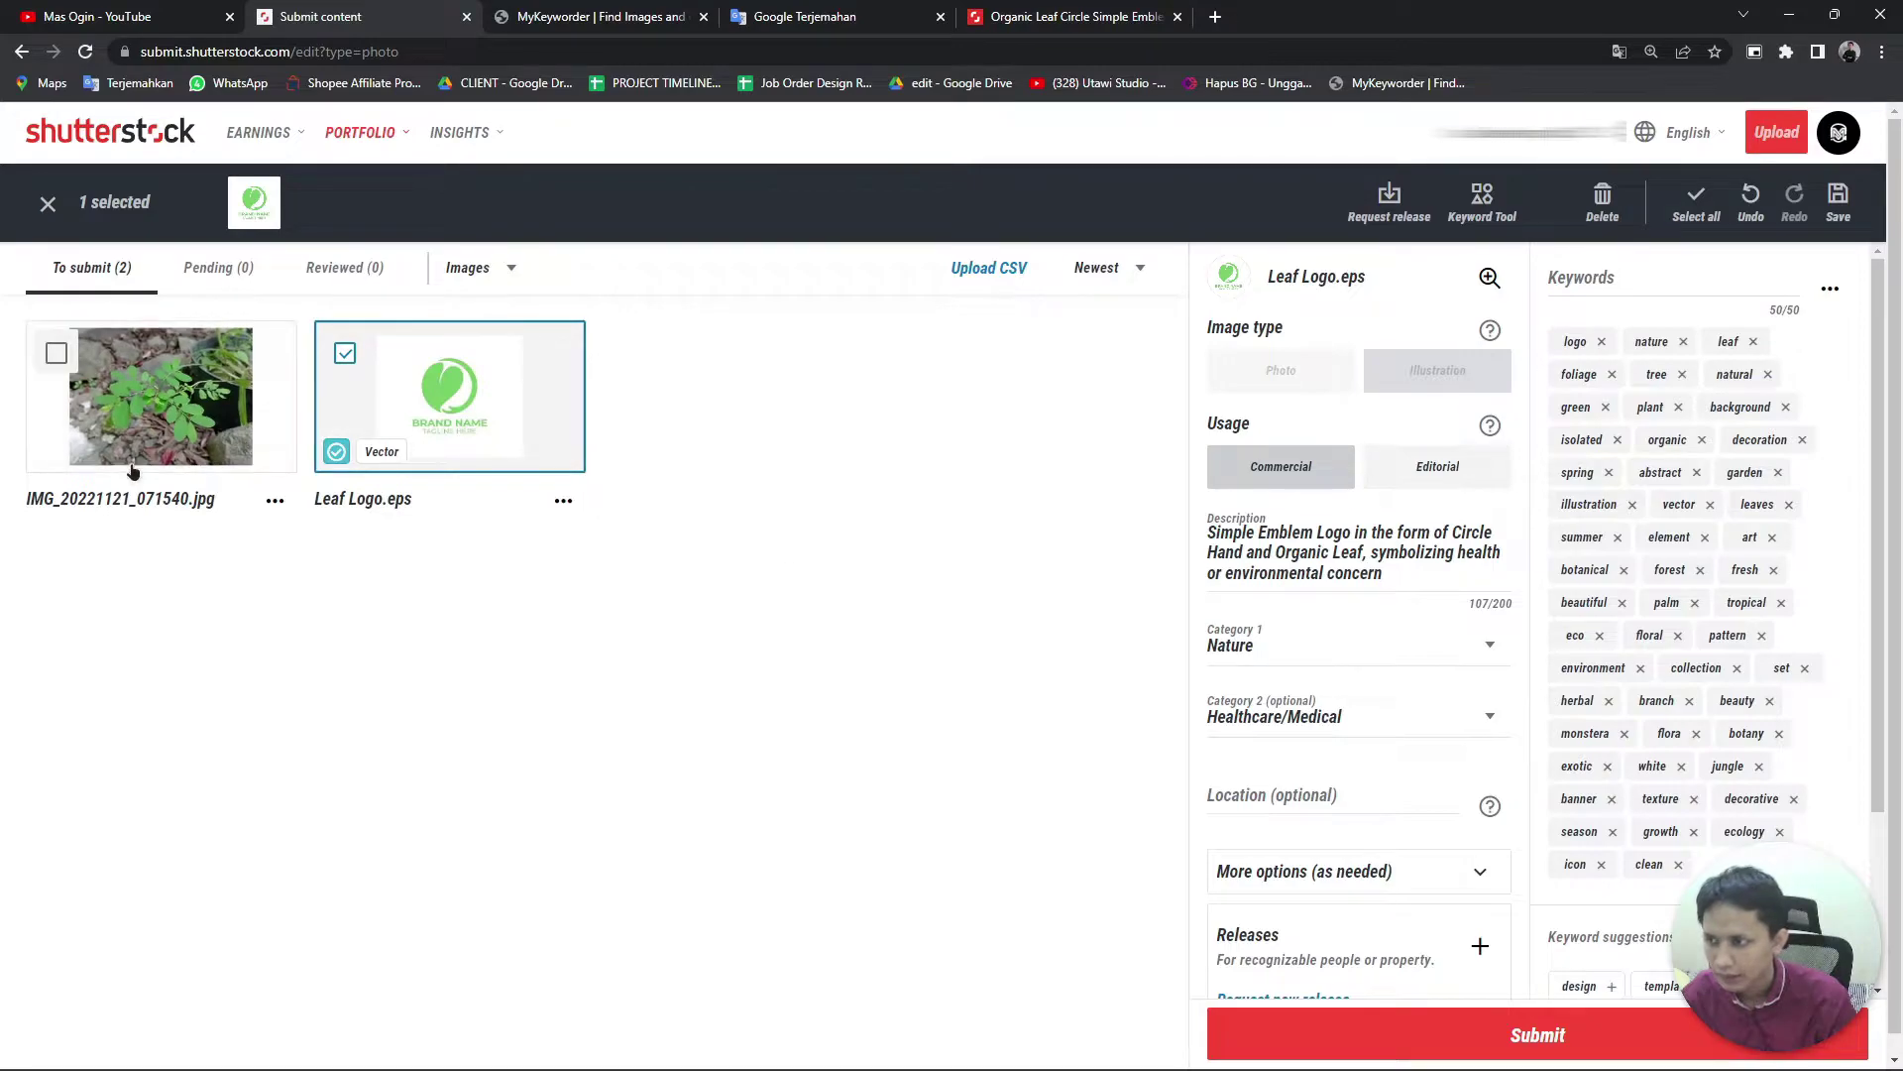
# Step: Deselect Leaf Logo.eps and select only the photo IMG_20221121_071540.jpg for adding details
pyautogui.click(56, 353)
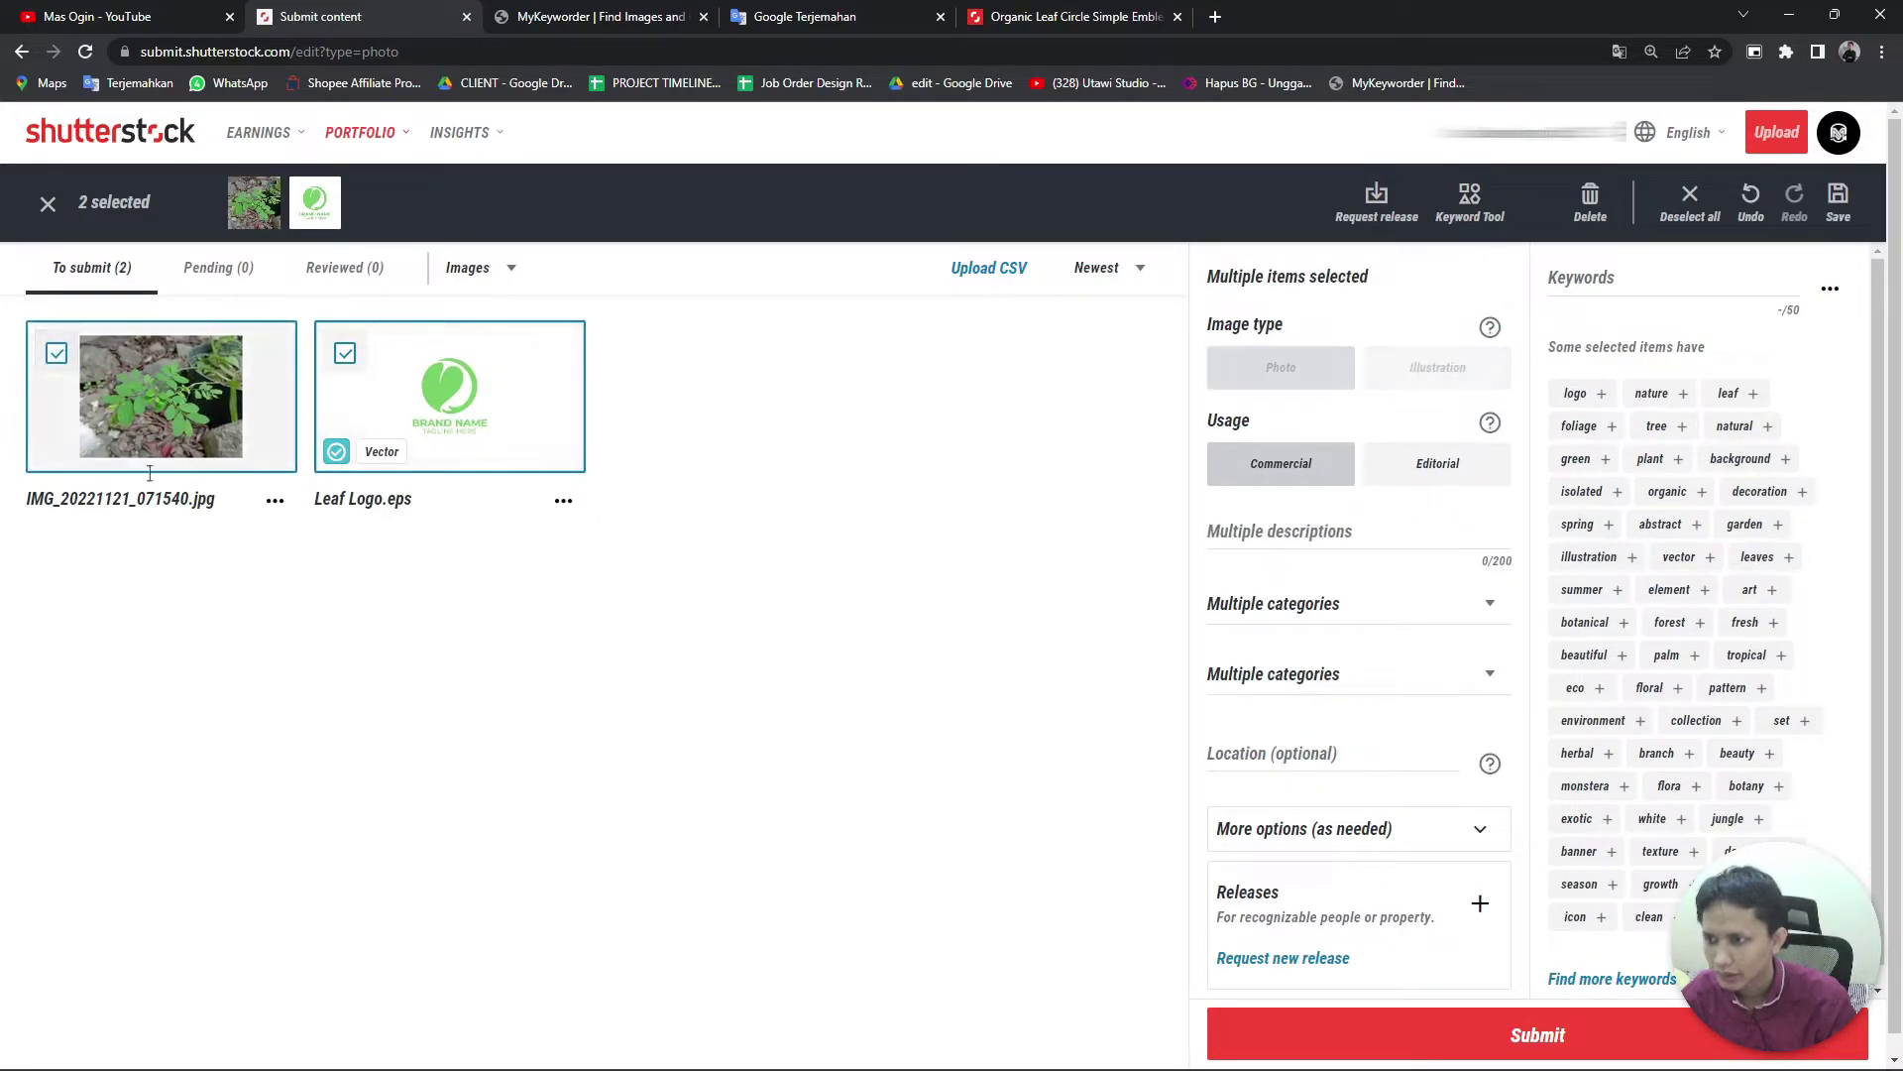
pyautogui.click(345, 353)
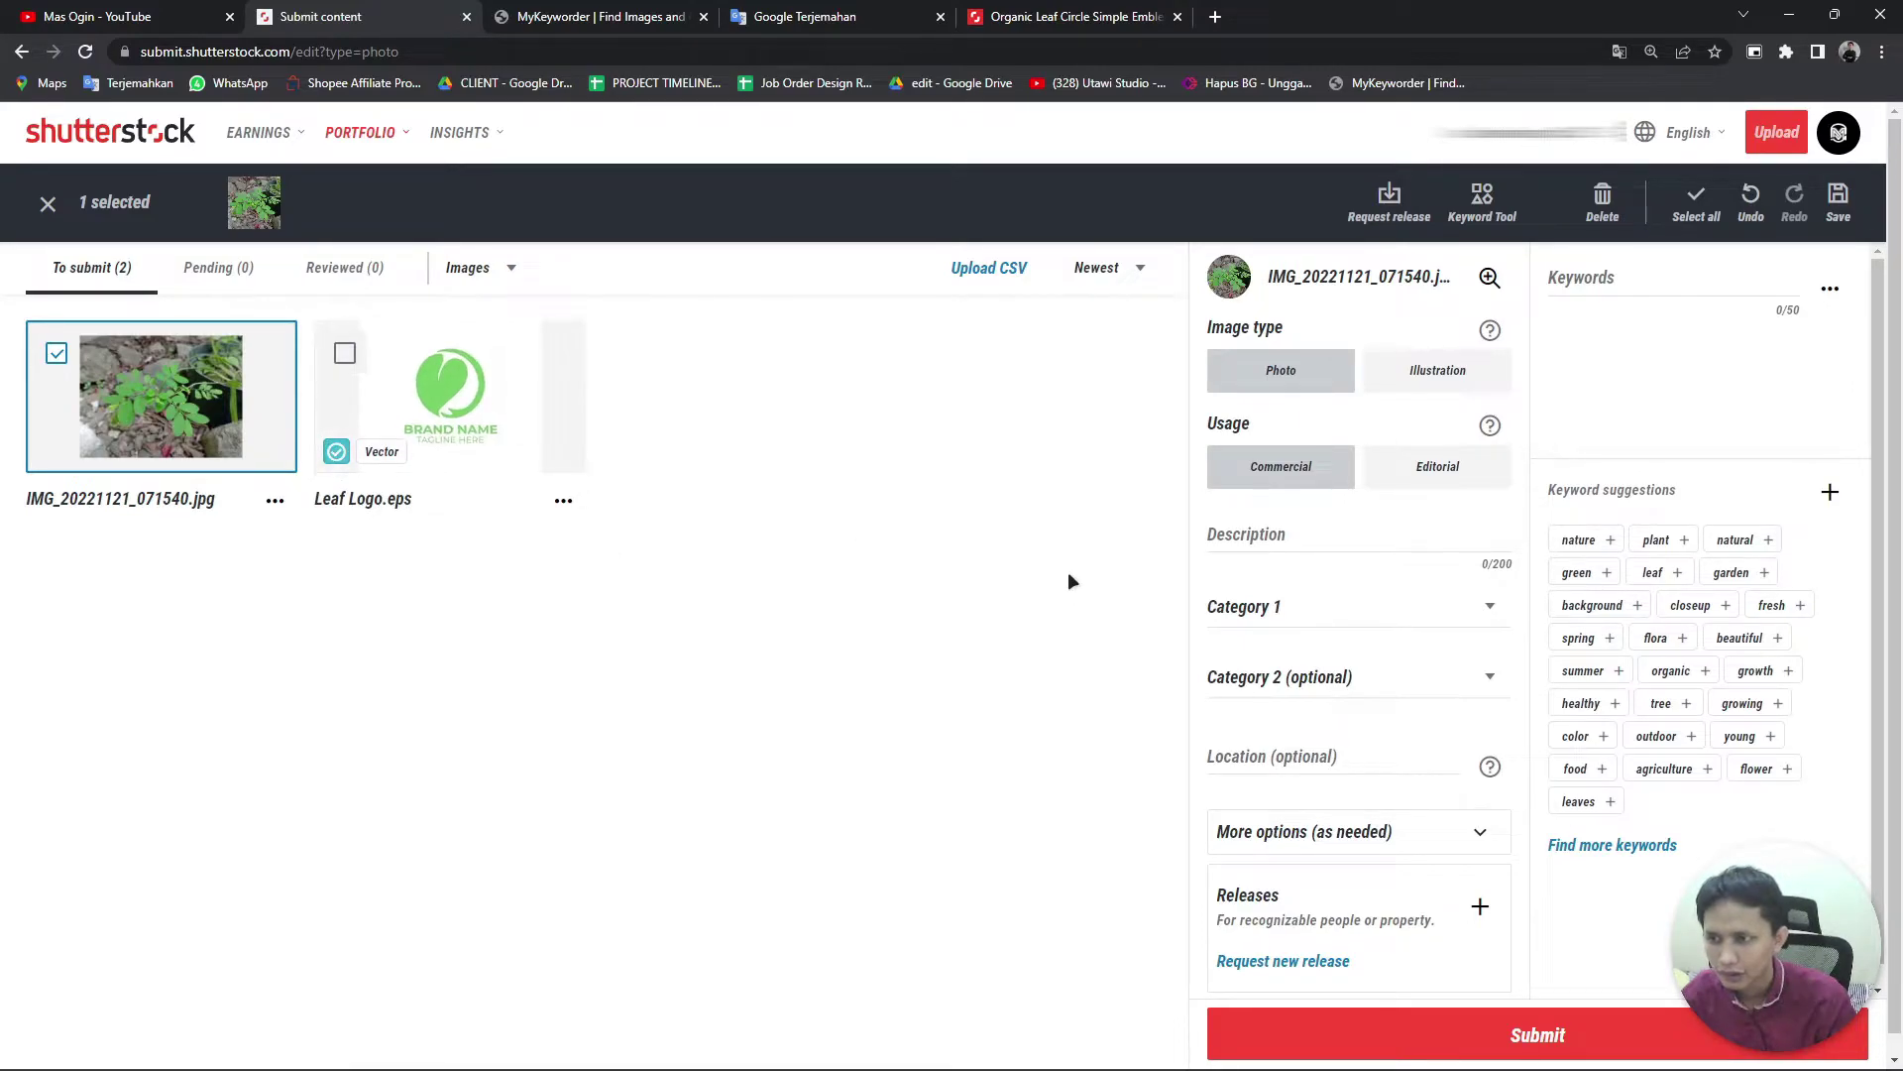
pyautogui.click(346, 354)
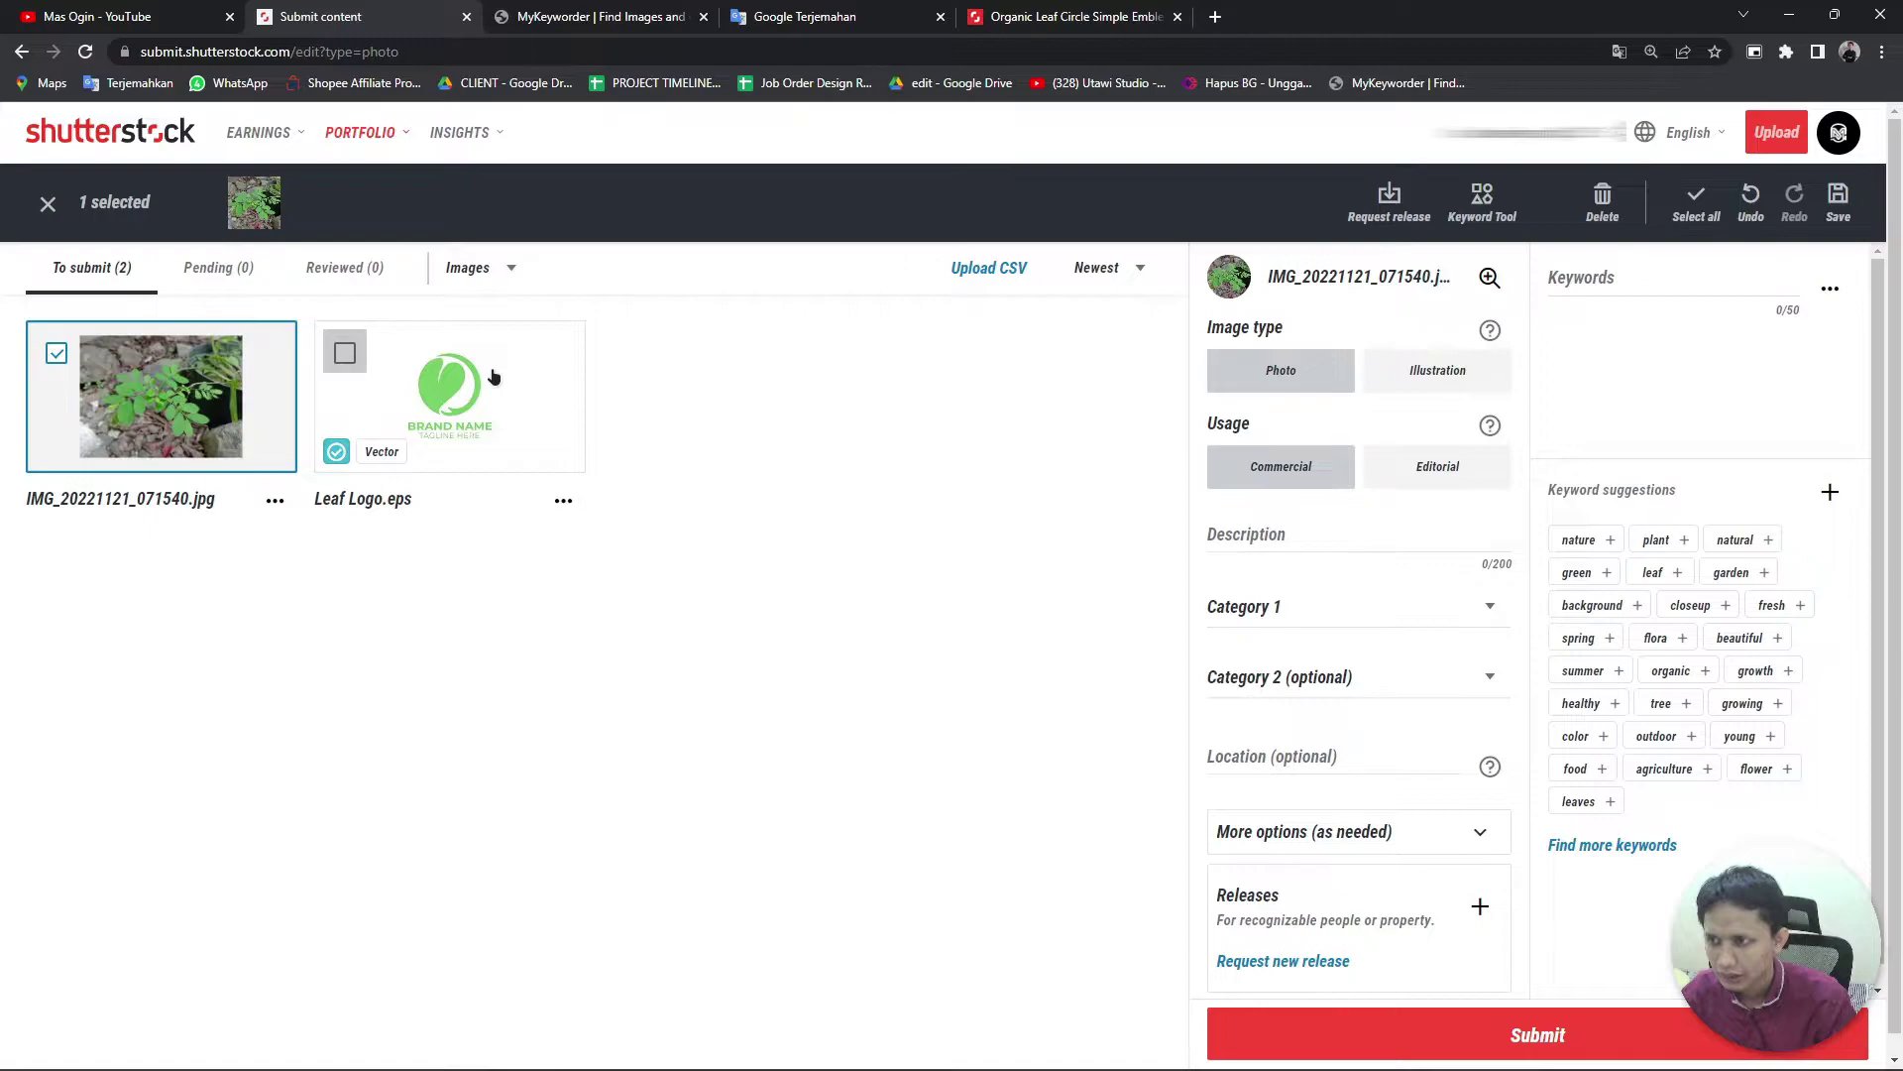
pyautogui.click(345, 354)
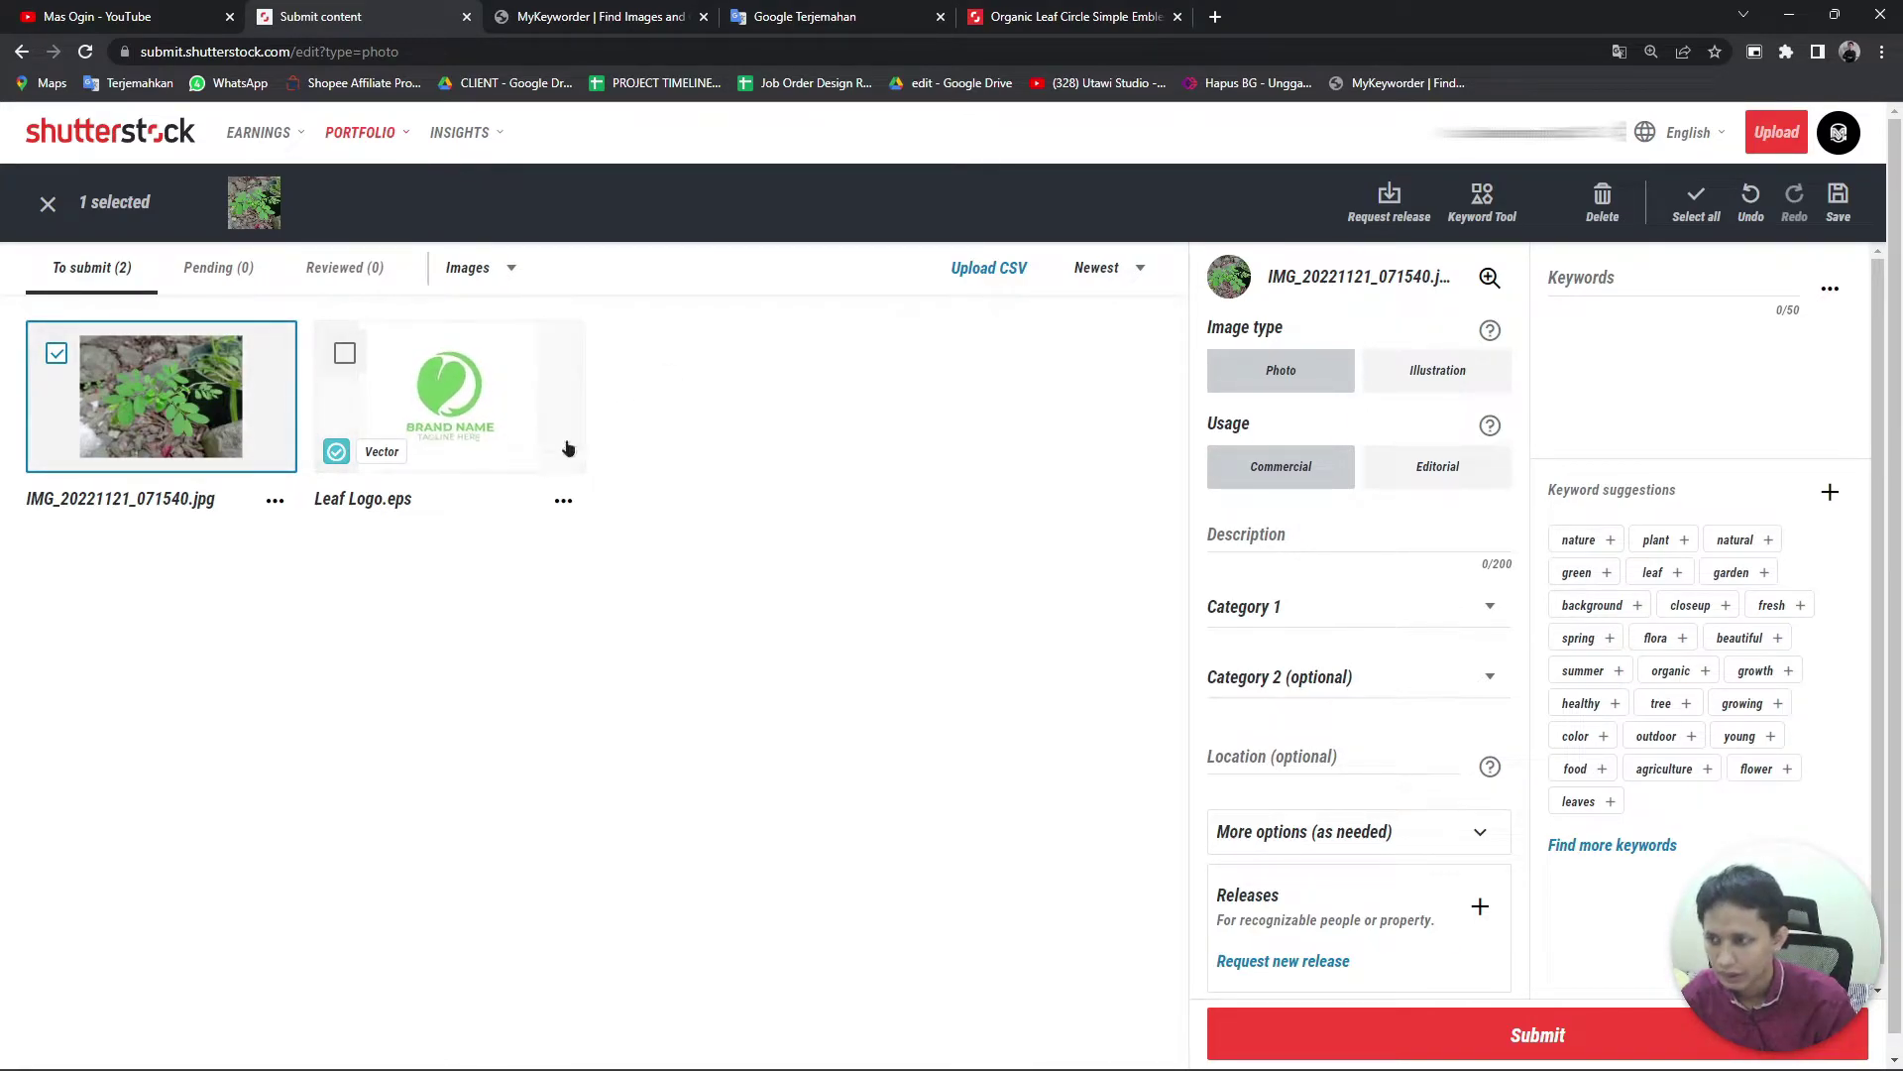
pyautogui.click(173, 434)
pyautogui.click(99, 390)
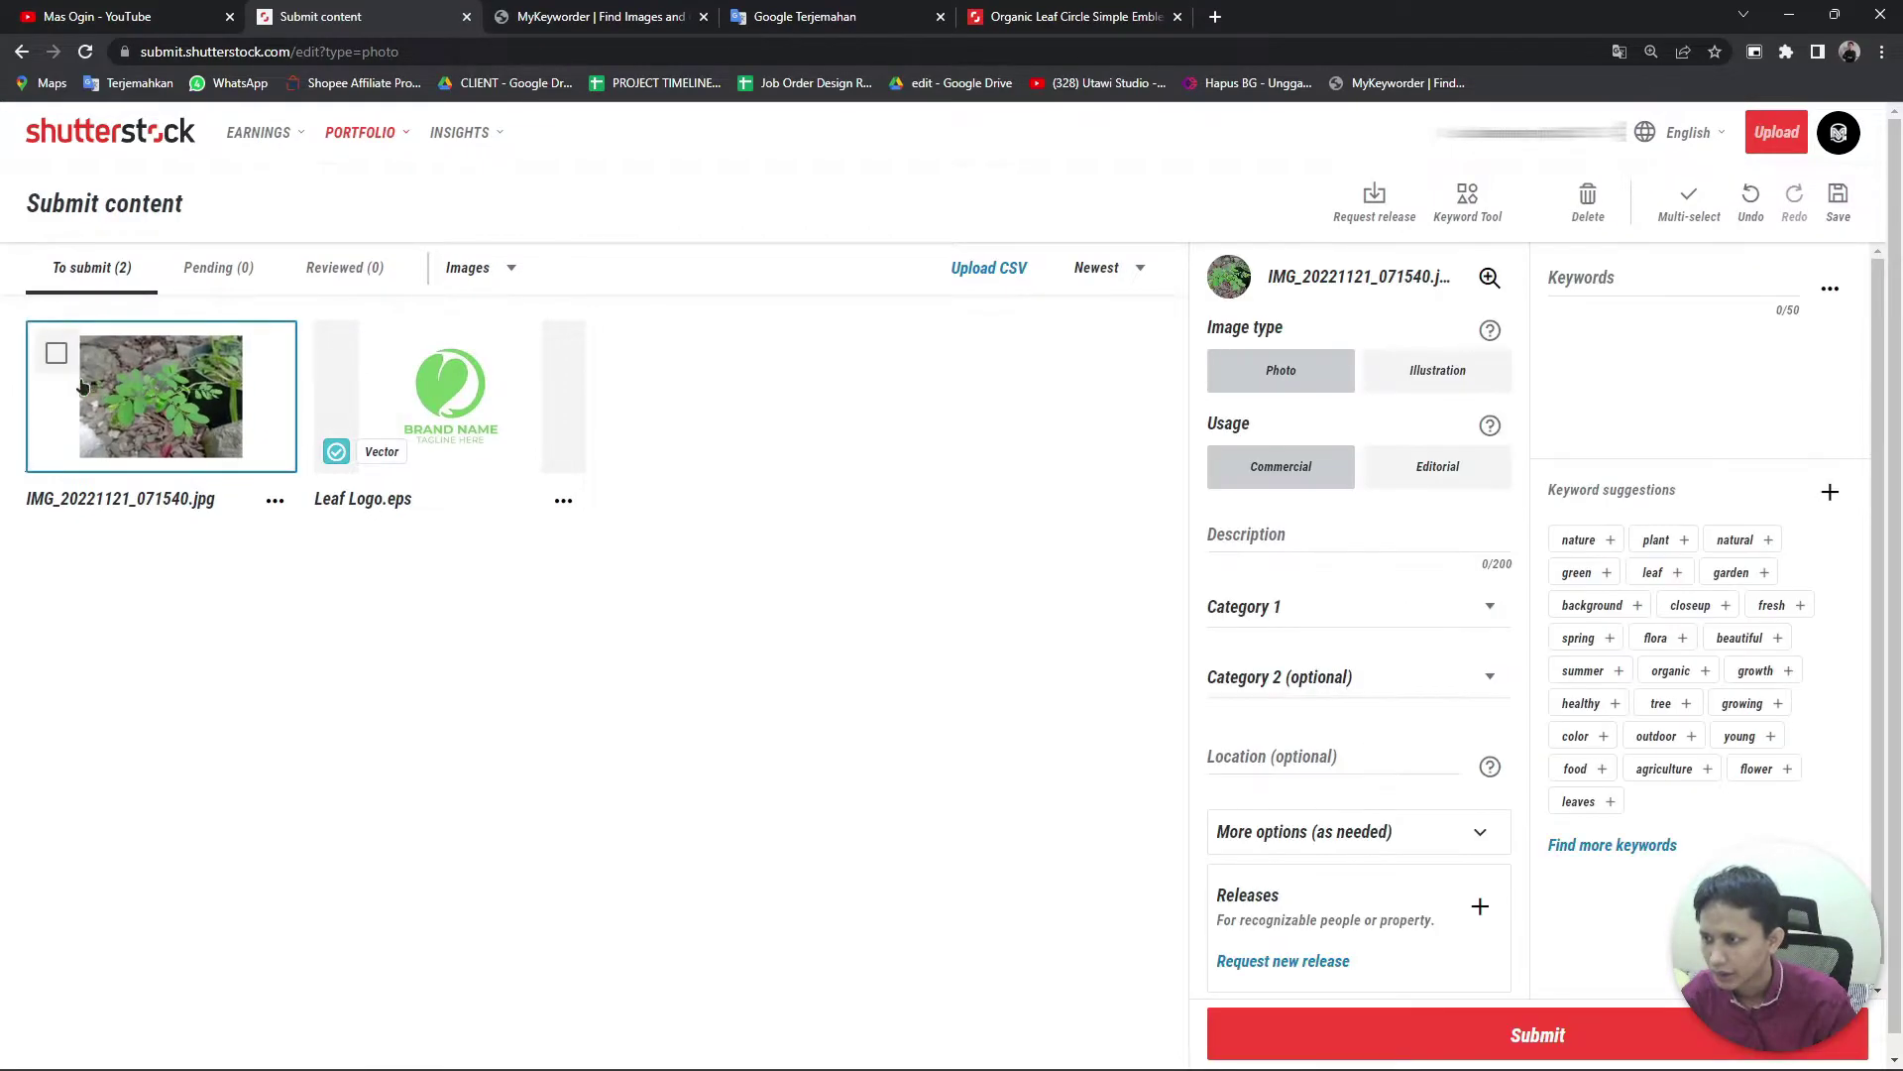
pyautogui.click(56, 355)
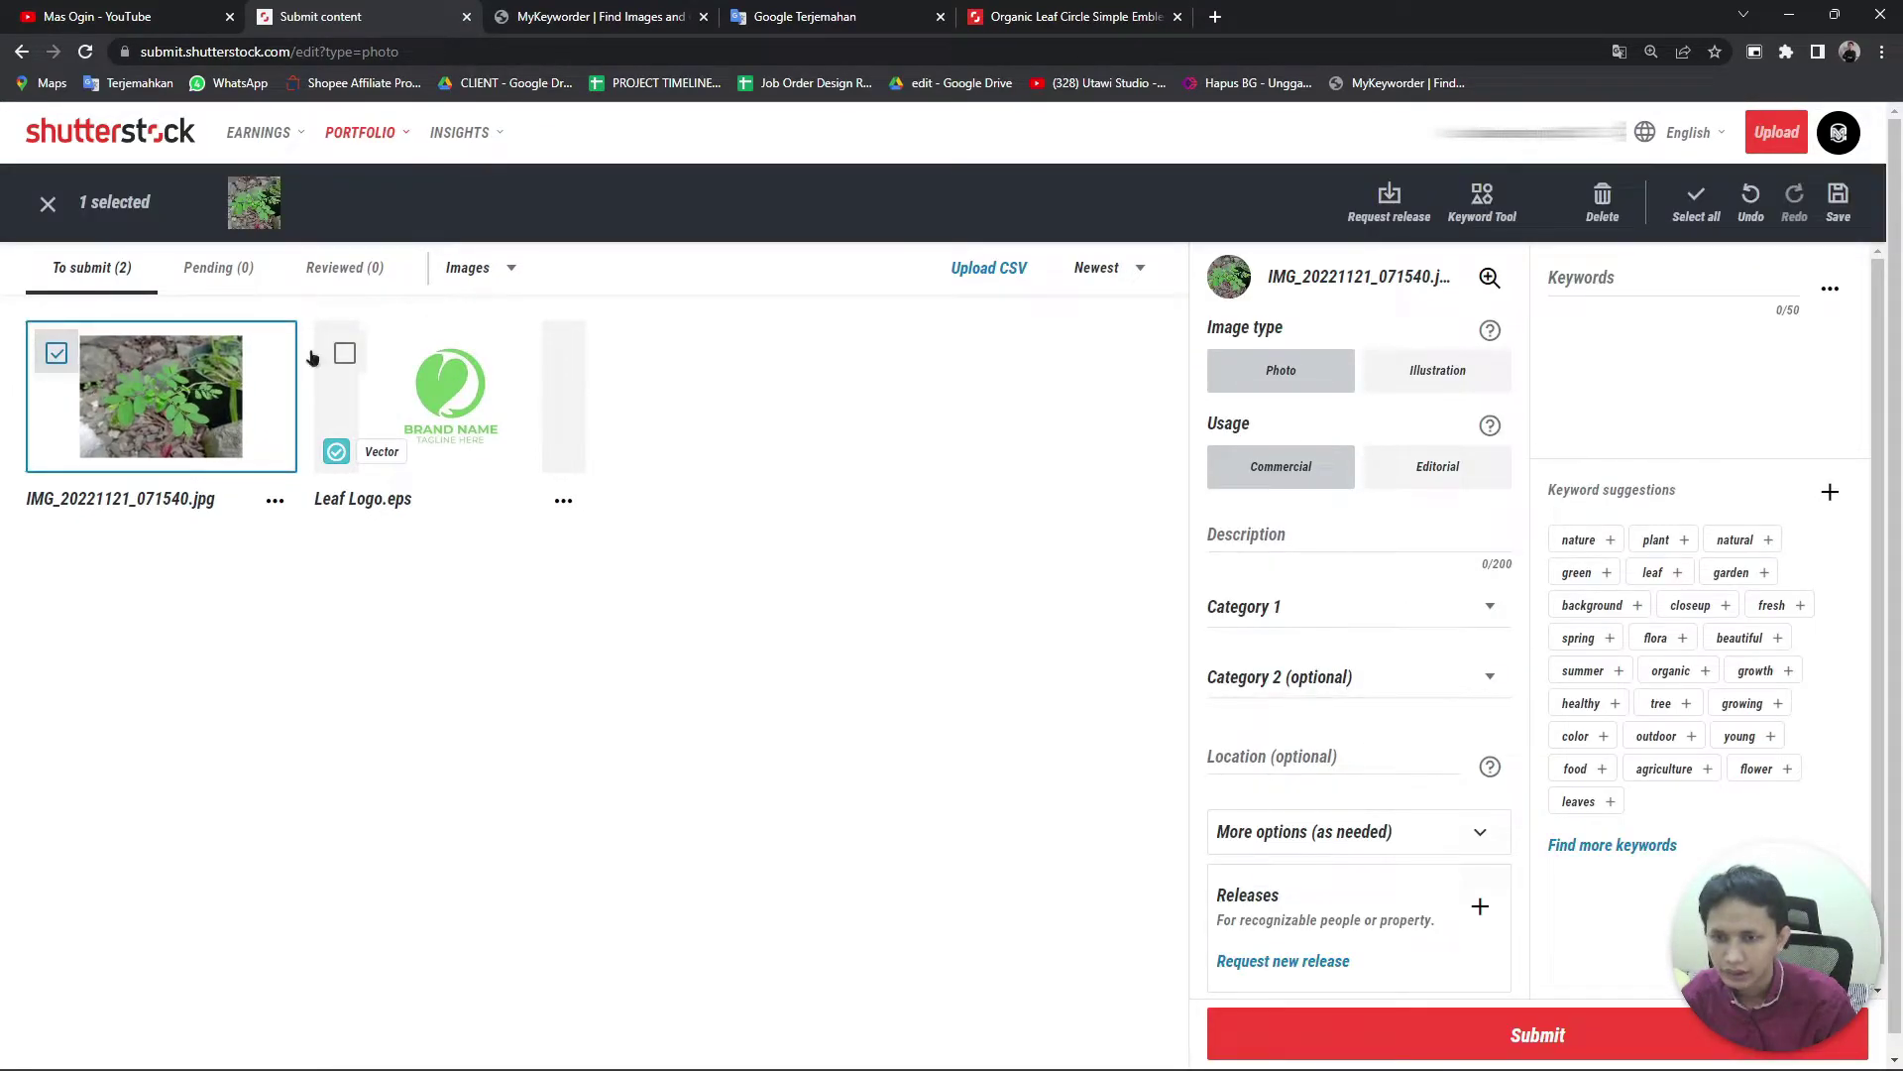
# Step: In Google Translate, translate "Tanaman hijau di dalam pot dengan latar belakang blur" from Indonesian to English and copy the translation for the photo's description
pyautogui.click(1318, 535)
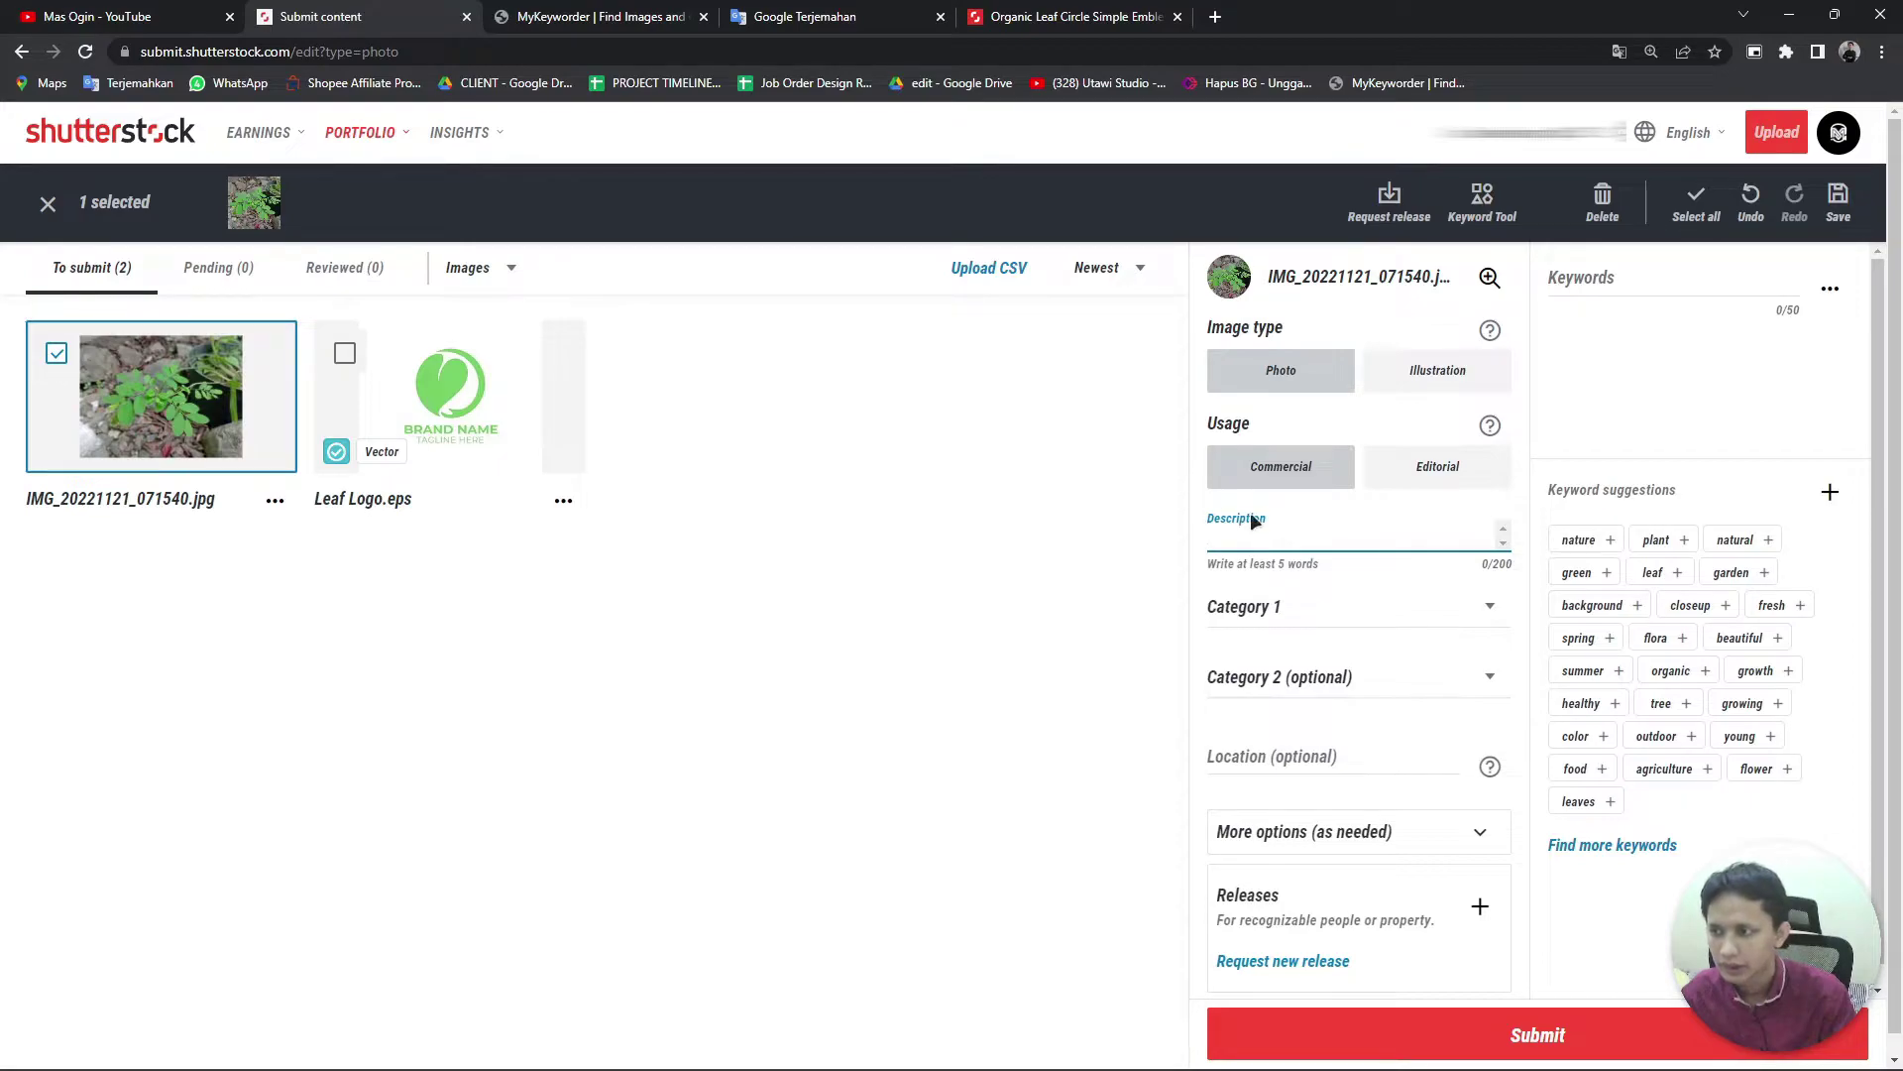
pyautogui.click(783, 17)
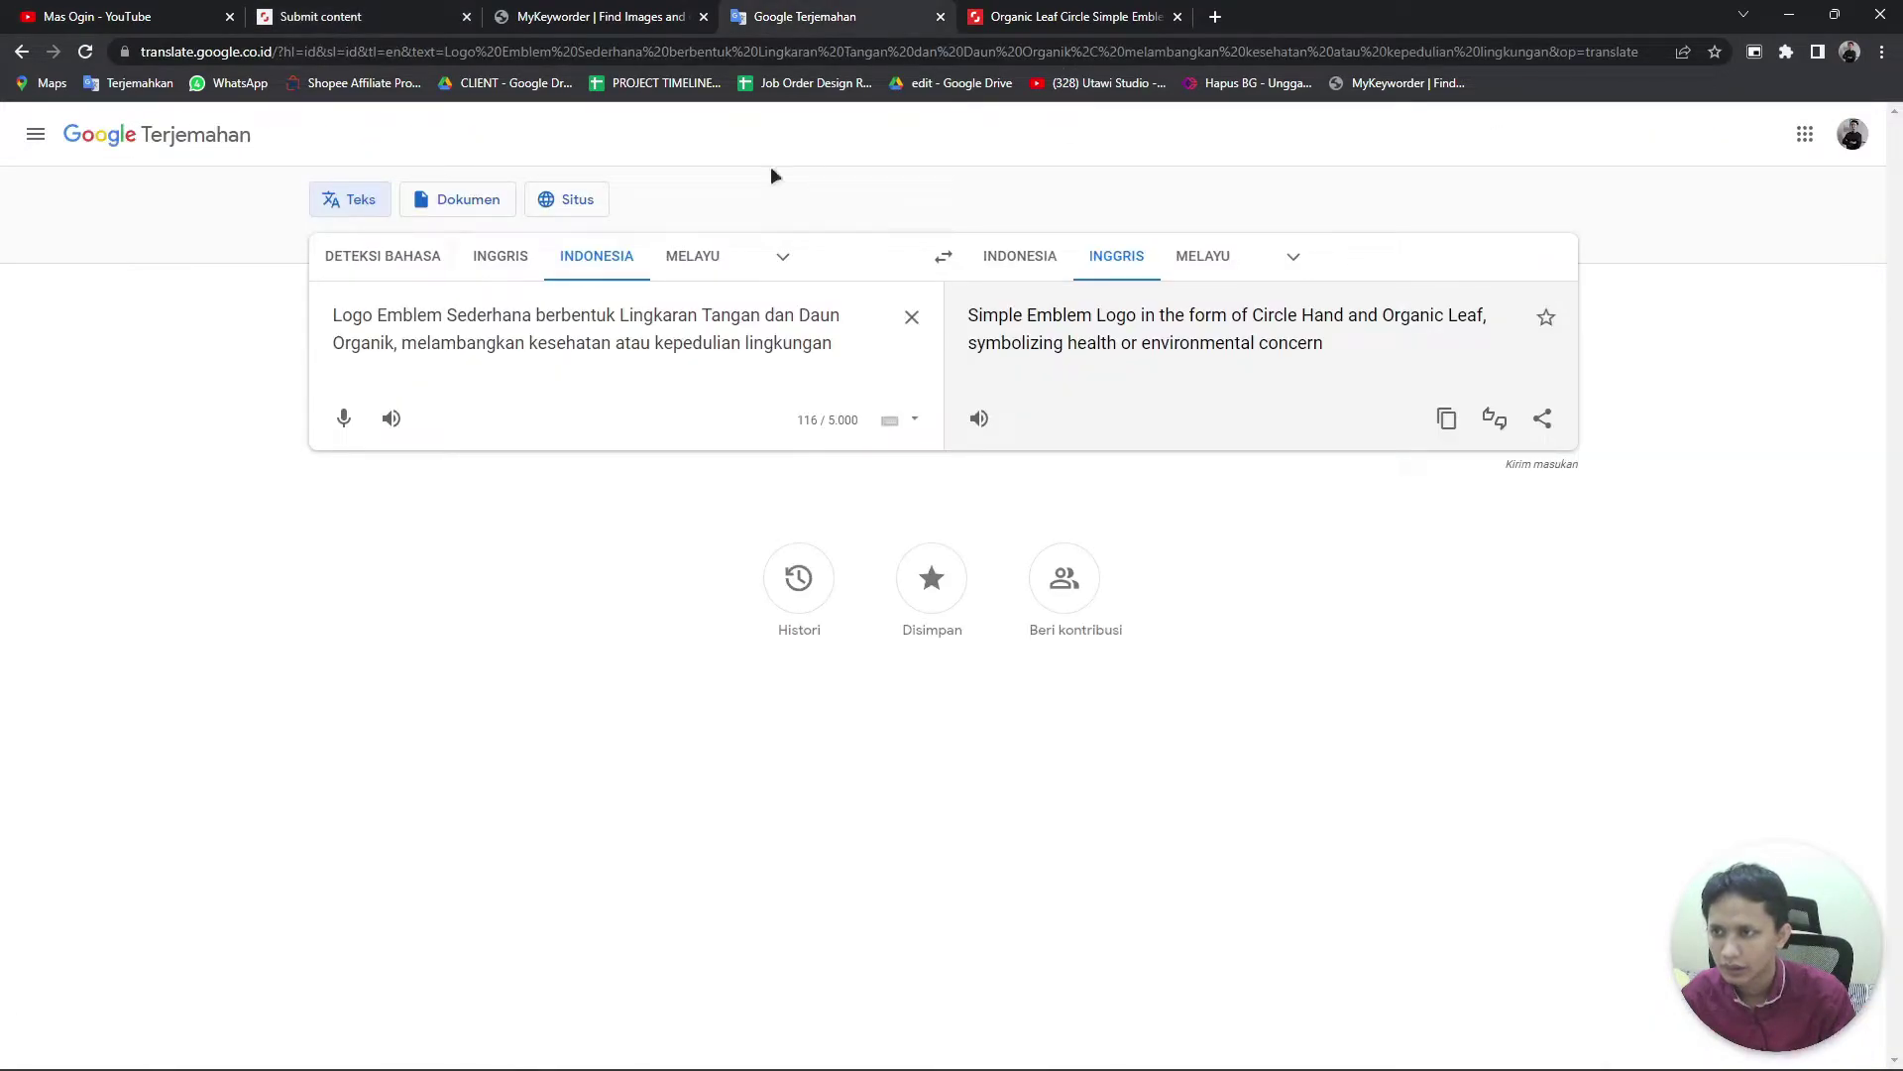
pyautogui.click(912, 319)
pyautogui.write('Ta')
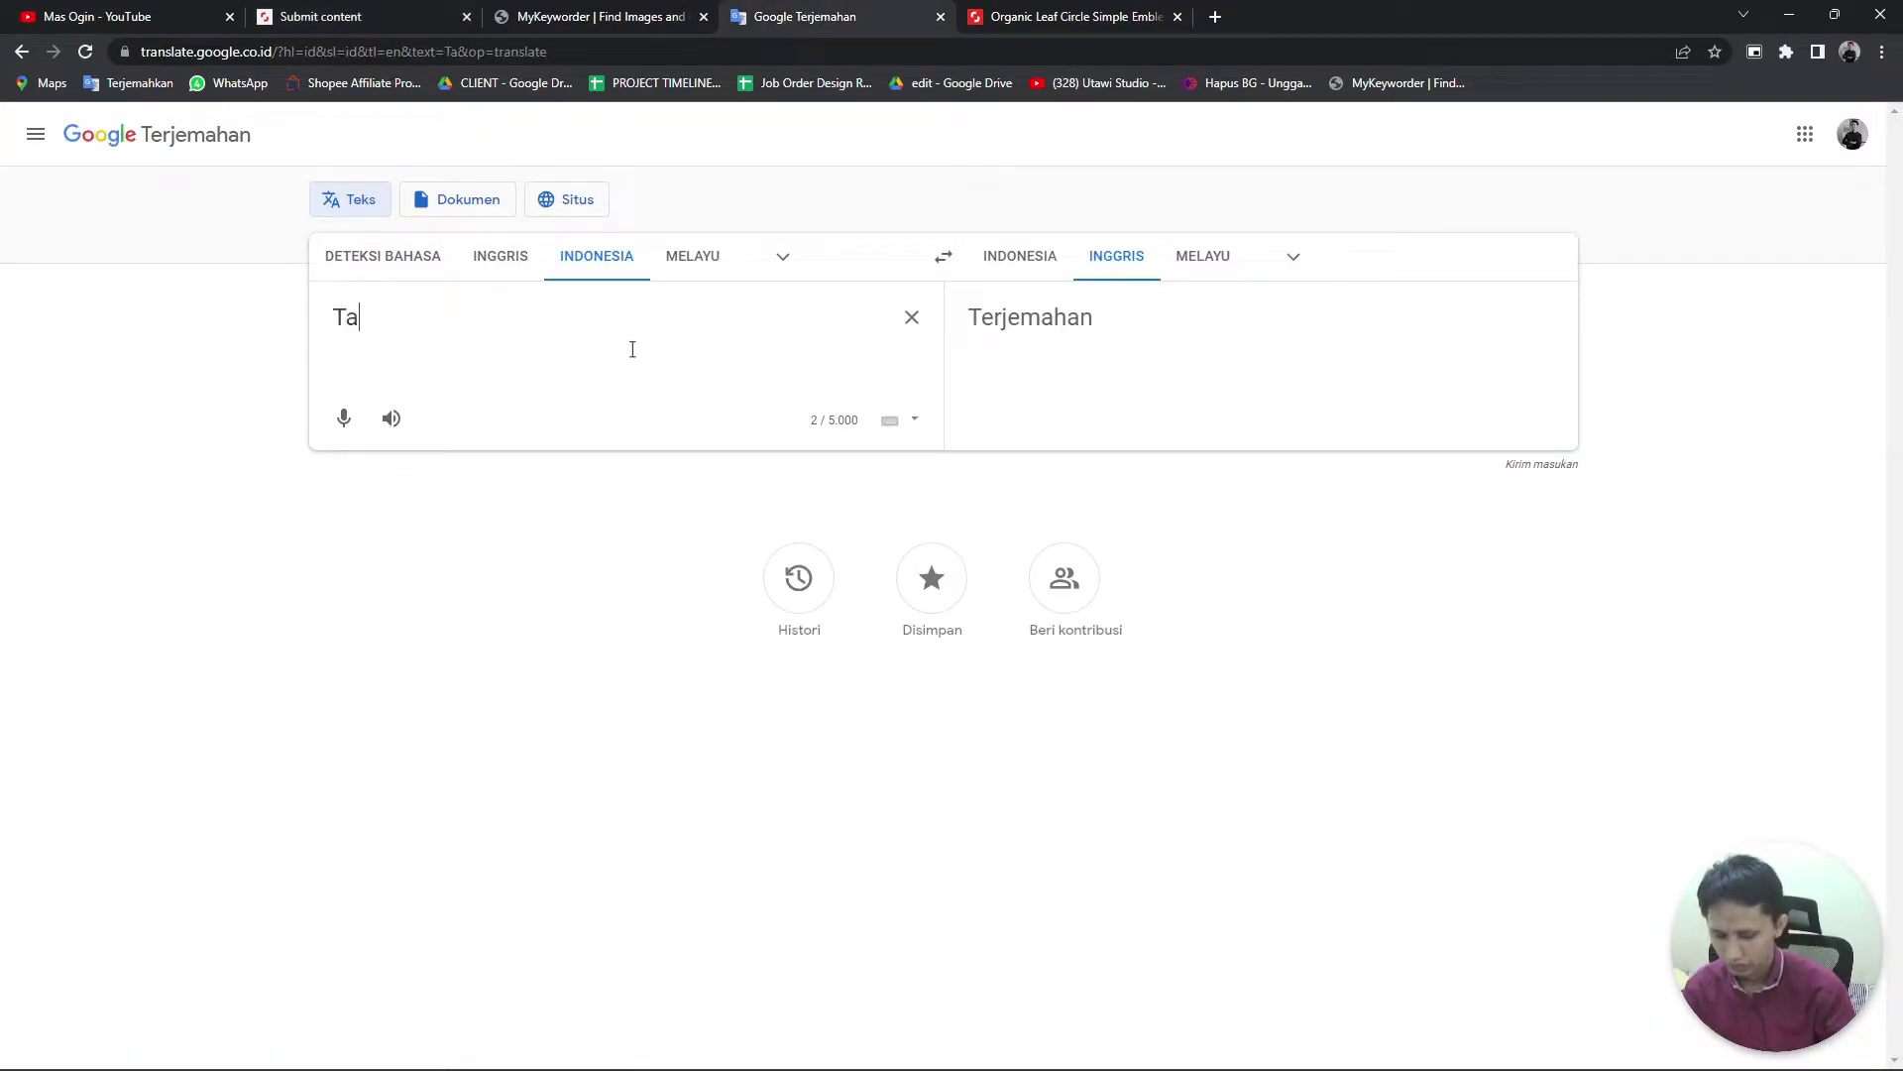
pyautogui.write('naman hiijau')
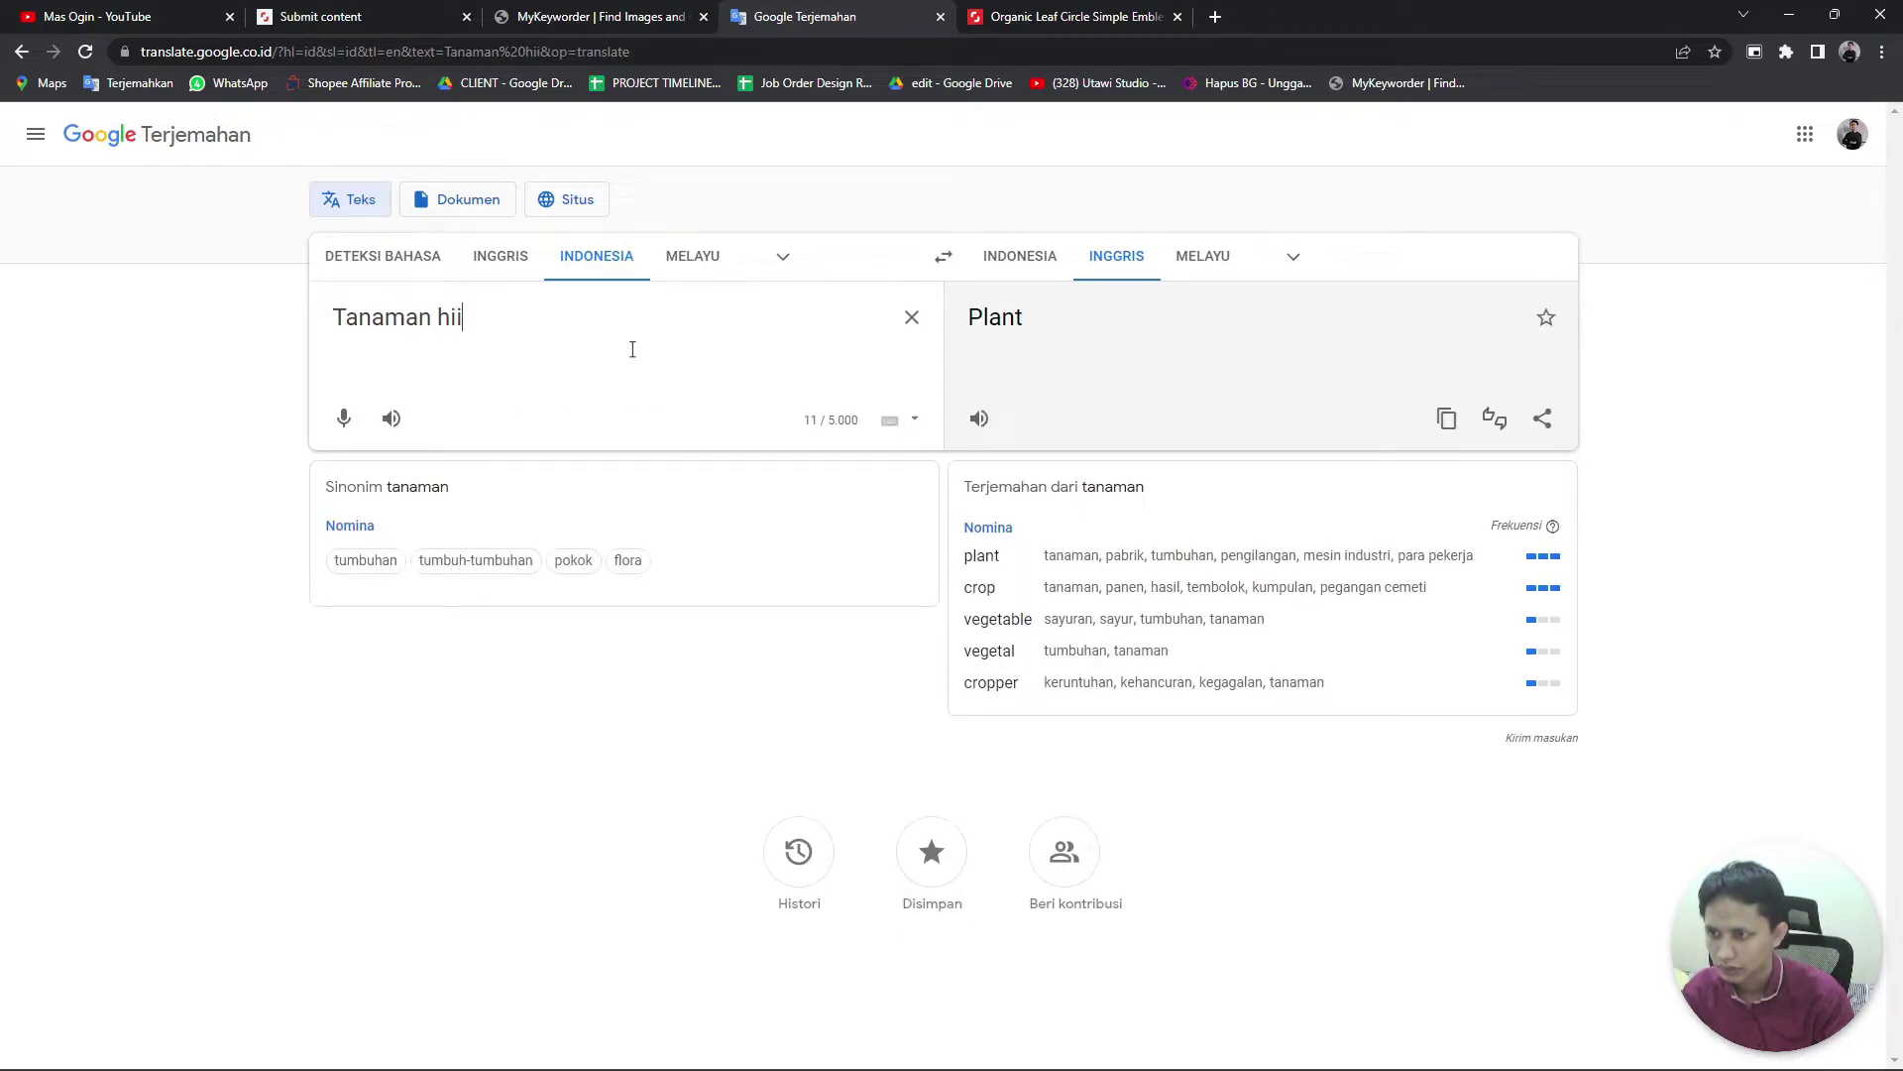
pyautogui.press('BackSpace')
pyautogui.press('BackSpace')
pyautogui.press('BackSpace')
pyautogui.write('ja')
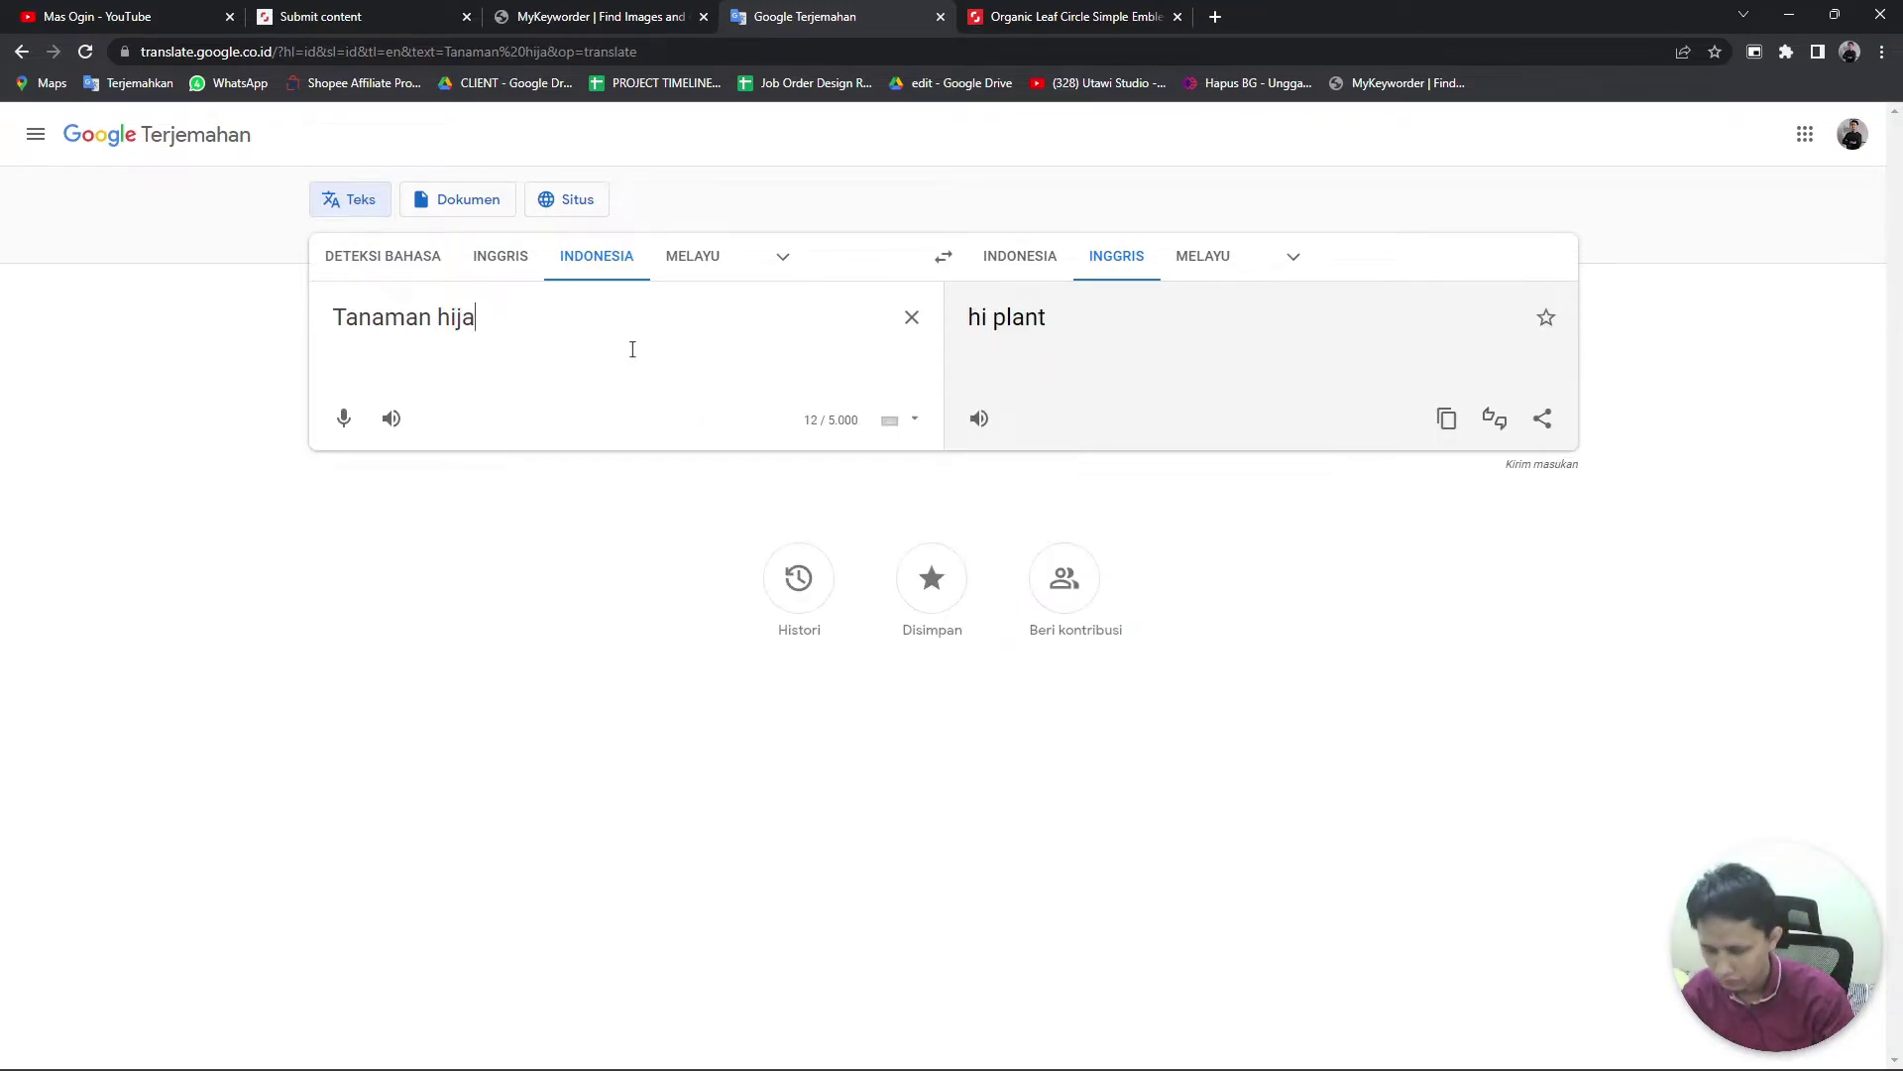
pyautogui.write('u di dalam po')
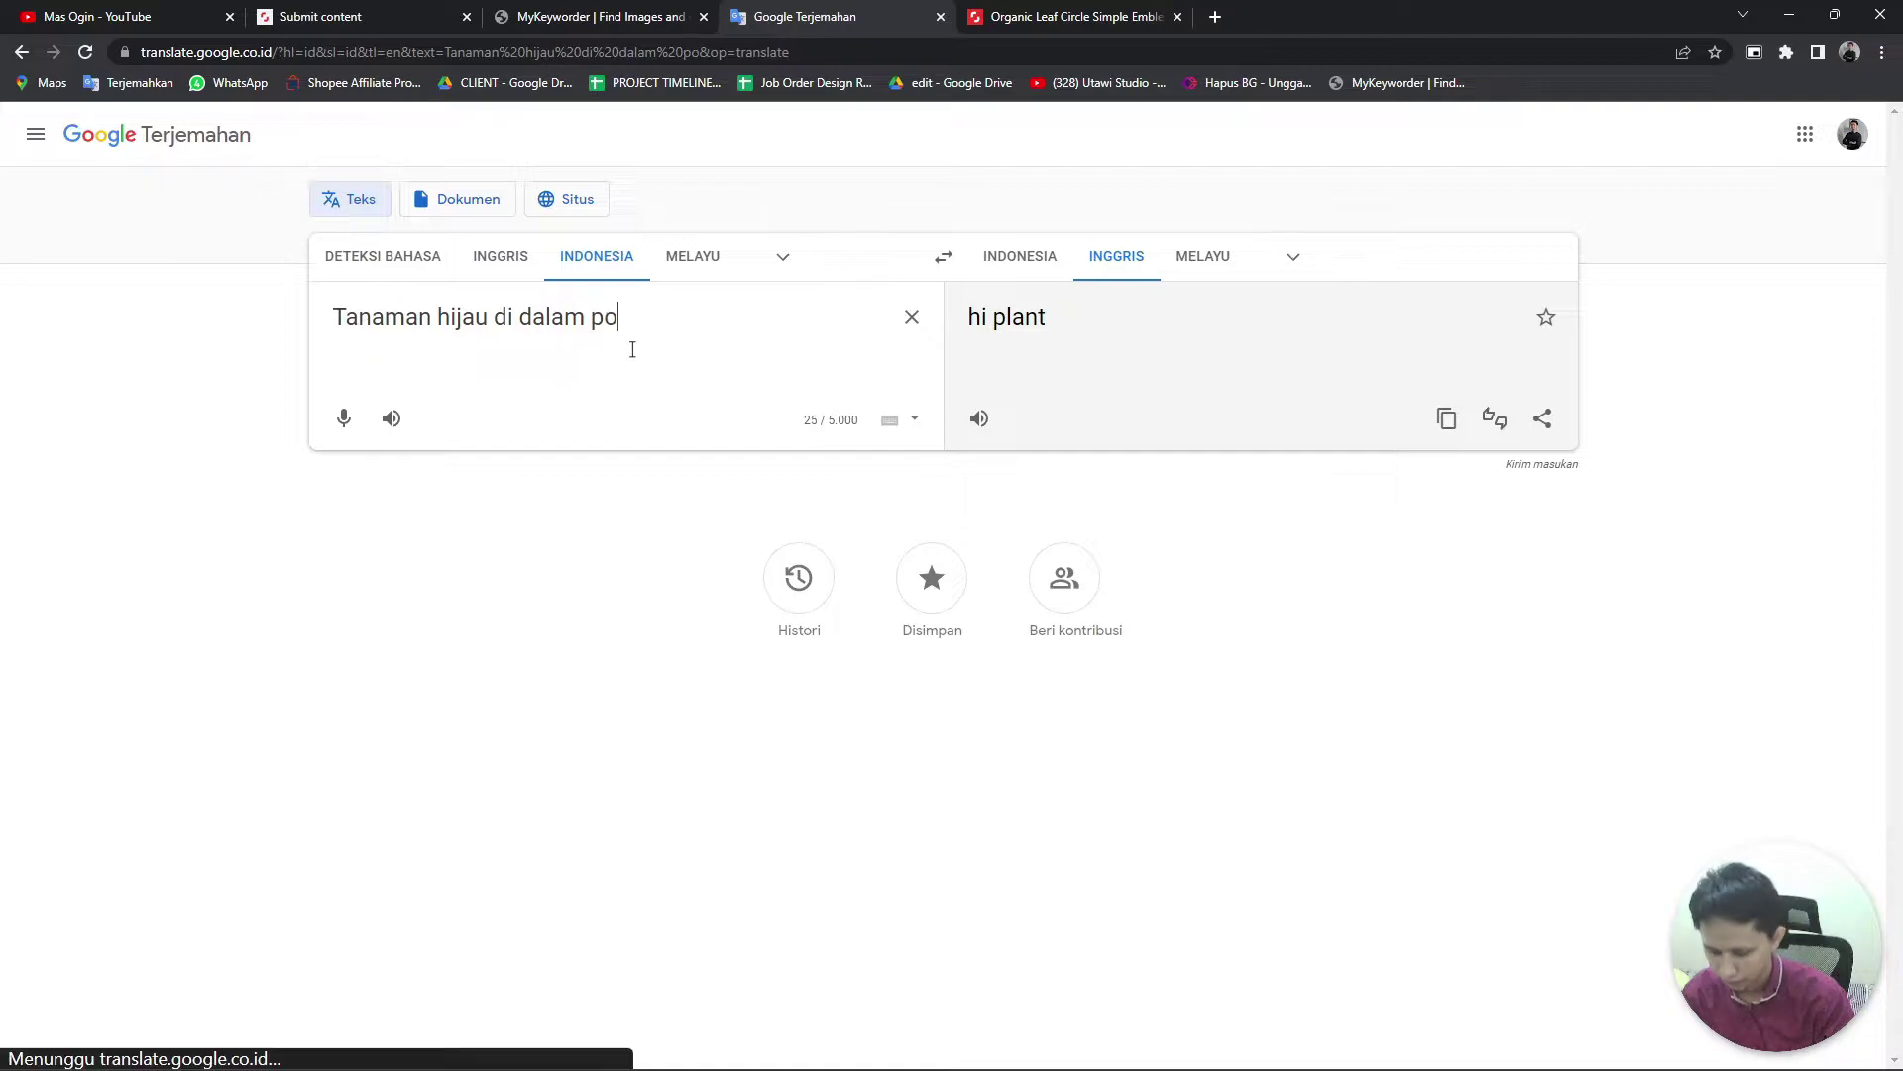
pyautogui.write('t dengan l')
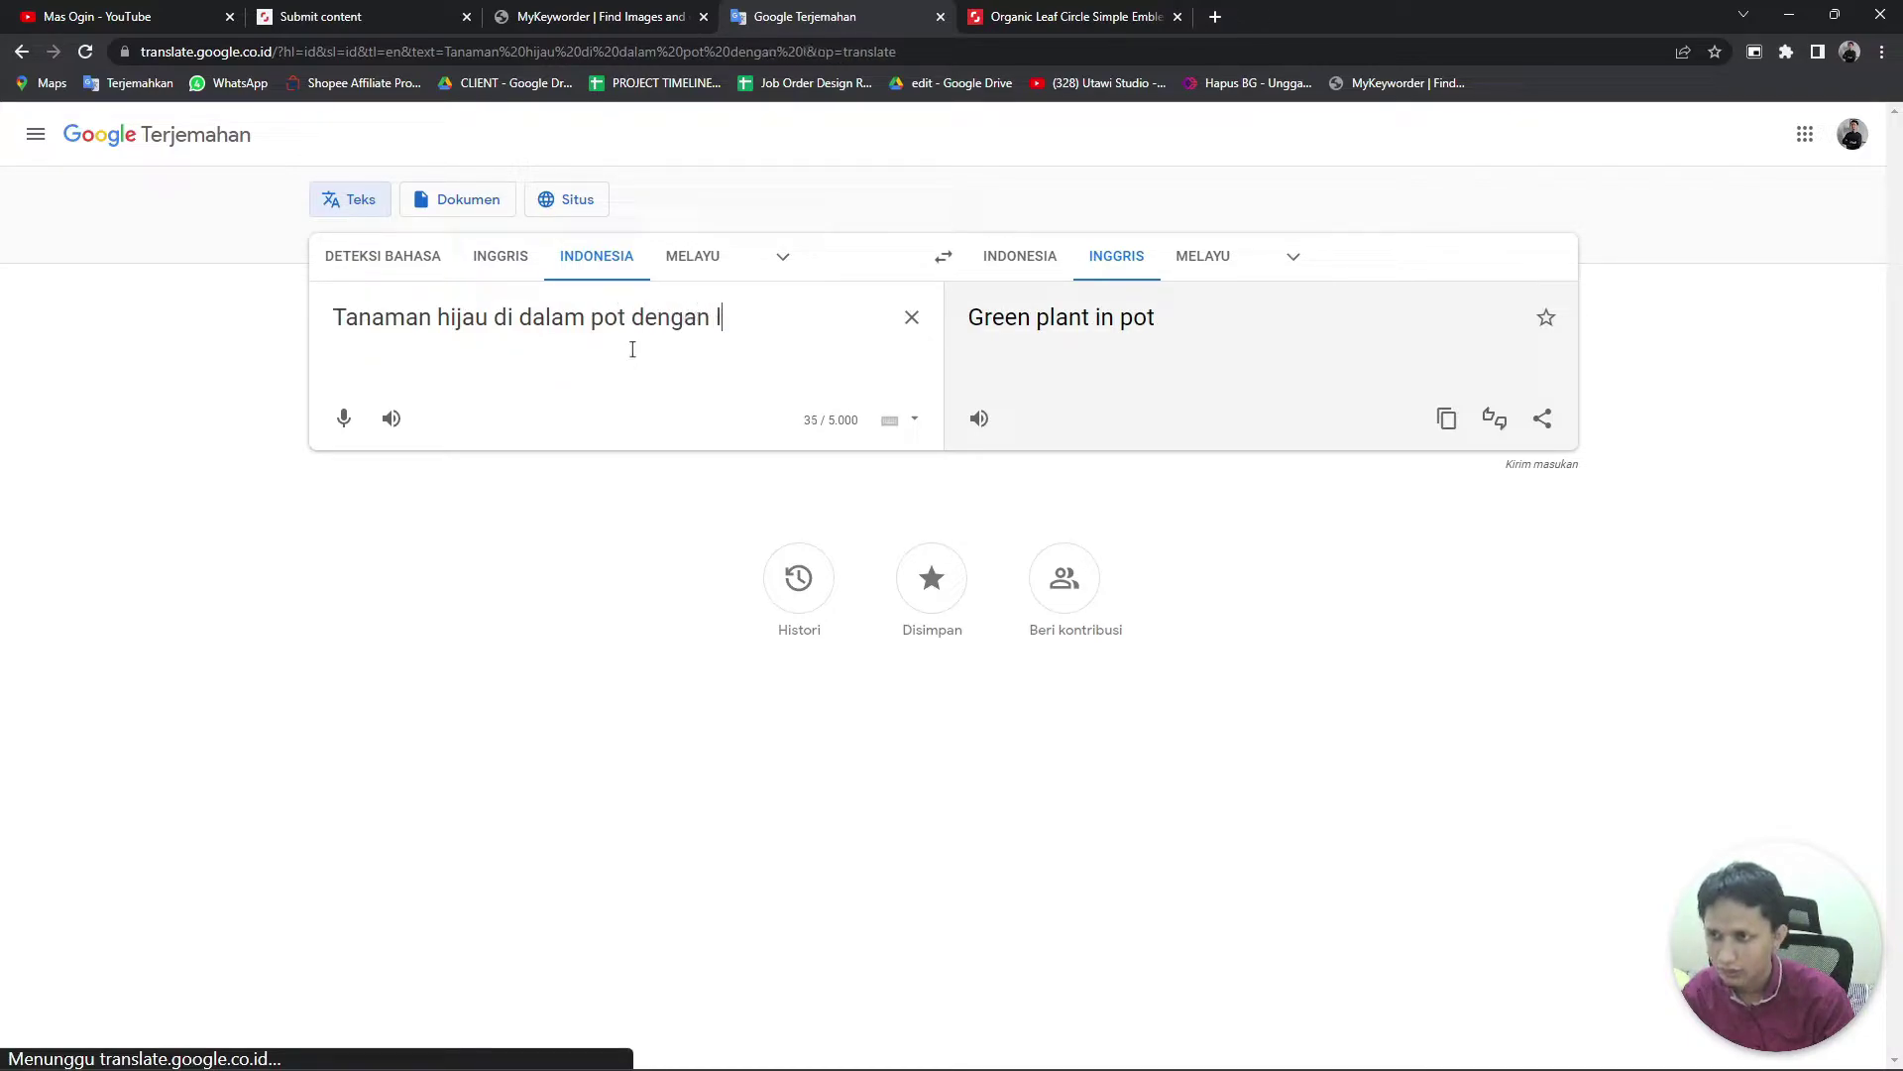
pyautogui.write('atar be')
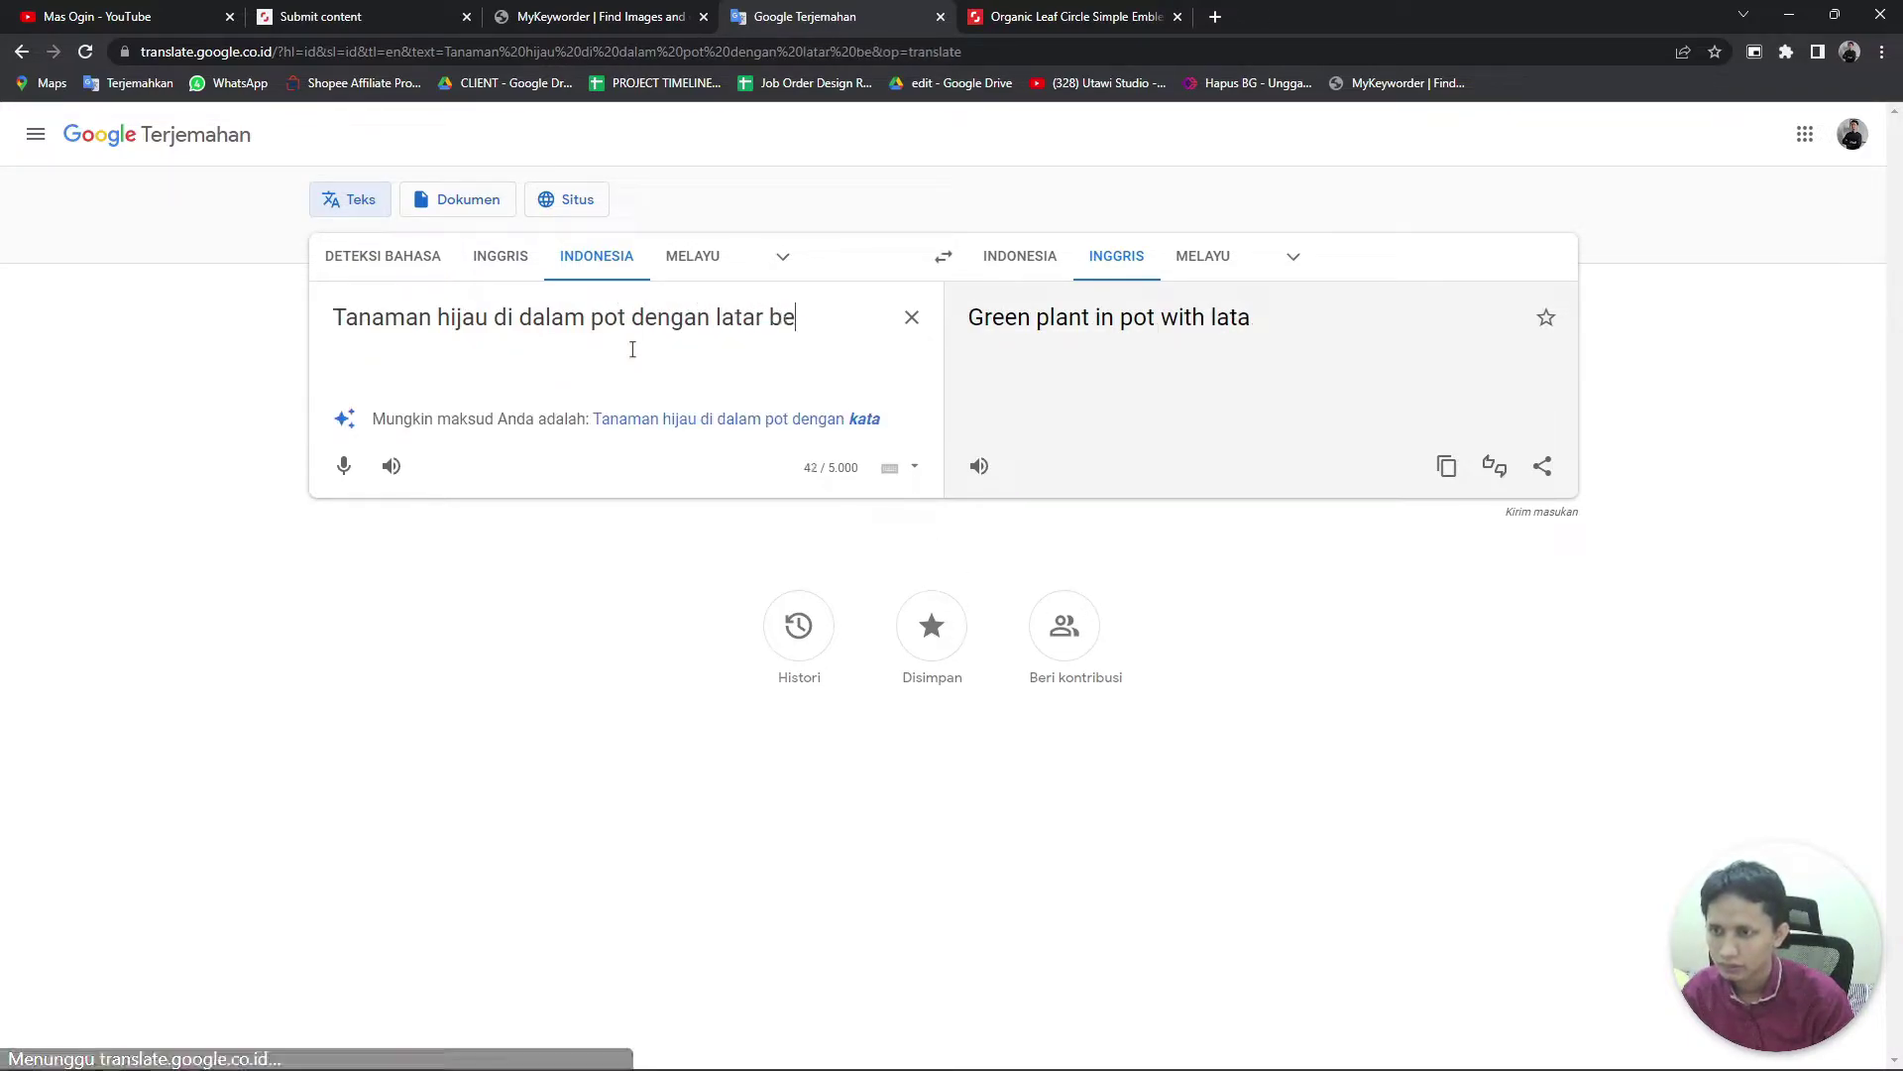
pyautogui.write('lakang ')
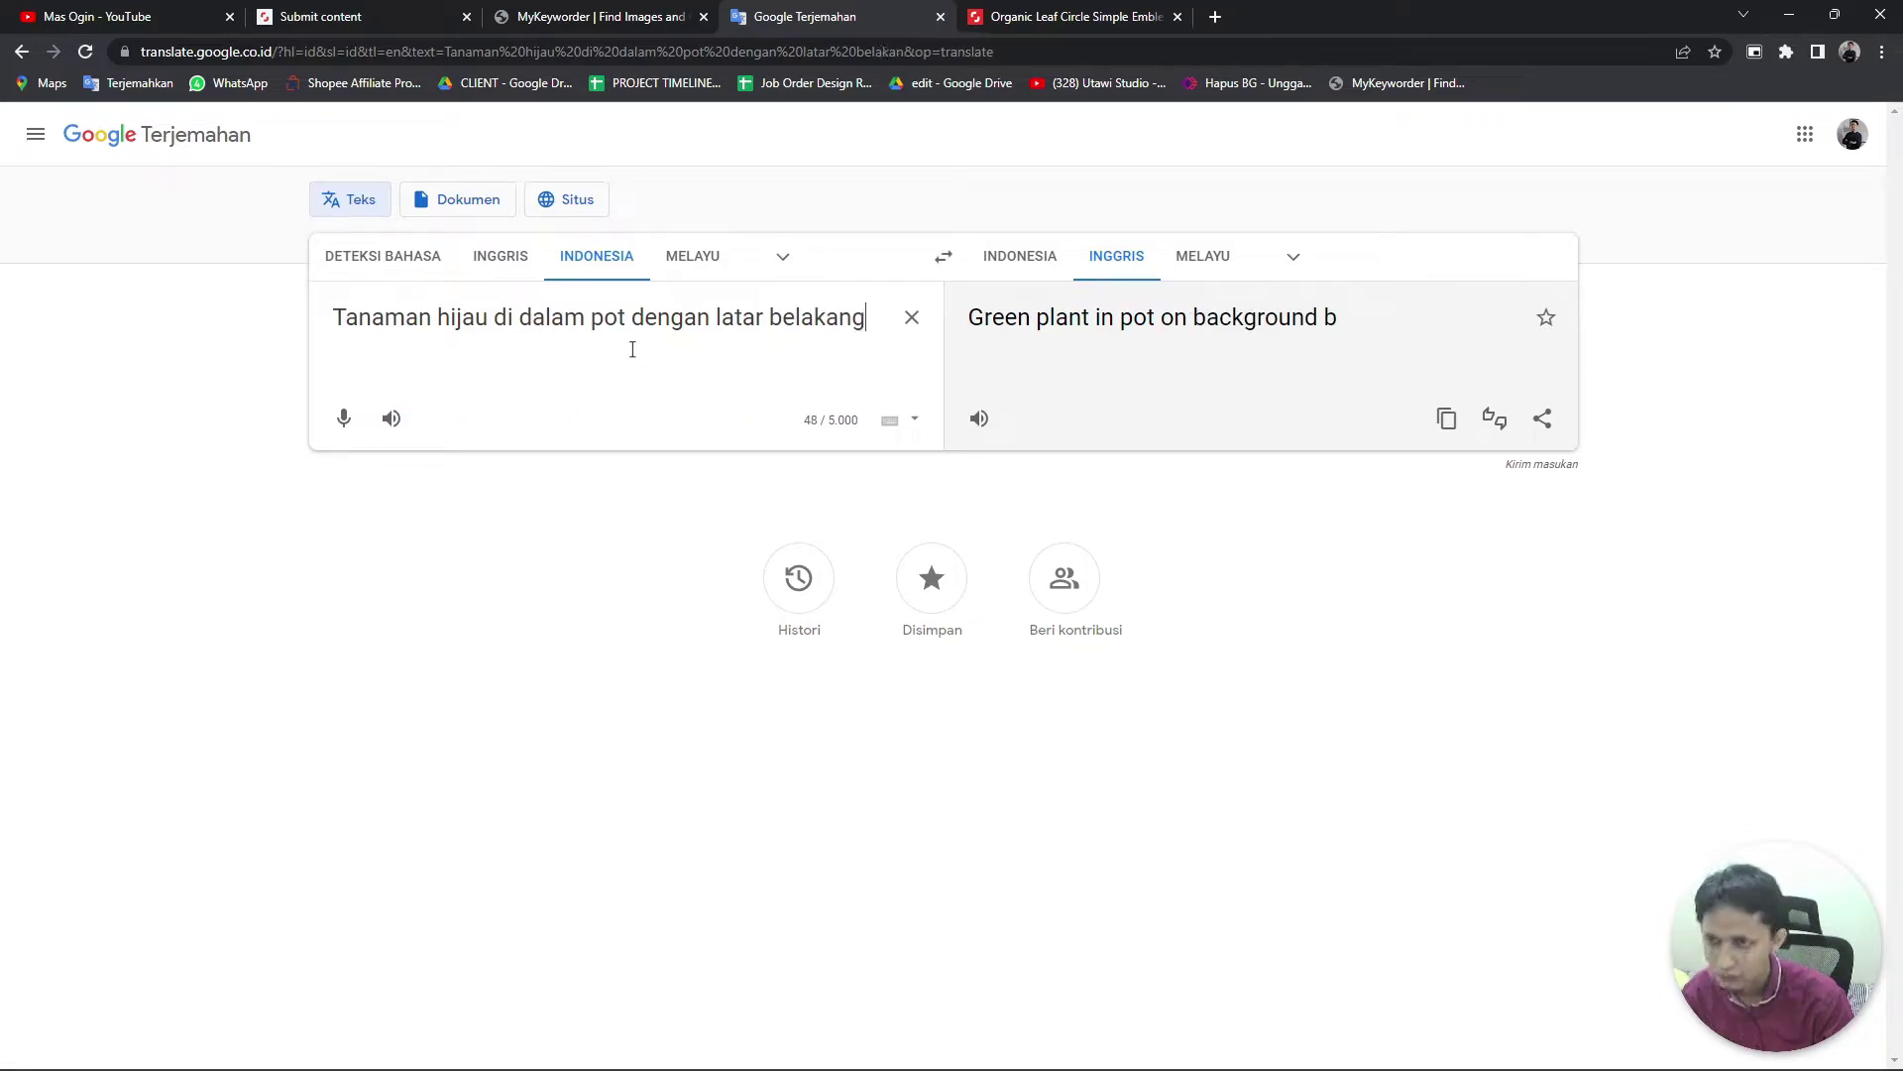
pyautogui.write('blur')
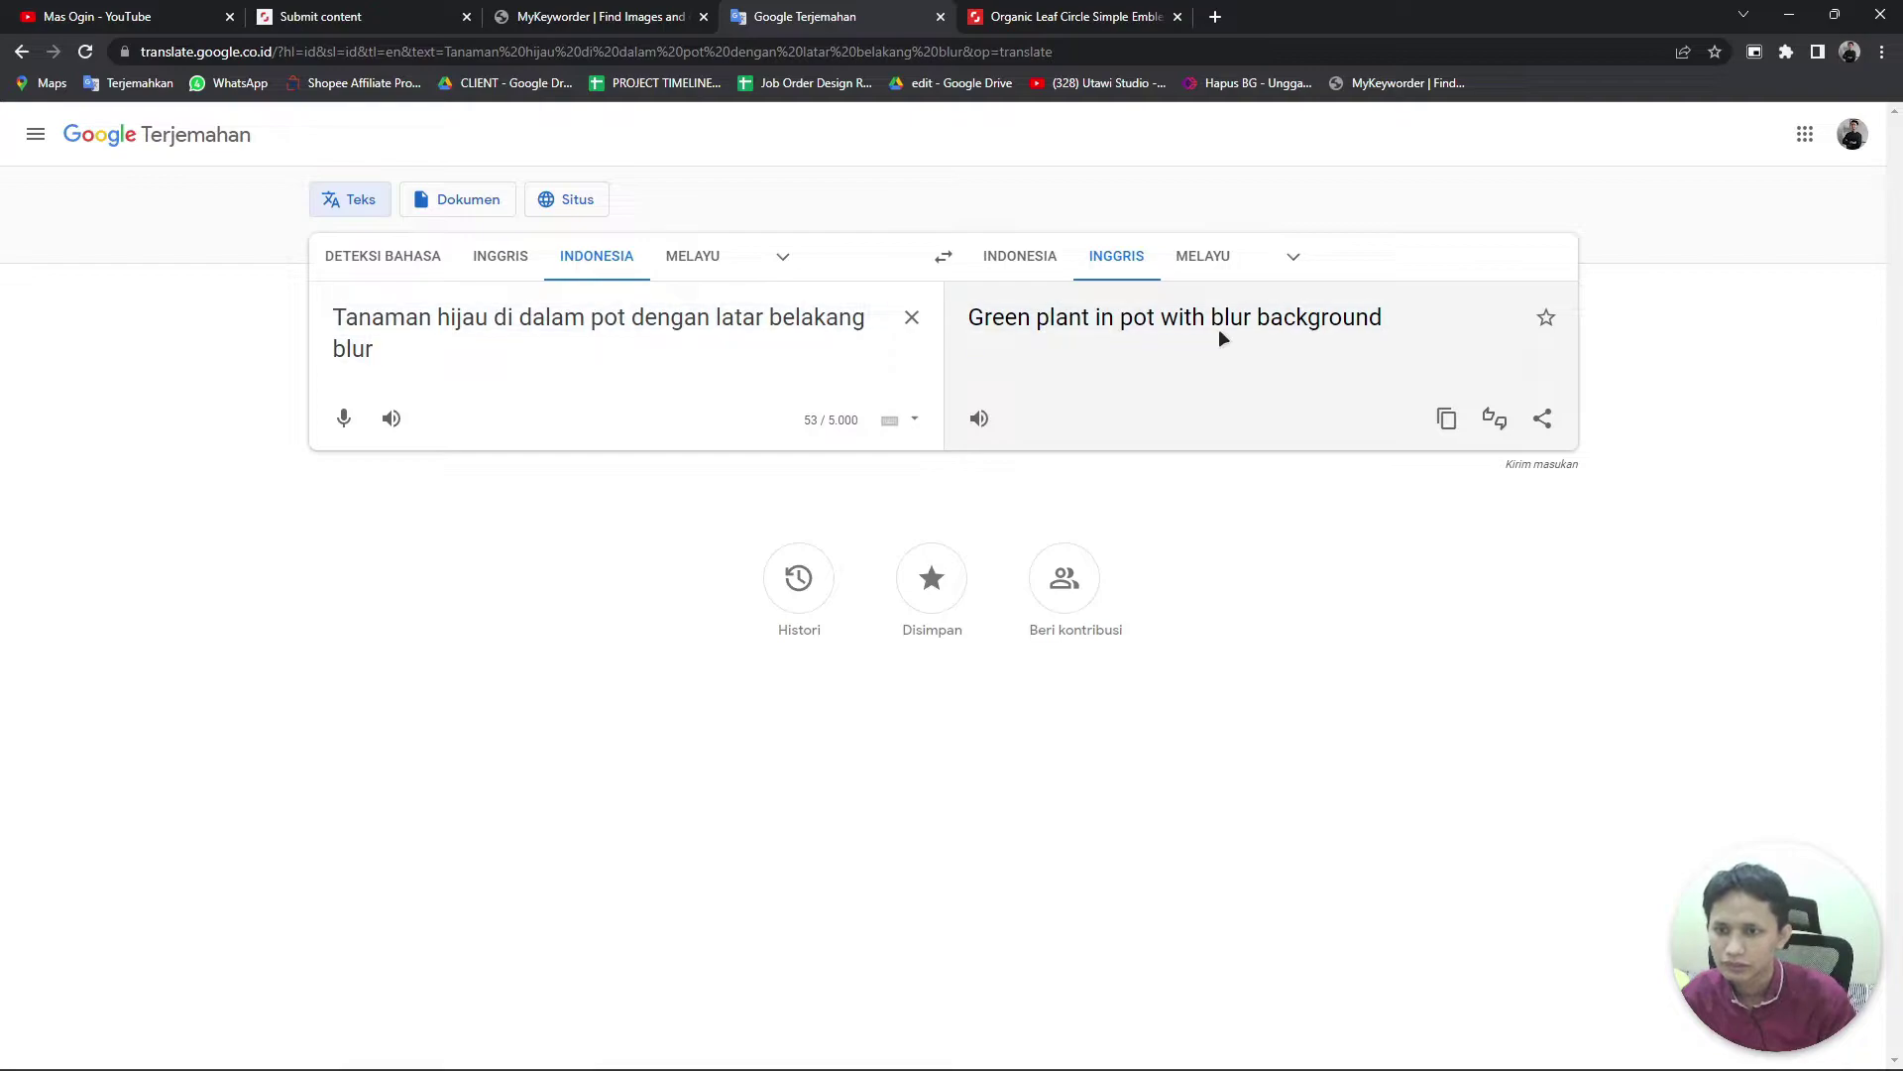
pyautogui.click(1447, 418)
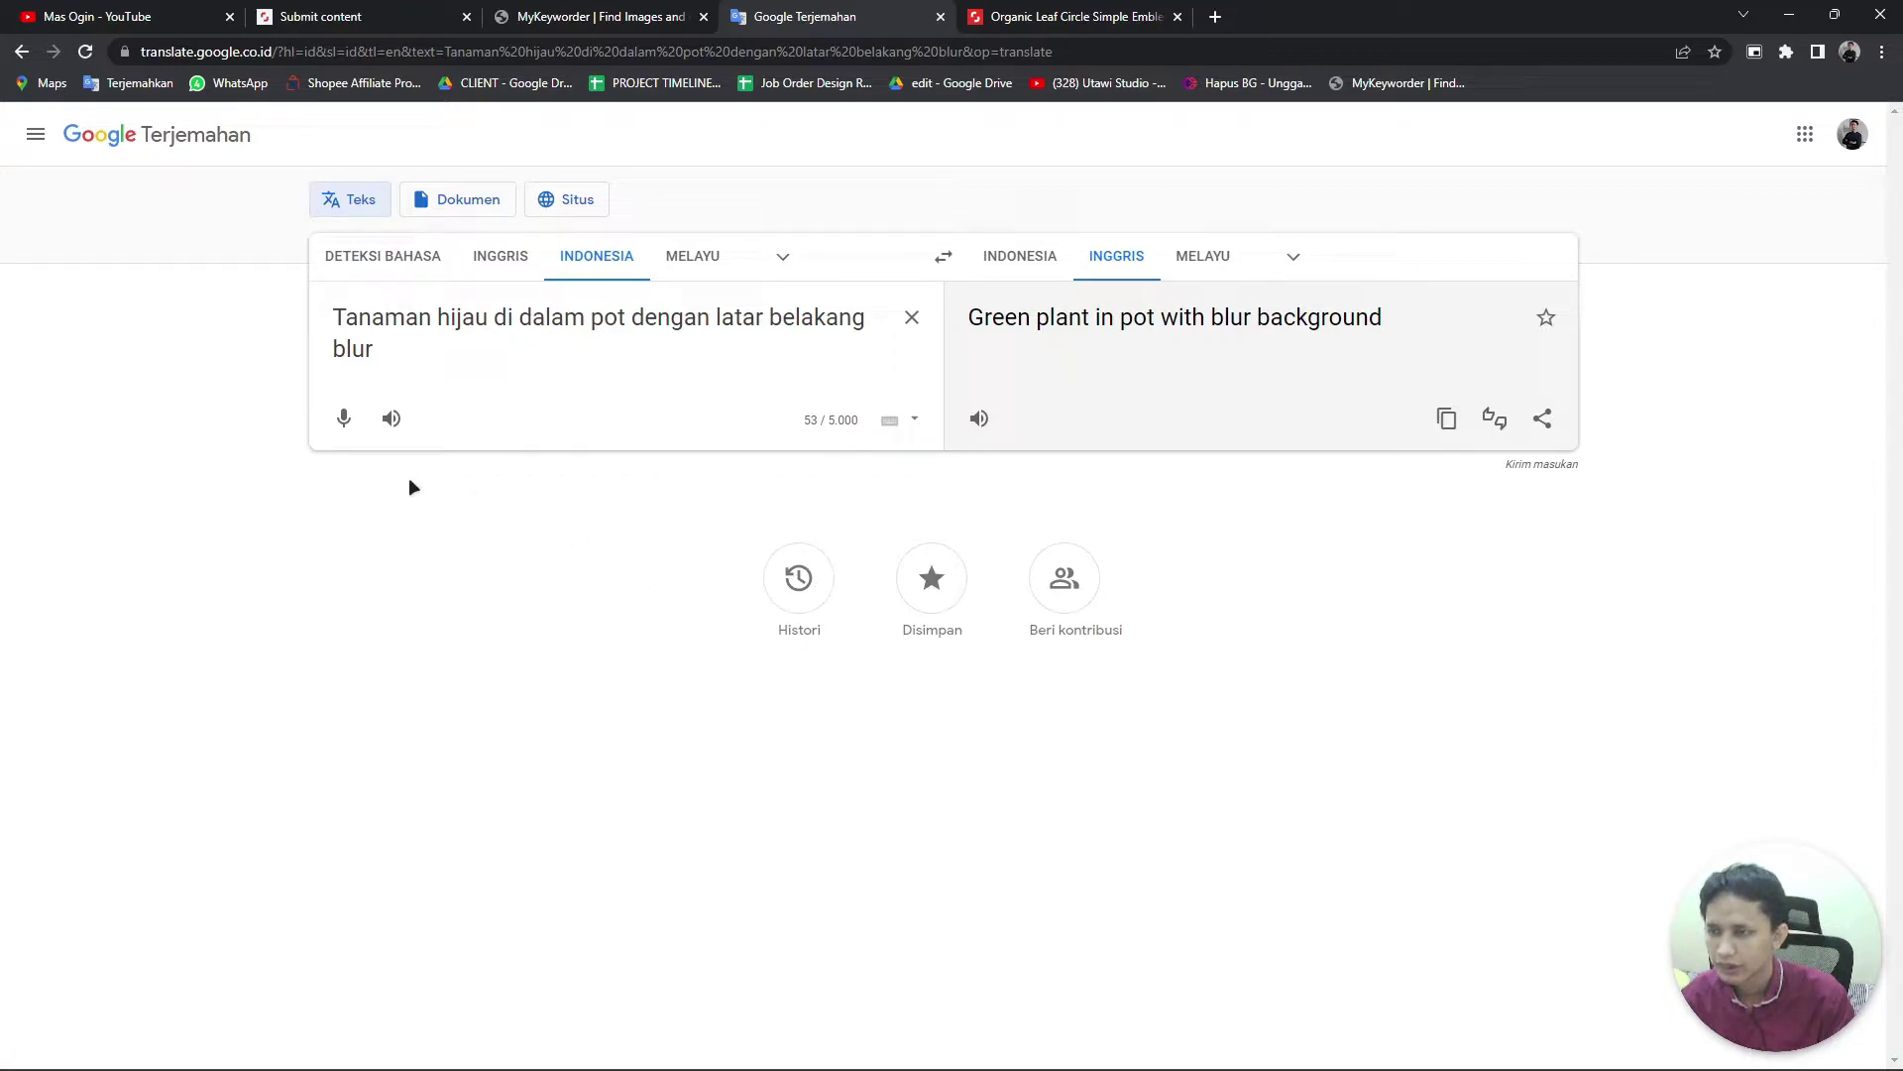
# Step: Back in Shutterstock, enter "Green plant in pot with blur background" as the photo's description and keep its usage set to Commercial
pyautogui.click(385, 17)
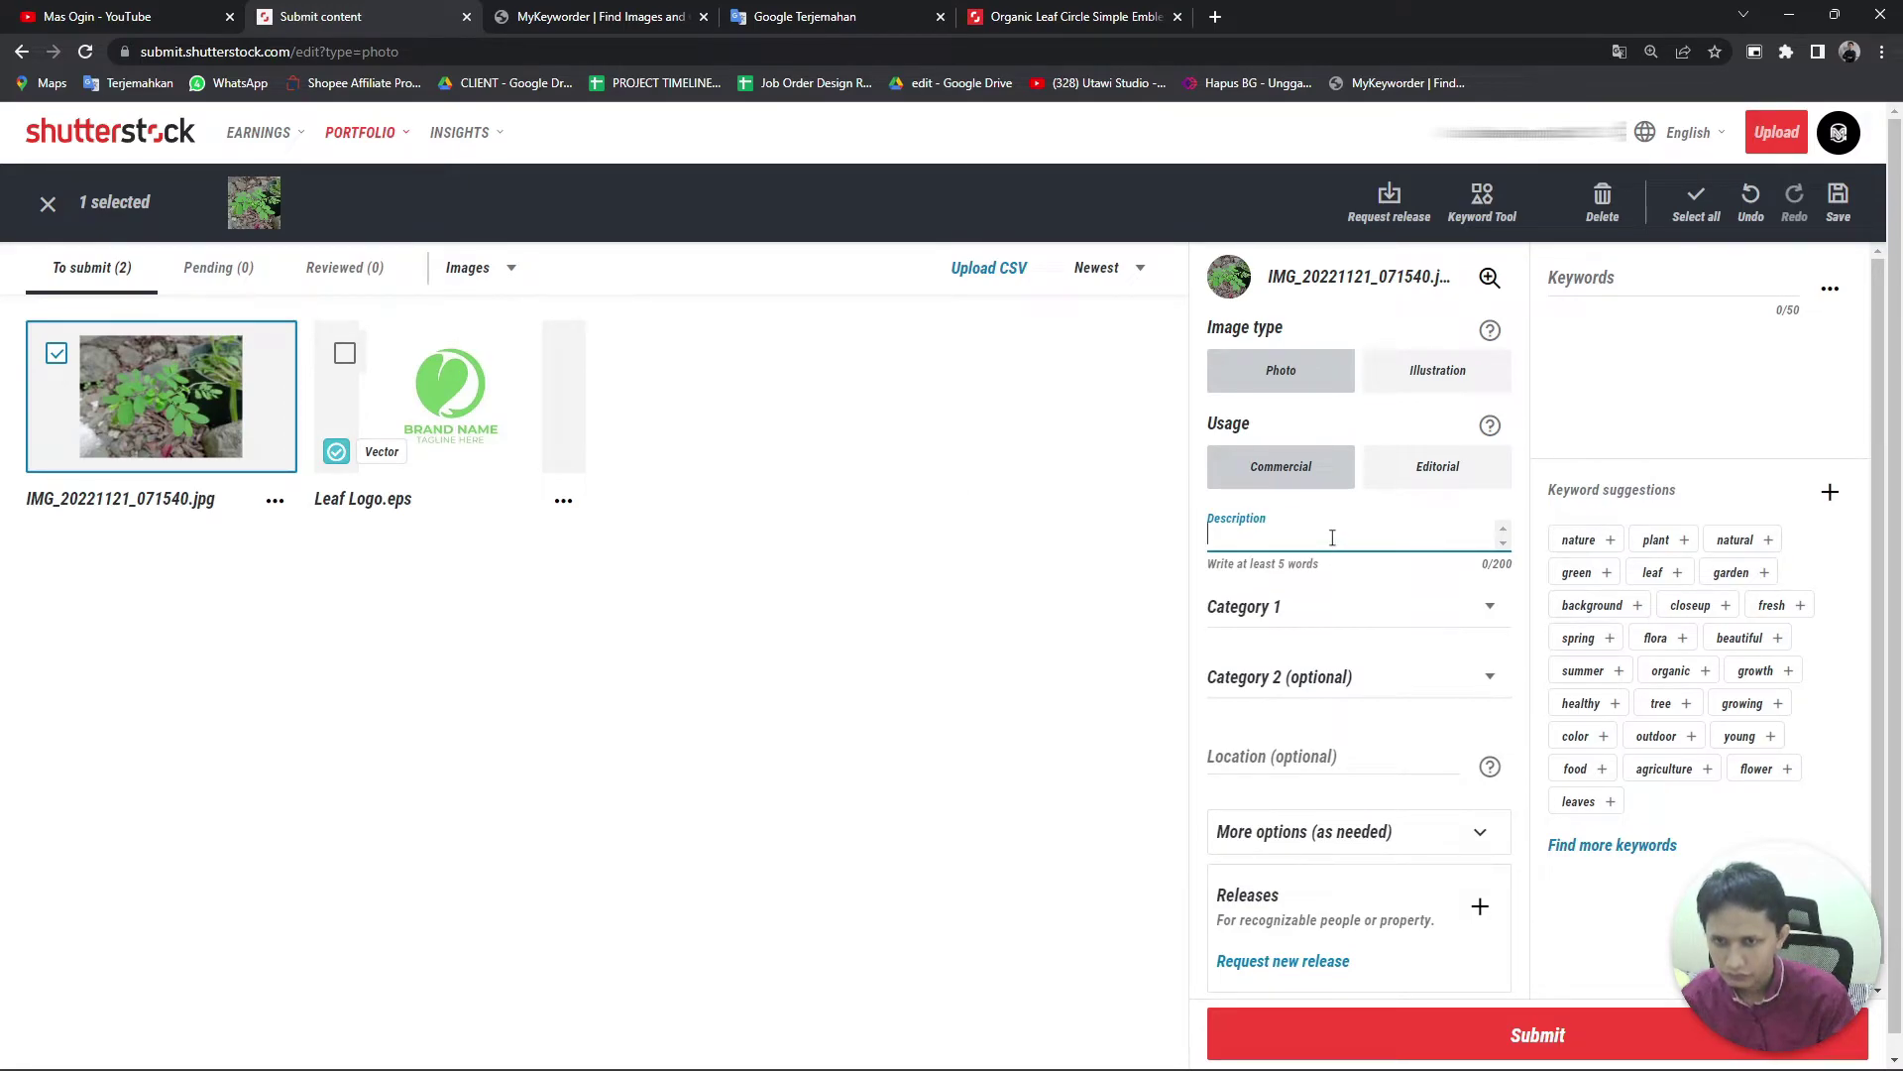
pyautogui.write('Green plant in pot with blur background')
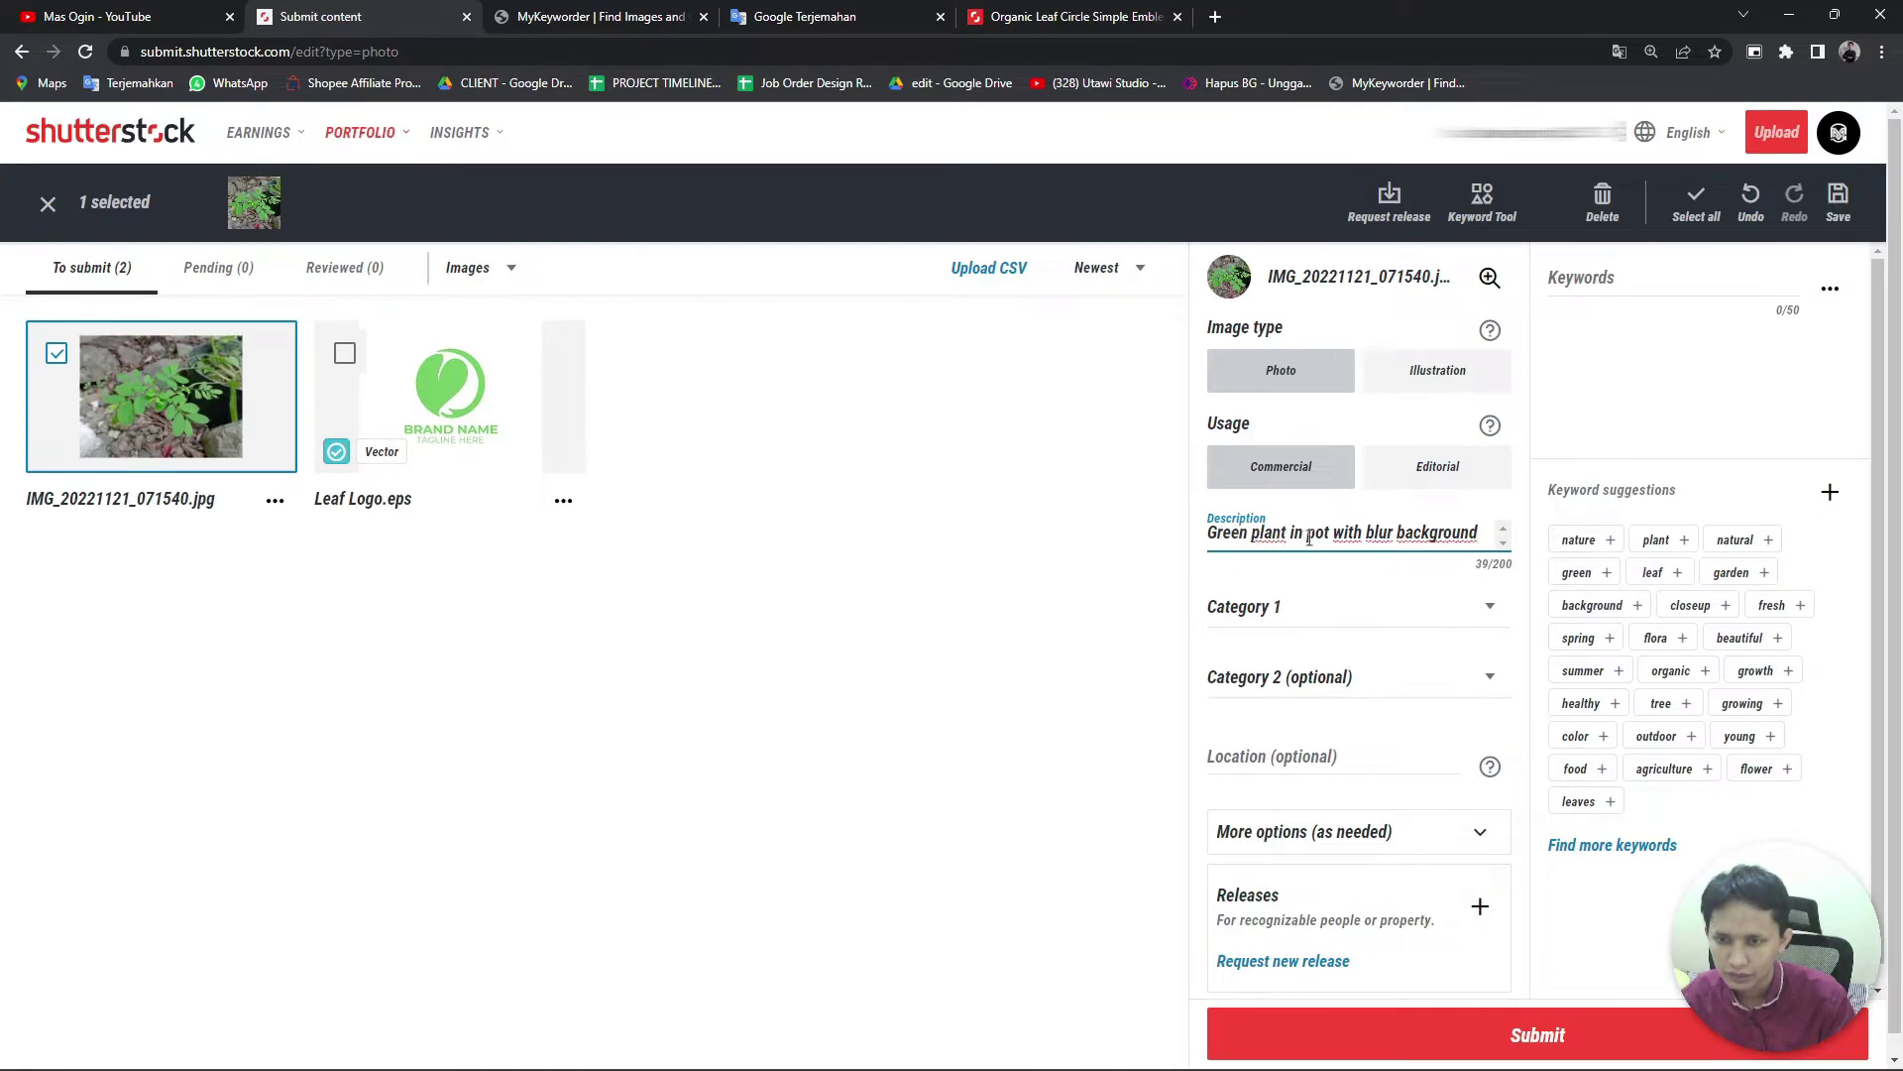
pyautogui.click(1263, 468)
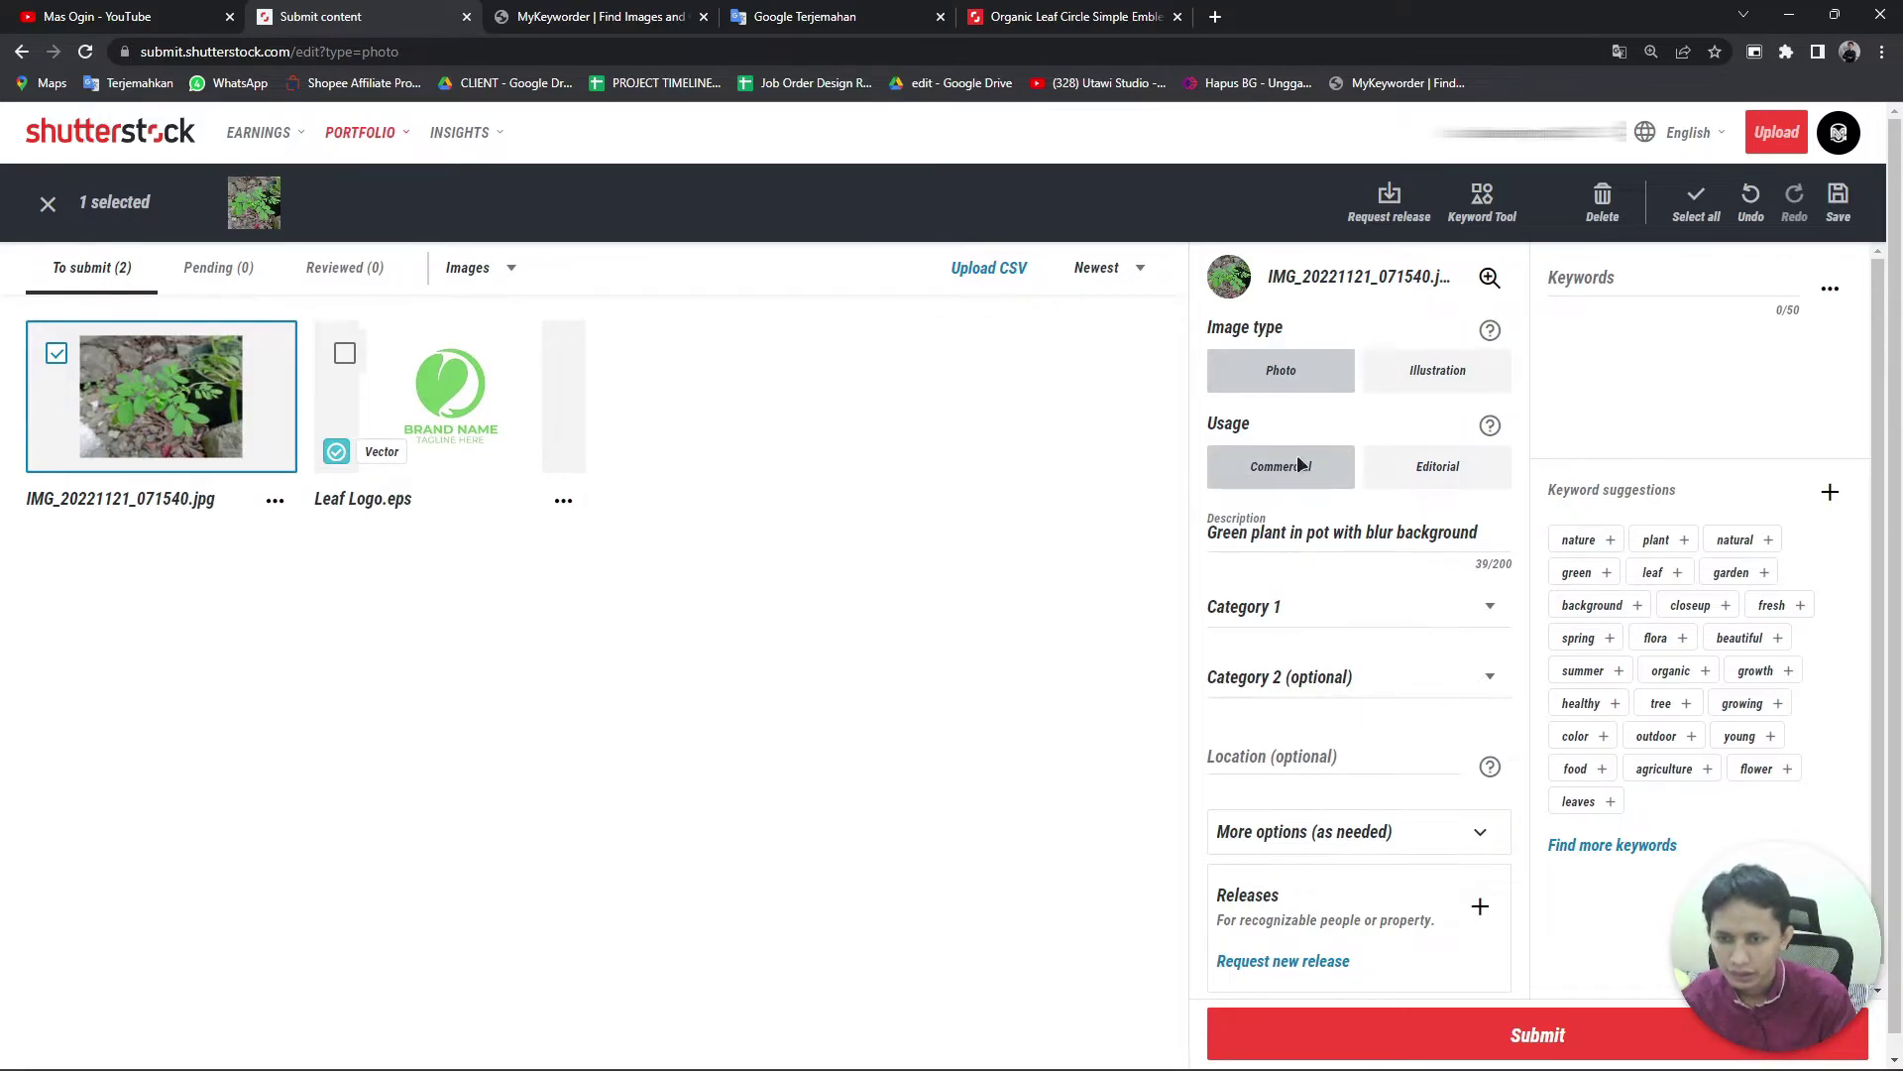
# Step: Set the first category of IMG_20221121_071540.jpg to Nature
pyautogui.click(1320, 603)
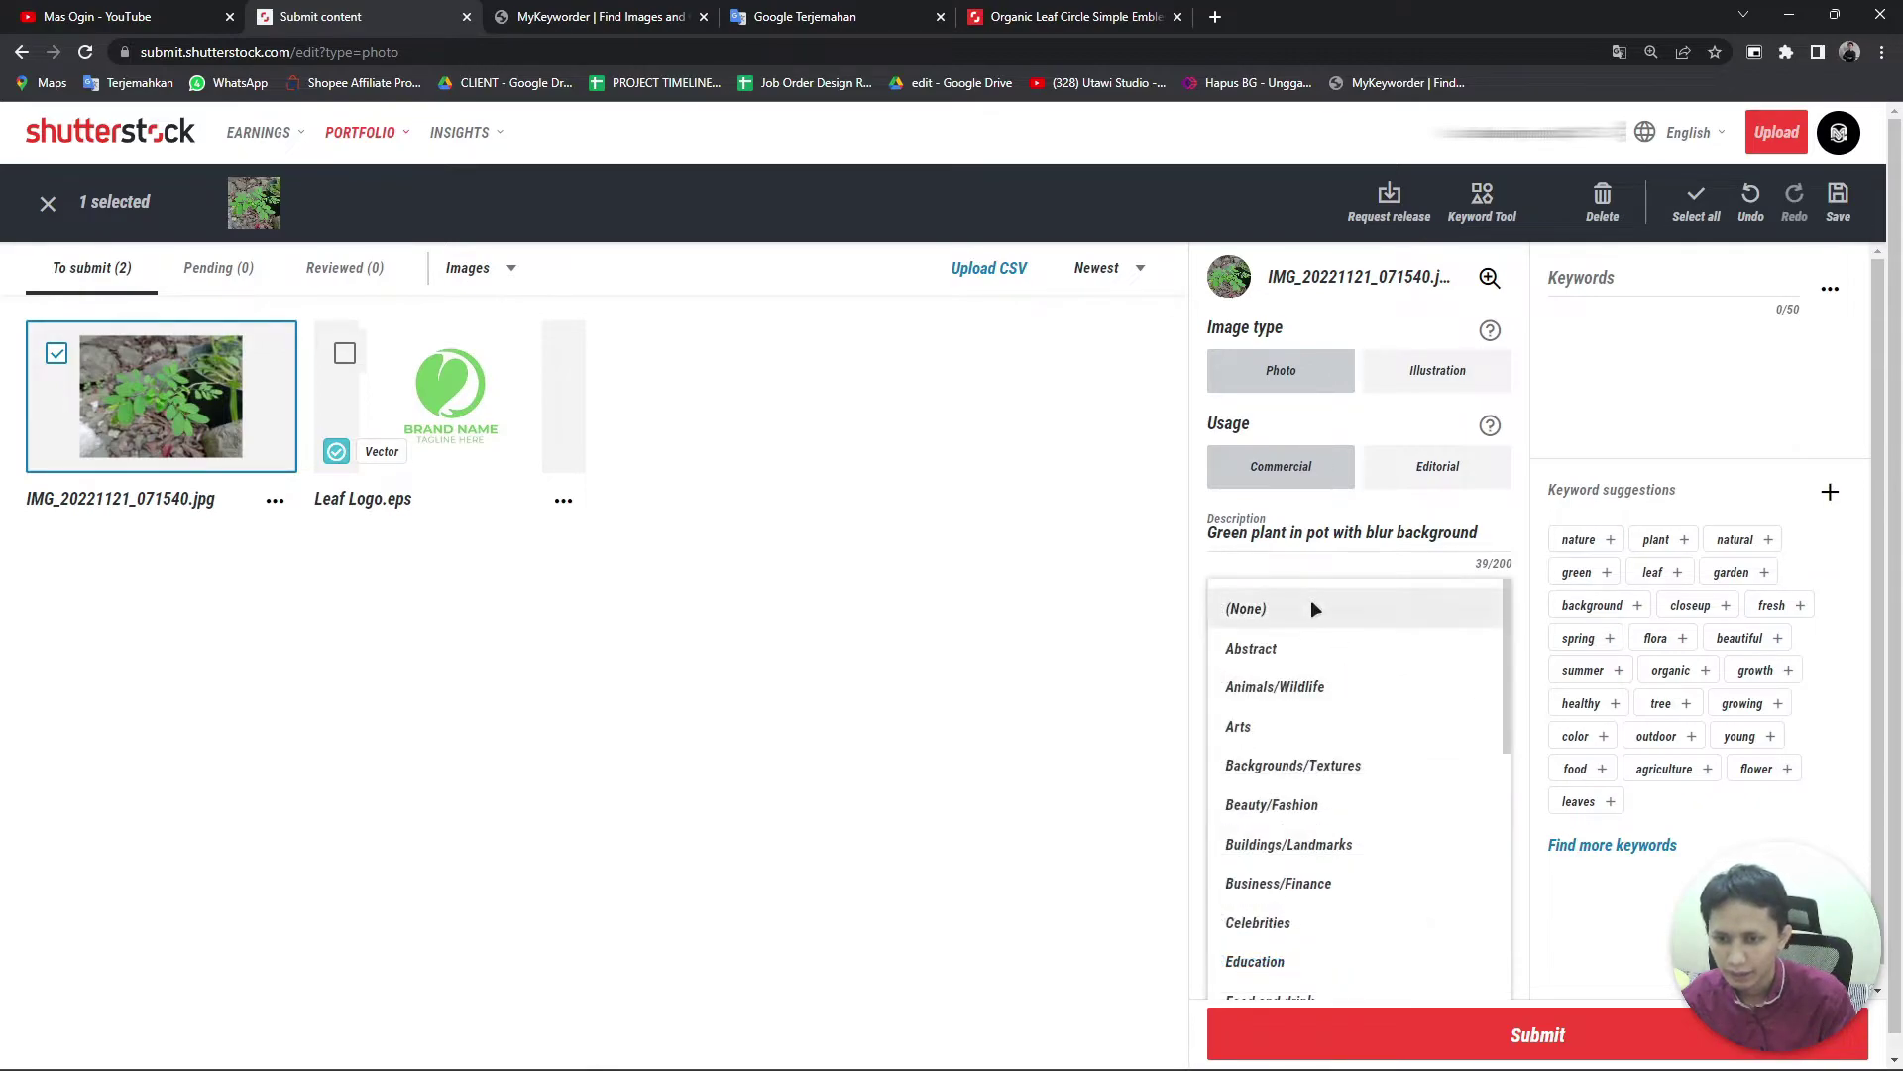
pyautogui.scroll(-1, 1329, 720)
pyautogui.scroll(-1, 1327, 722)
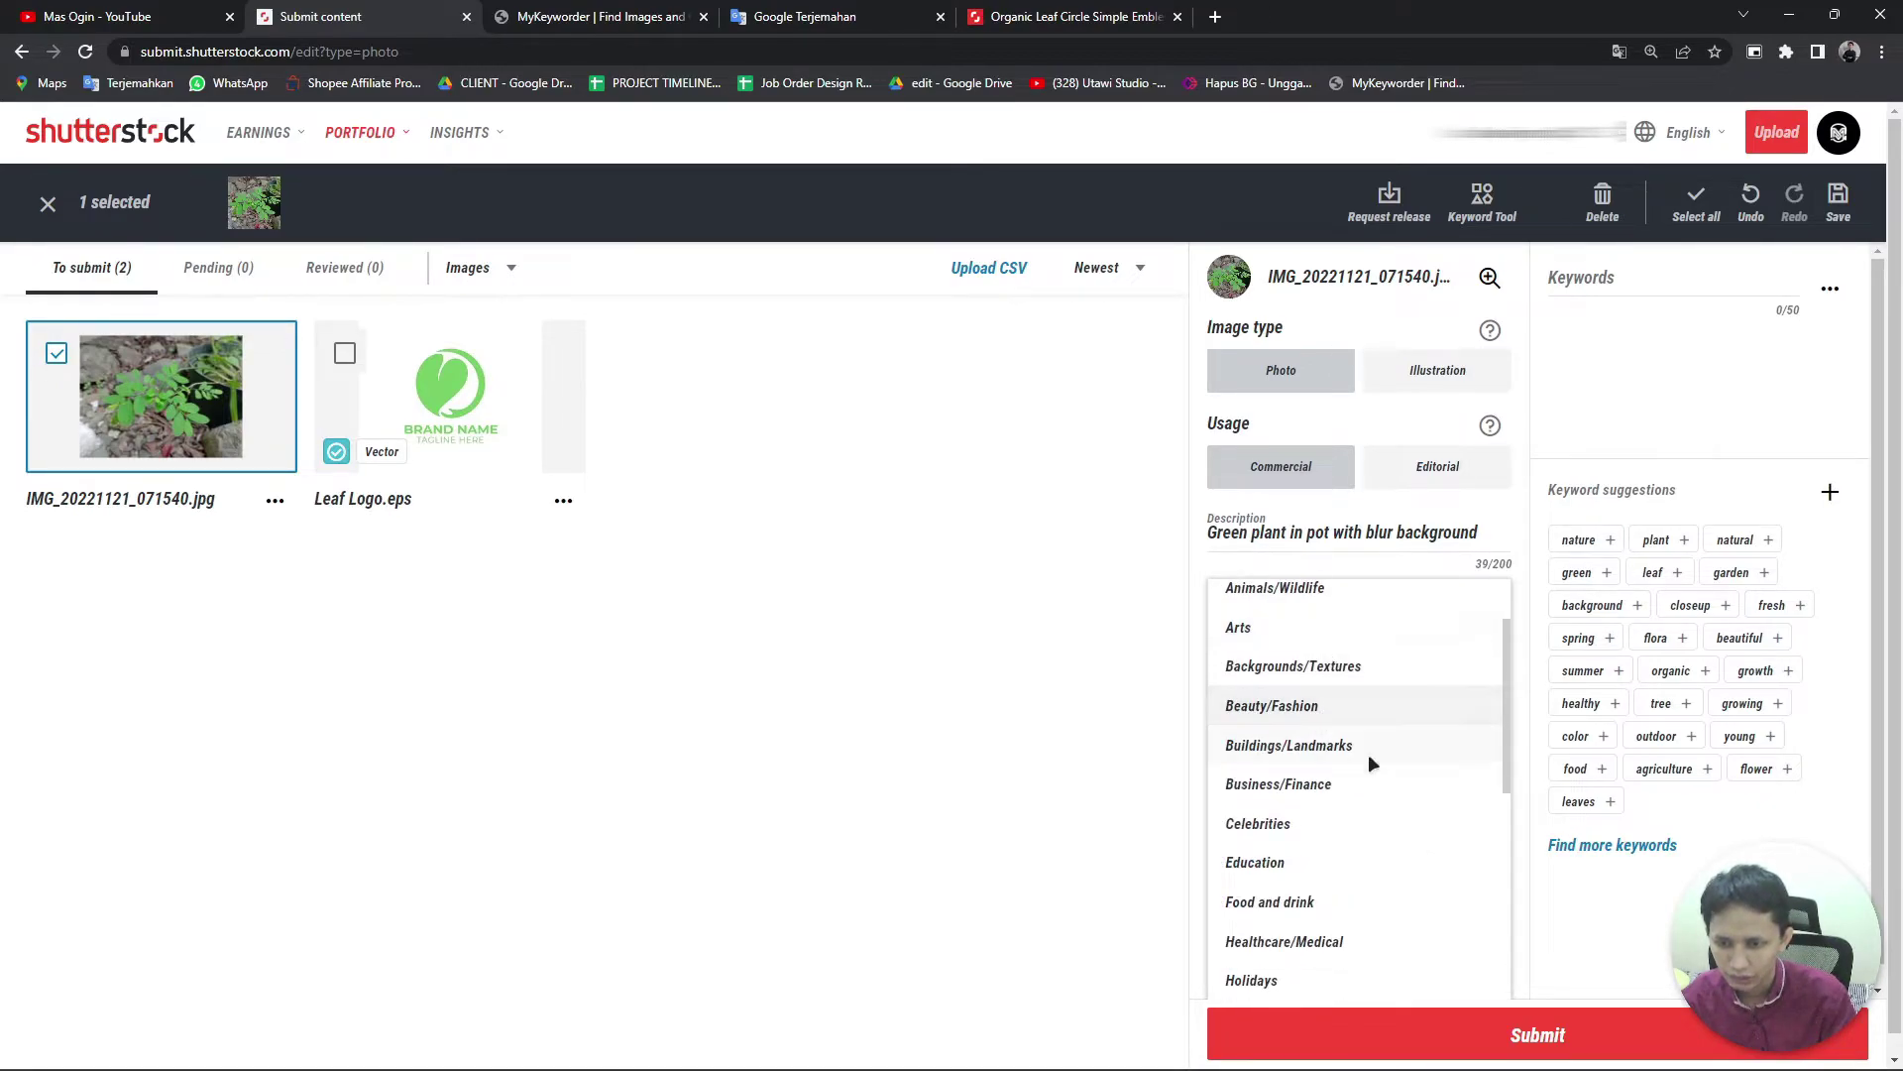
pyautogui.scroll(-3, 1355, 747)
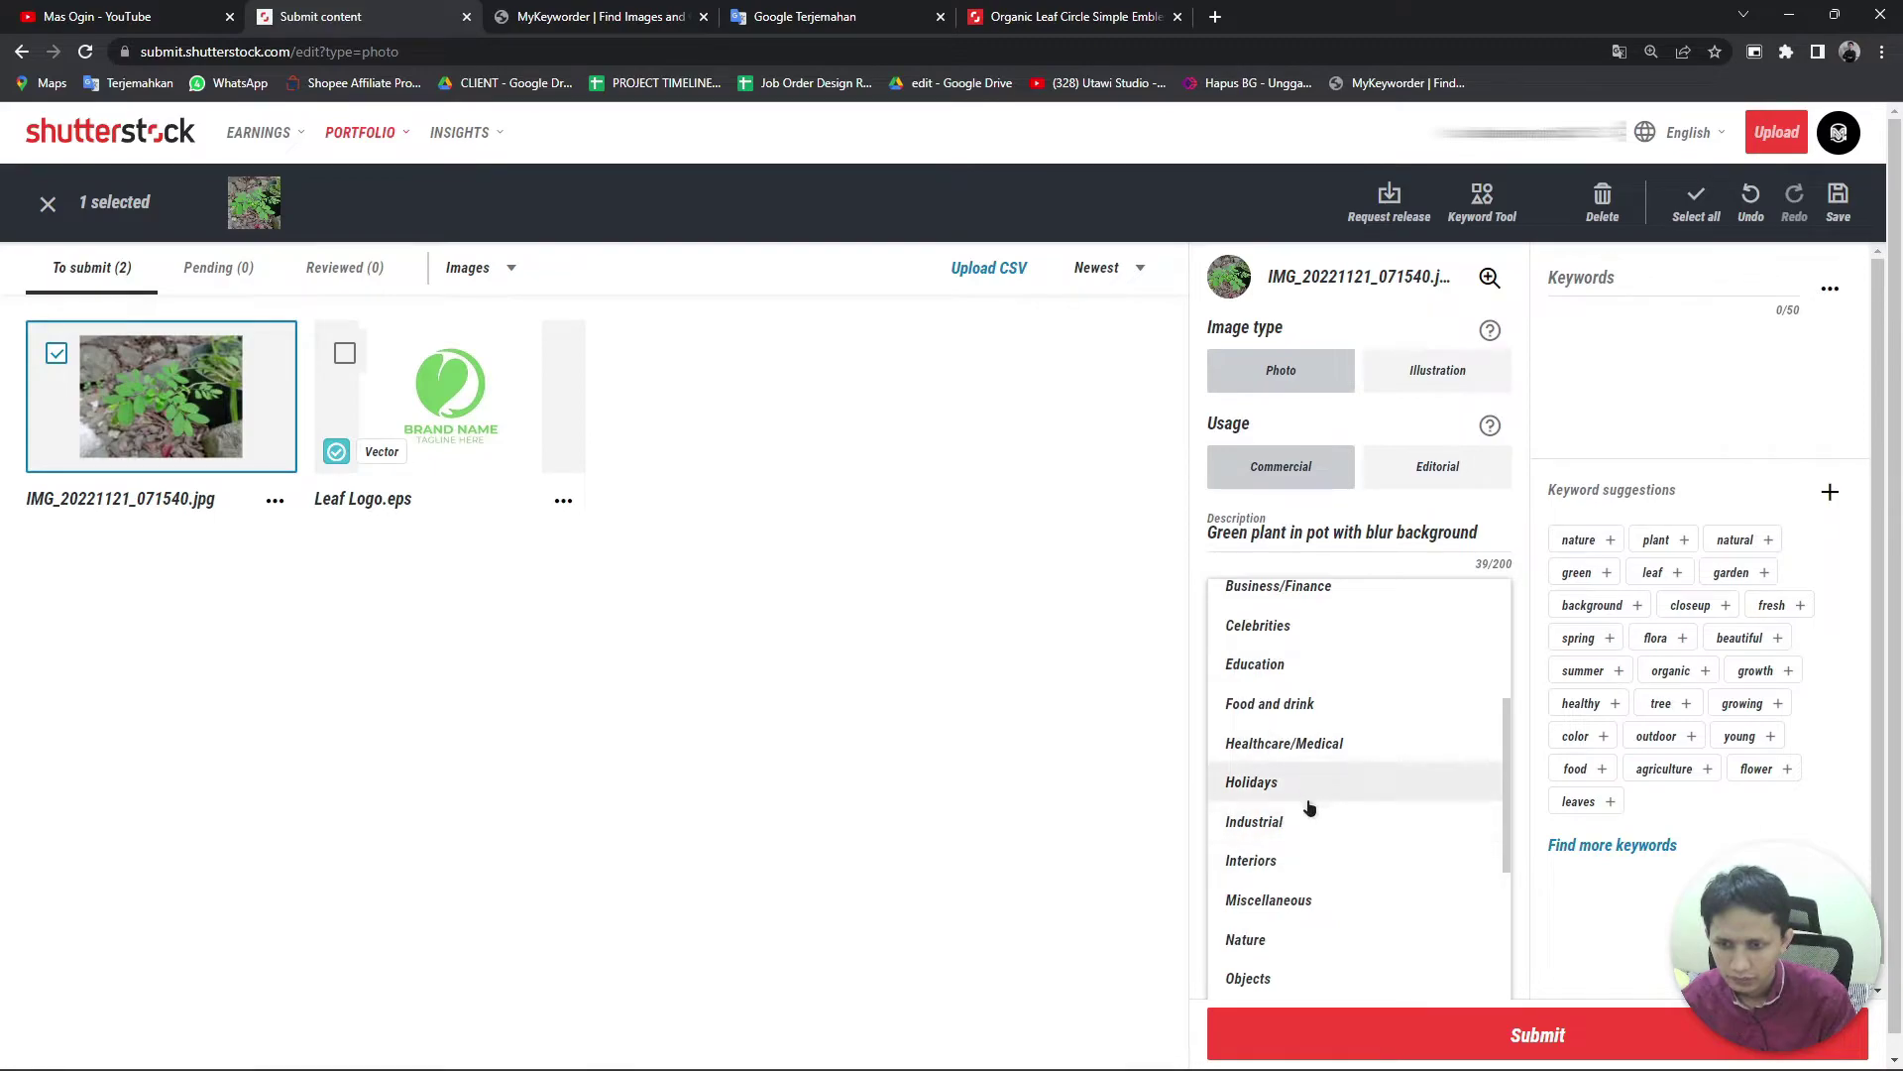
pyautogui.click(1289, 938)
# Step: Set the optional second category of IMG_20221121_071540.jpg to Parks/Outdoor
pyautogui.click(1344, 672)
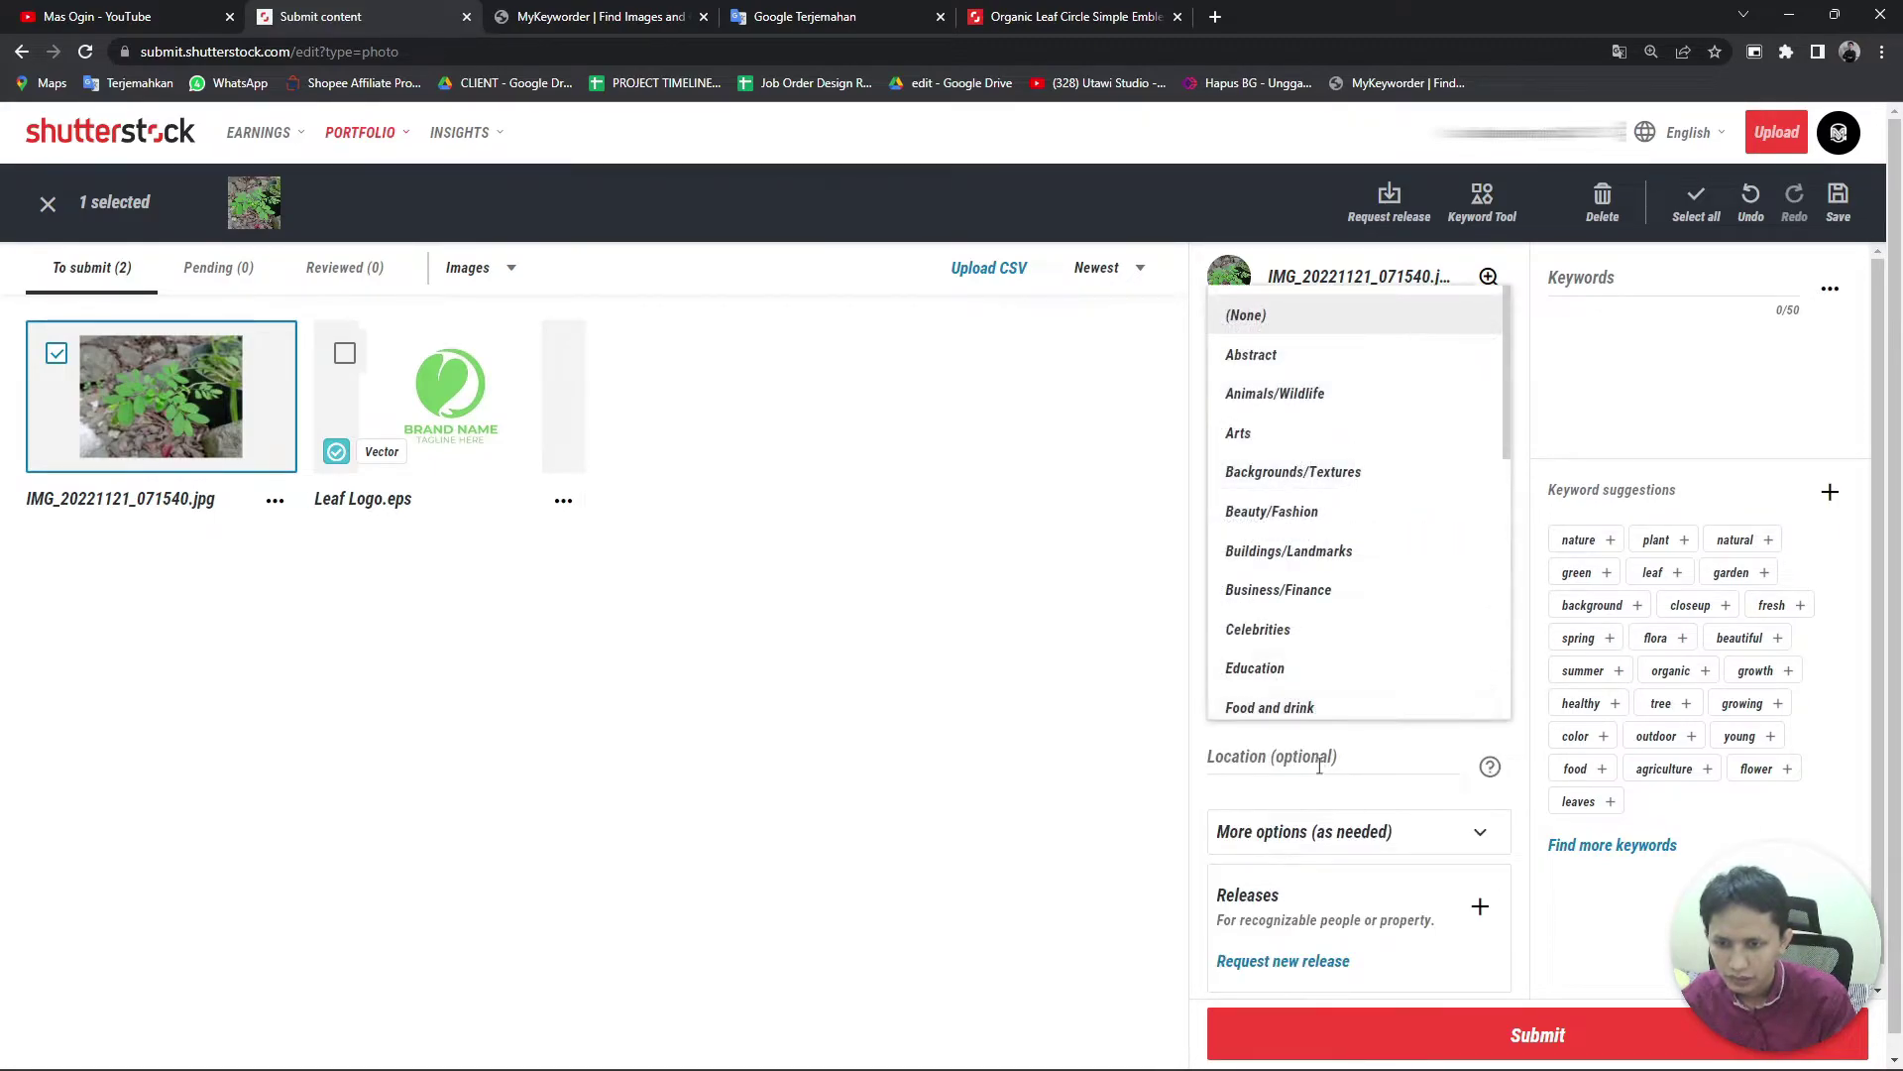
pyautogui.scroll(-5, 1342, 570)
pyautogui.scroll(-1, 1342, 572)
pyautogui.scroll(-2, 1313, 595)
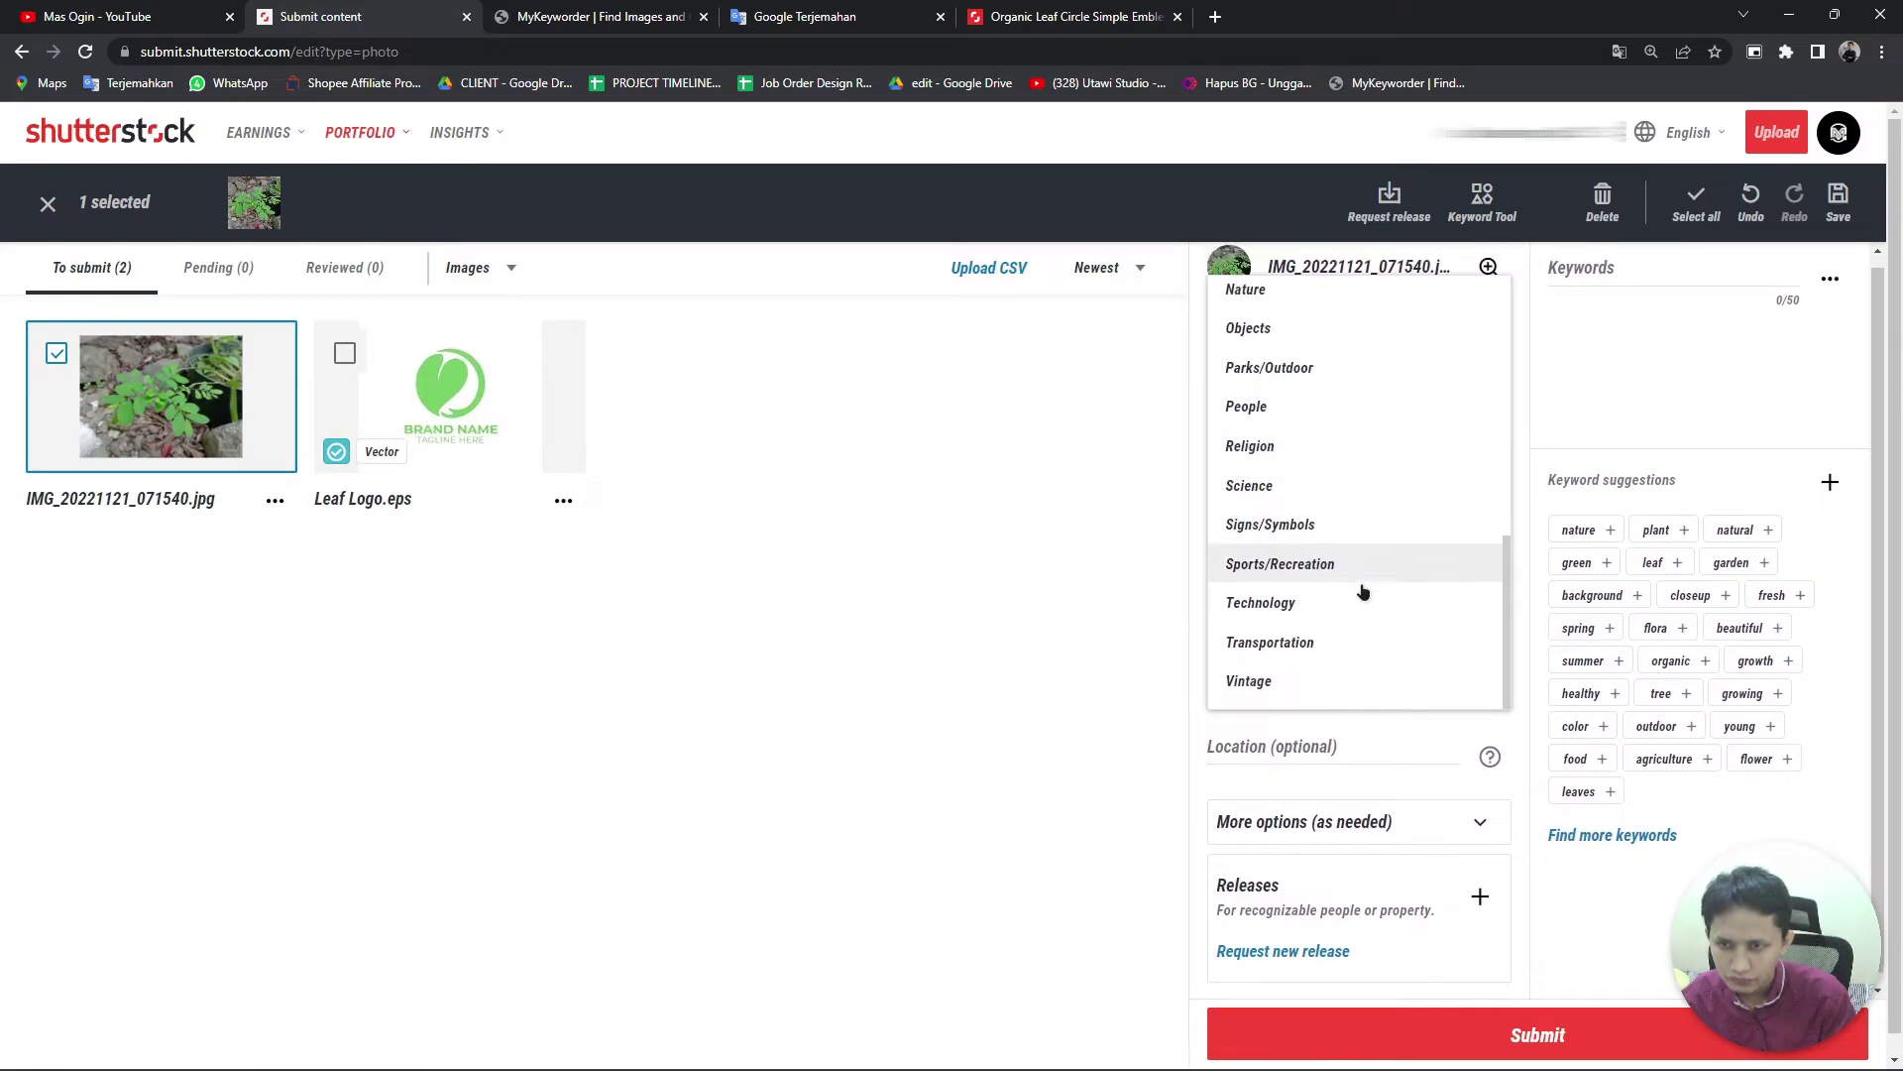
pyautogui.scroll(2, 1359, 593)
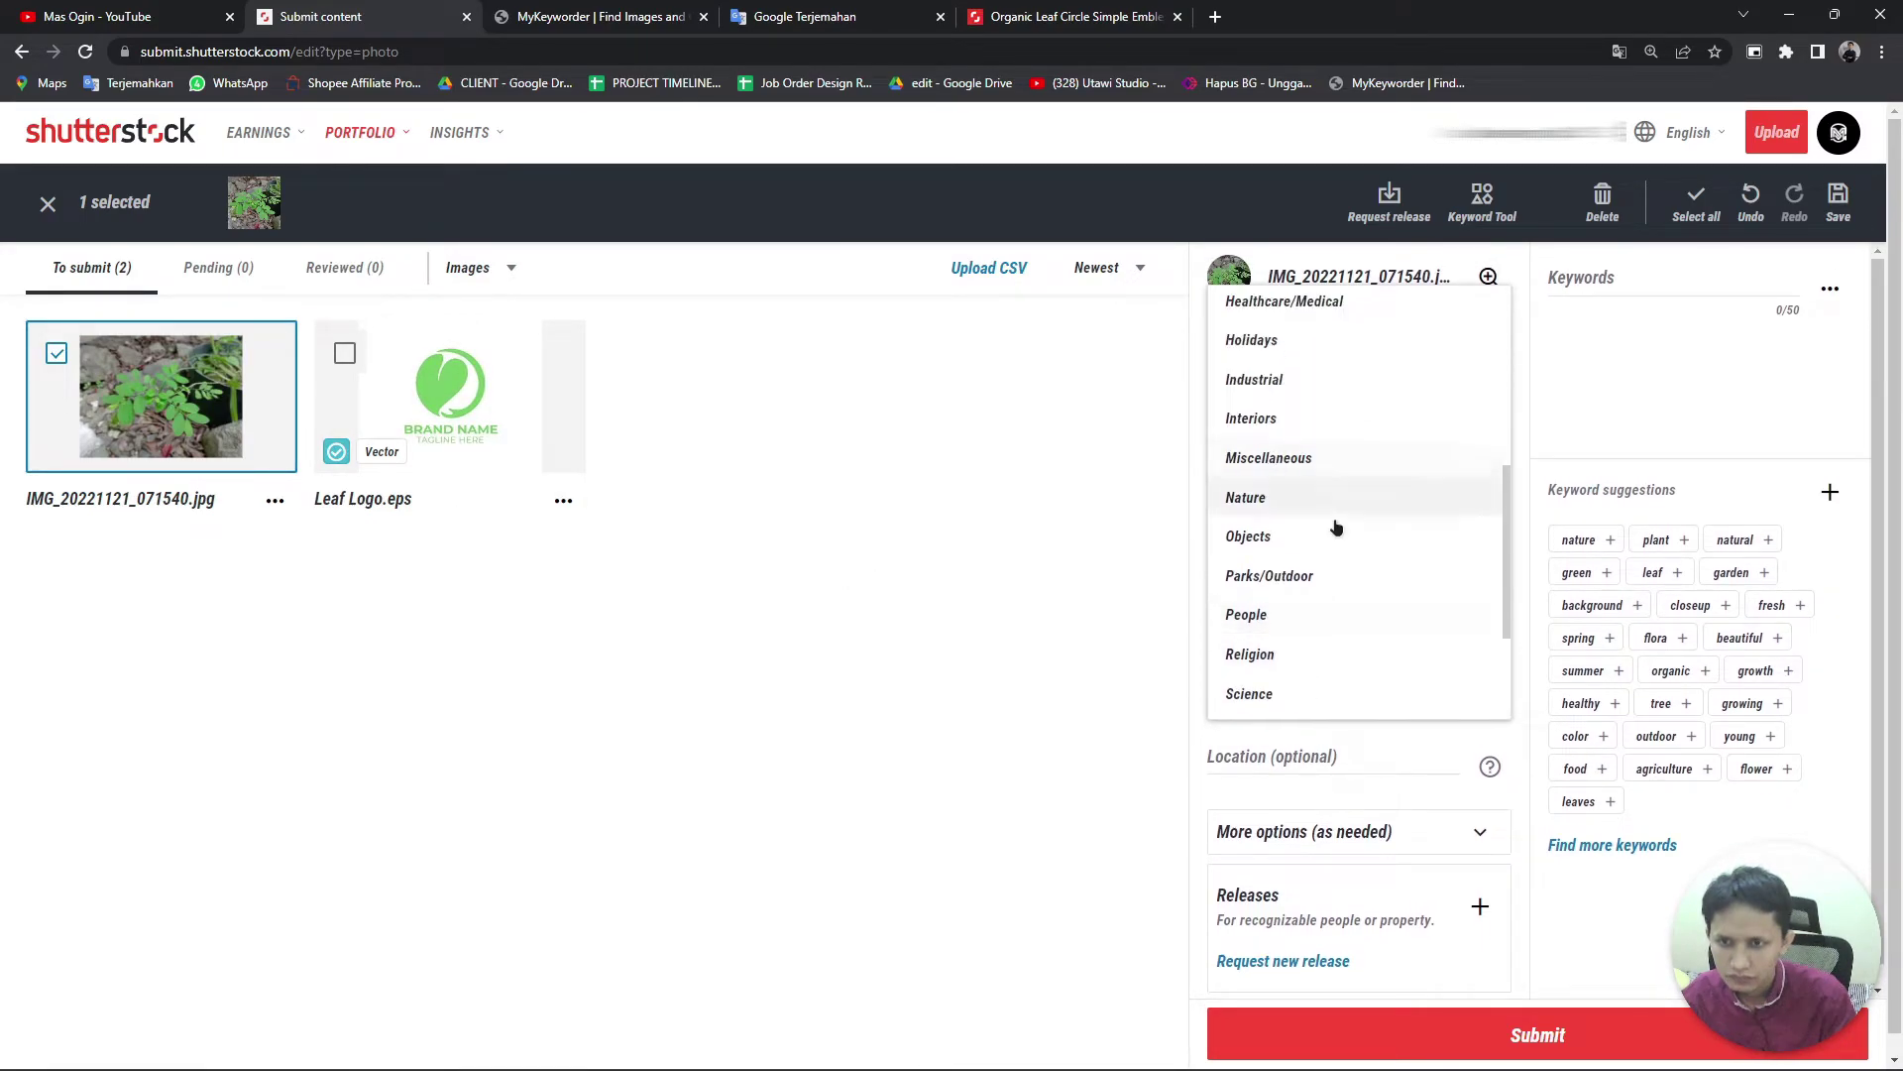
pyautogui.click(1331, 579)
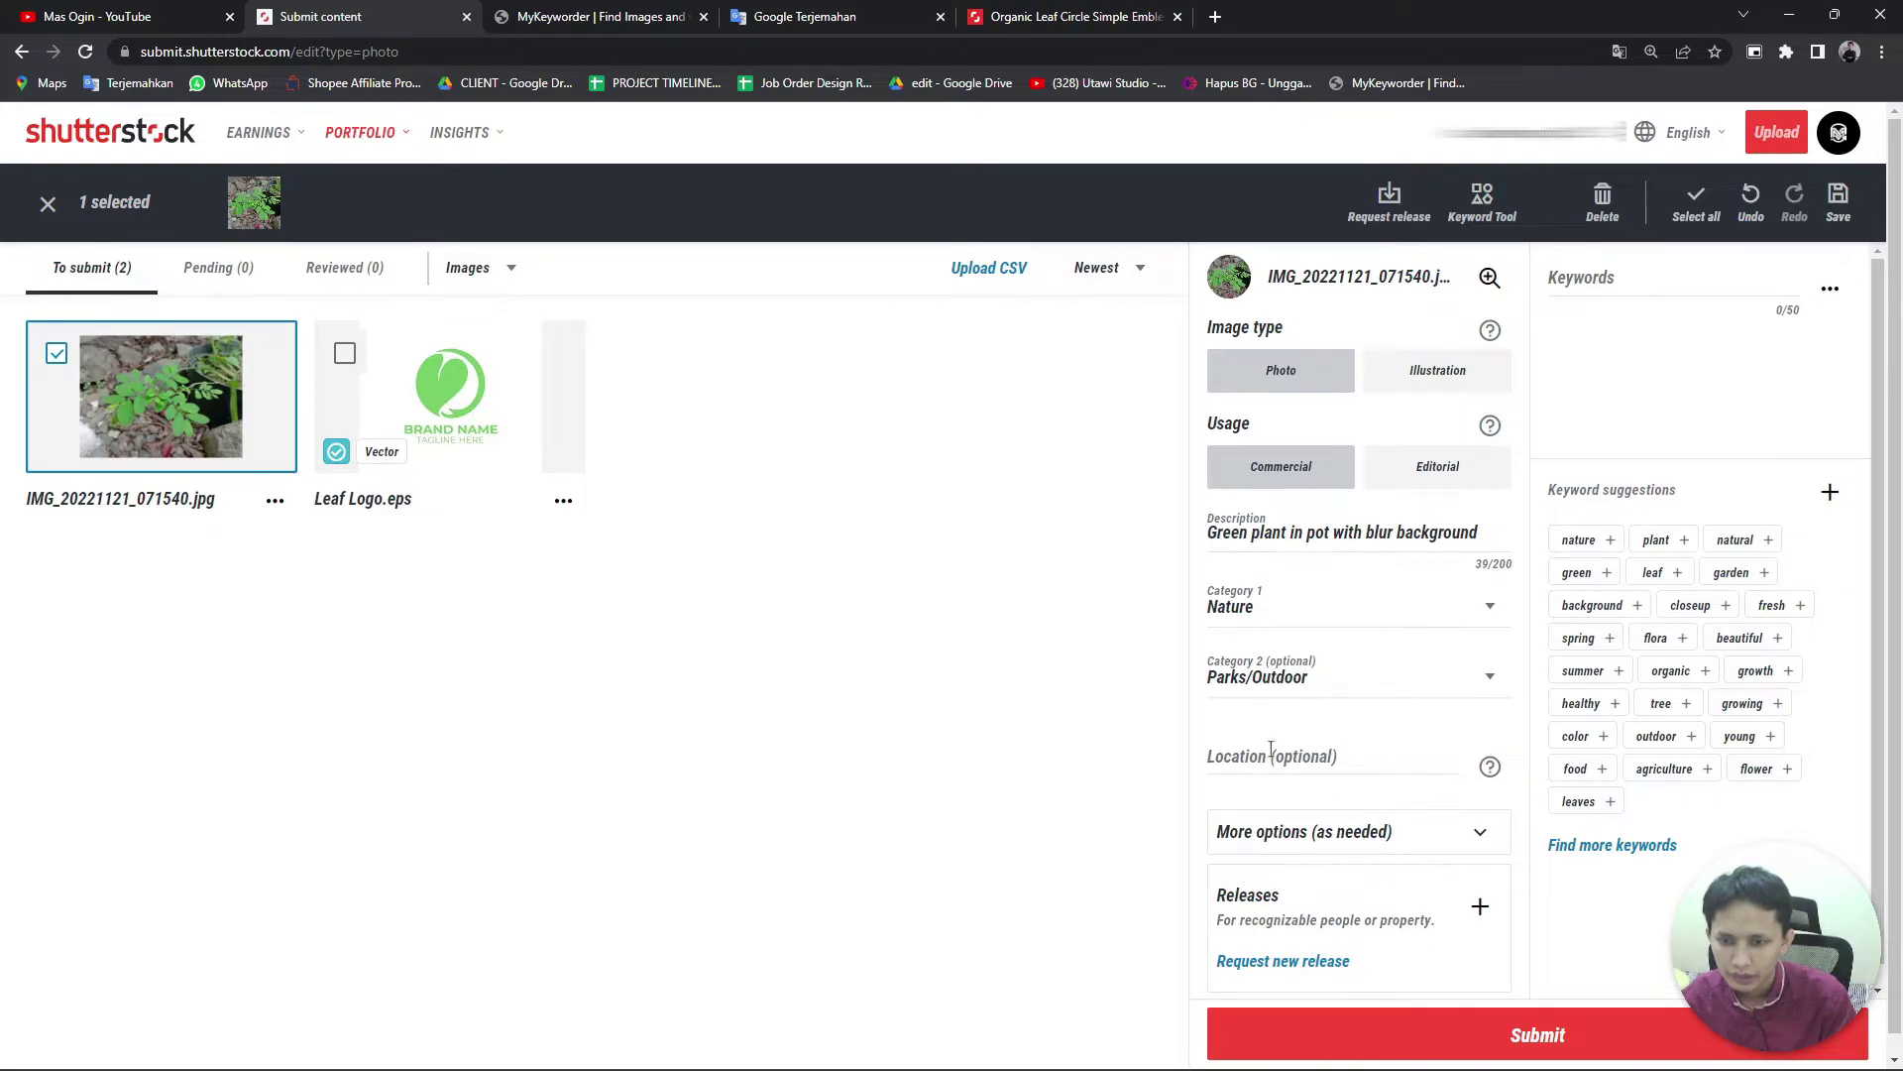
# Step: Copy the exported Leaf keywords from MyKeyworder and add them as keywords of IMG_20221121_071540.jpg in Shutterstock
pyautogui.scroll(-1, 1632, 503)
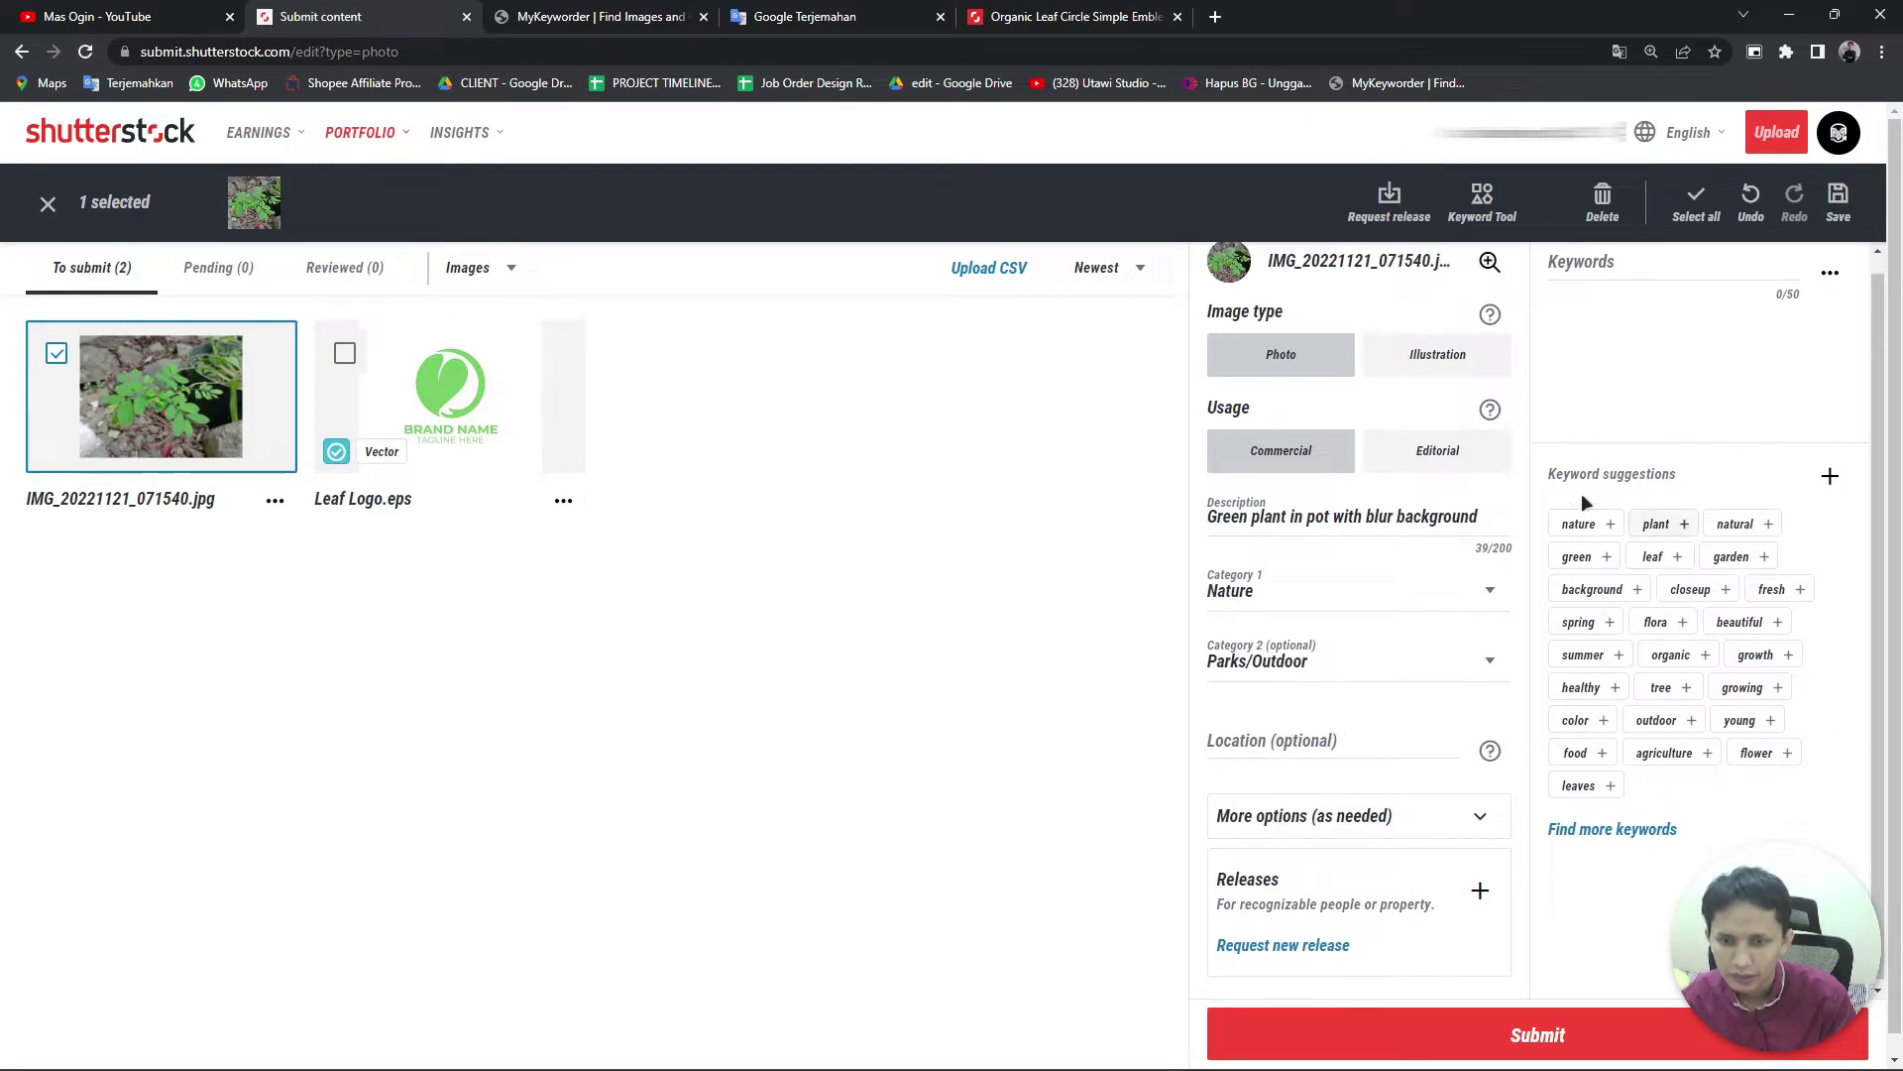
pyautogui.click(1609, 274)
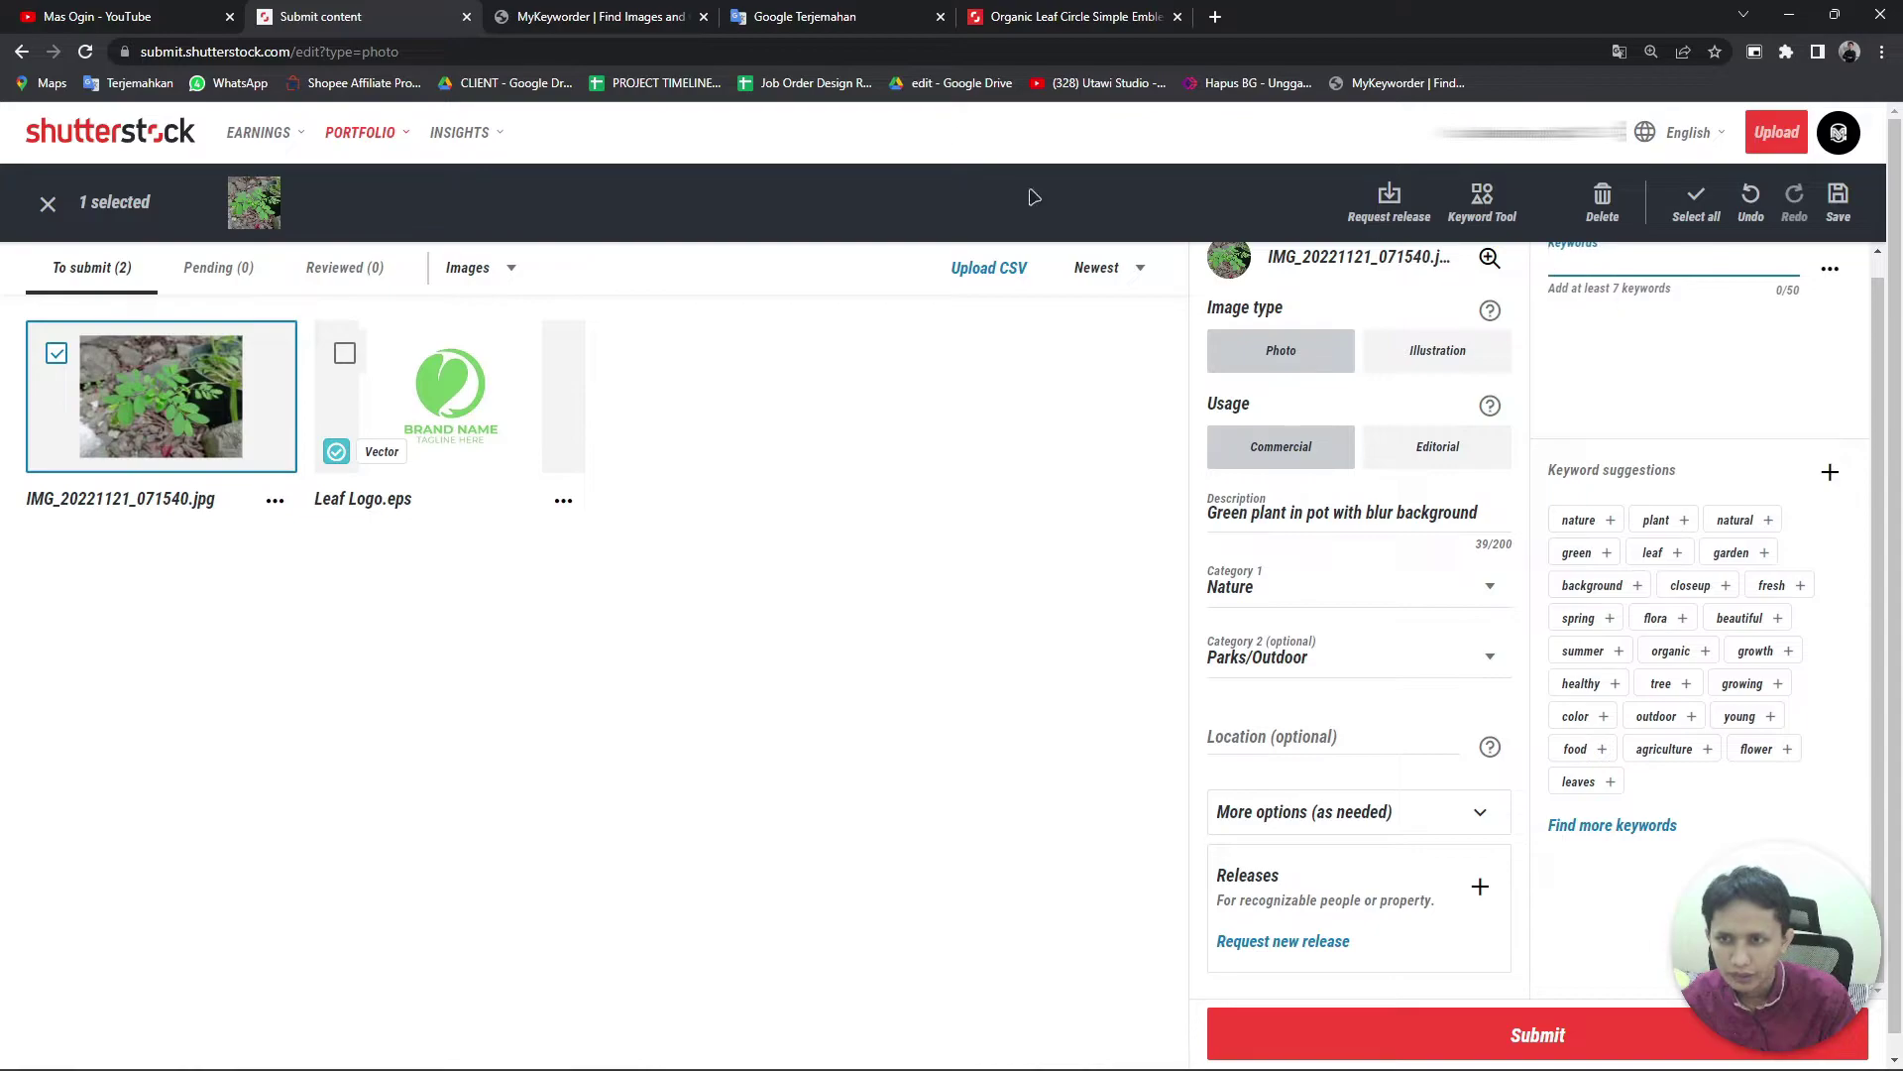
pyautogui.click(605, 17)
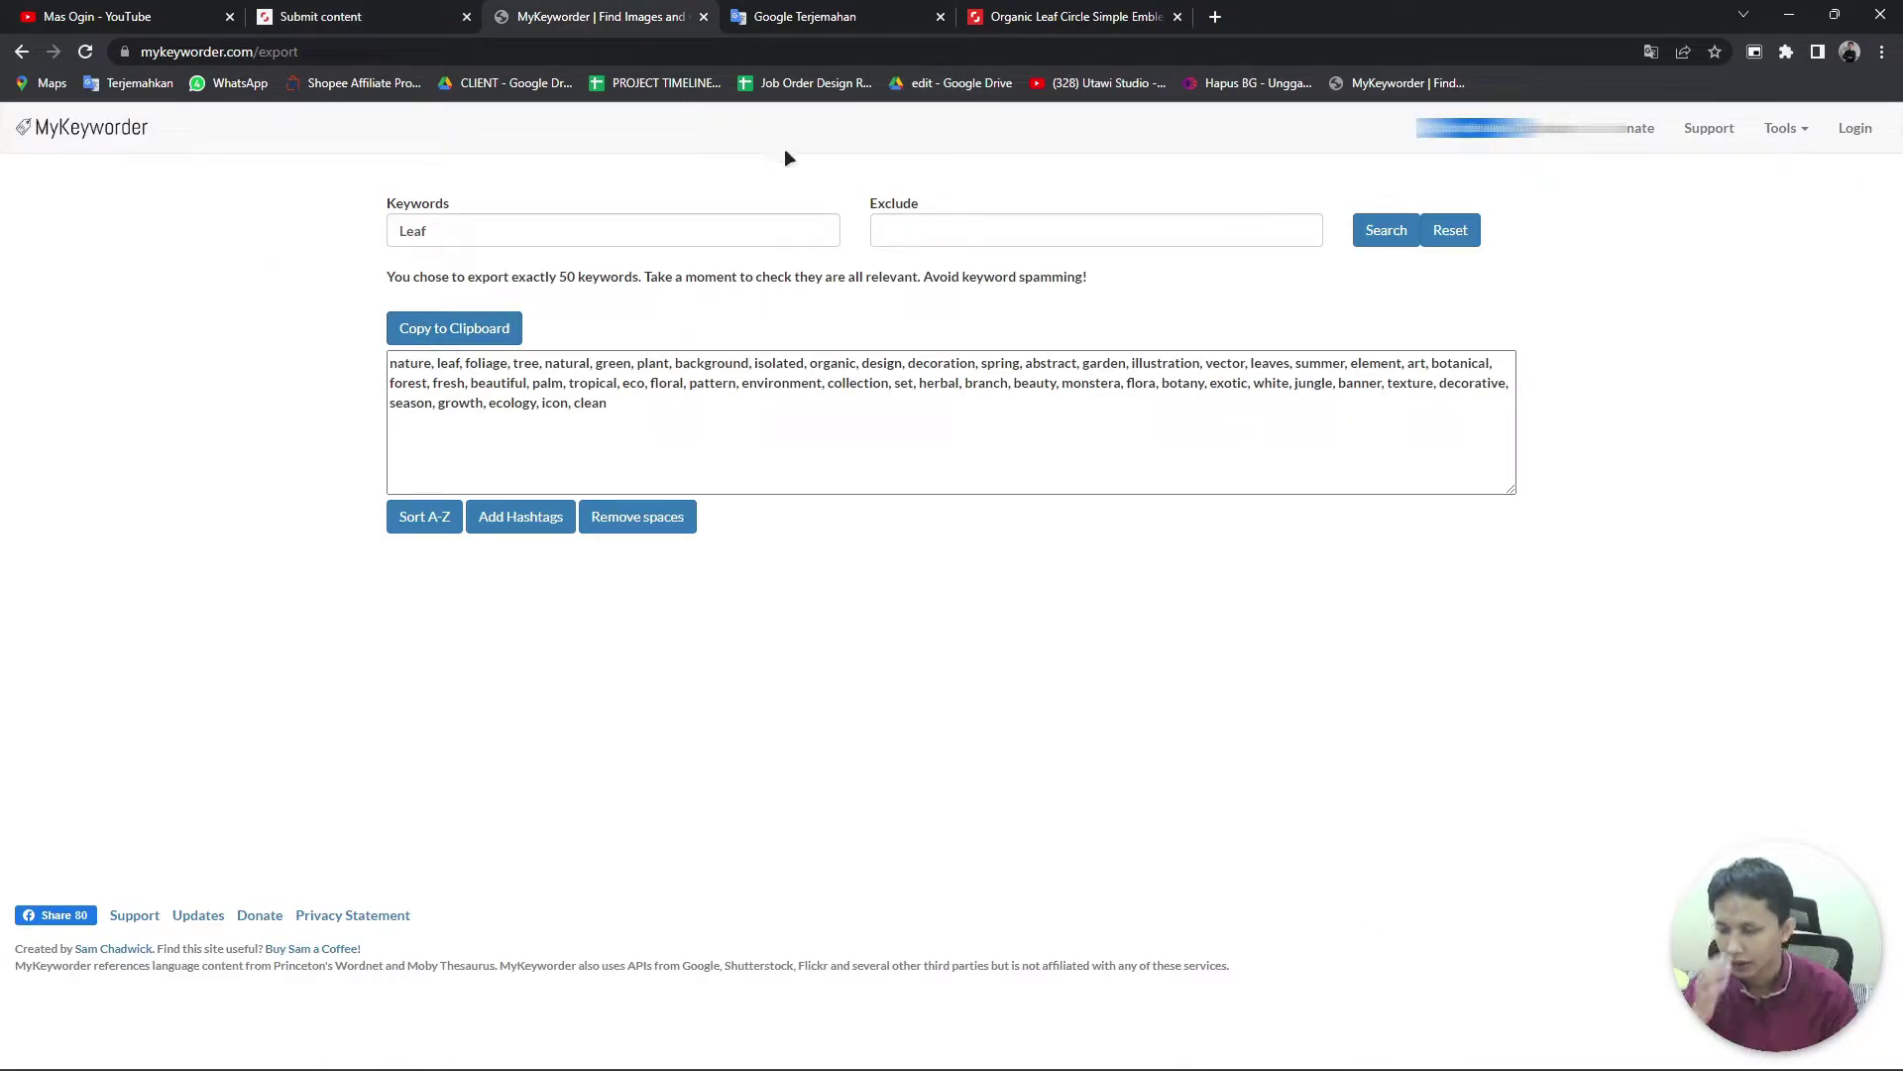
pyautogui.click(347, 20)
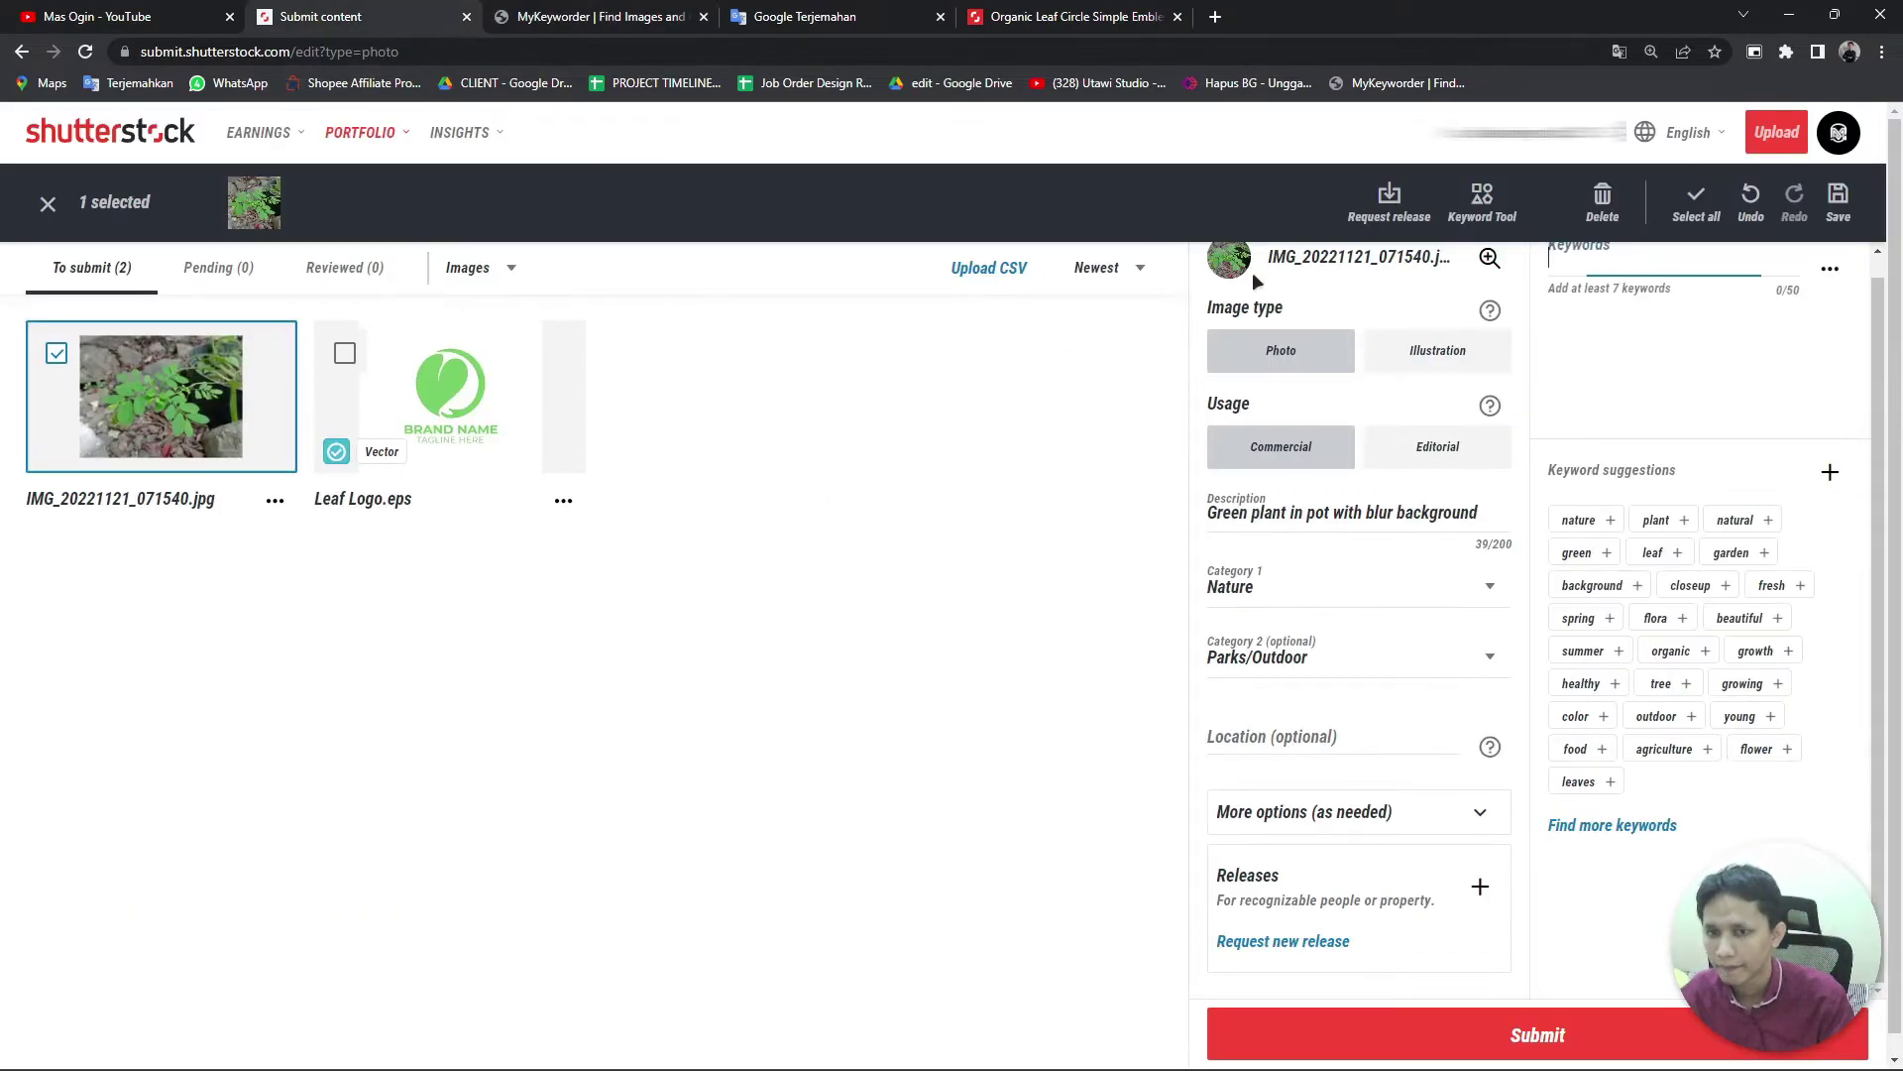
pyautogui.scroll(1, 1620, 277)
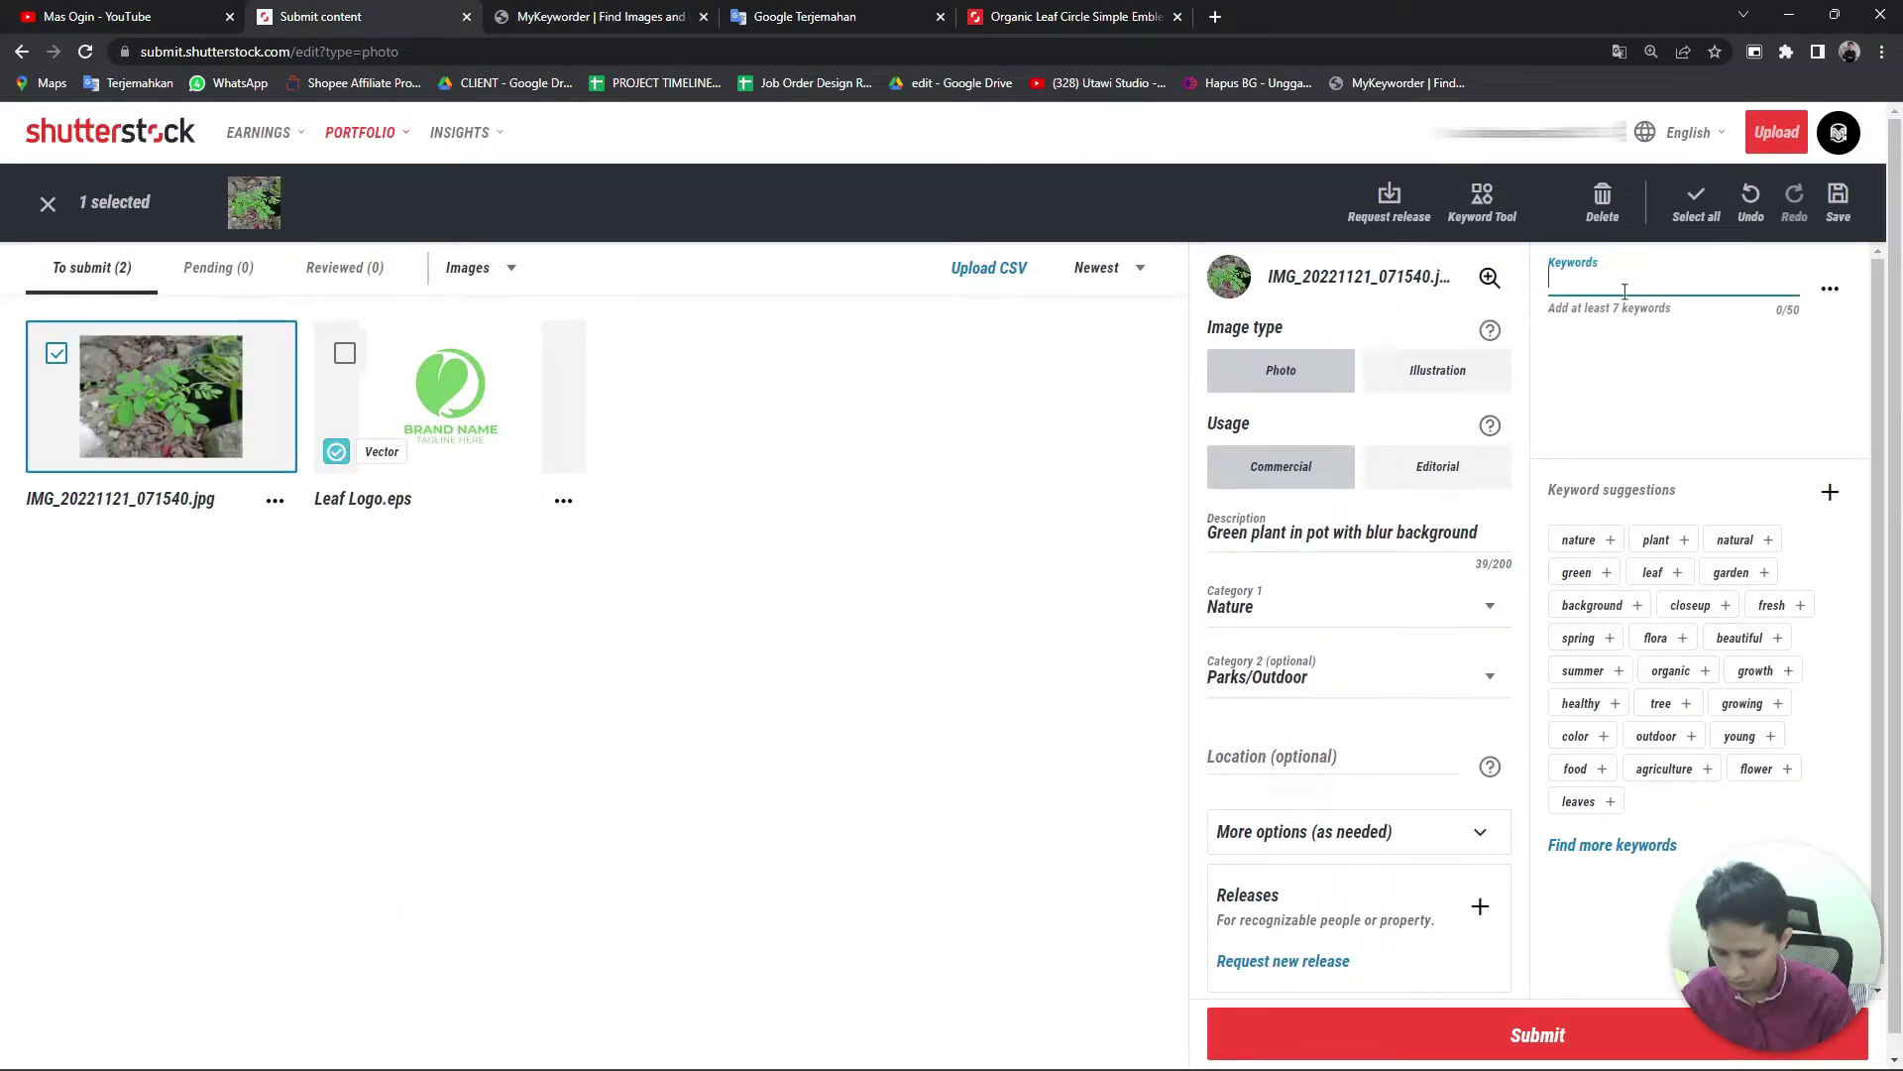
pyautogui.hotkey('ctrl', 'v')
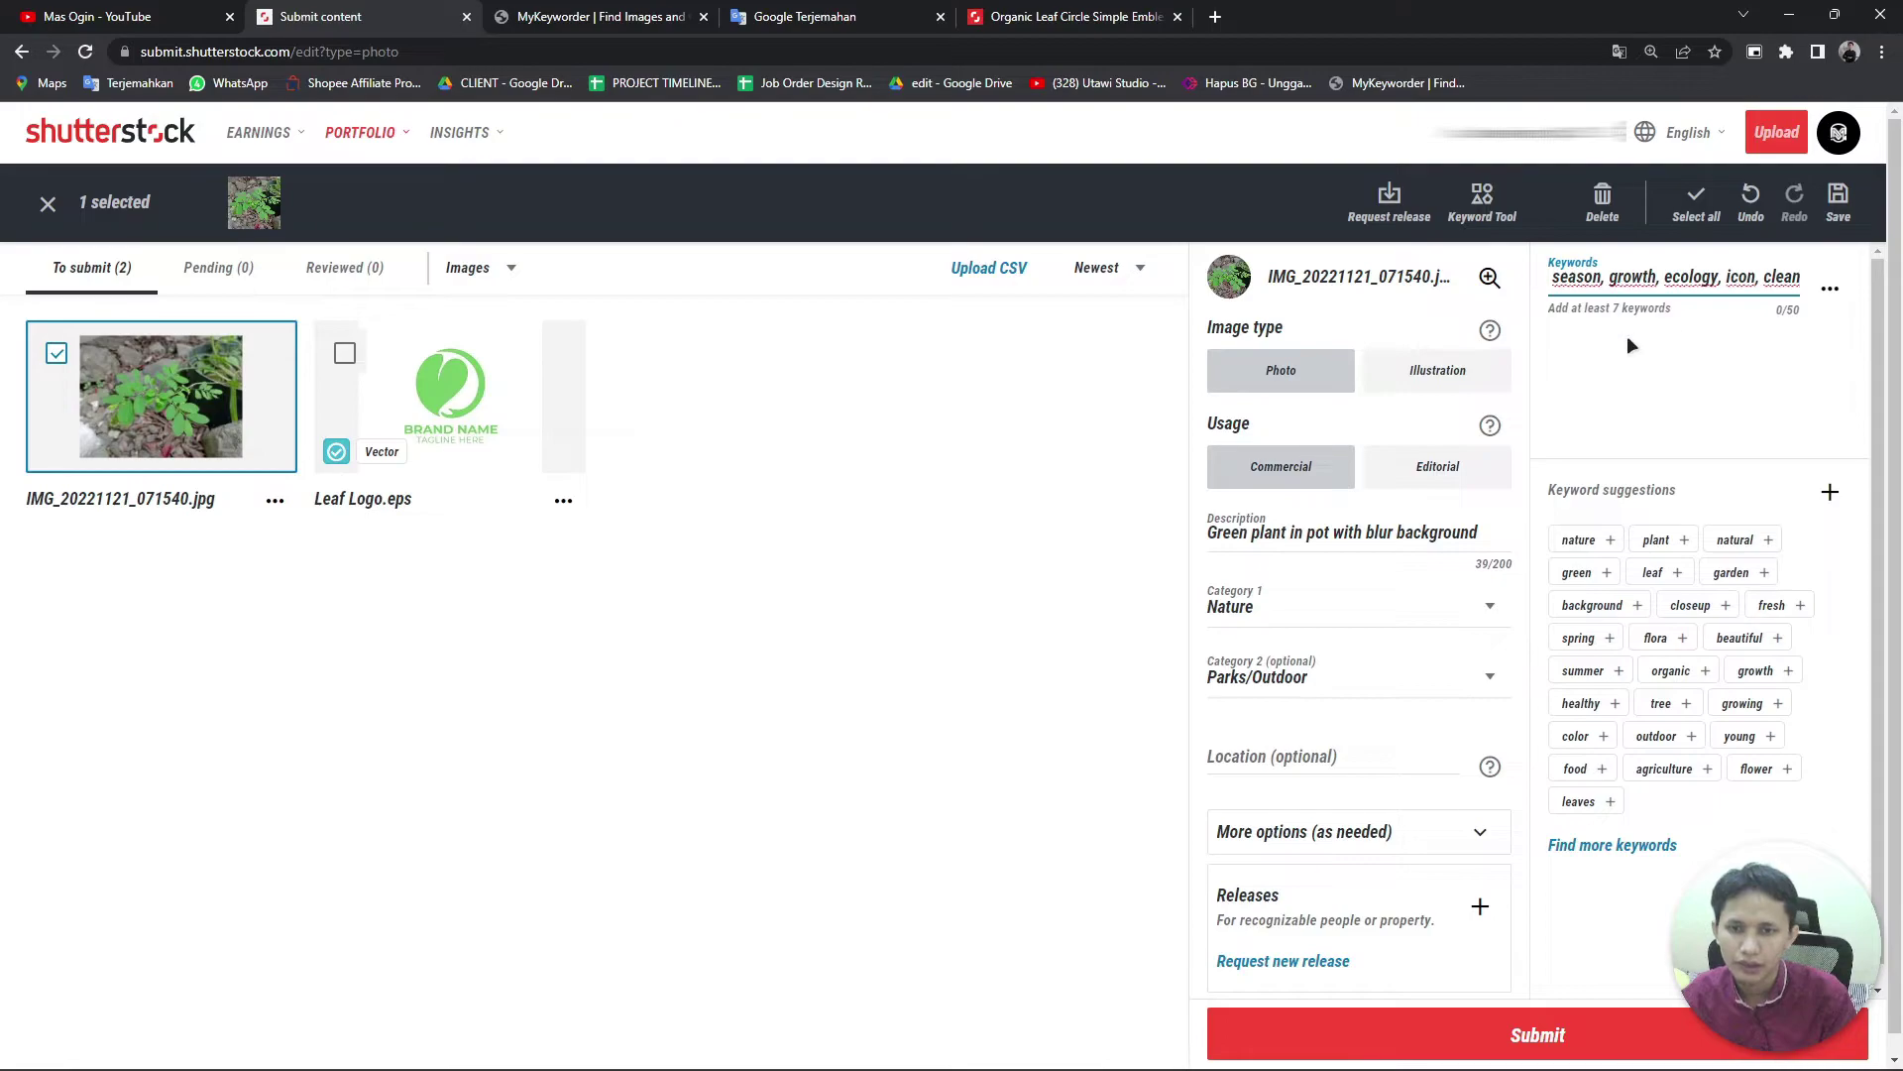
pyautogui.click(1655, 323)
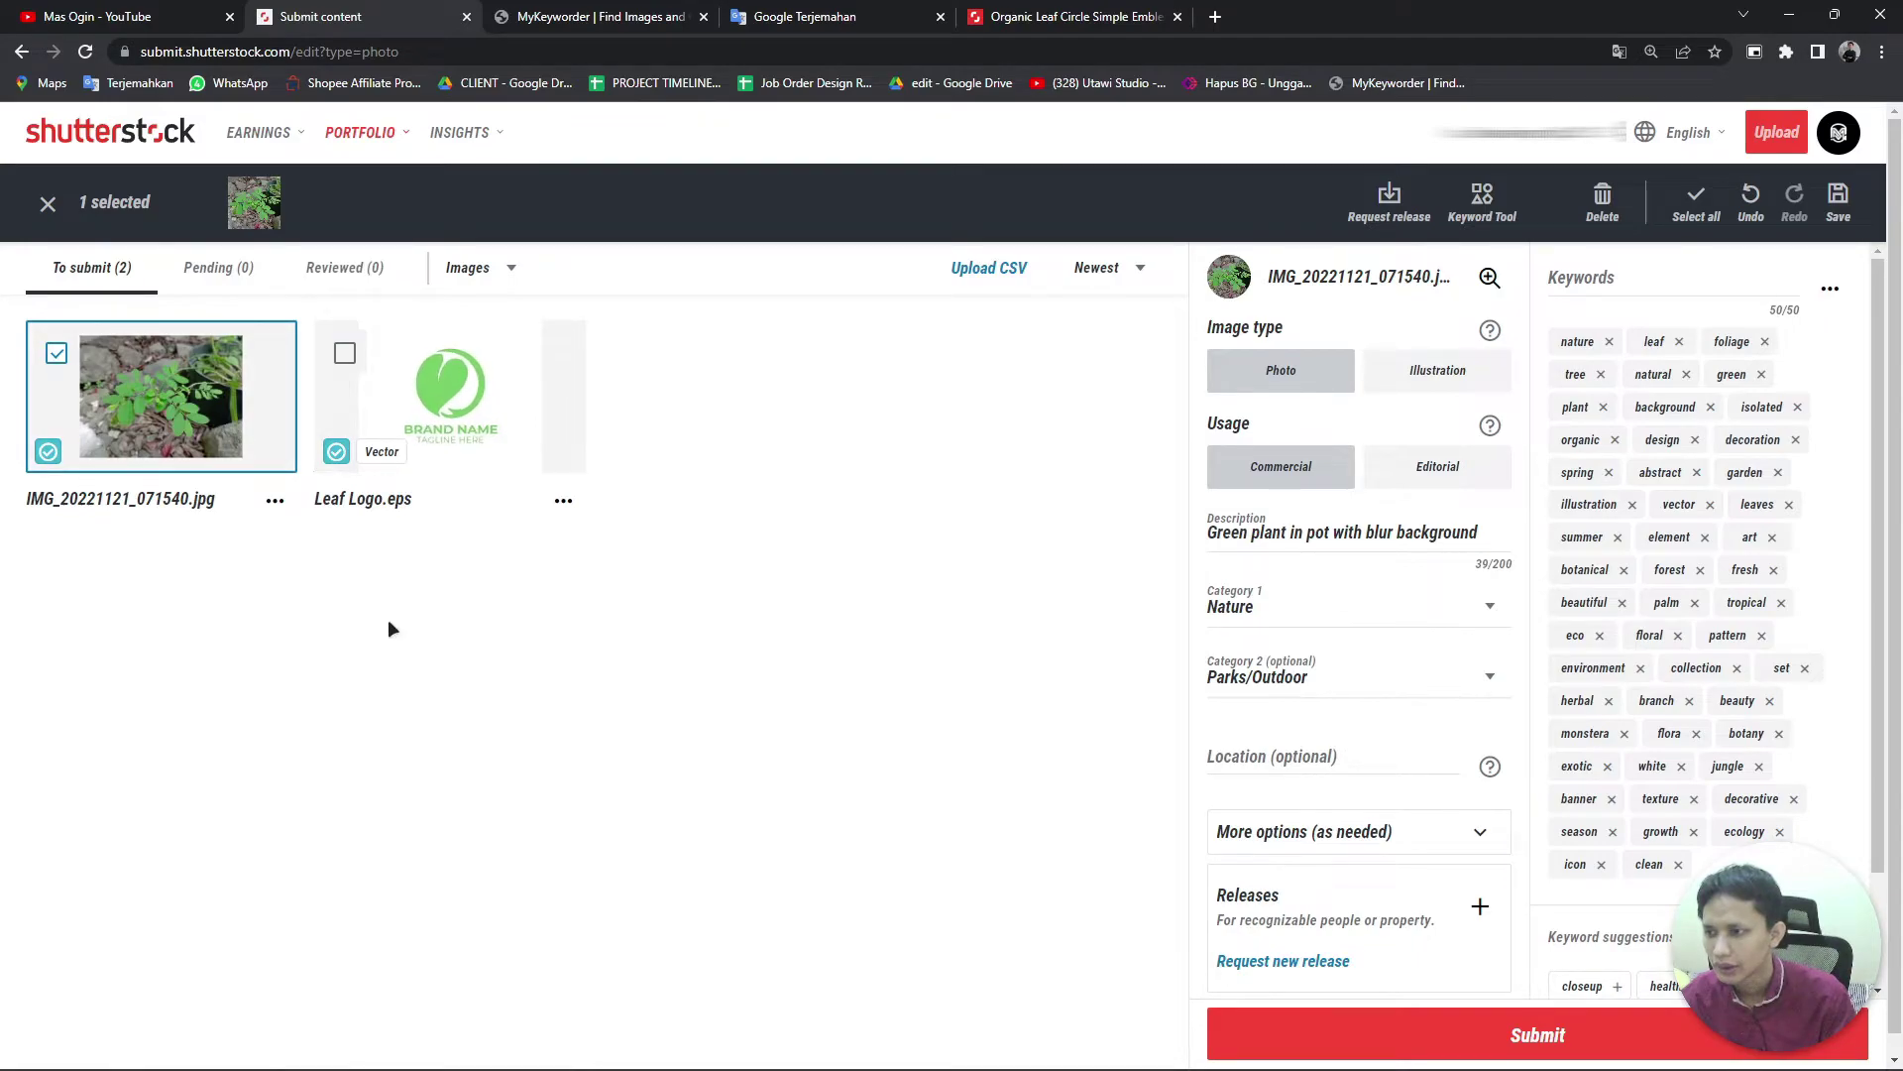
# Step: Add Leaf Logo.eps to the photo selection, and switch the content awaiting submission from images to videos
pyautogui.click(345, 355)
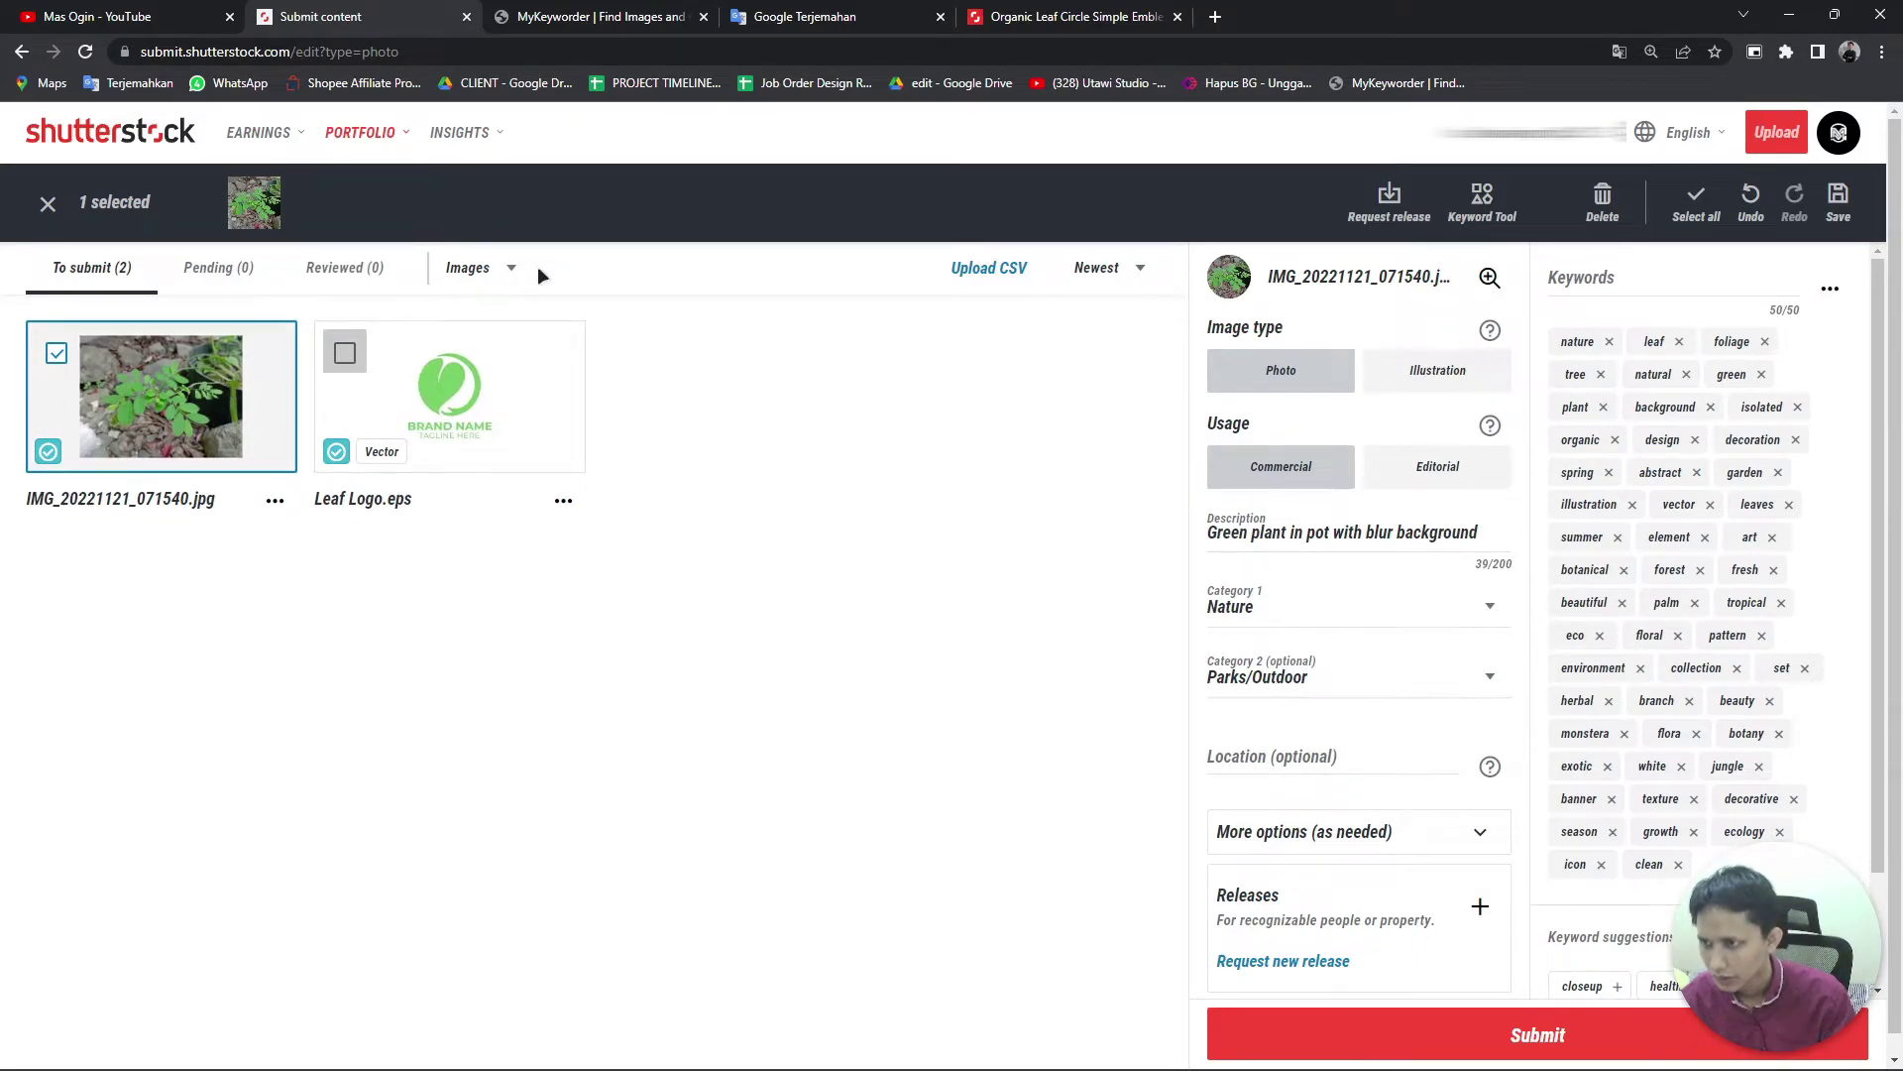
pyautogui.click(476, 269)
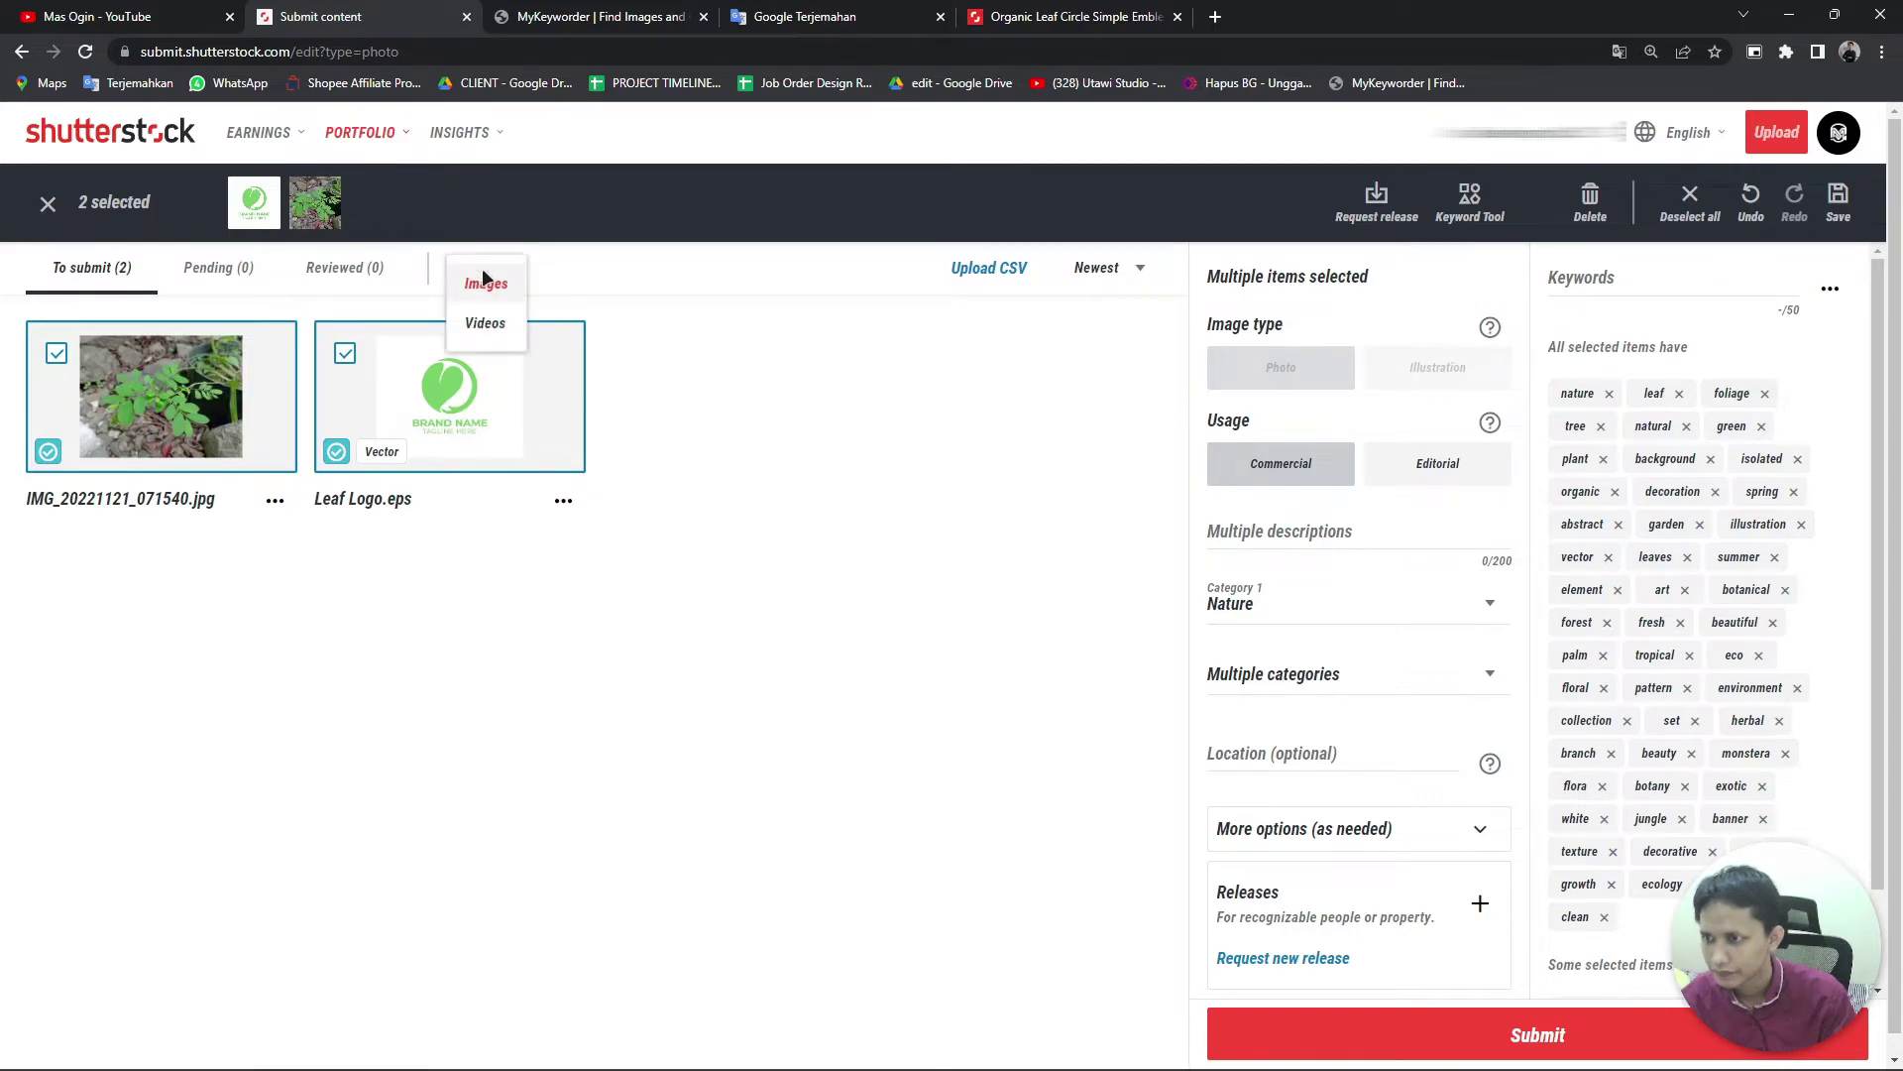
pyautogui.click(451, 329)
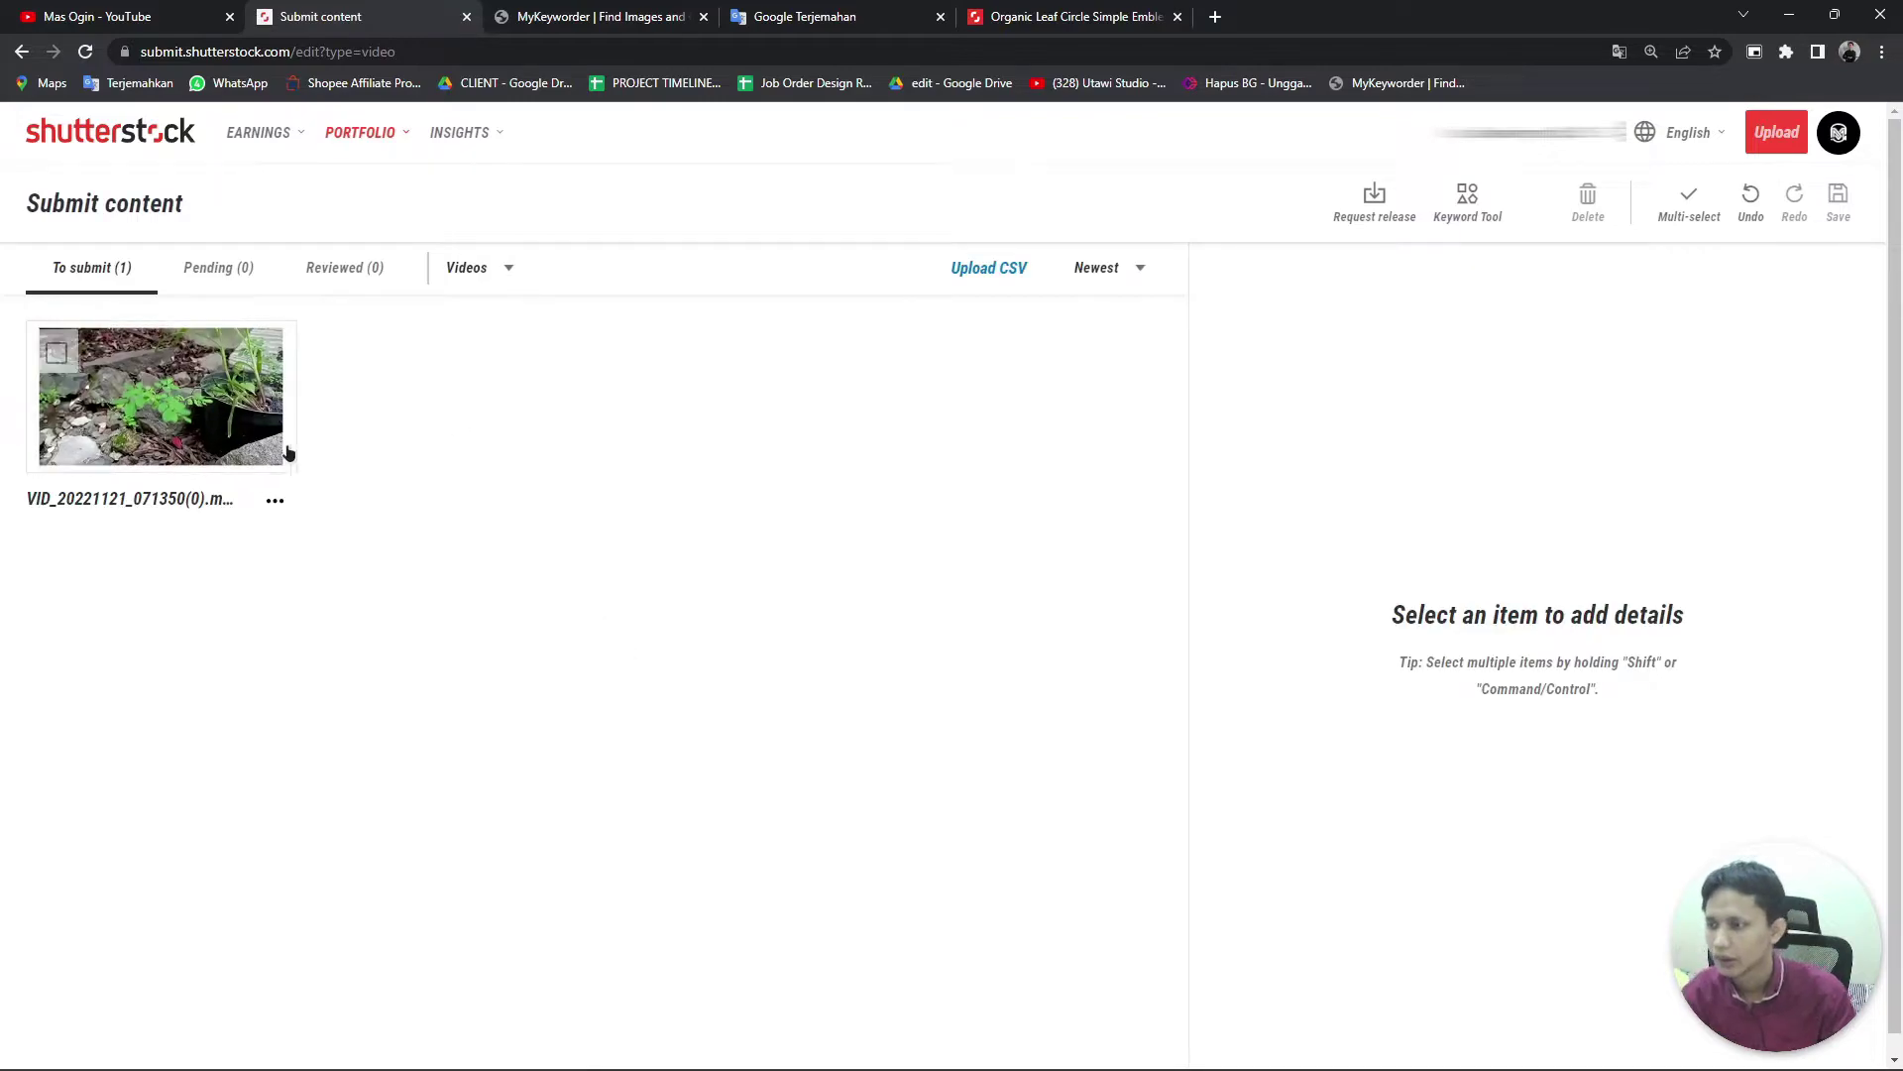
# Step: Select the video VID_20221121_071350(0) to edit its submission details
pyautogui.click(56, 355)
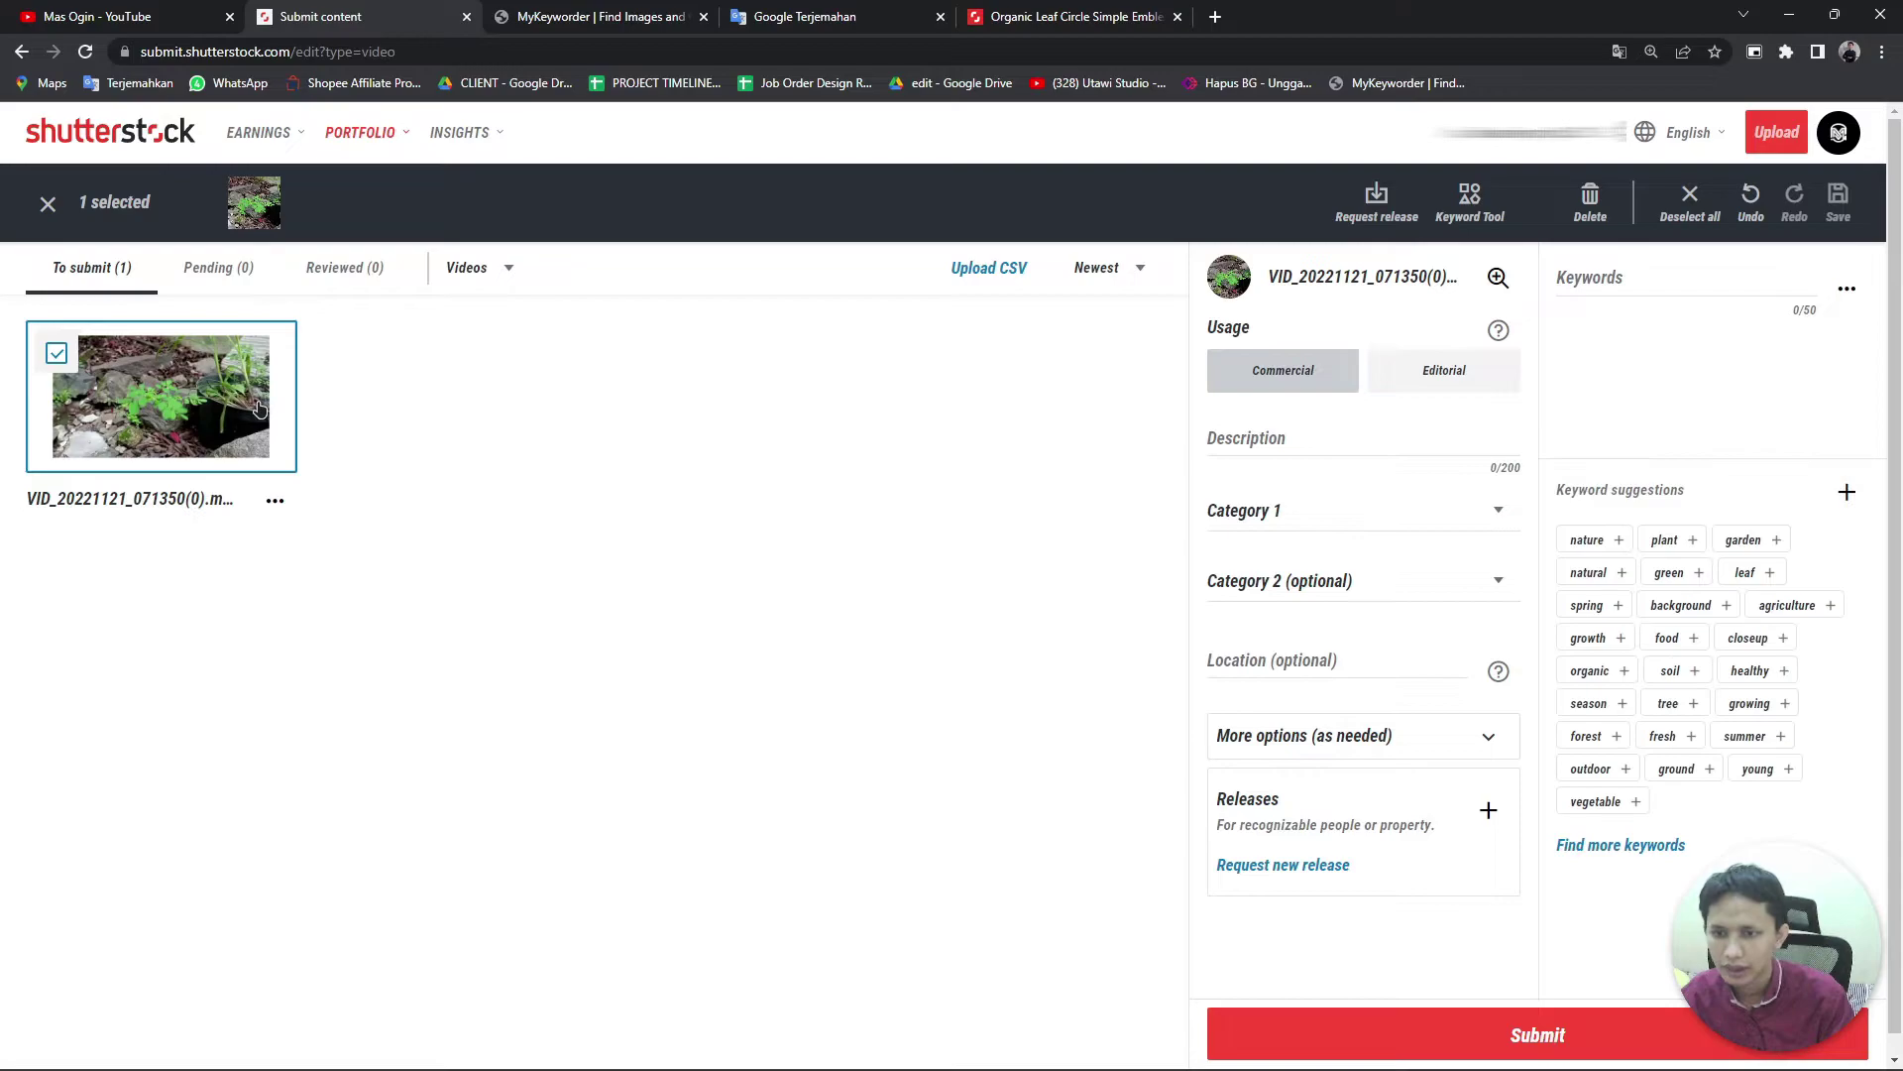
pyautogui.click(220, 409)
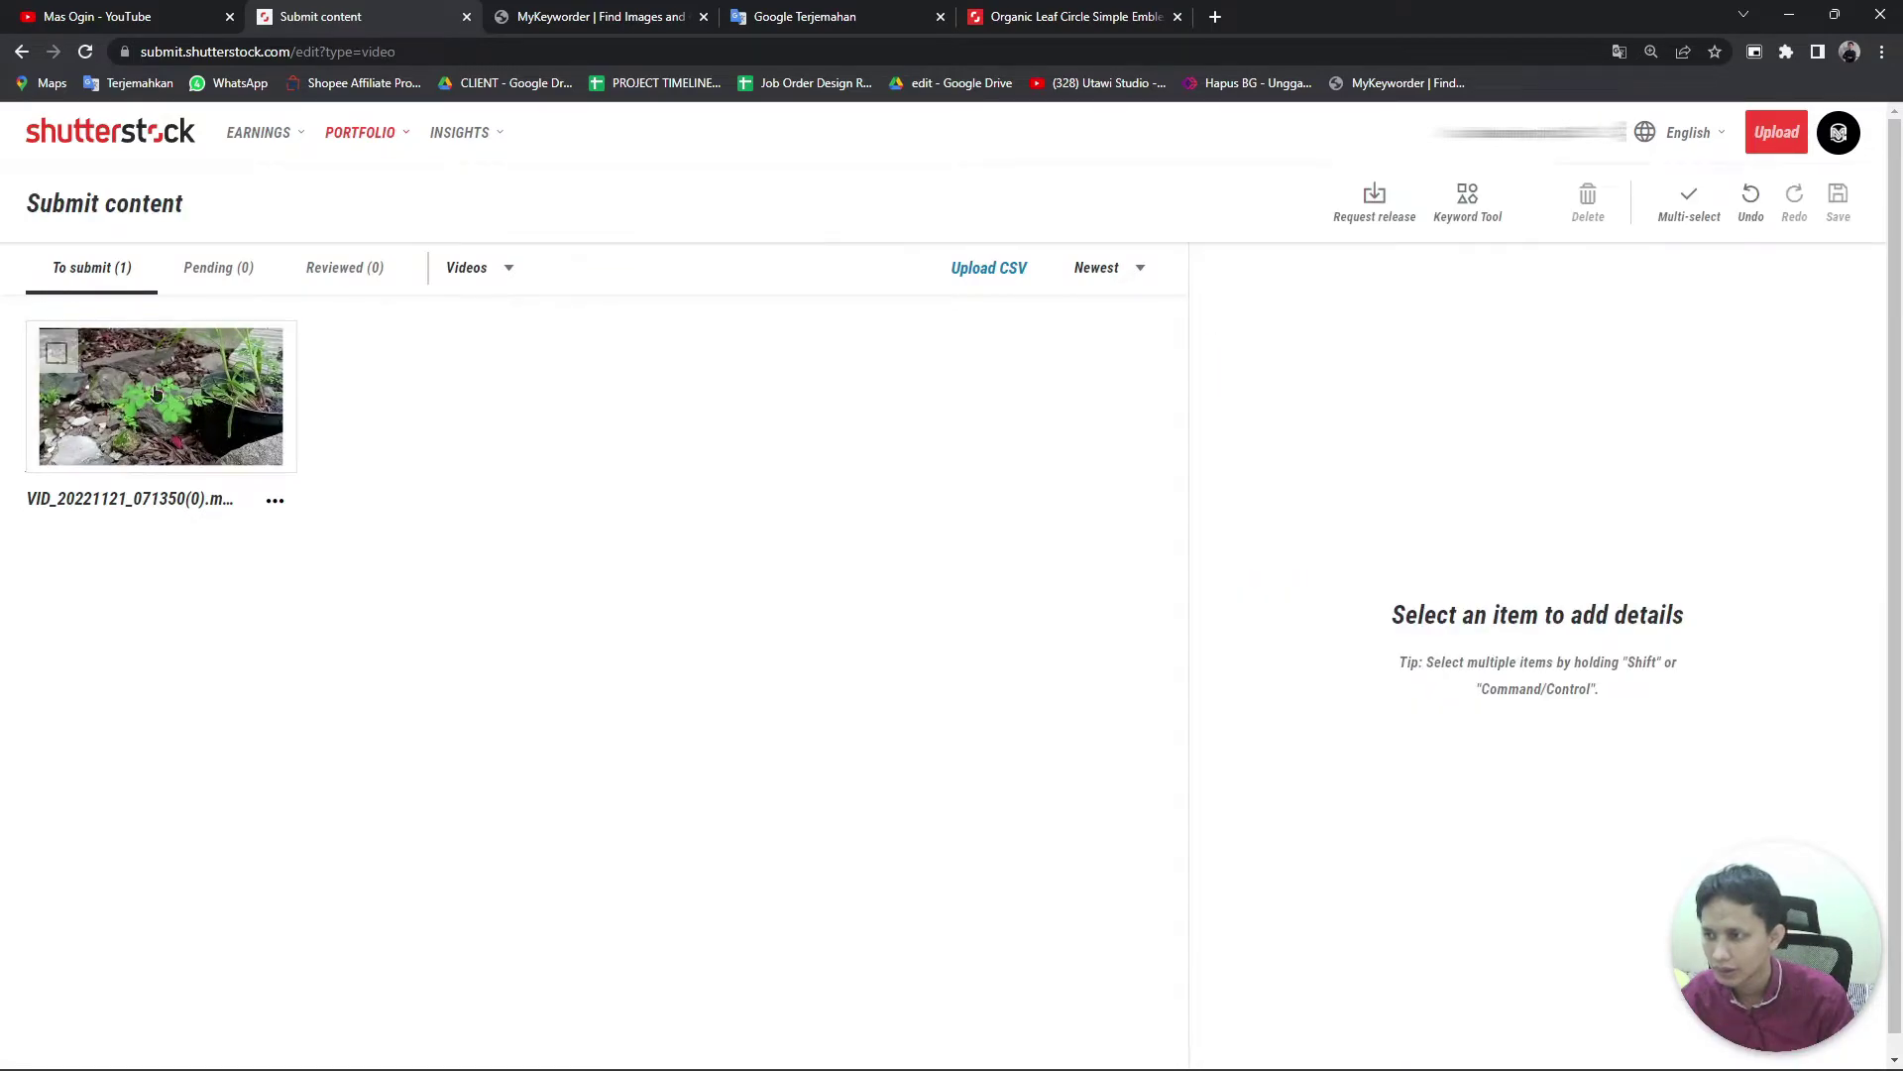
pyautogui.click(213, 408)
pyautogui.click(57, 355)
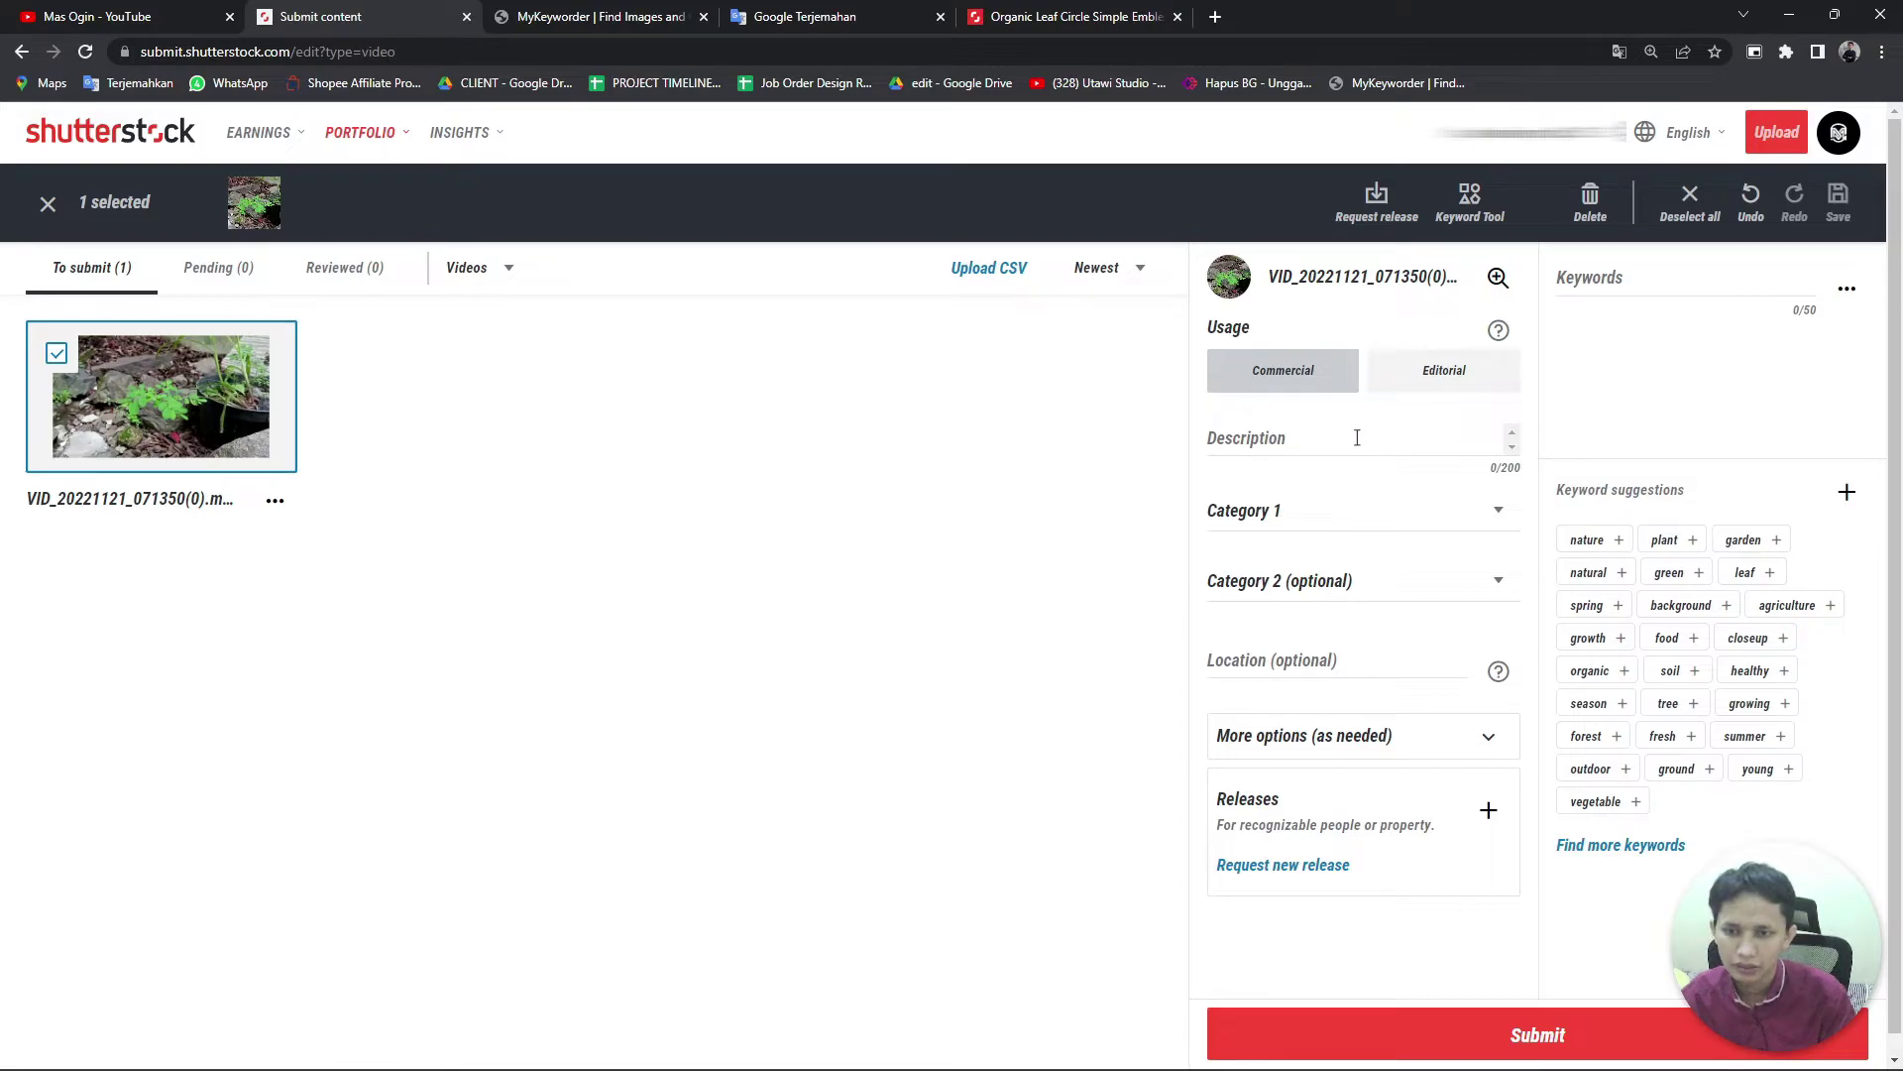
# Step: Copy the English translation from Google Translate and enter "Green plant in pot with blur background" as the video's description in Shutterstock
pyautogui.click(1307, 437)
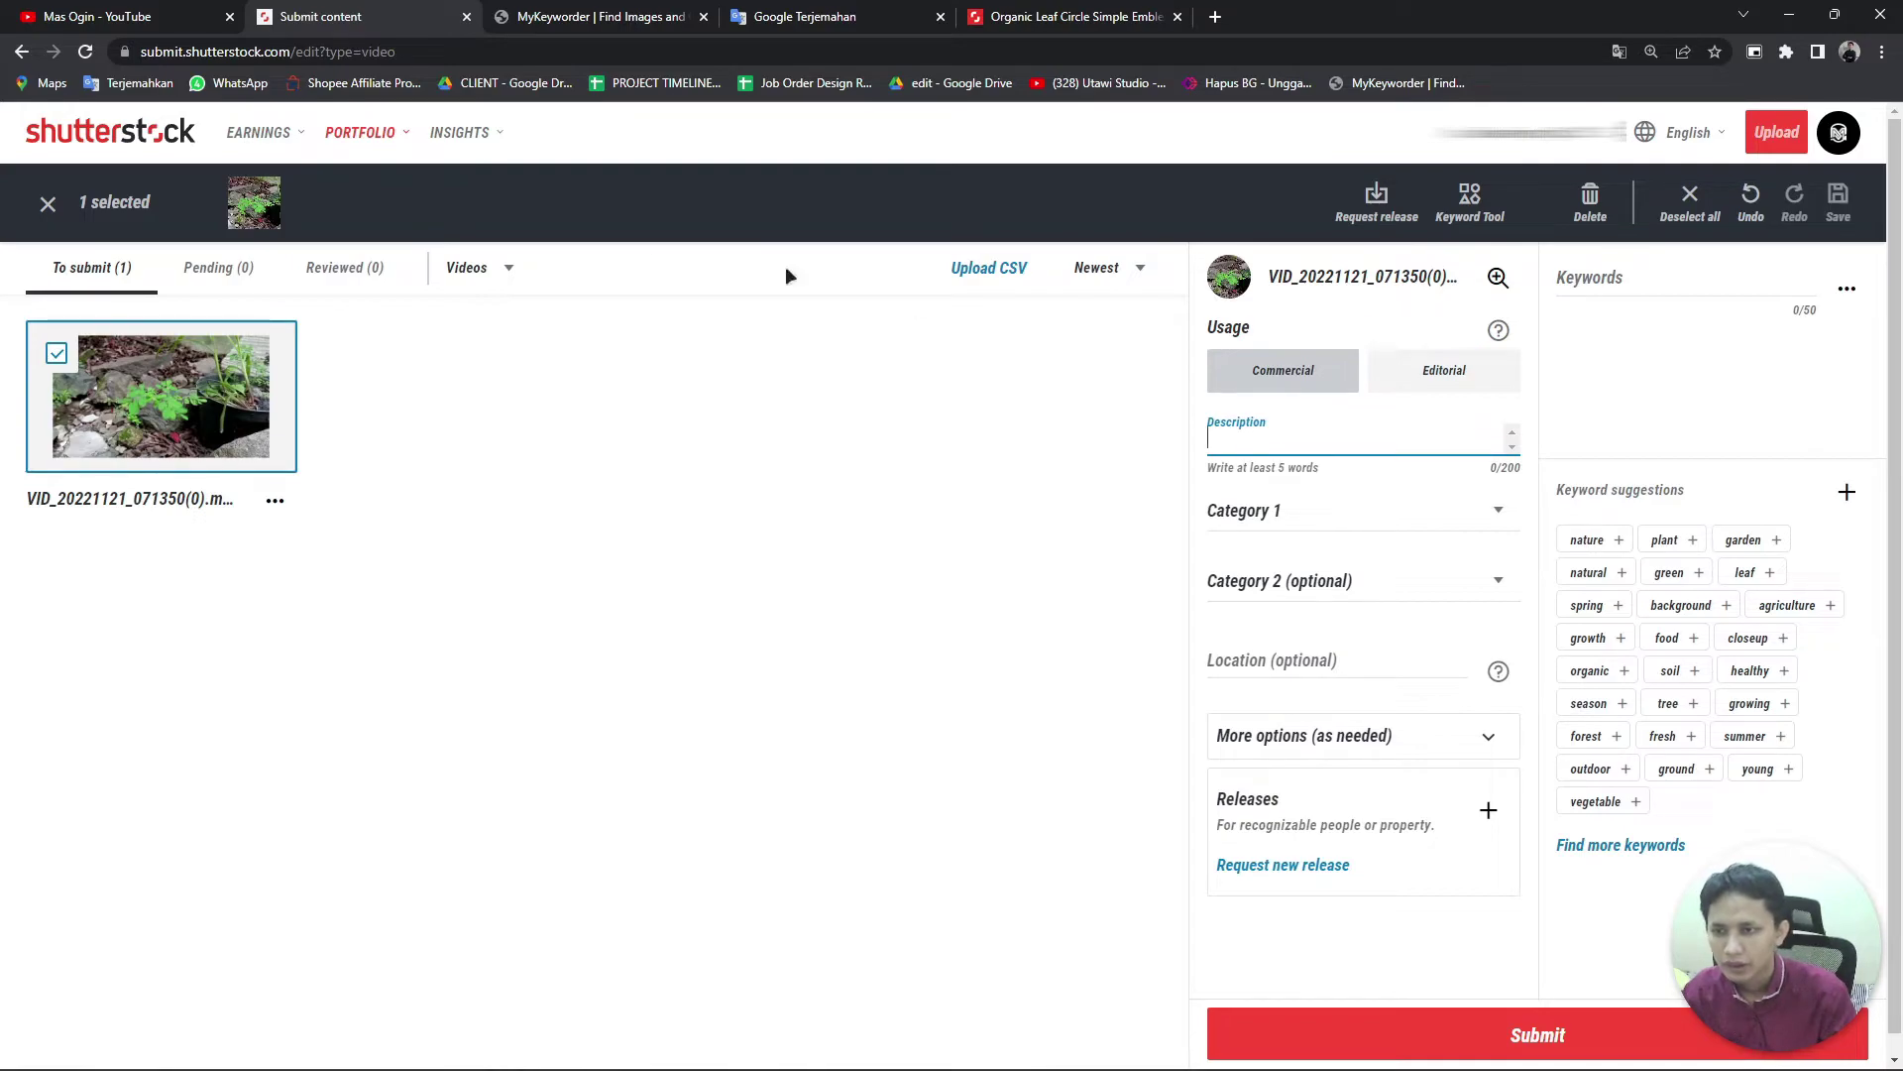
pyautogui.click(788, 16)
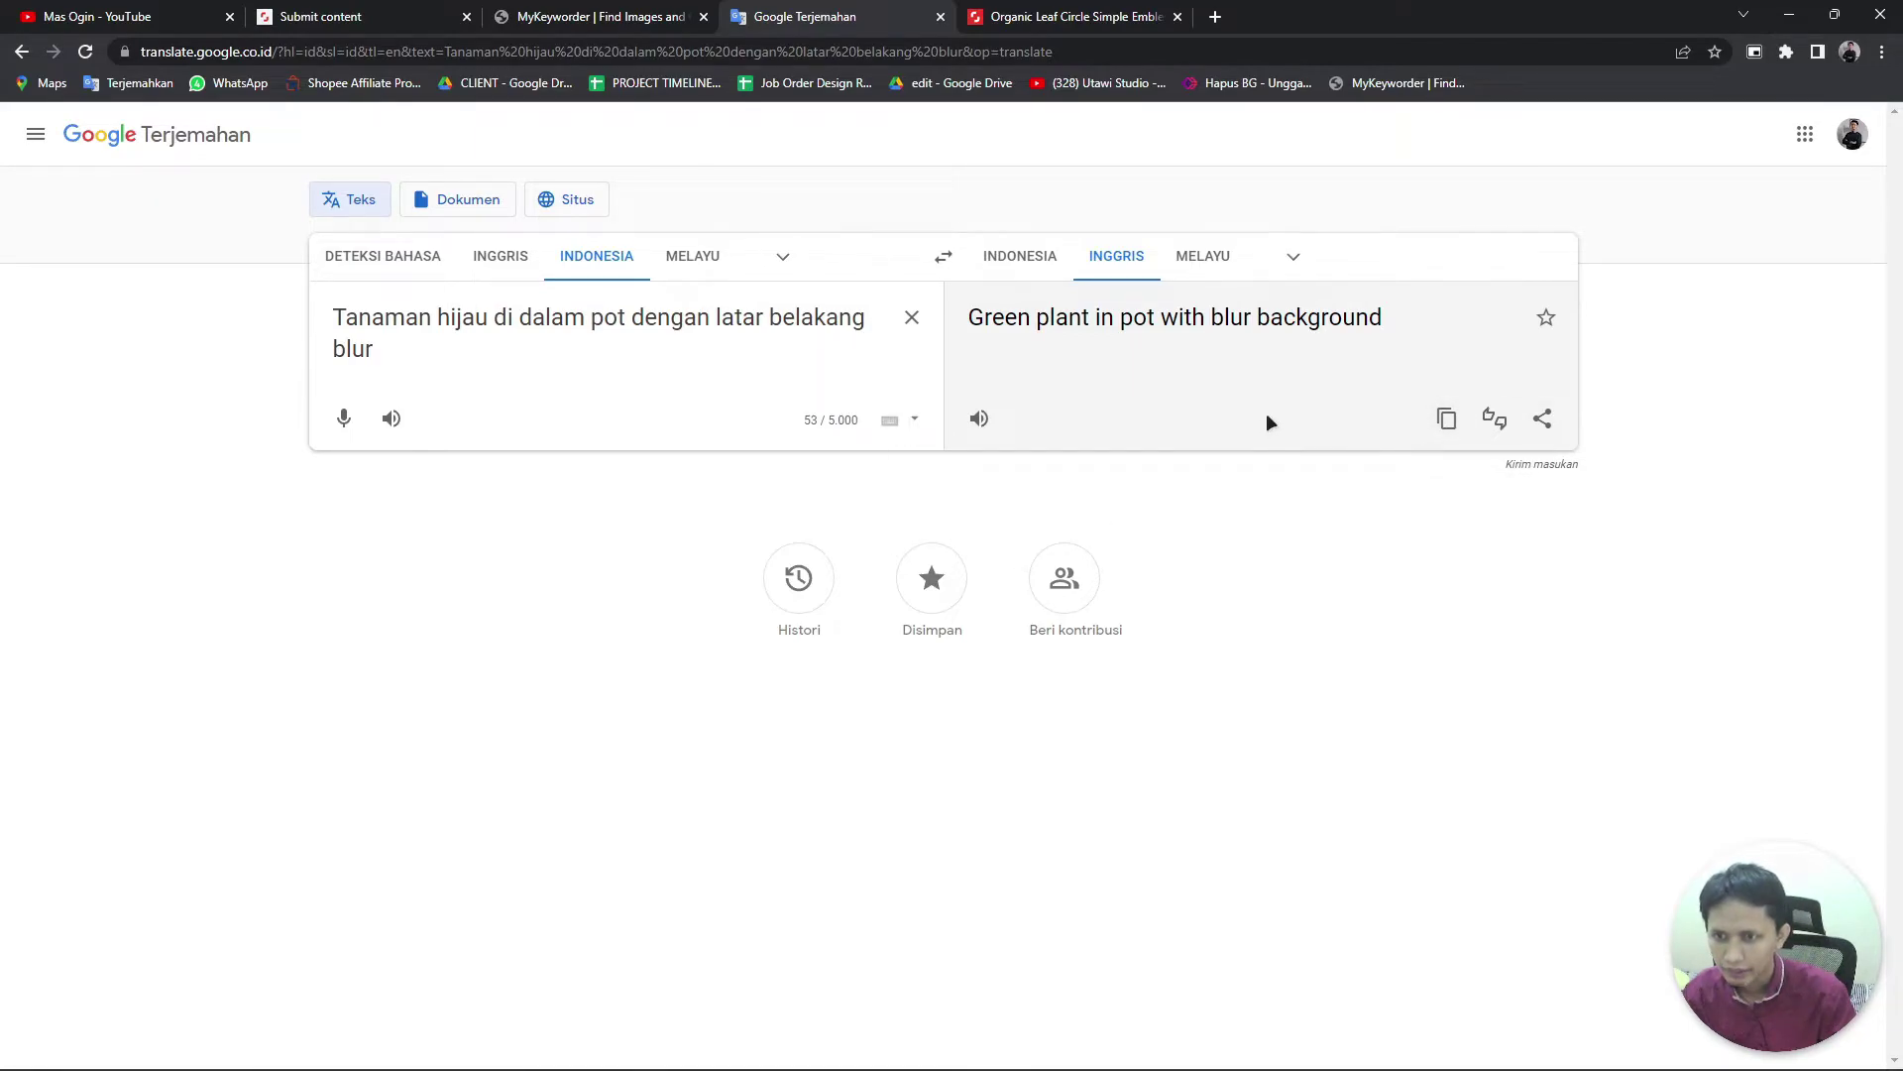
pyautogui.click(1446, 423)
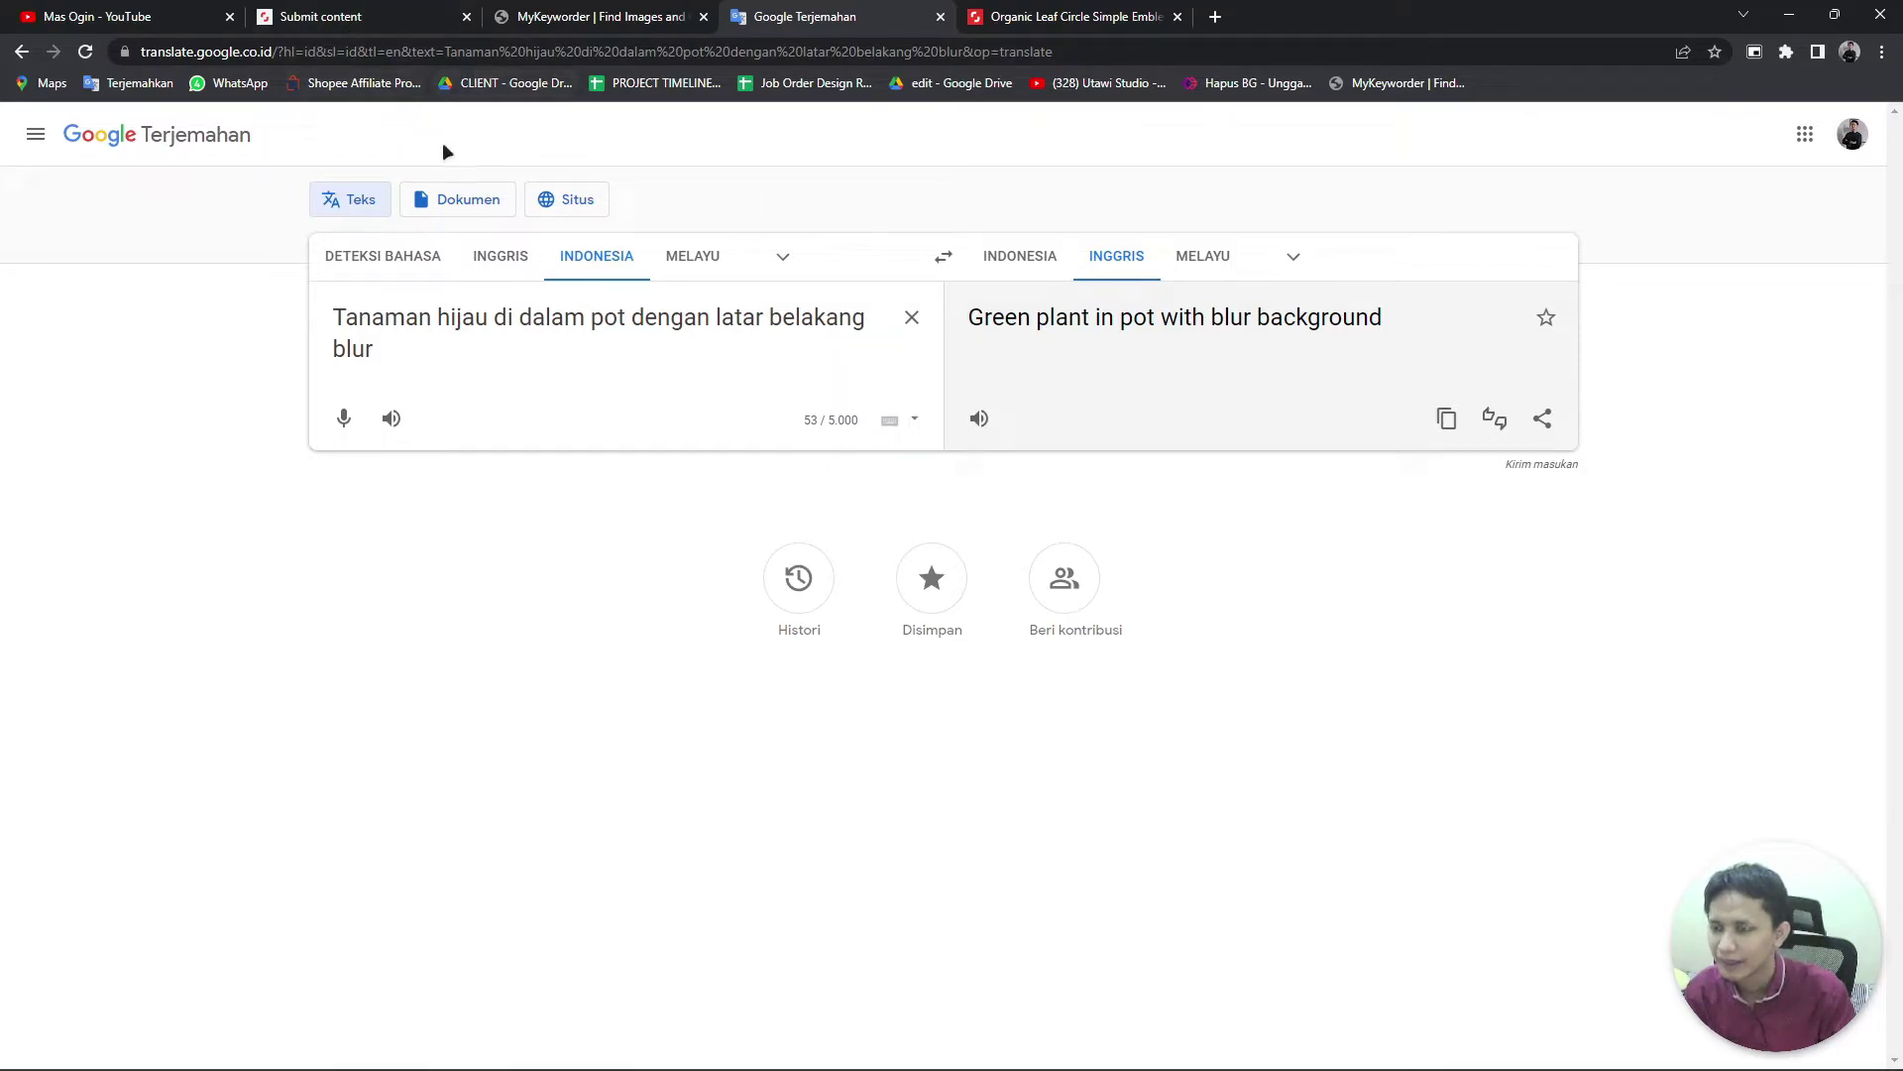
pyautogui.click(1446, 417)
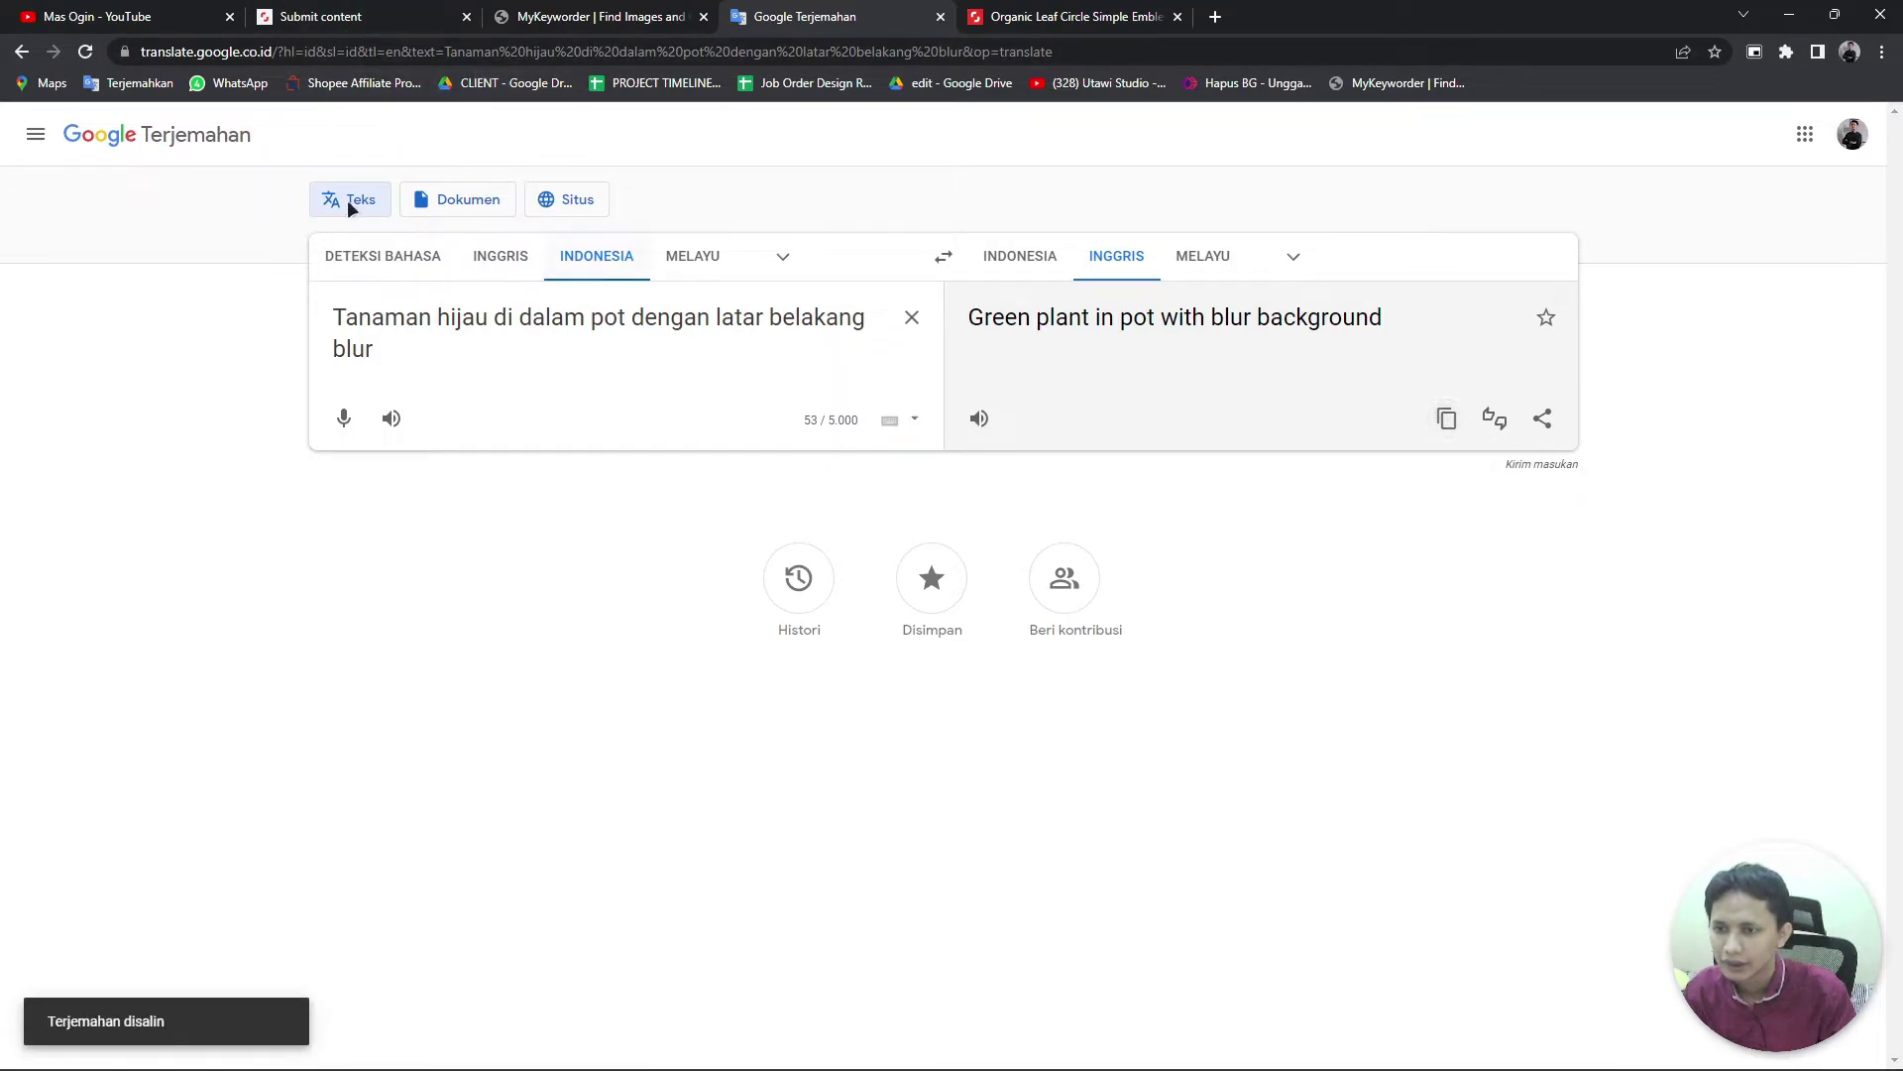
pyautogui.click(558, 24)
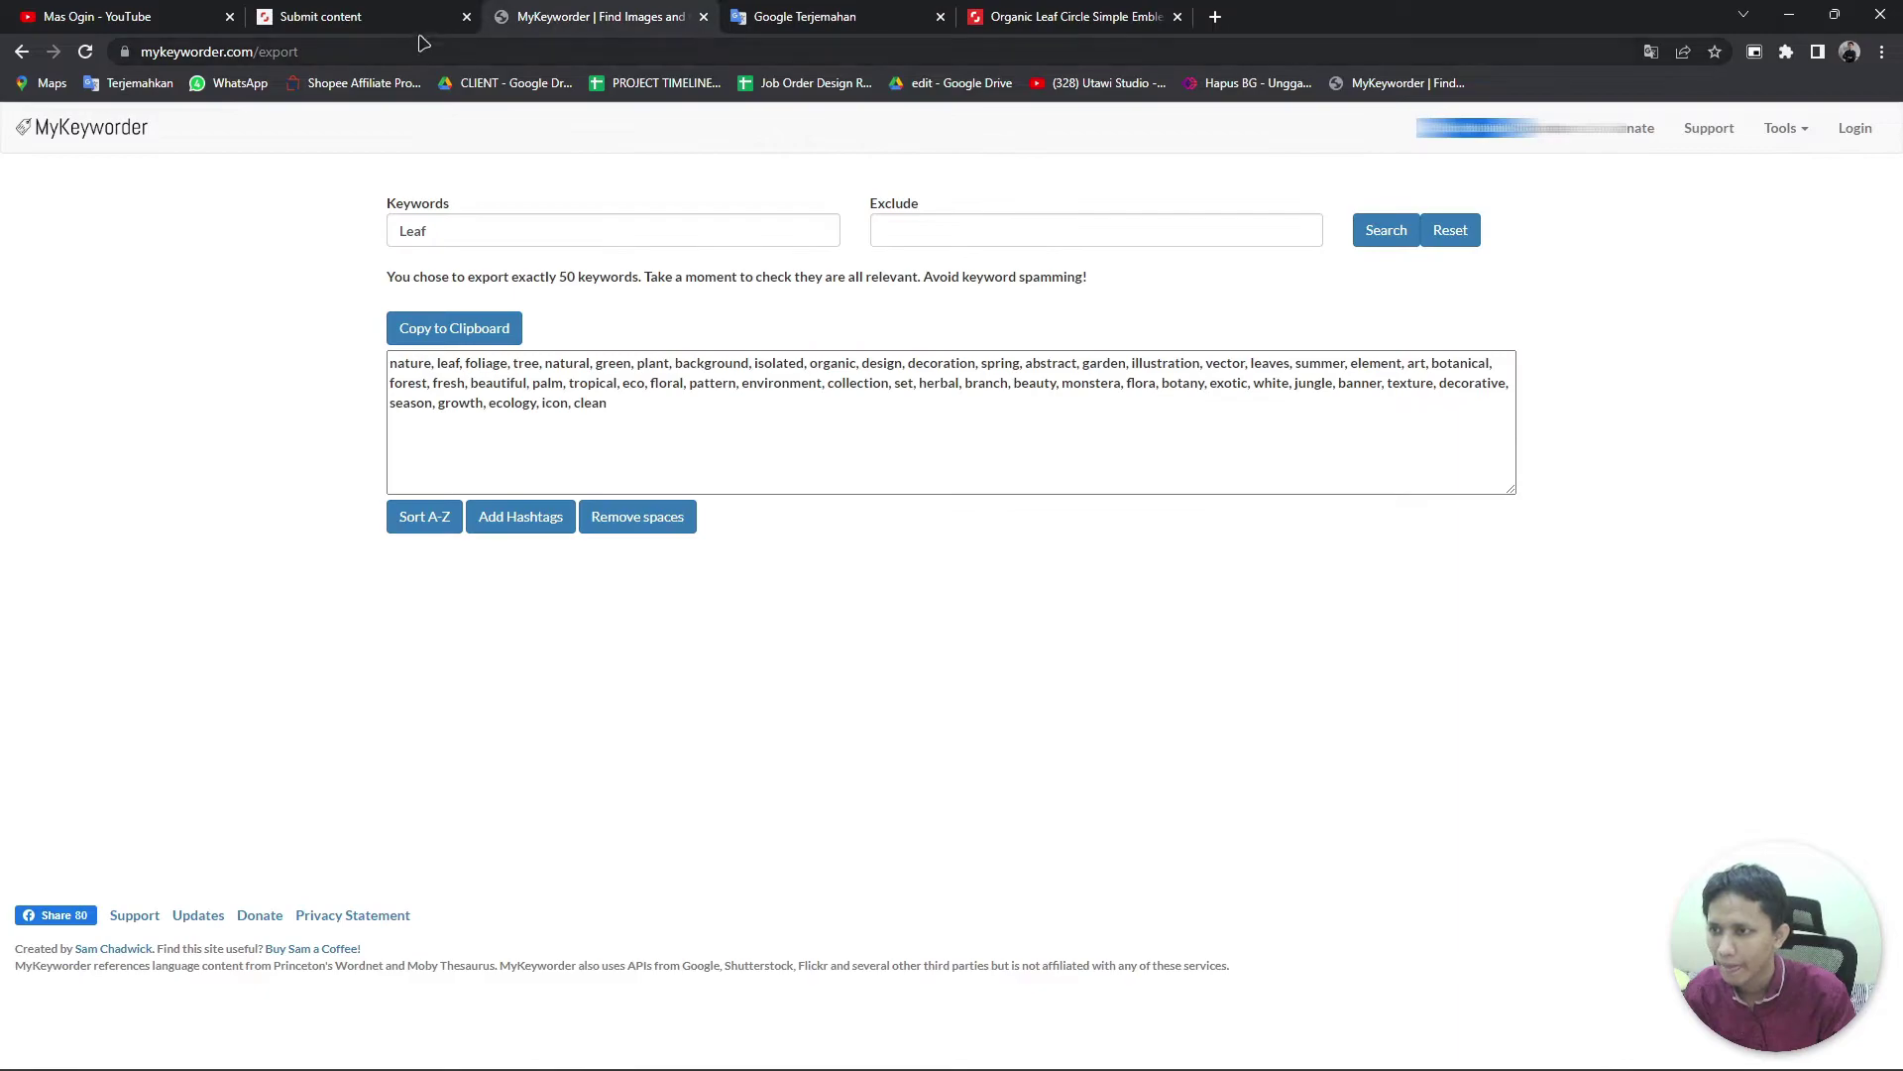
pyautogui.click(391, 16)
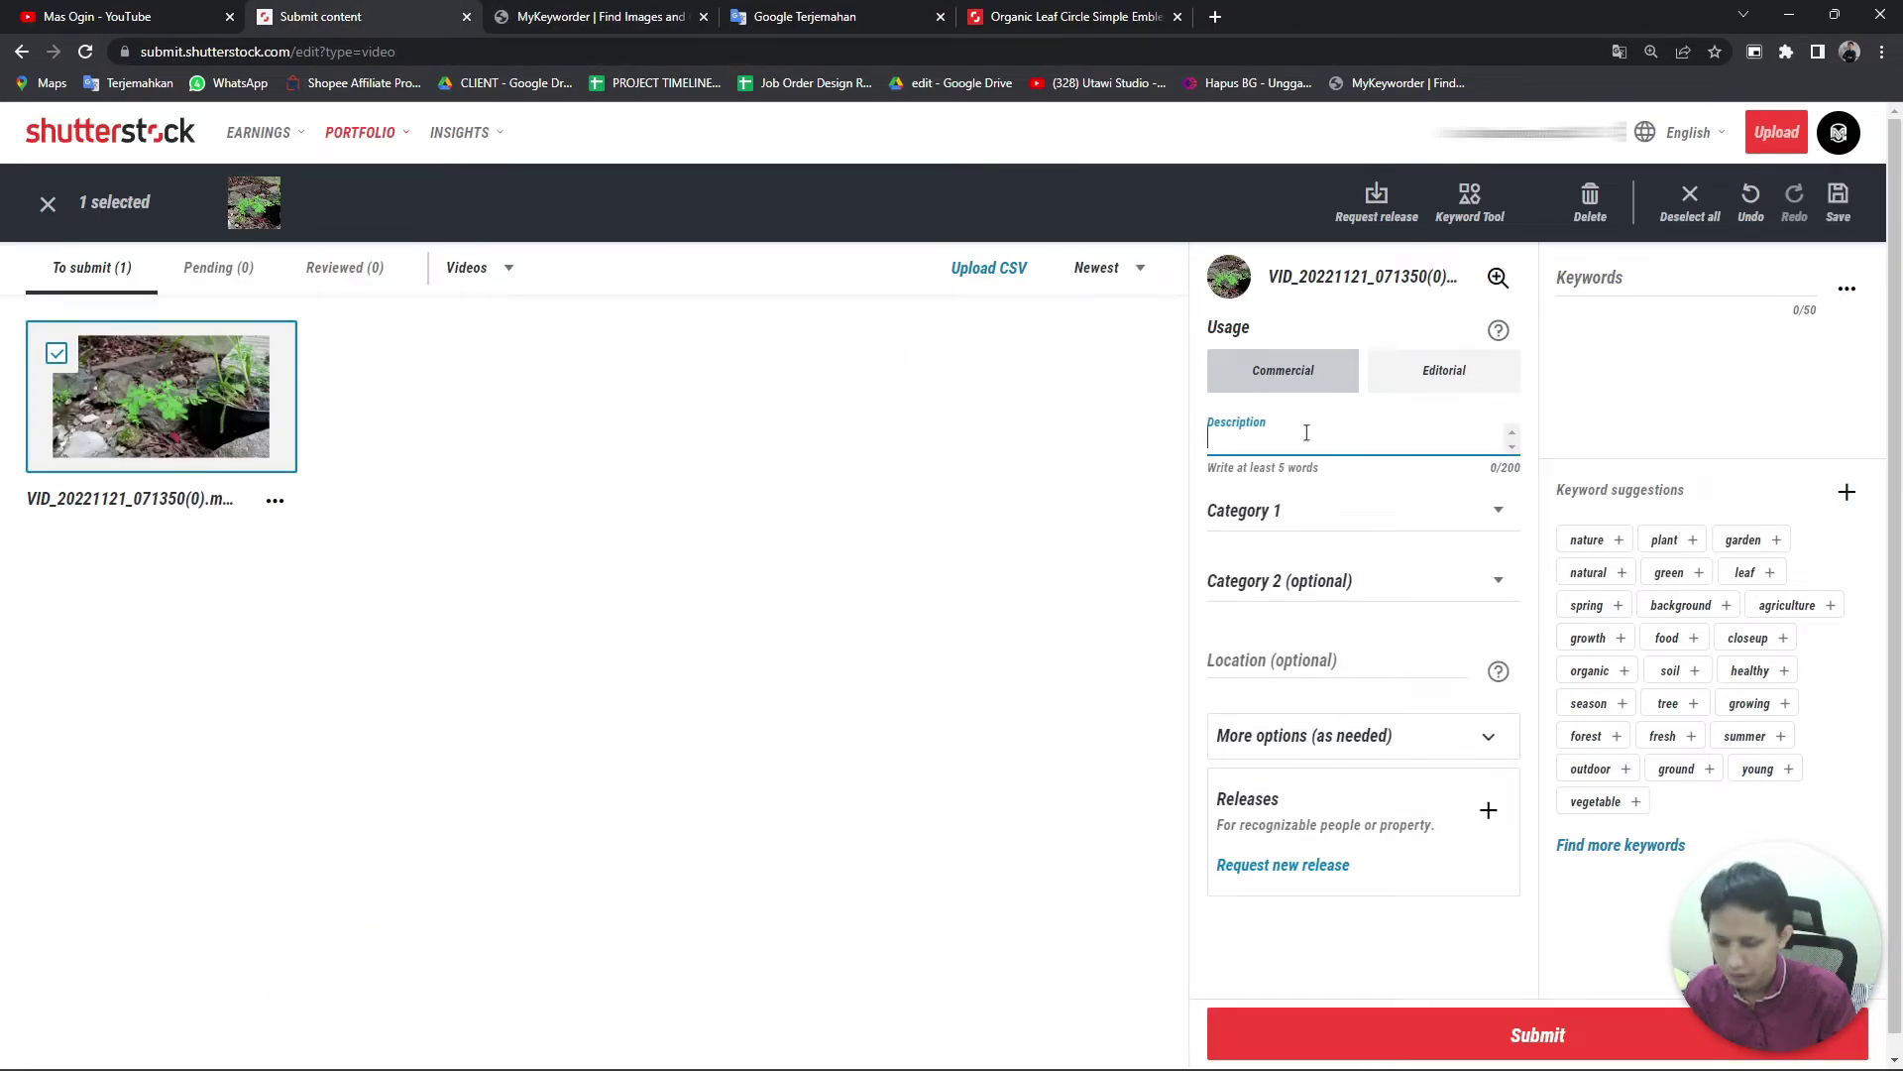
pyautogui.write('Green plant in pot with blur background')
# Step: Set the first category of the video to Nature
pyautogui.click(1274, 514)
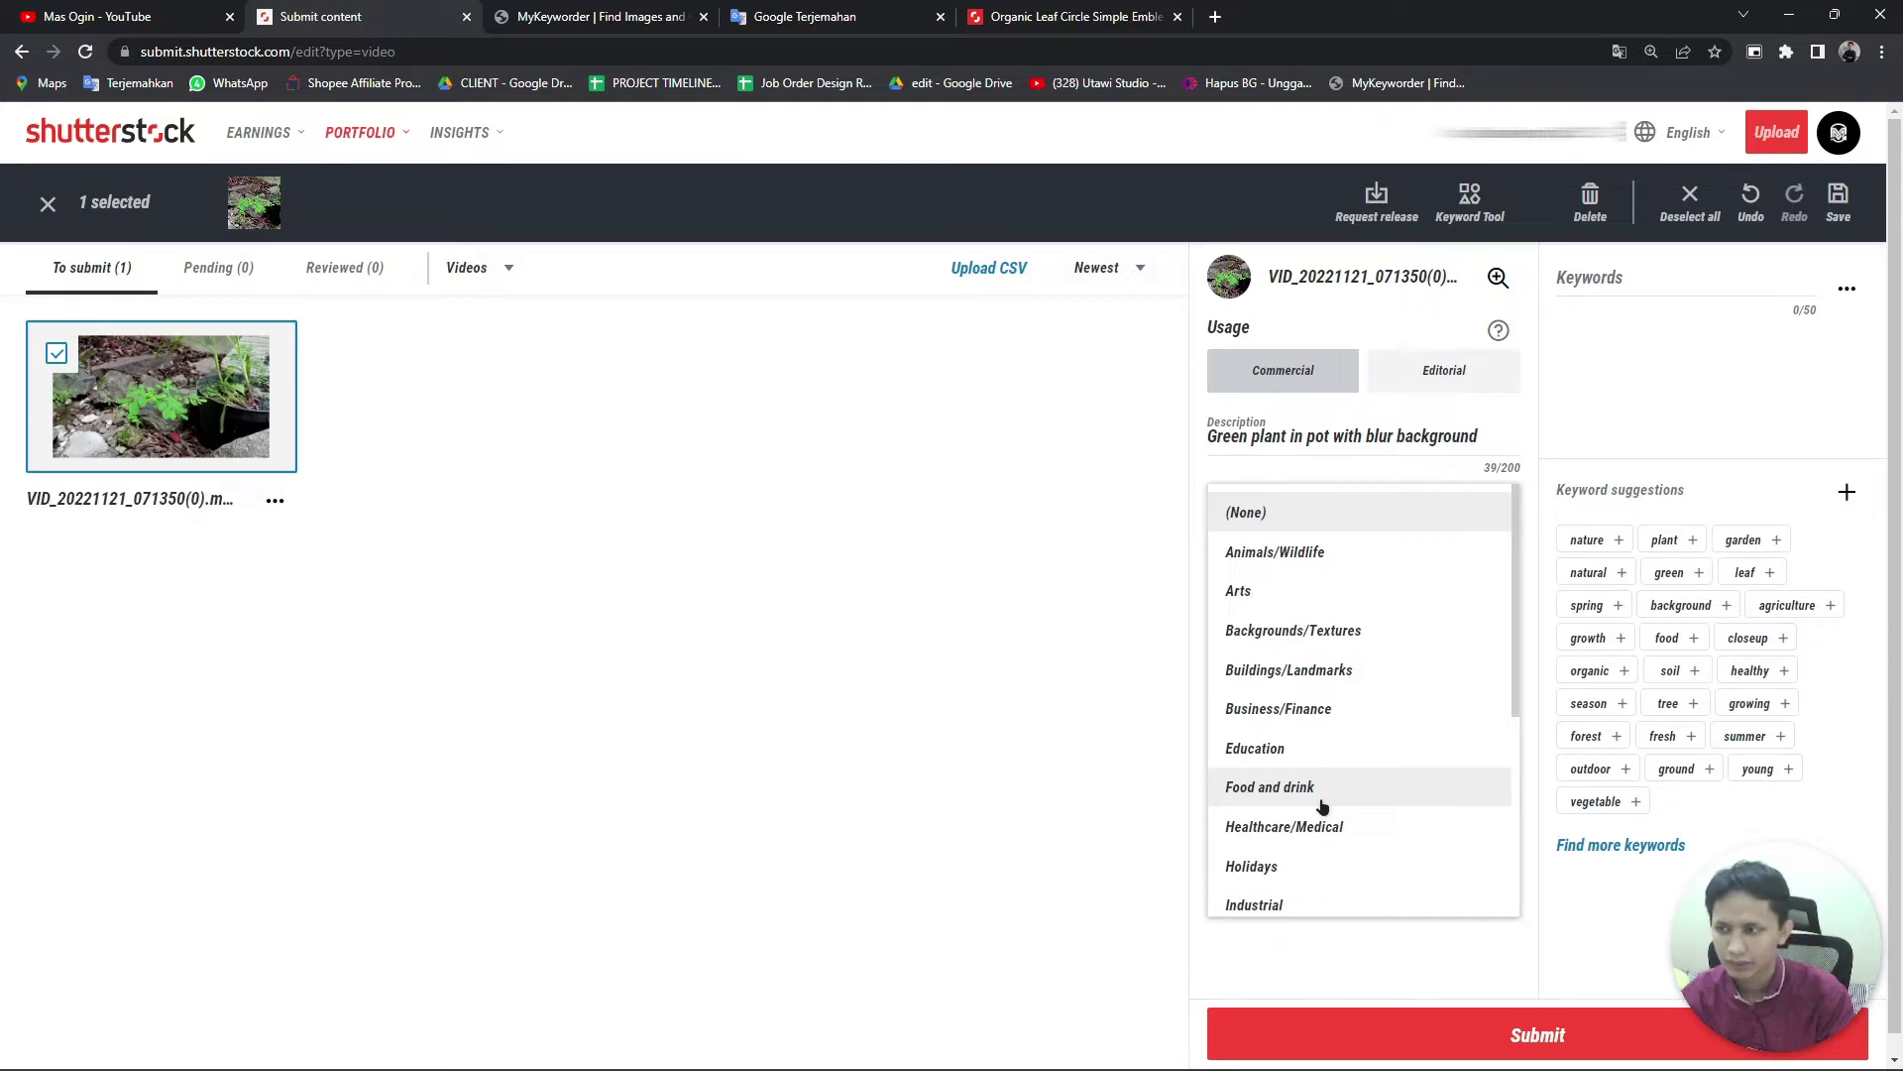
pyautogui.scroll(-3, 1322, 806)
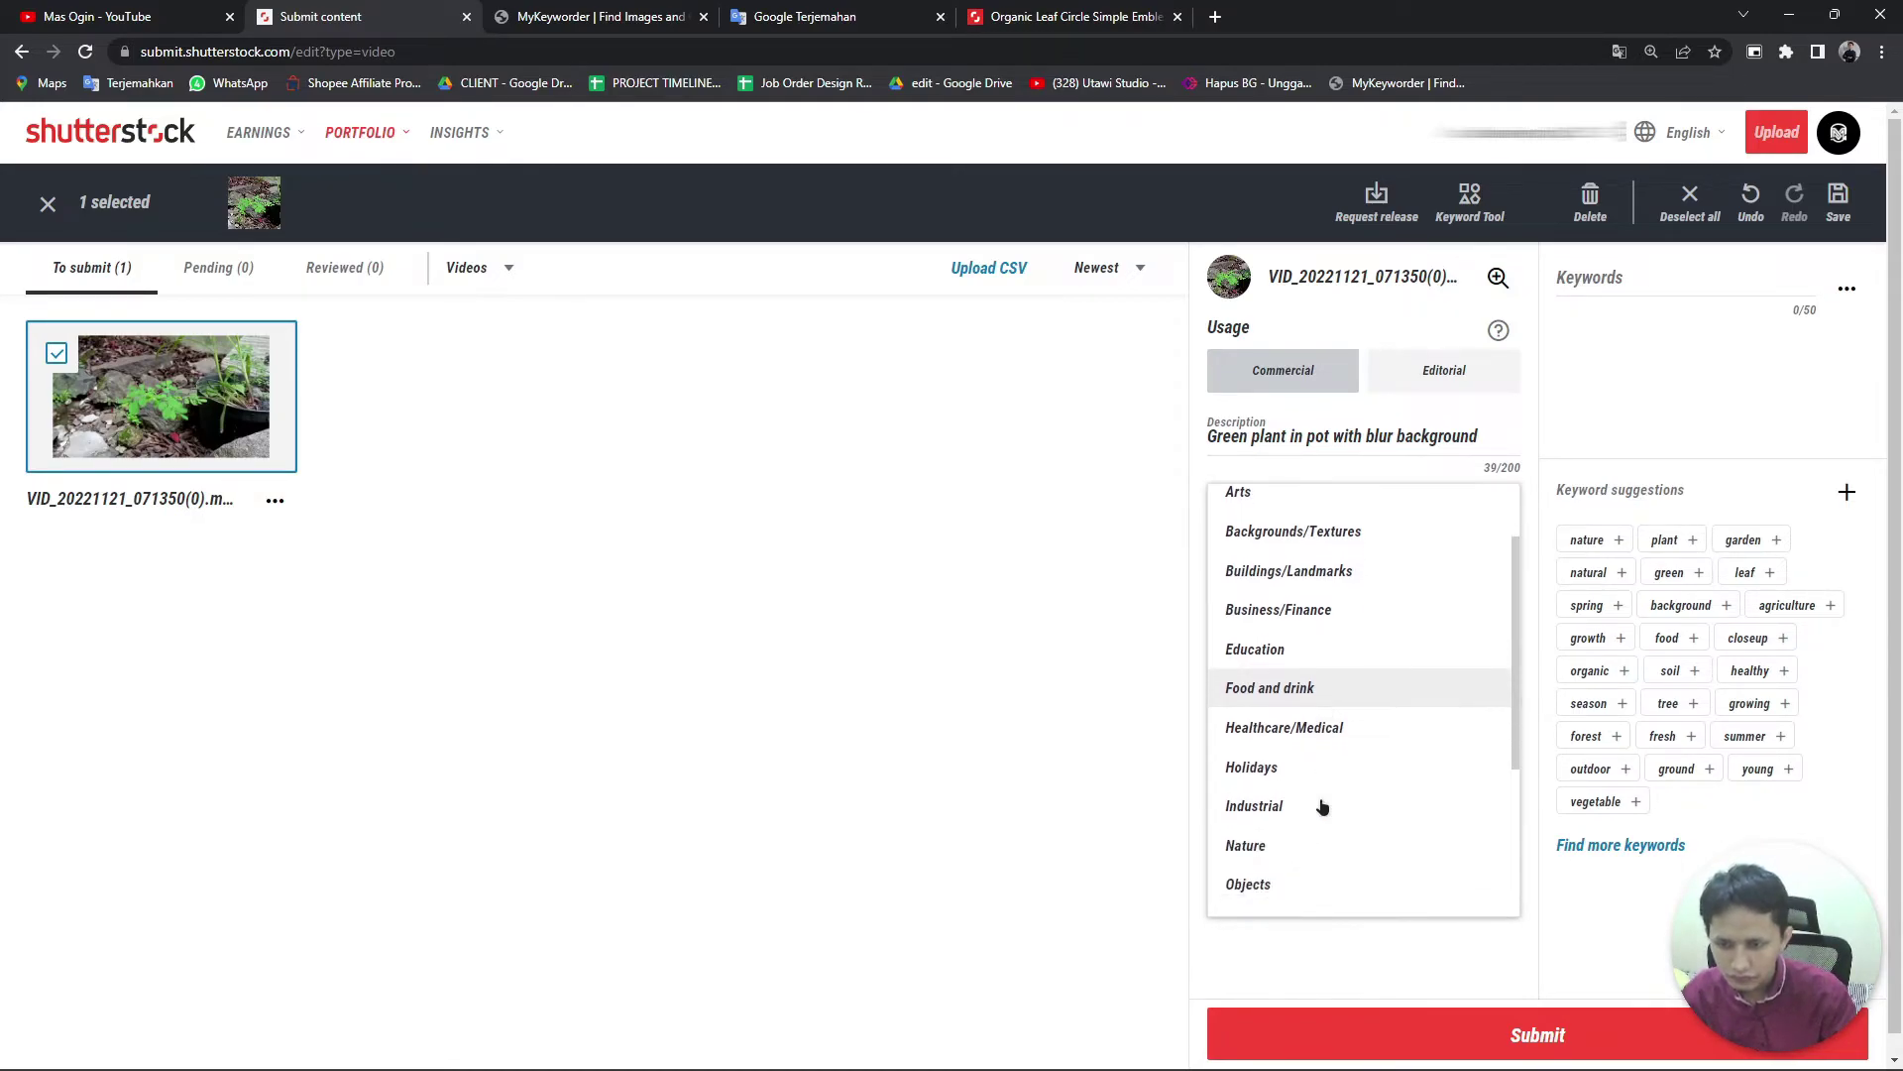
pyautogui.click(1448, 764)
# Step: Set the optional second category of the video to Backgrounds/Textures
pyautogui.click(1309, 590)
pyautogui.scroll(-3, 1310, 878)
pyautogui.scroll(-1, 1313, 877)
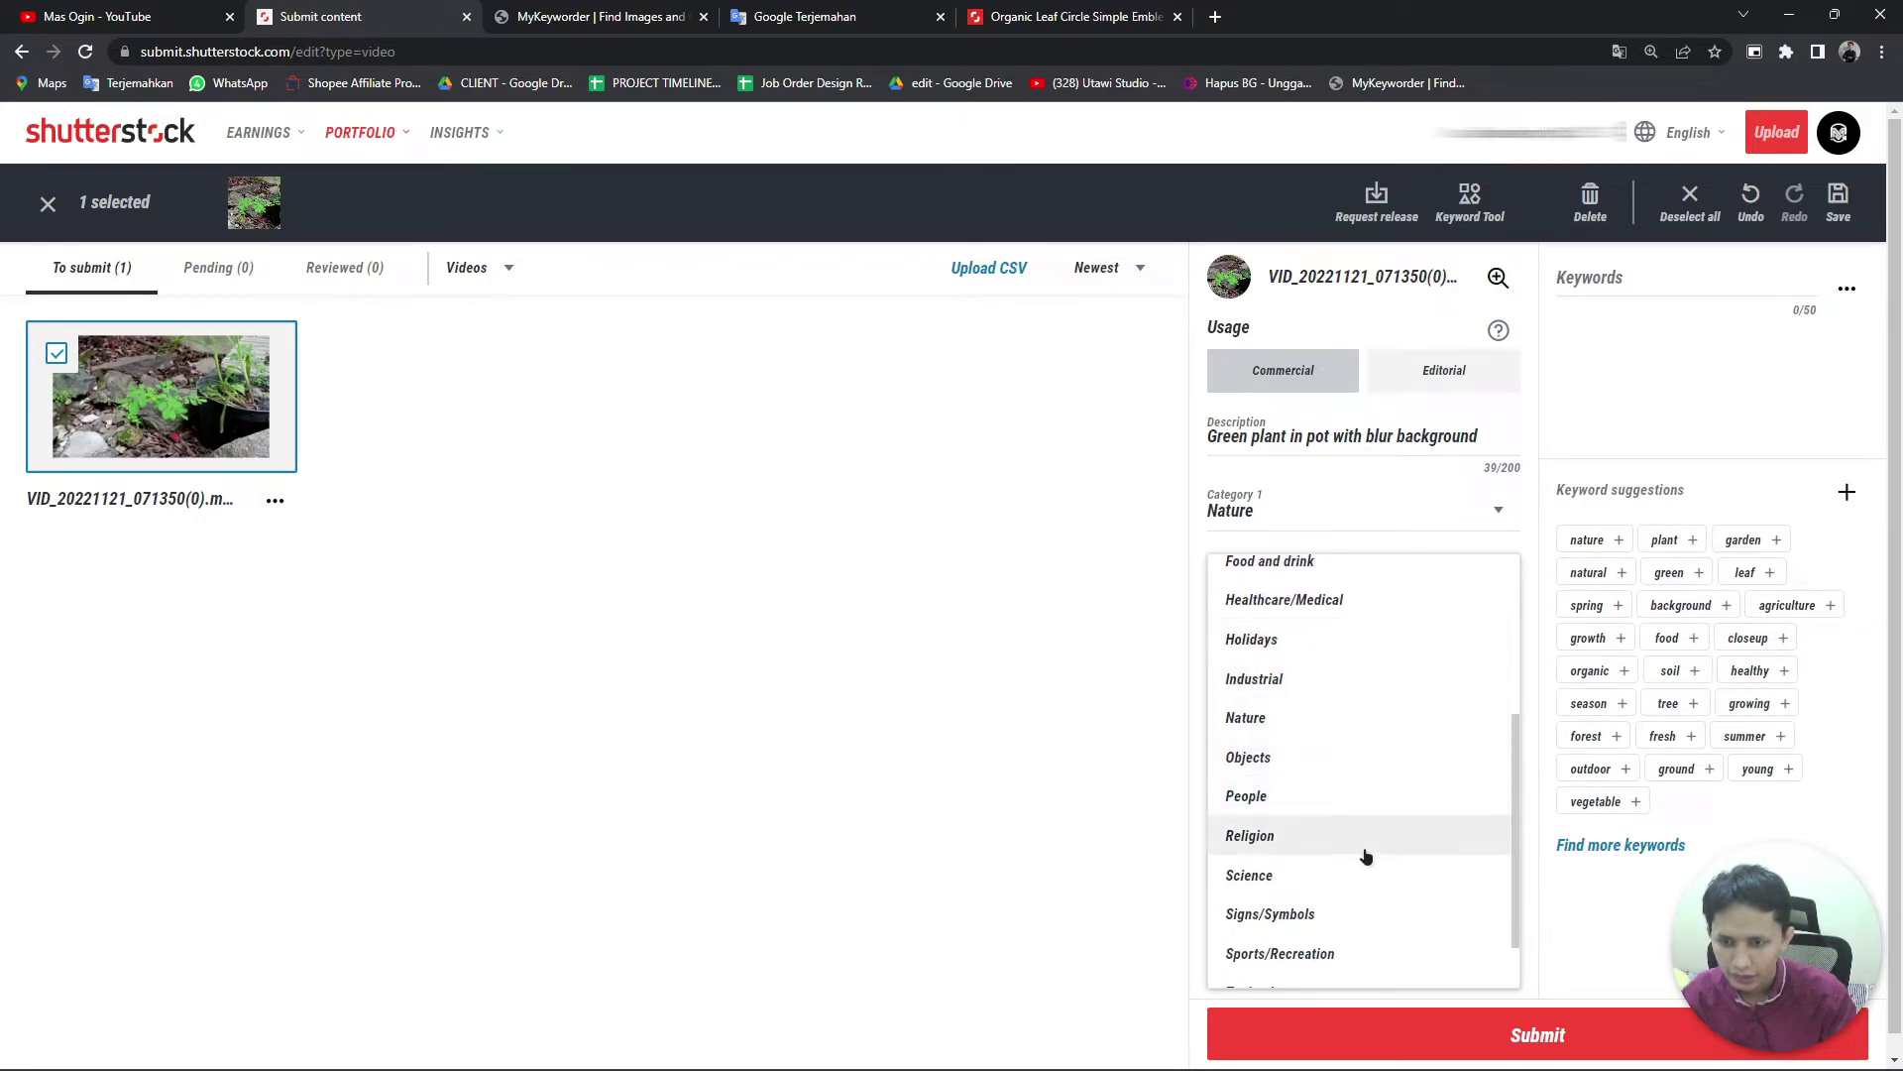
pyautogui.scroll(-1, 1279, 842)
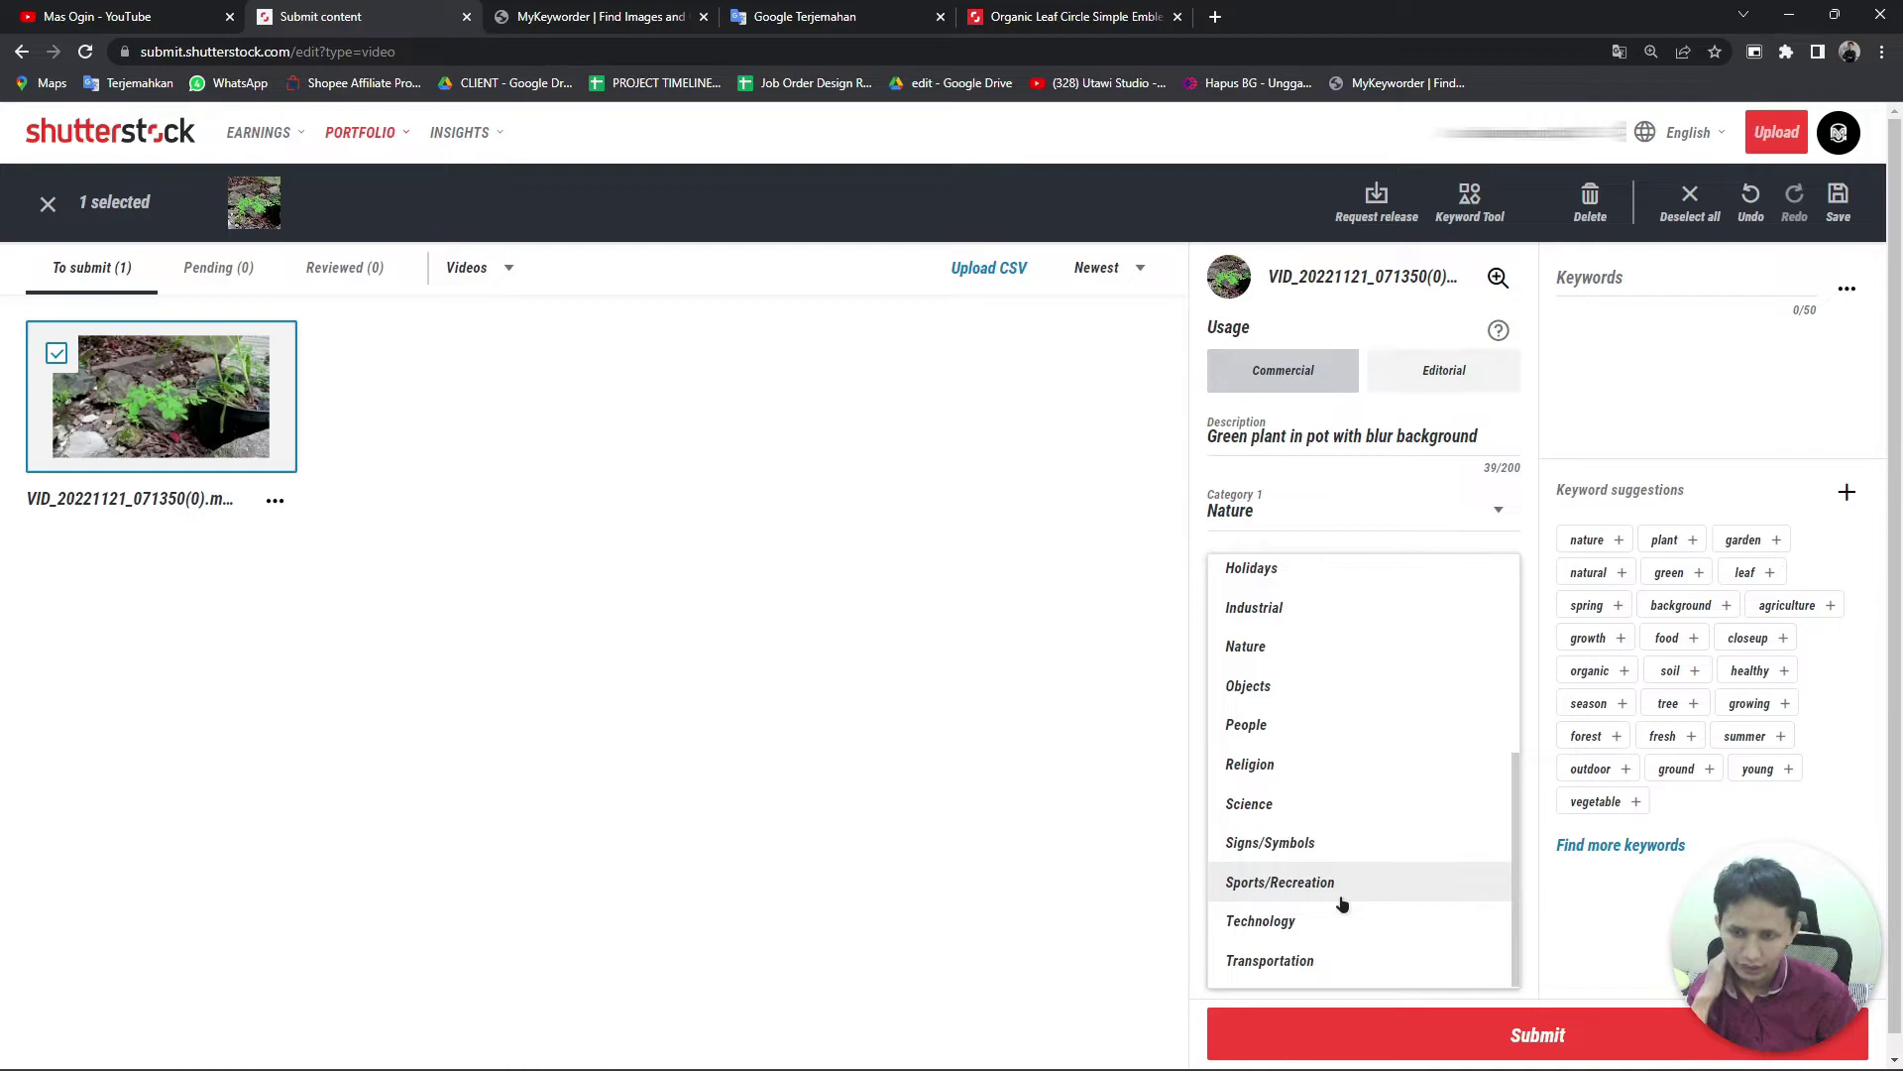
pyautogui.scroll(-1, 1342, 904)
pyautogui.scroll(1, 1353, 799)
pyautogui.scroll(1, 1354, 799)
pyautogui.scroll(1, 1305, 702)
pyautogui.scroll(-2, 1304, 694)
pyautogui.scroll(2, 1302, 722)
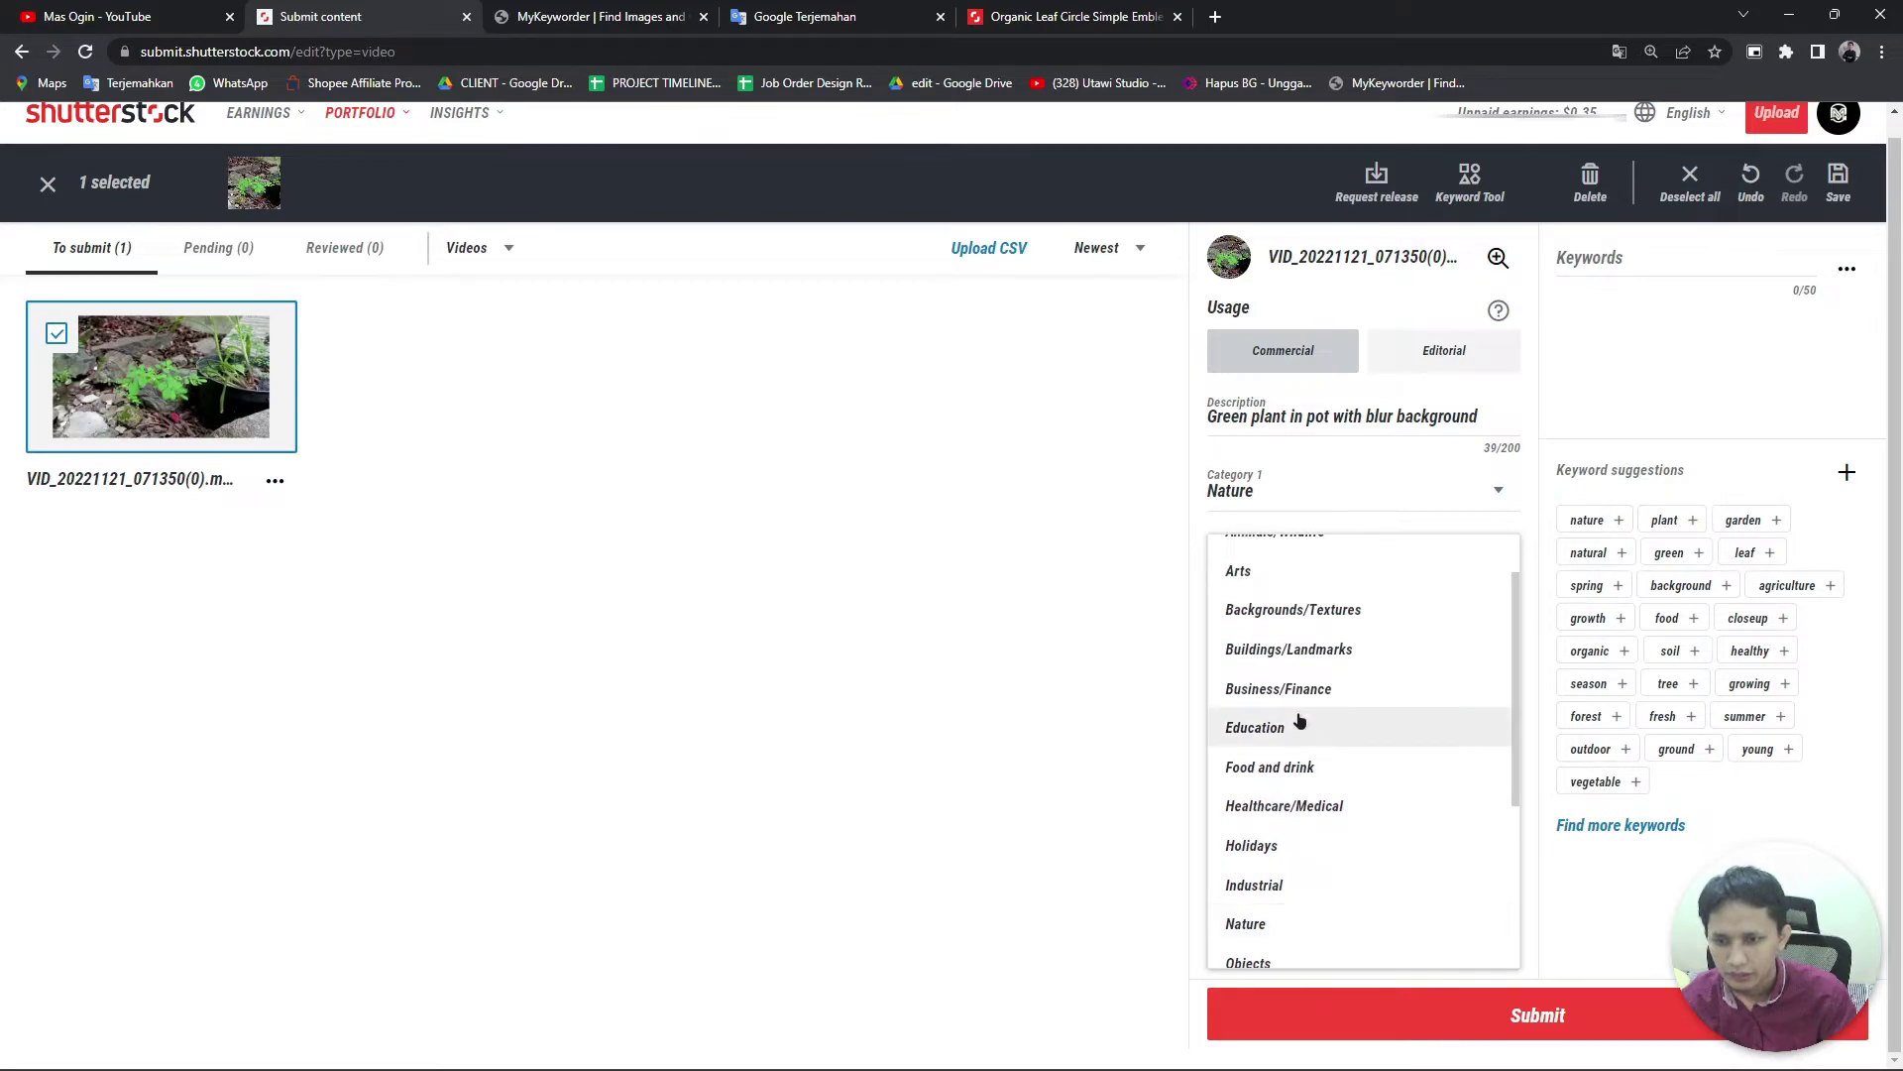
pyautogui.scroll(-2, 1334, 762)
pyautogui.scroll(-1, 1336, 783)
pyautogui.scroll(3, 1330, 862)
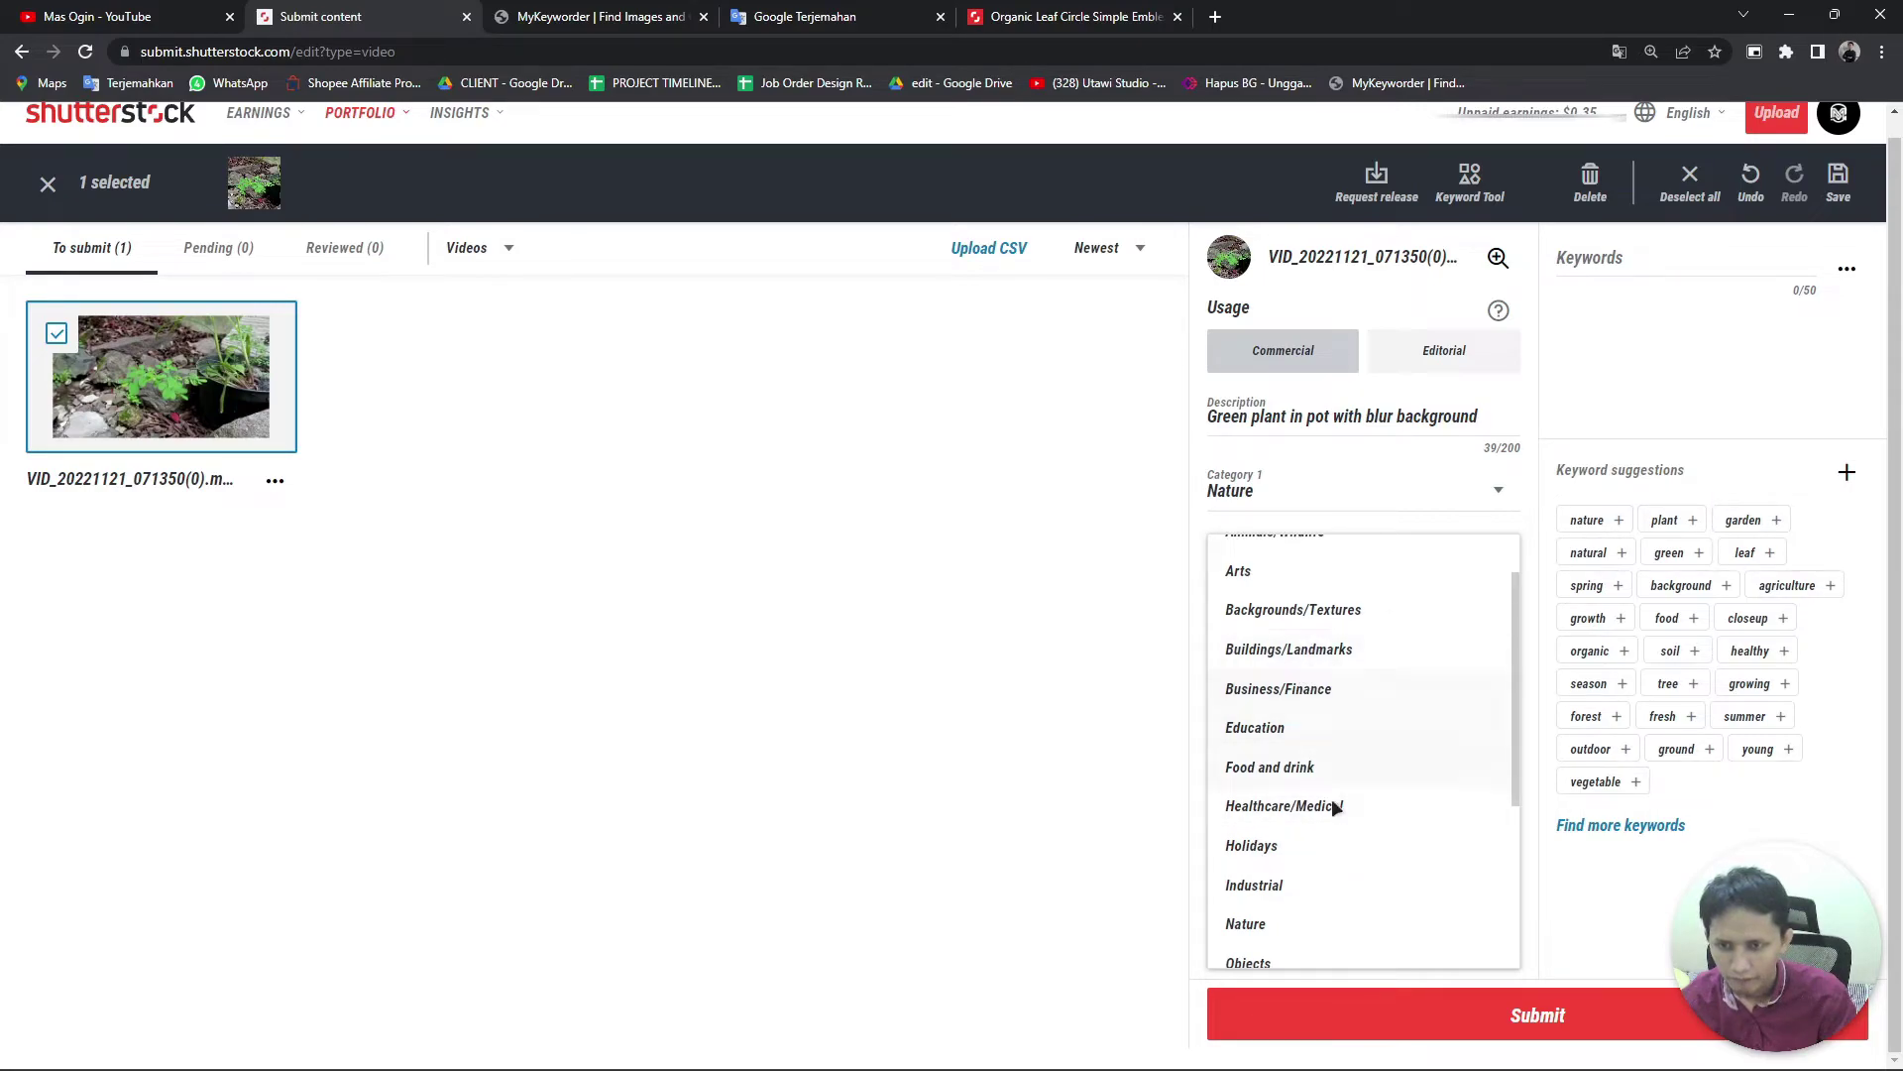
pyautogui.scroll(-3, 1309, 832)
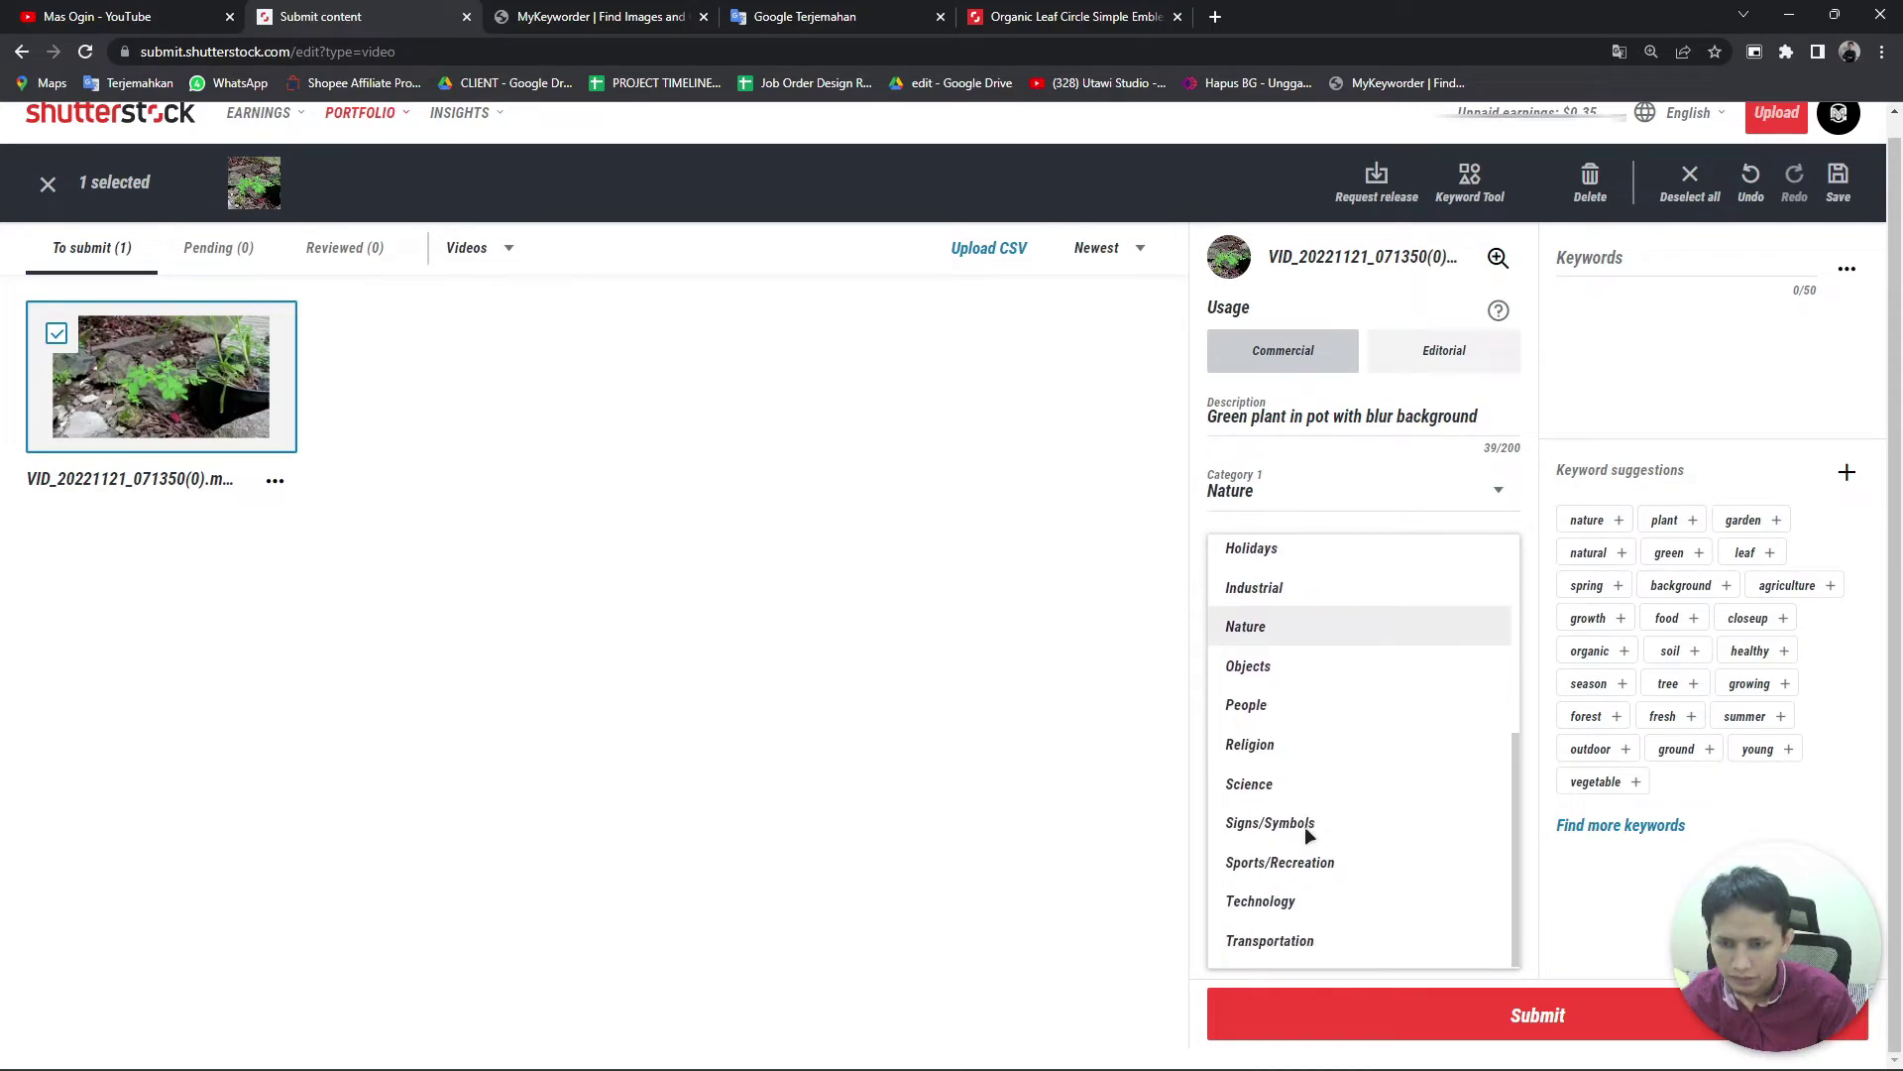
pyautogui.scroll(3, 1306, 842)
pyautogui.scroll(1, 1277, 803)
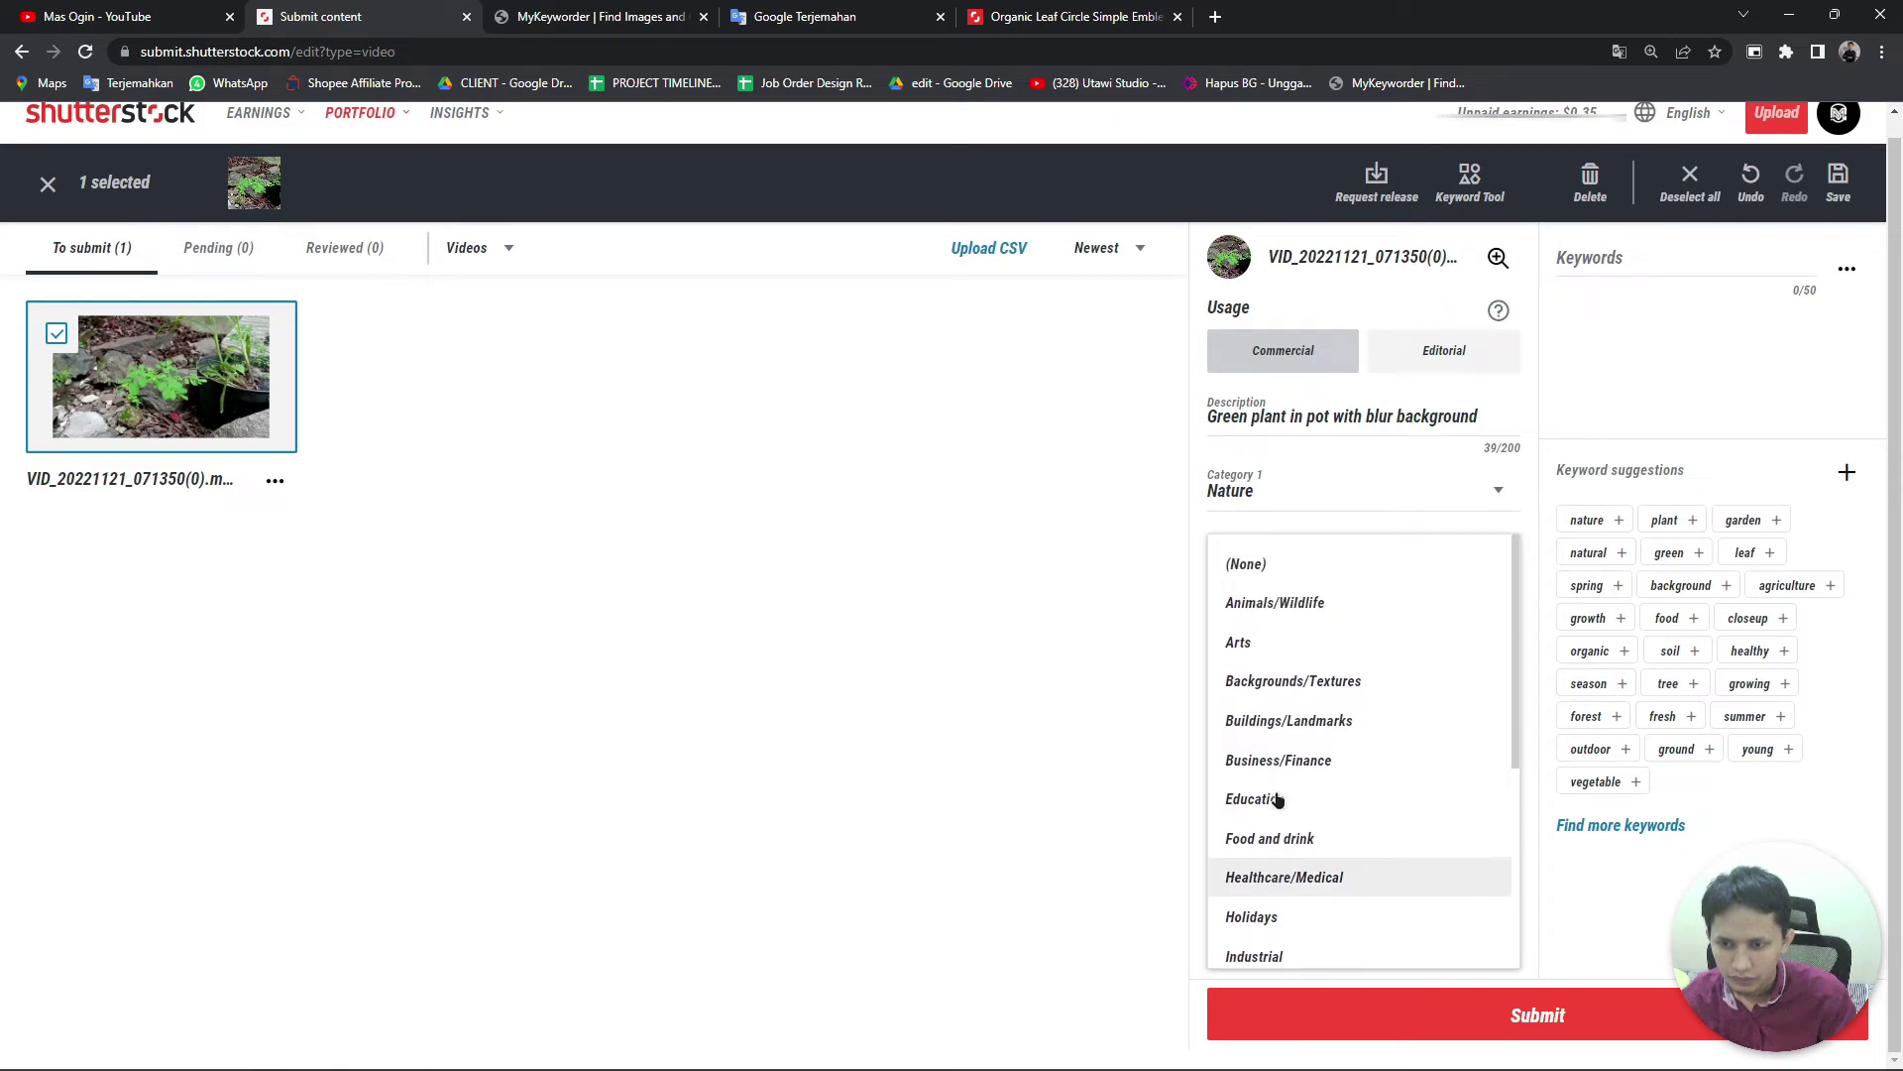
pyautogui.scroll(-1, 1297, 793)
pyautogui.scroll(-2, 1294, 789)
pyautogui.scroll(-1, 1281, 846)
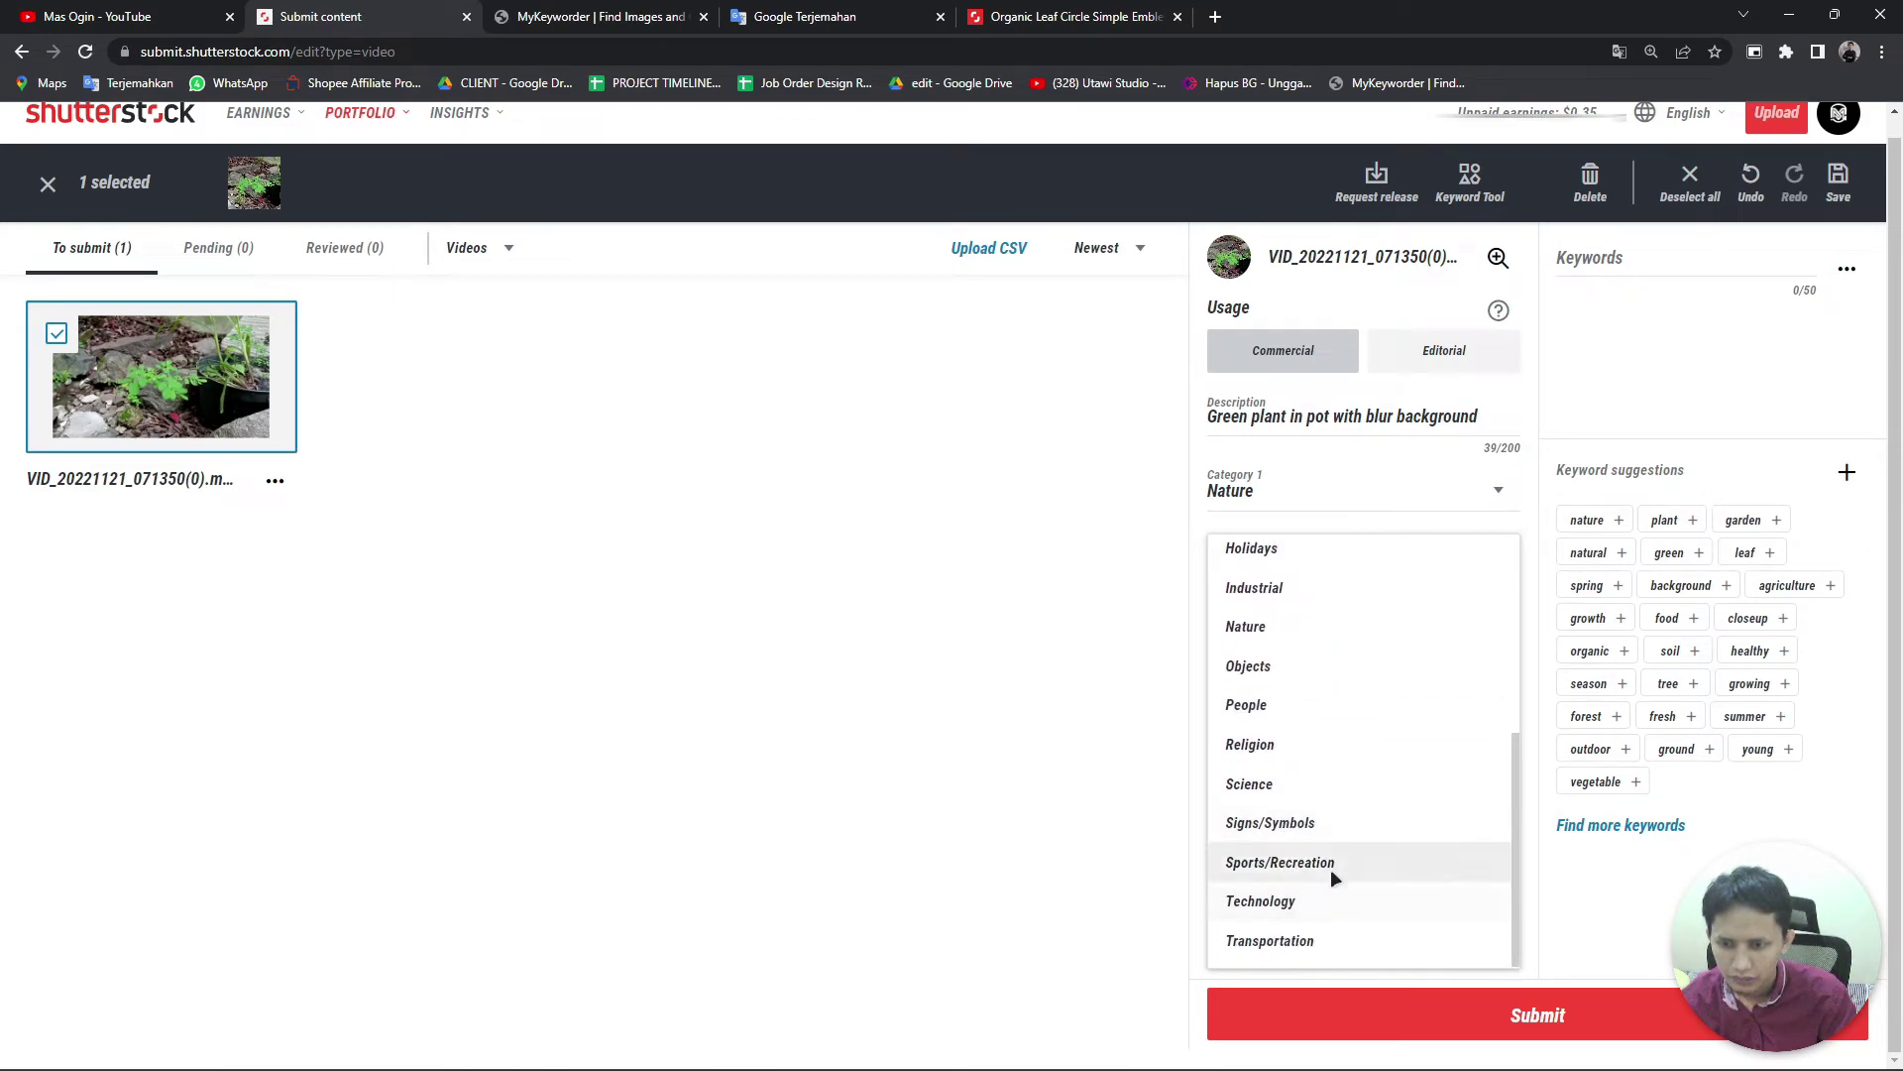
pyautogui.scroll(3, 1298, 857)
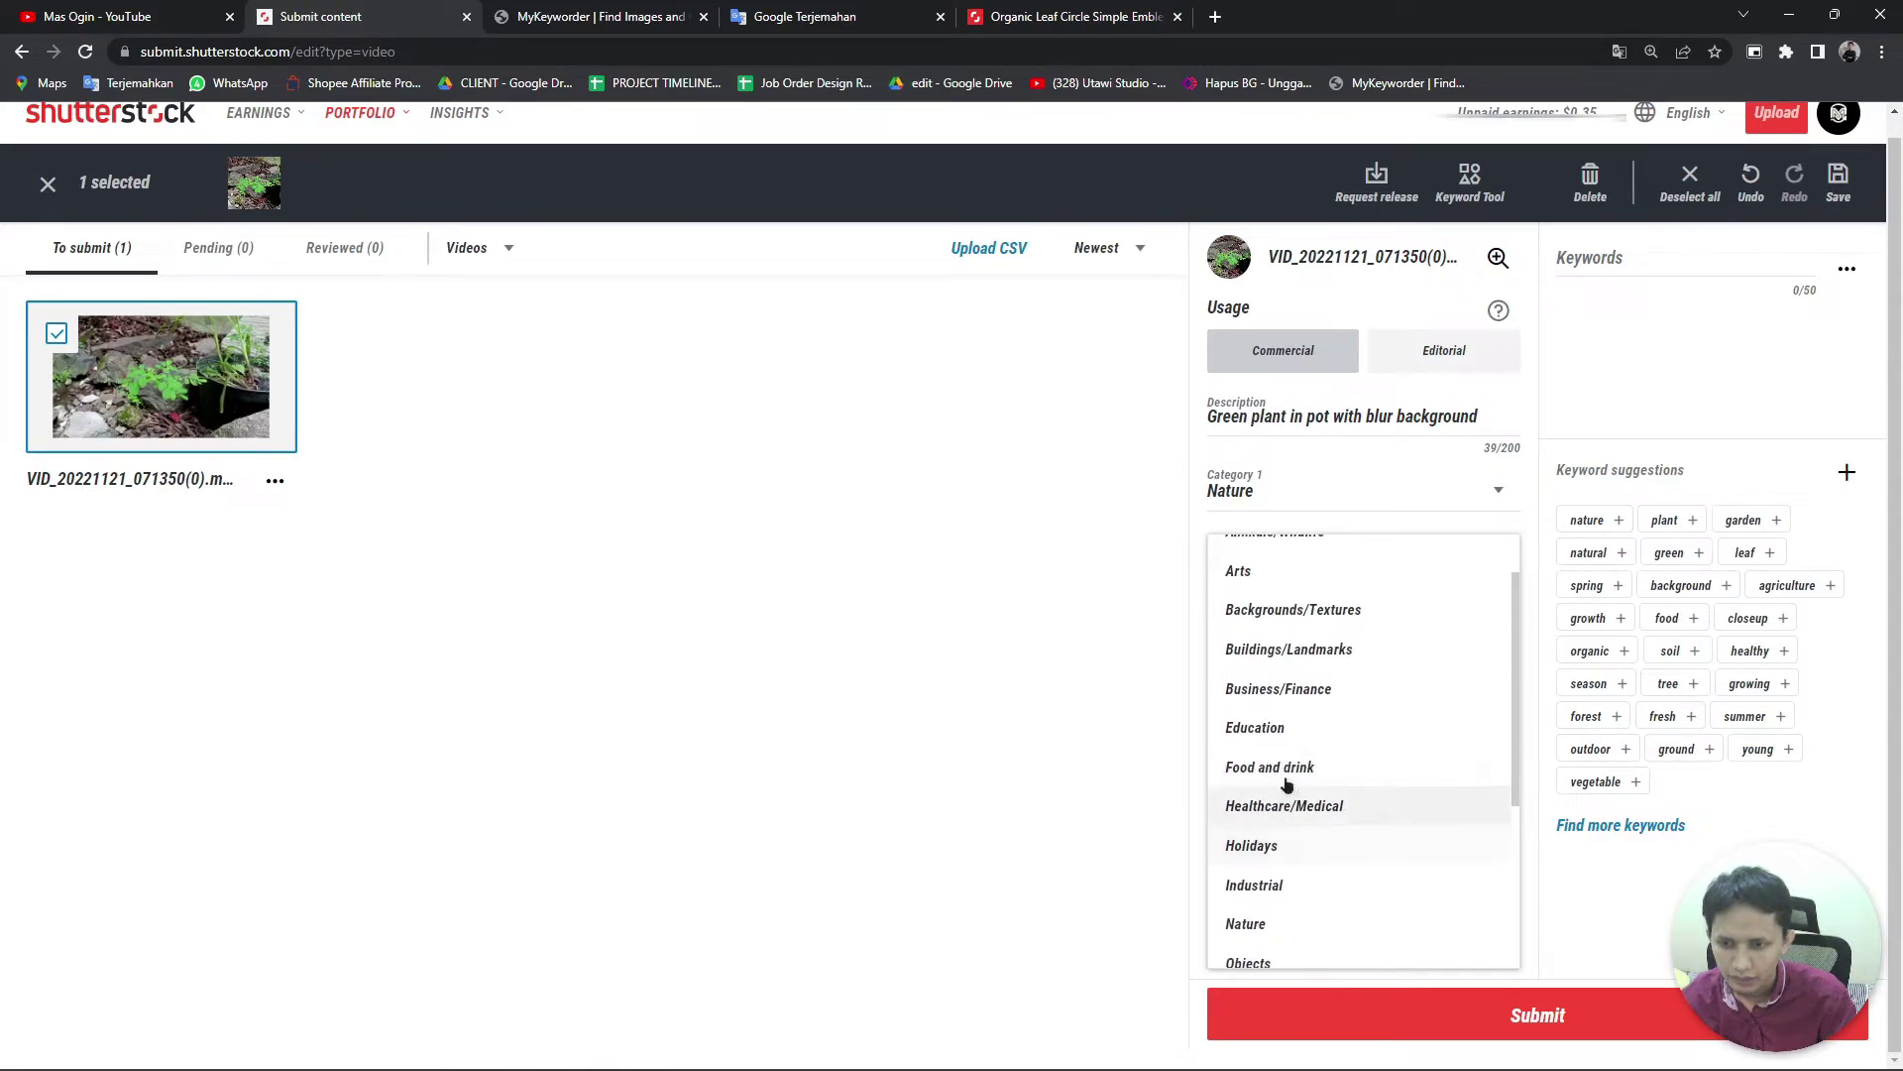
pyautogui.click(1302, 611)
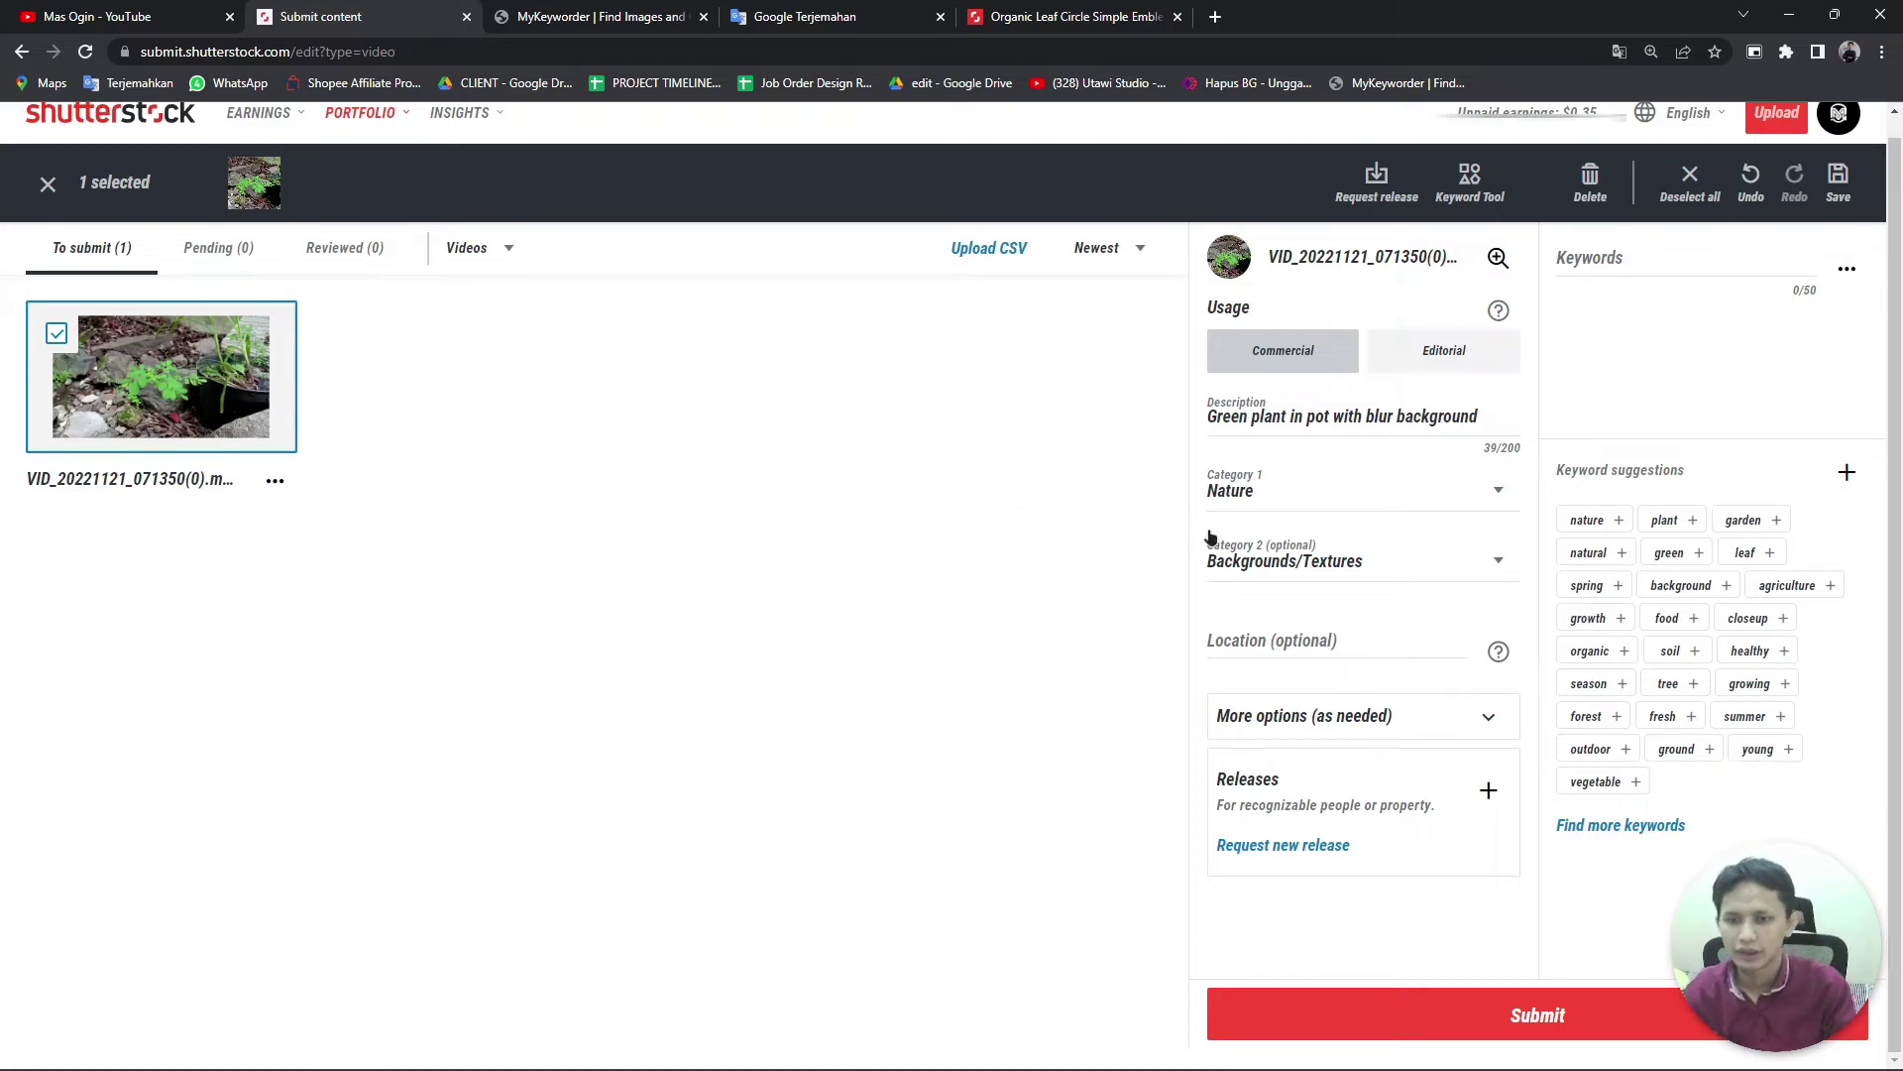
pyautogui.scroll(1, 952, 614)
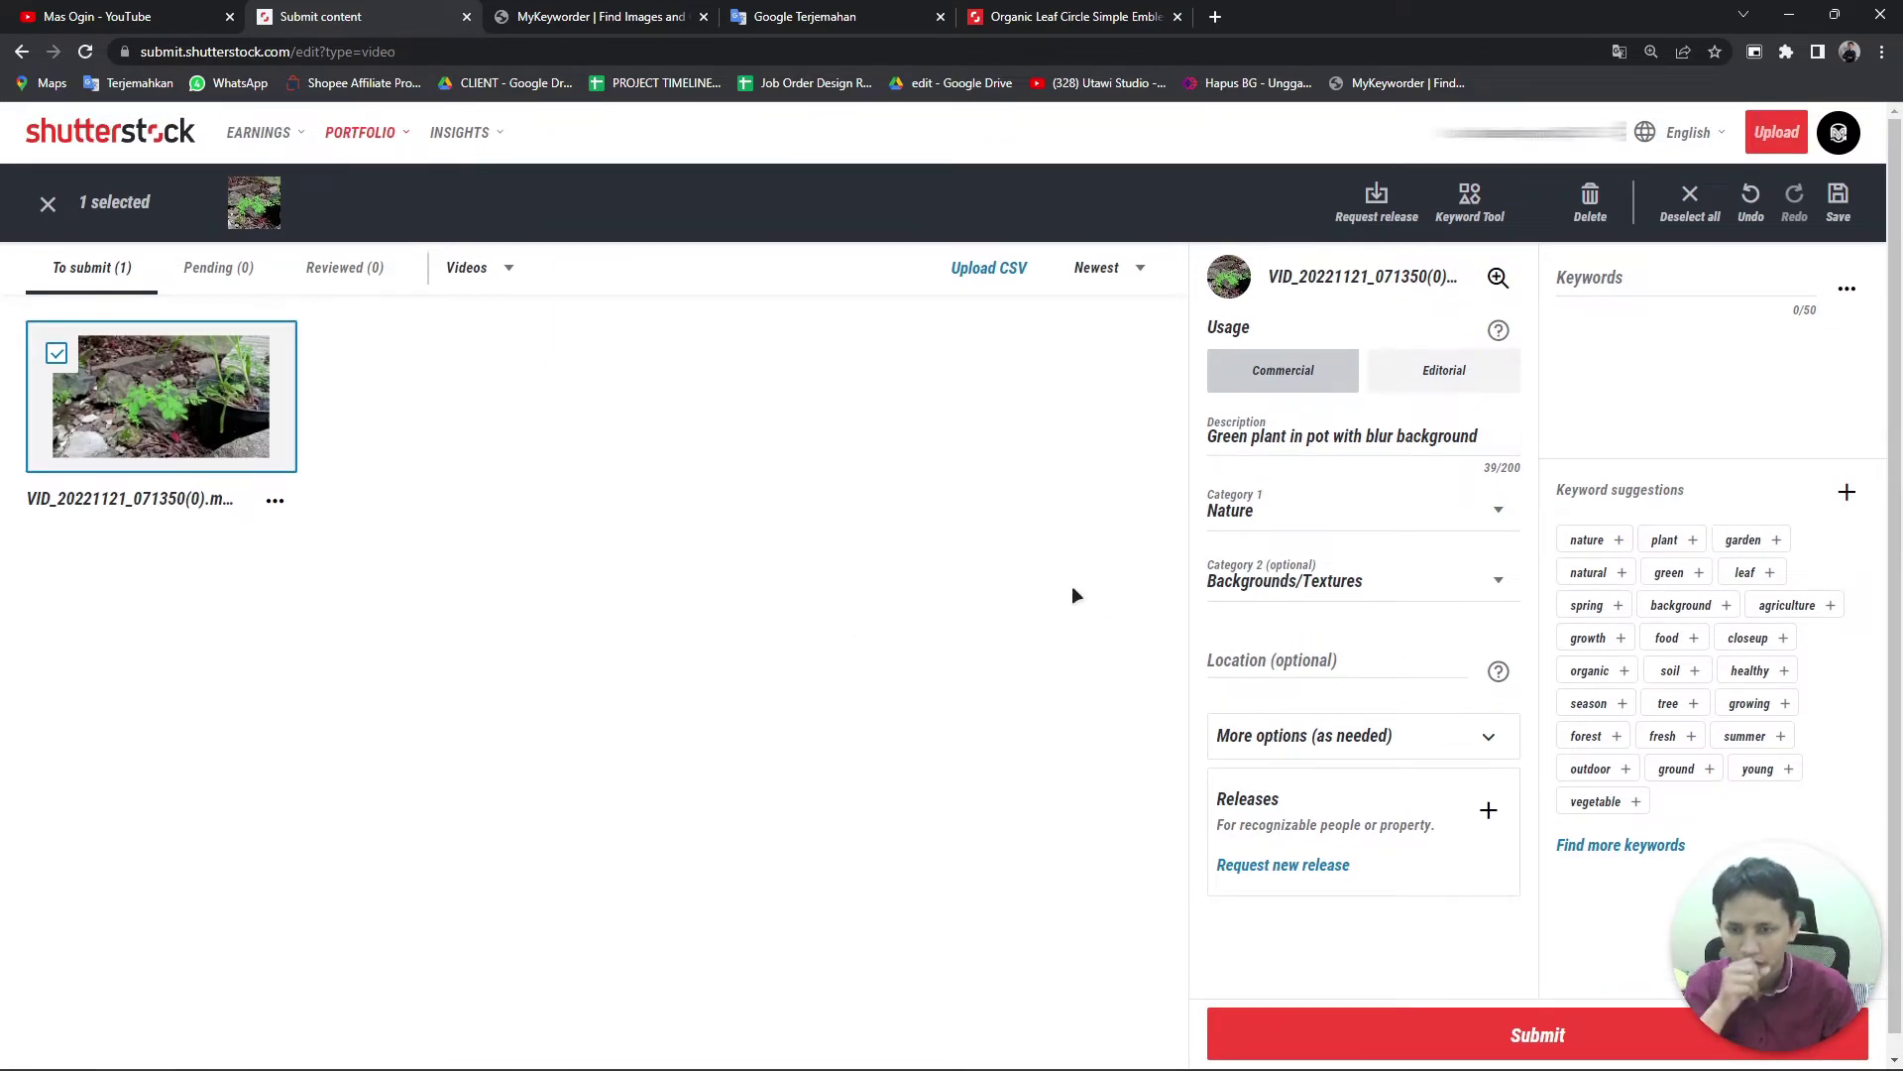
# Step: Copy the exported Leaf keywords from MyKeyworder and add them as keywords of the video in Shutterstock
pyautogui.click(1620, 271)
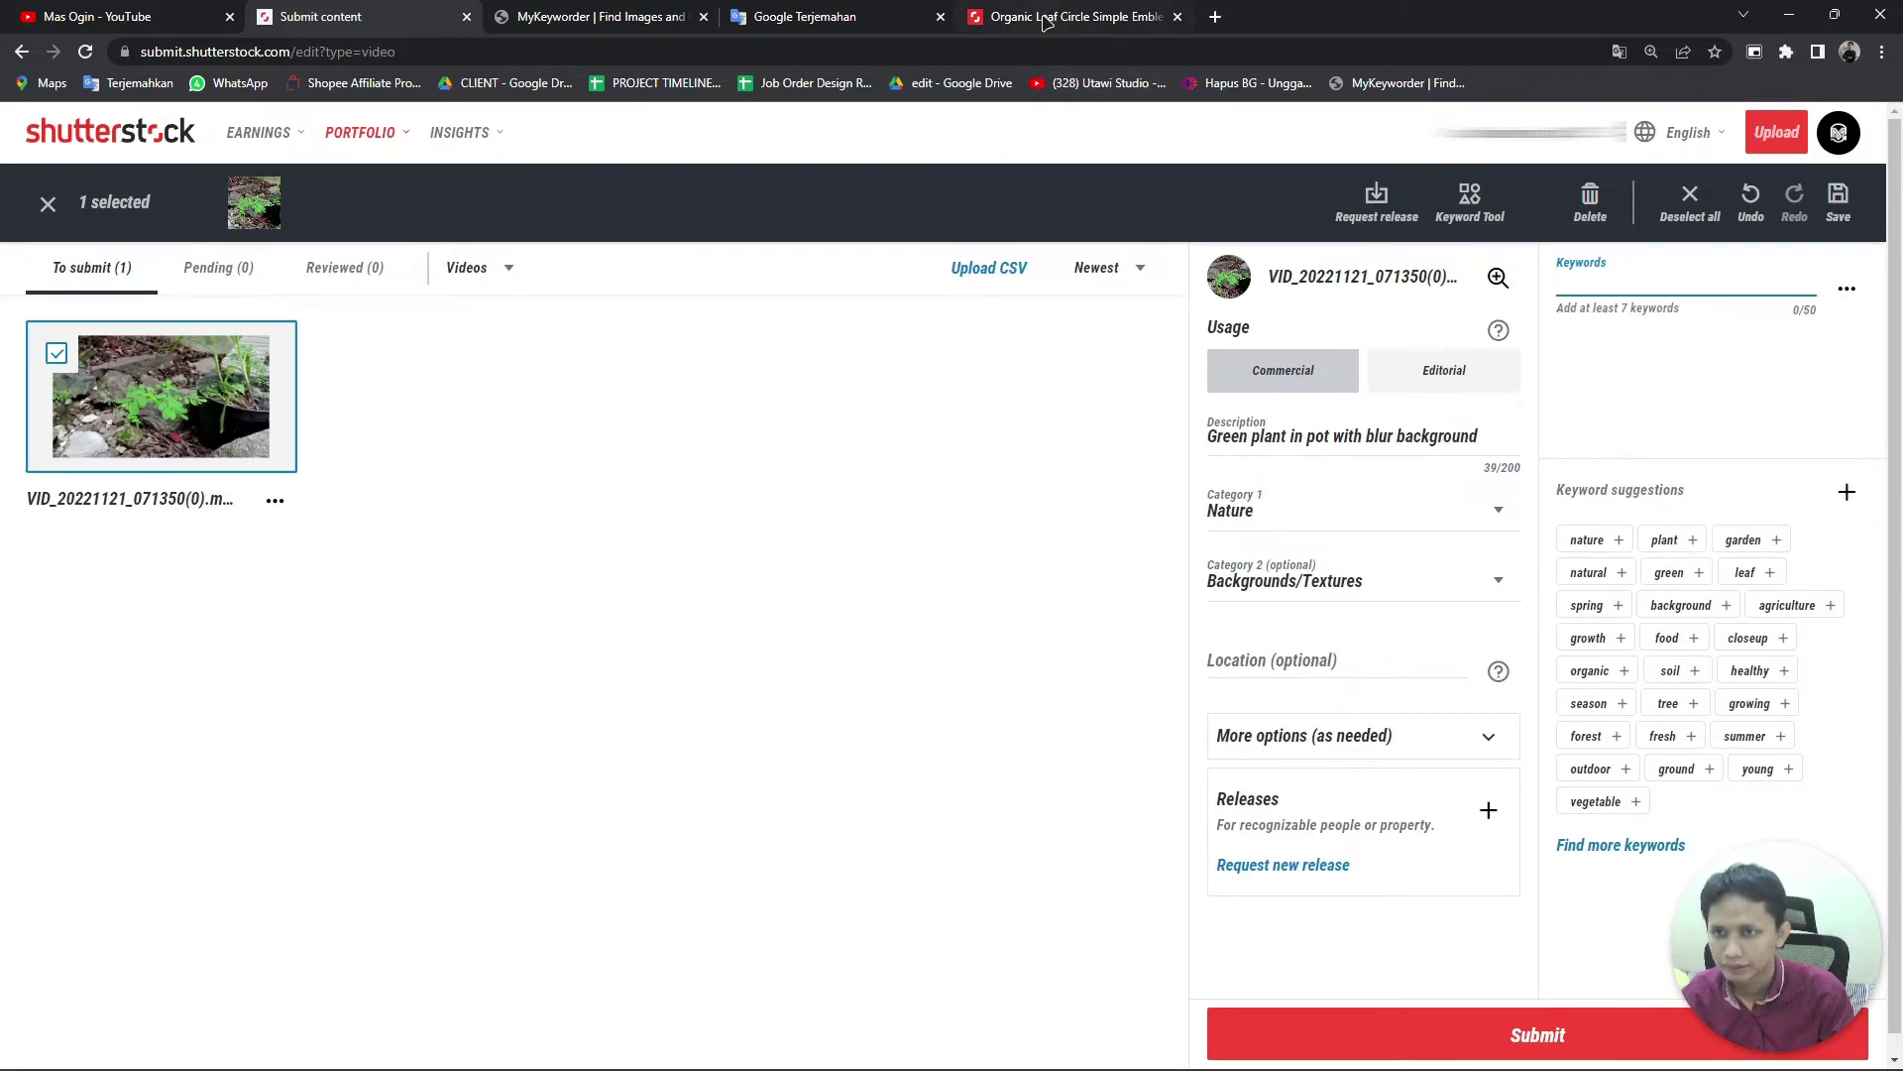
pyautogui.click(571, 20)
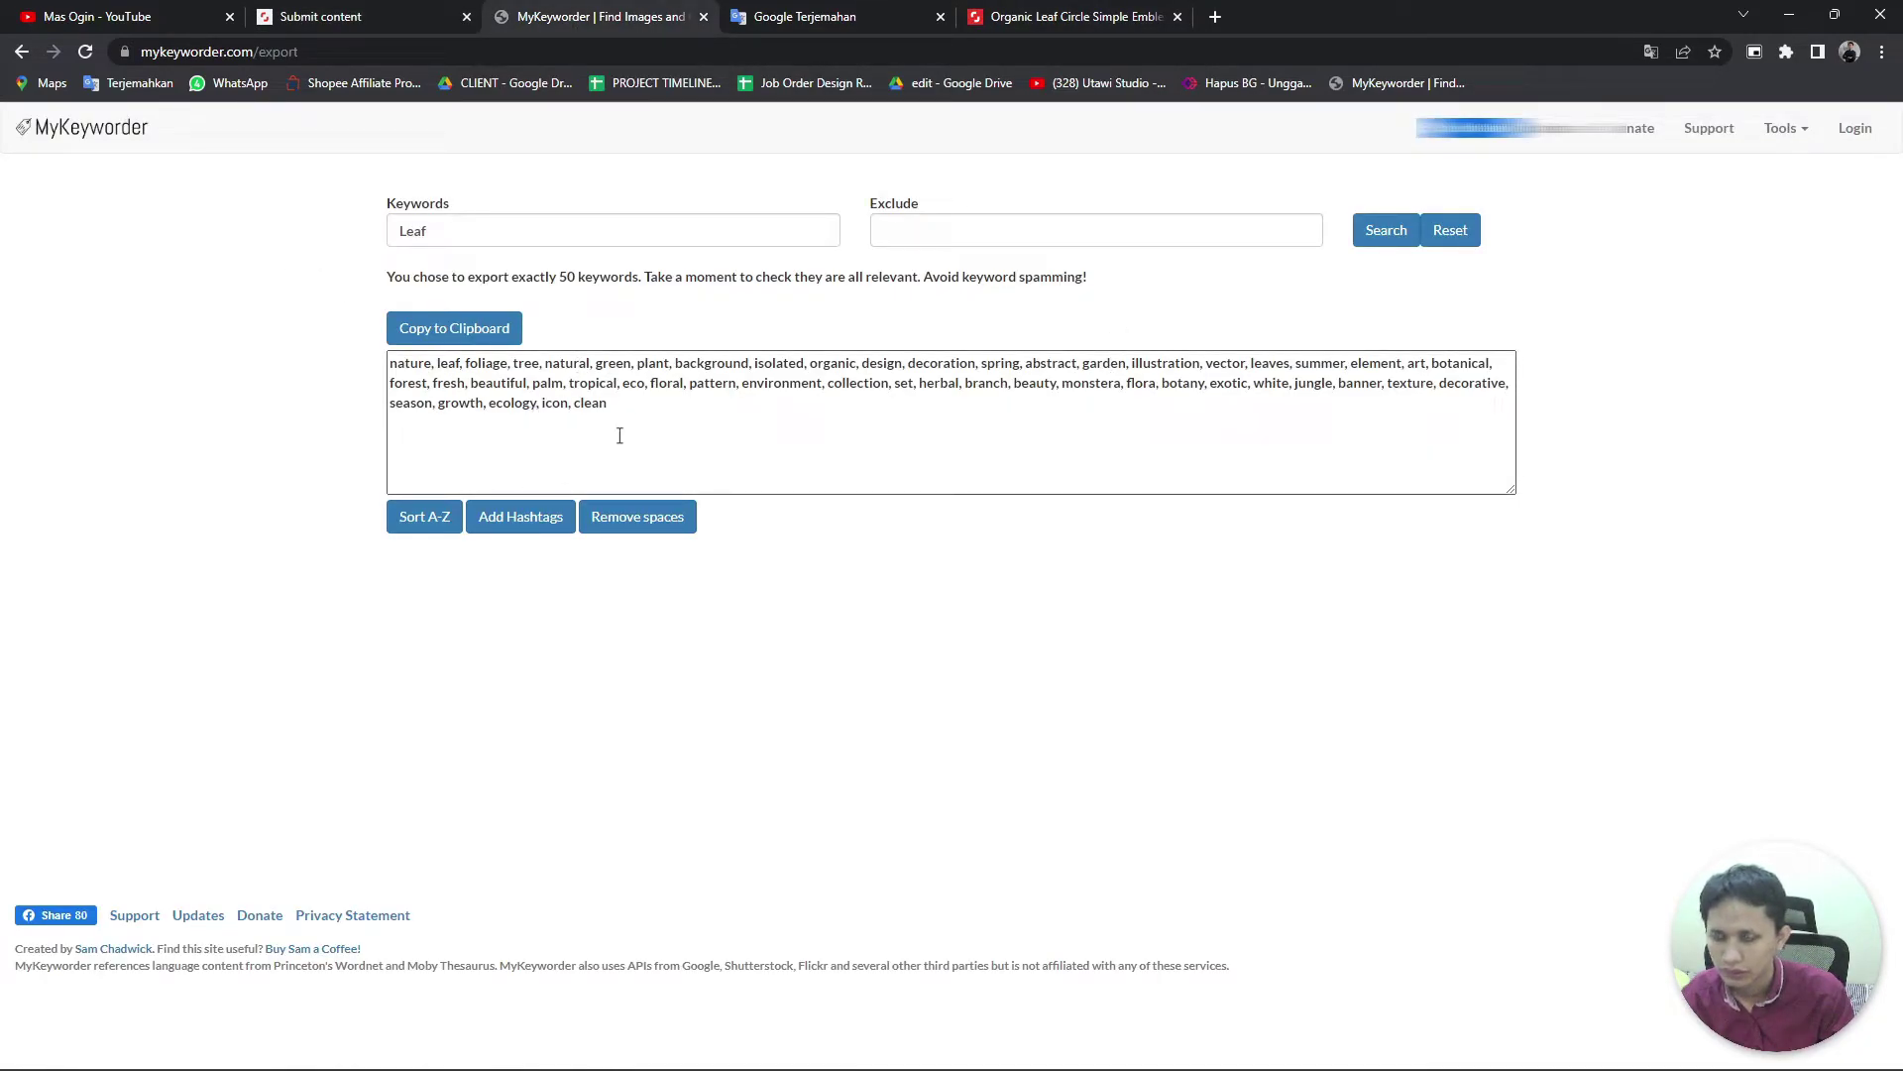
pyautogui.click(466, 335)
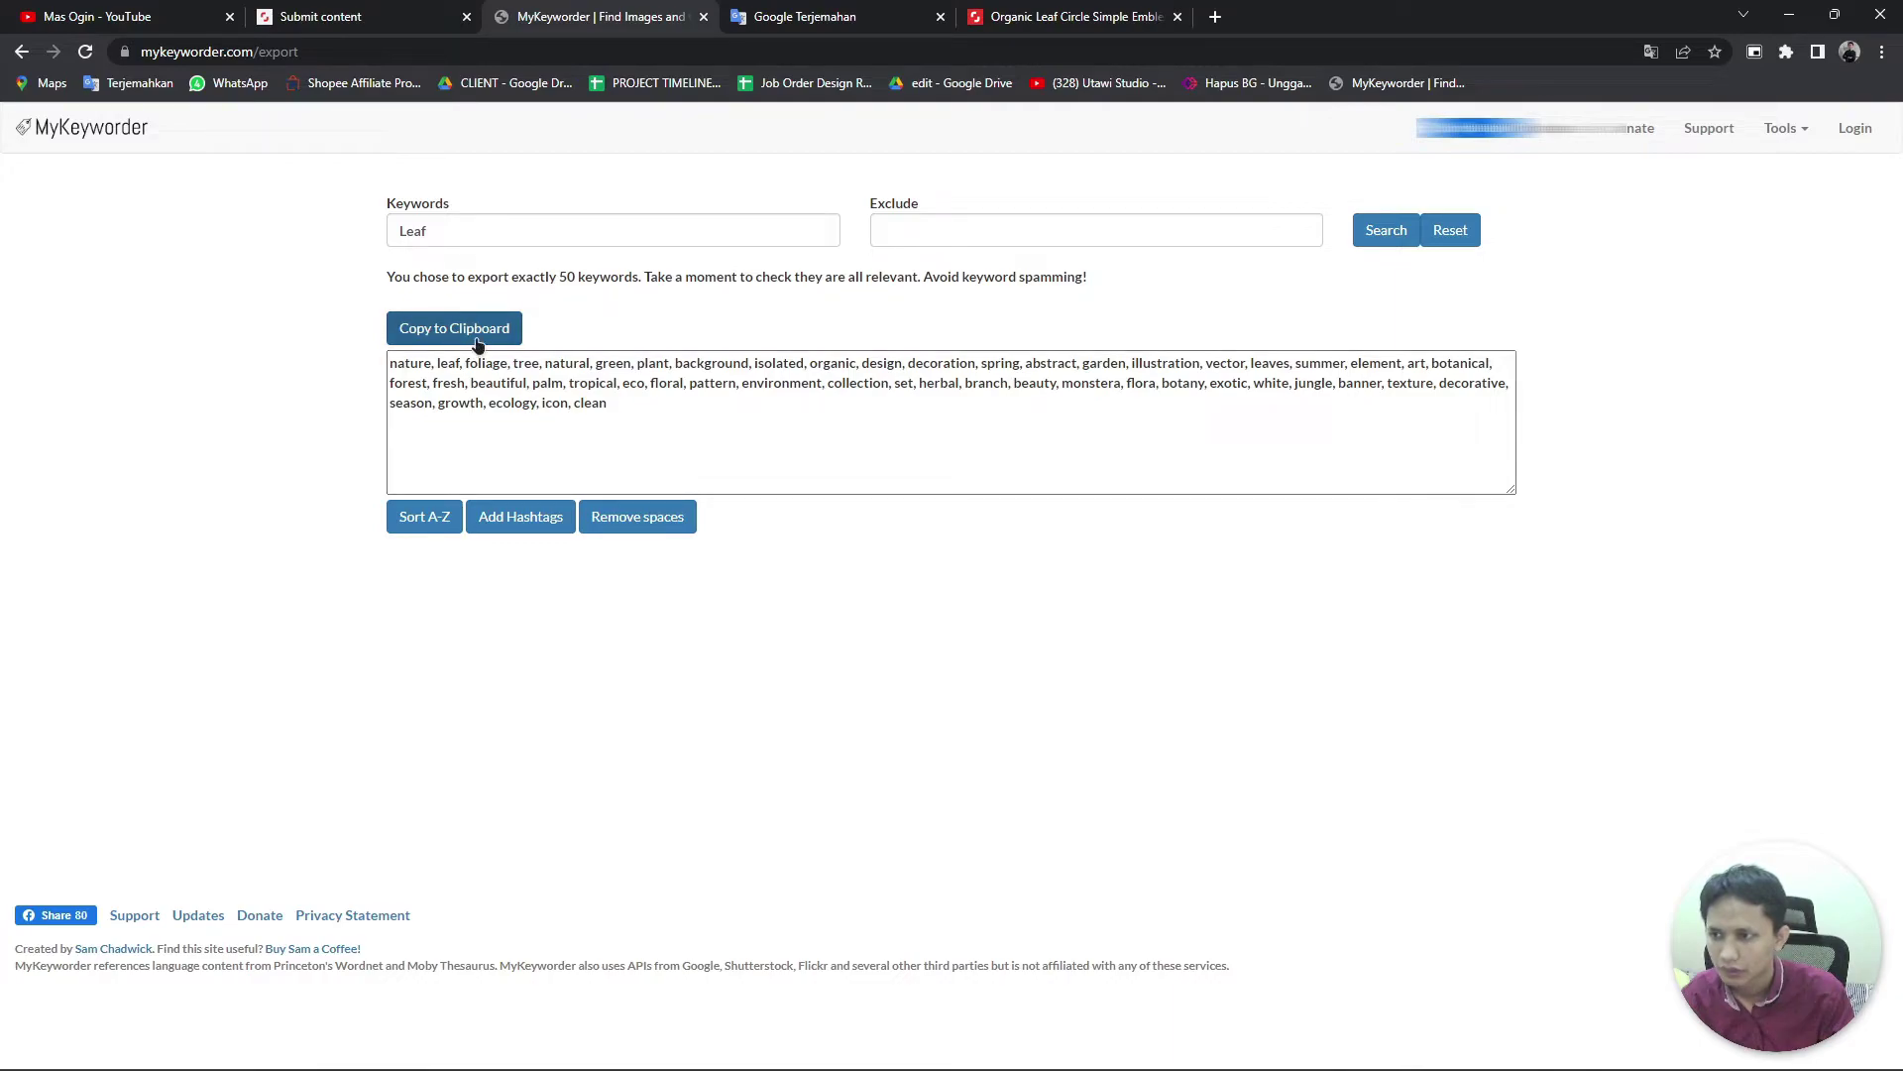
pyautogui.click(1020, 20)
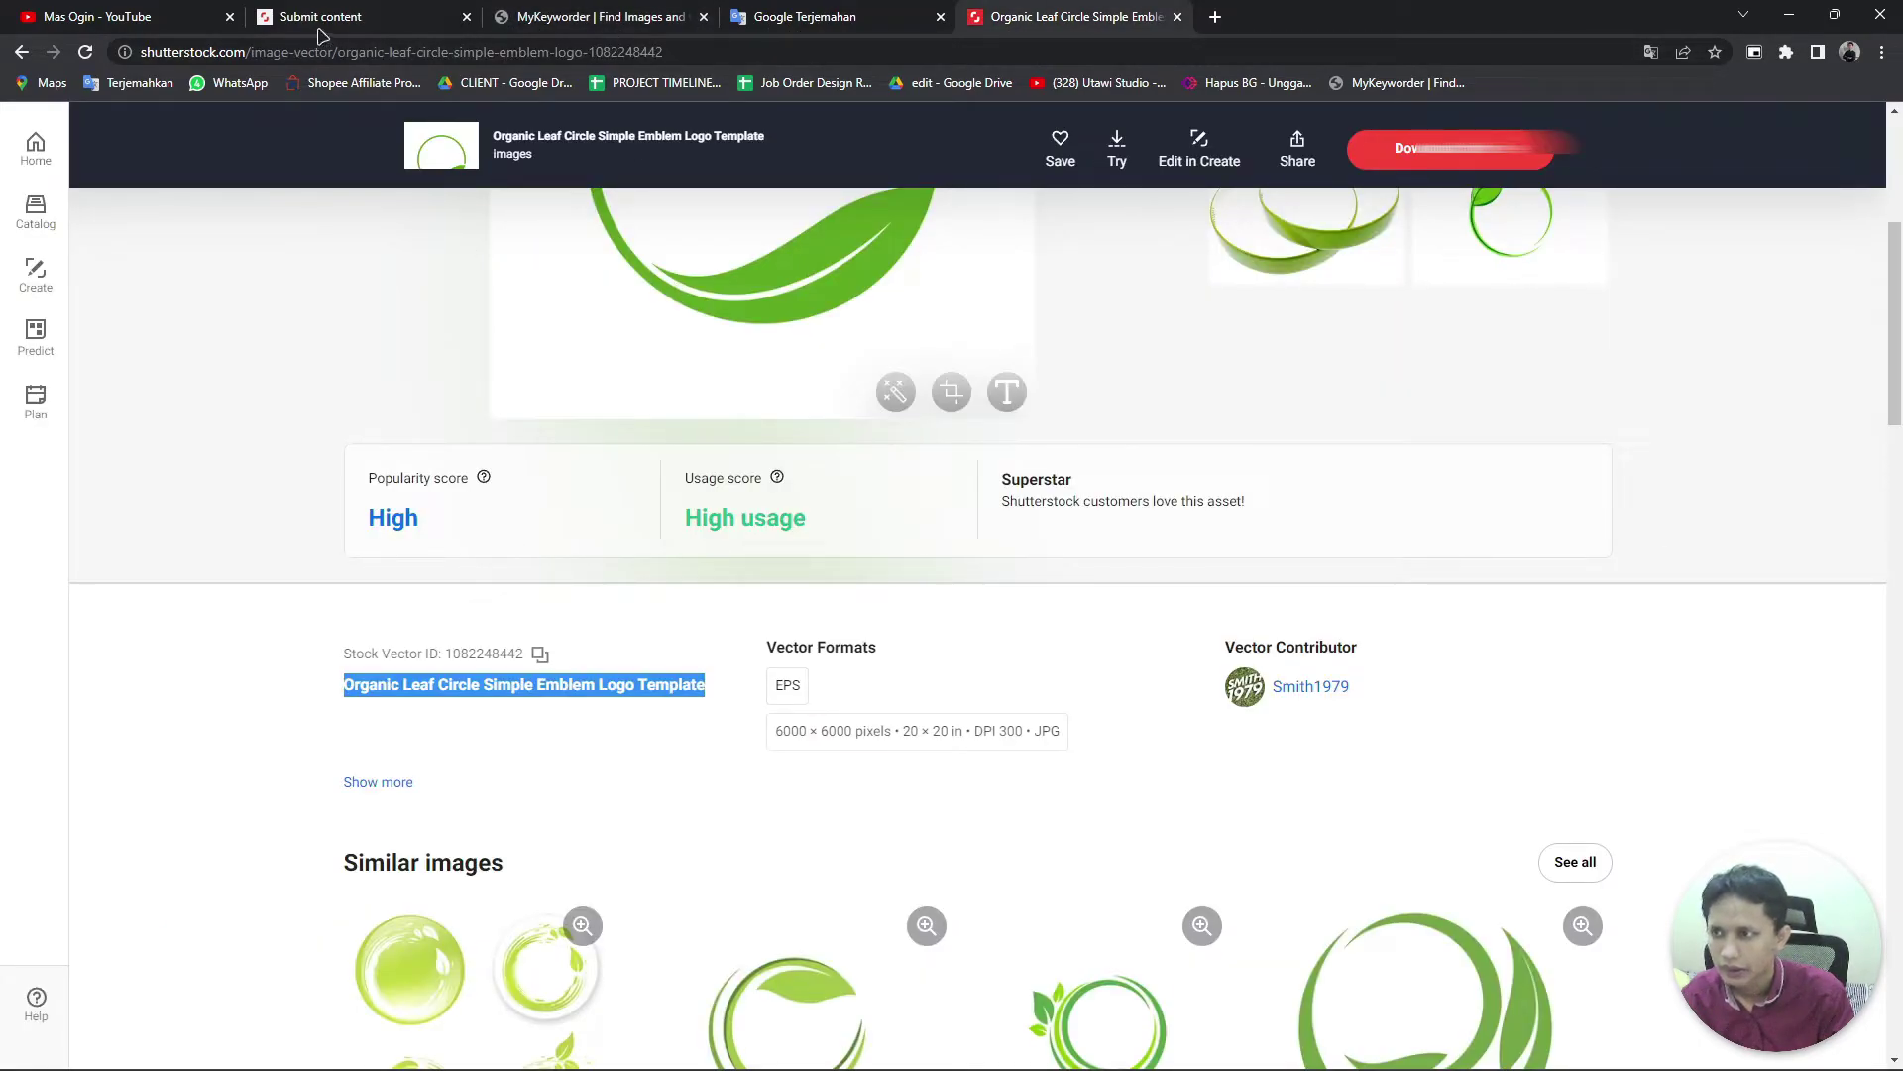
pyautogui.click(320, 33)
pyautogui.click(1650, 285)
pyautogui.hotkey('ctrl', 'v')
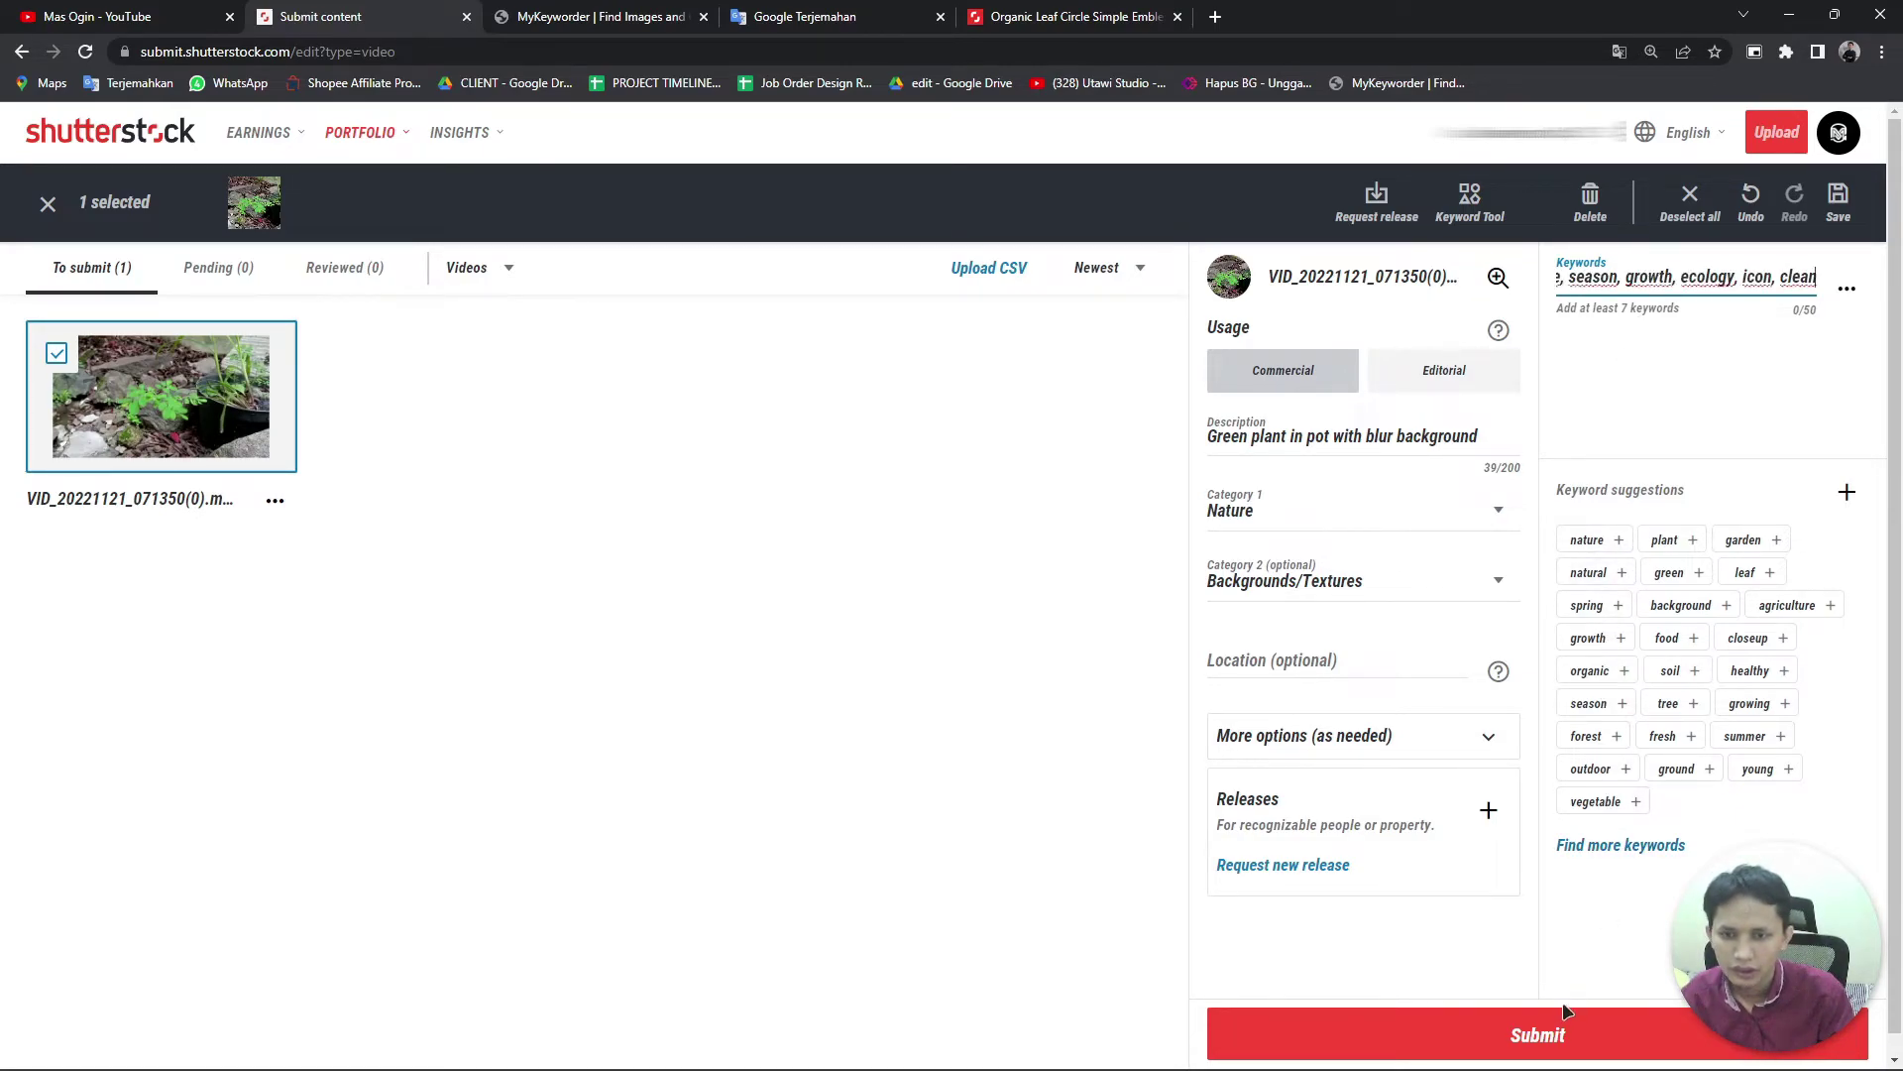
pyautogui.click(1642, 364)
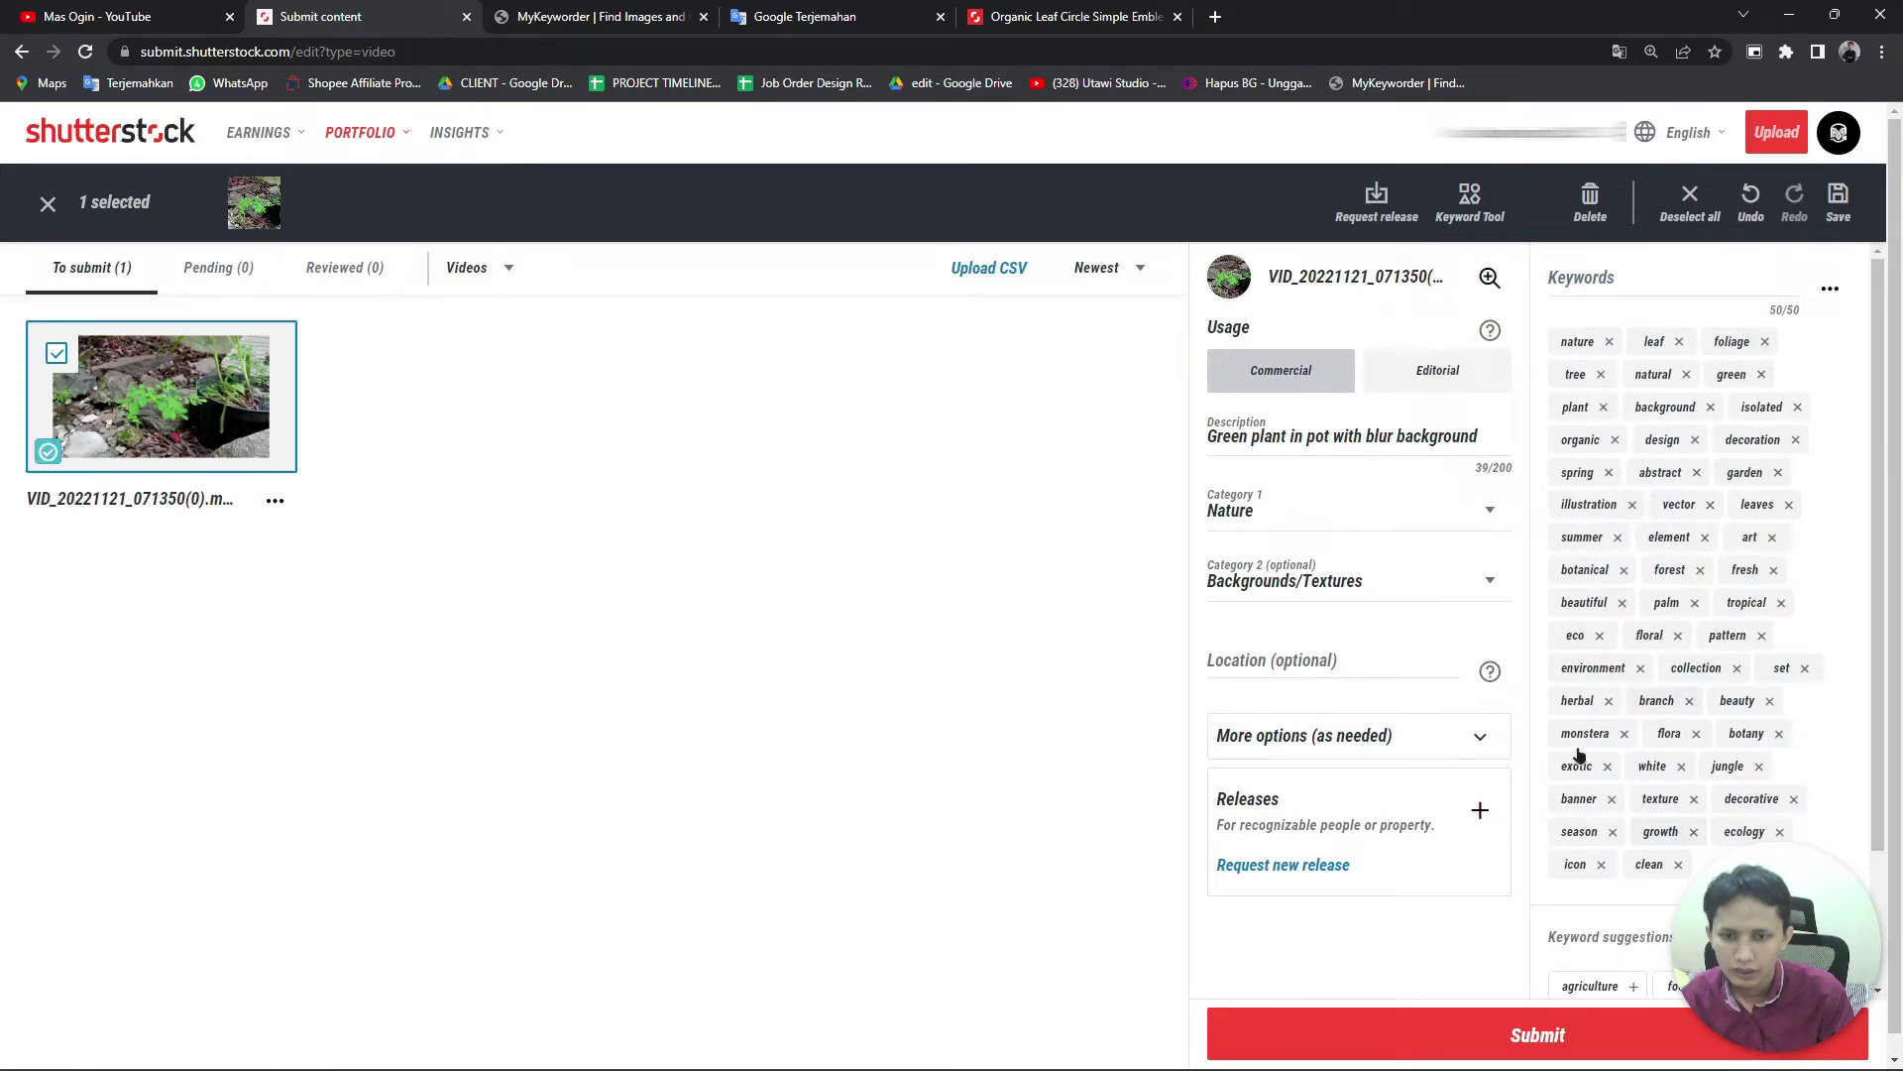
# Step: Submit the video VID_20221121_071350(0) for review and open the list of pending videos
pyautogui.scroll(-1, 1692, 616)
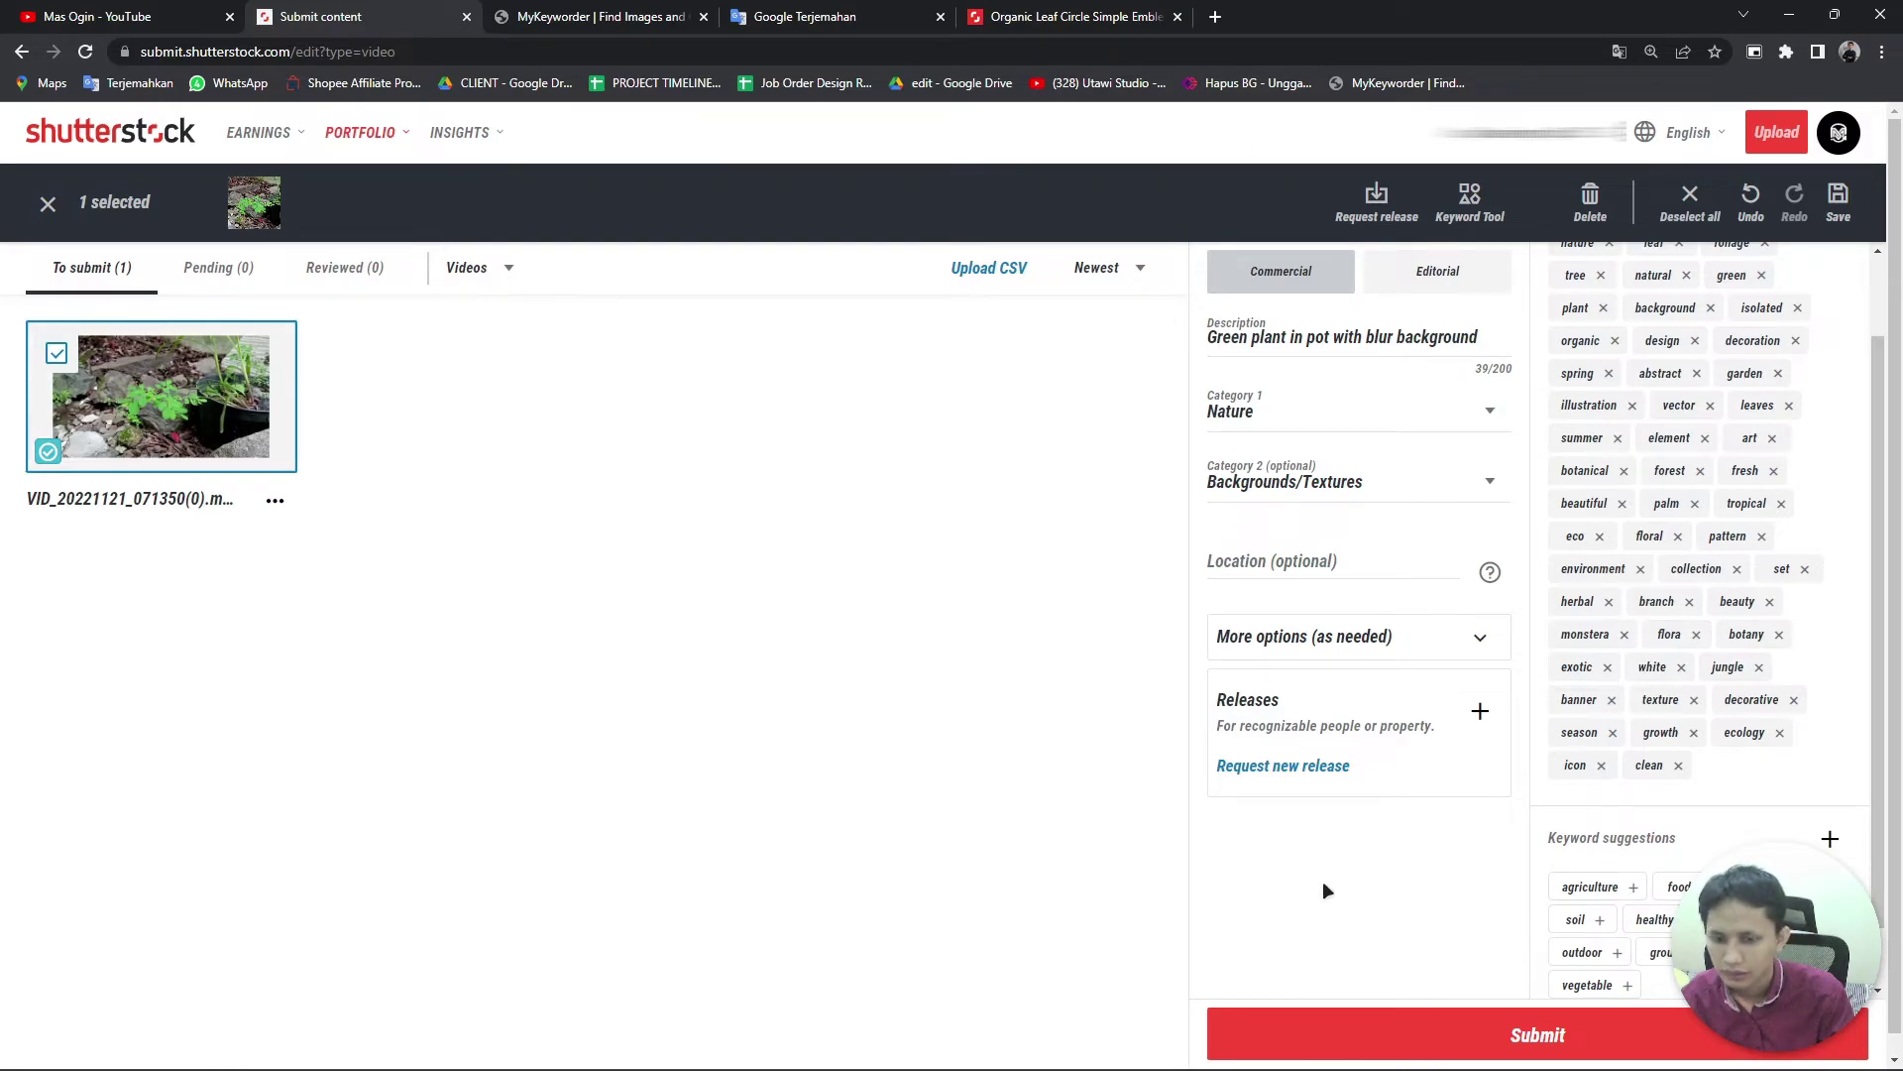
pyautogui.click(488, 270)
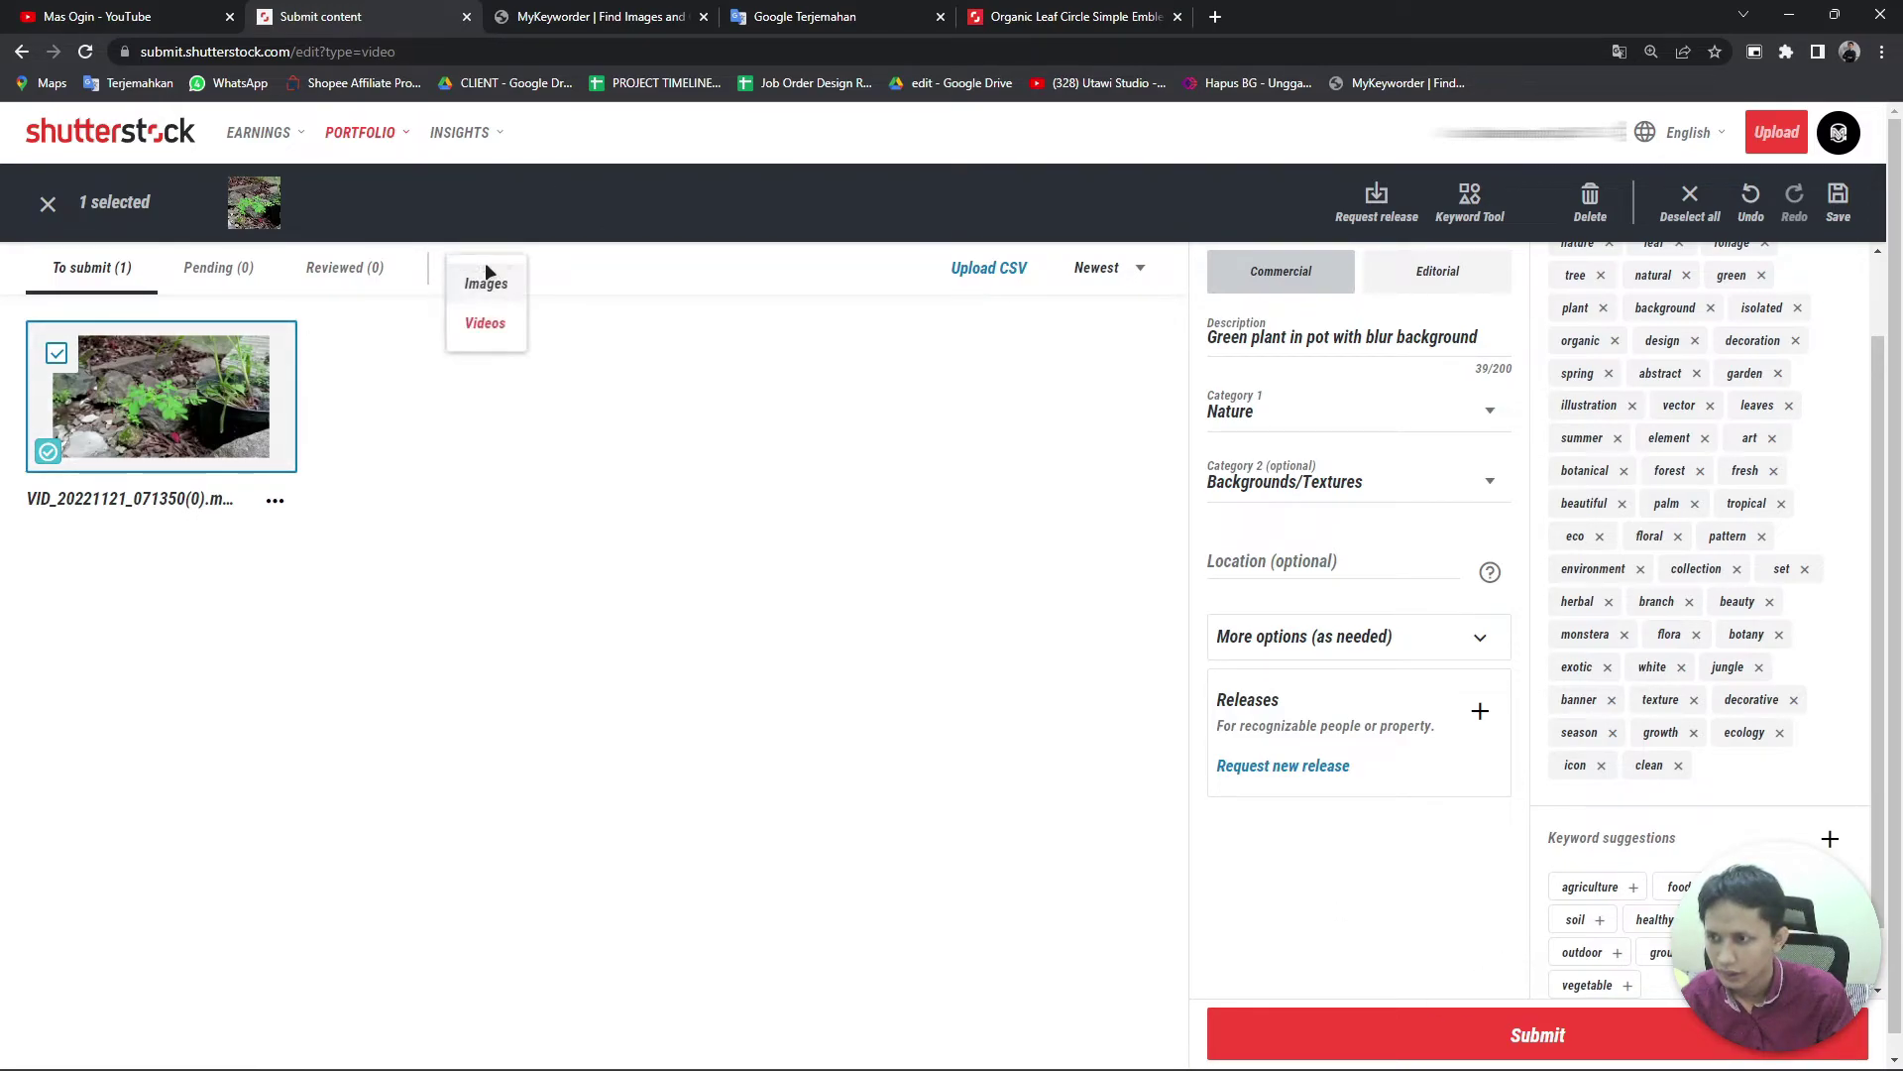
pyautogui.click(1458, 1037)
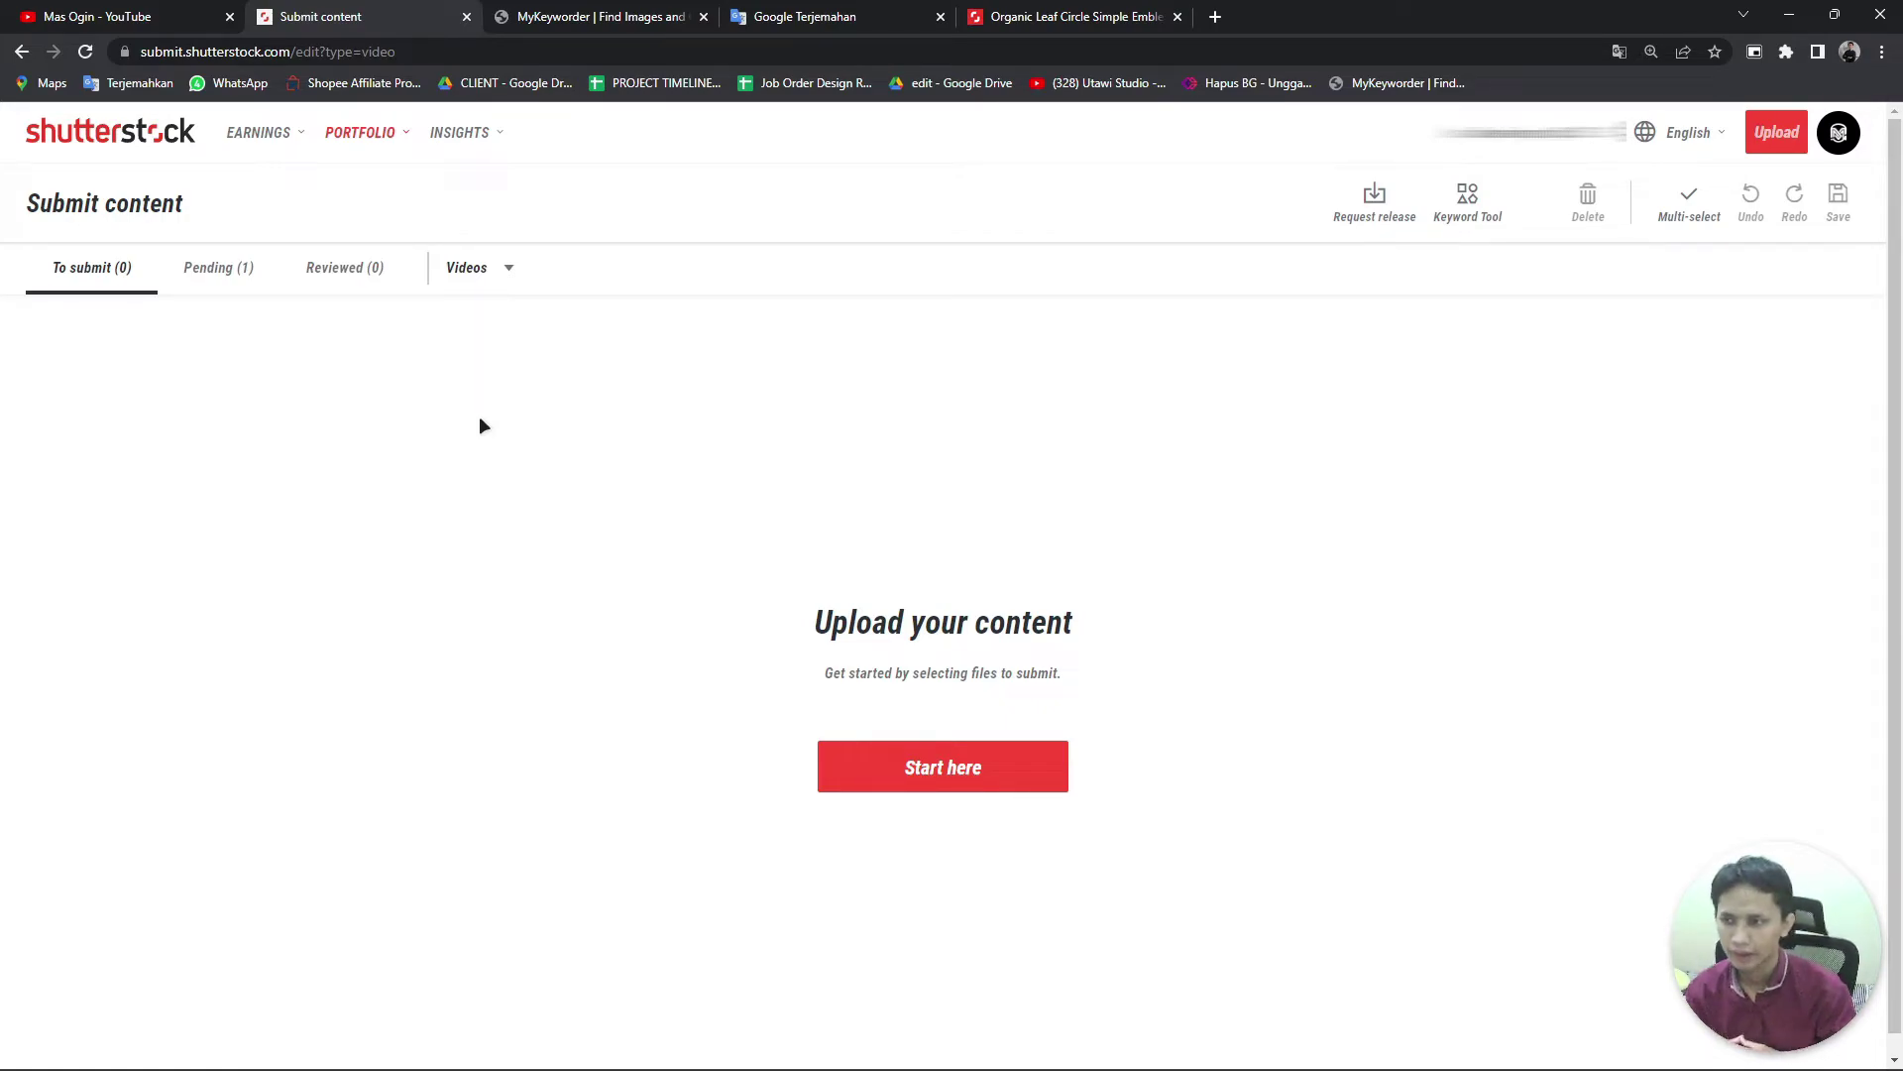
pyautogui.click(198, 279)
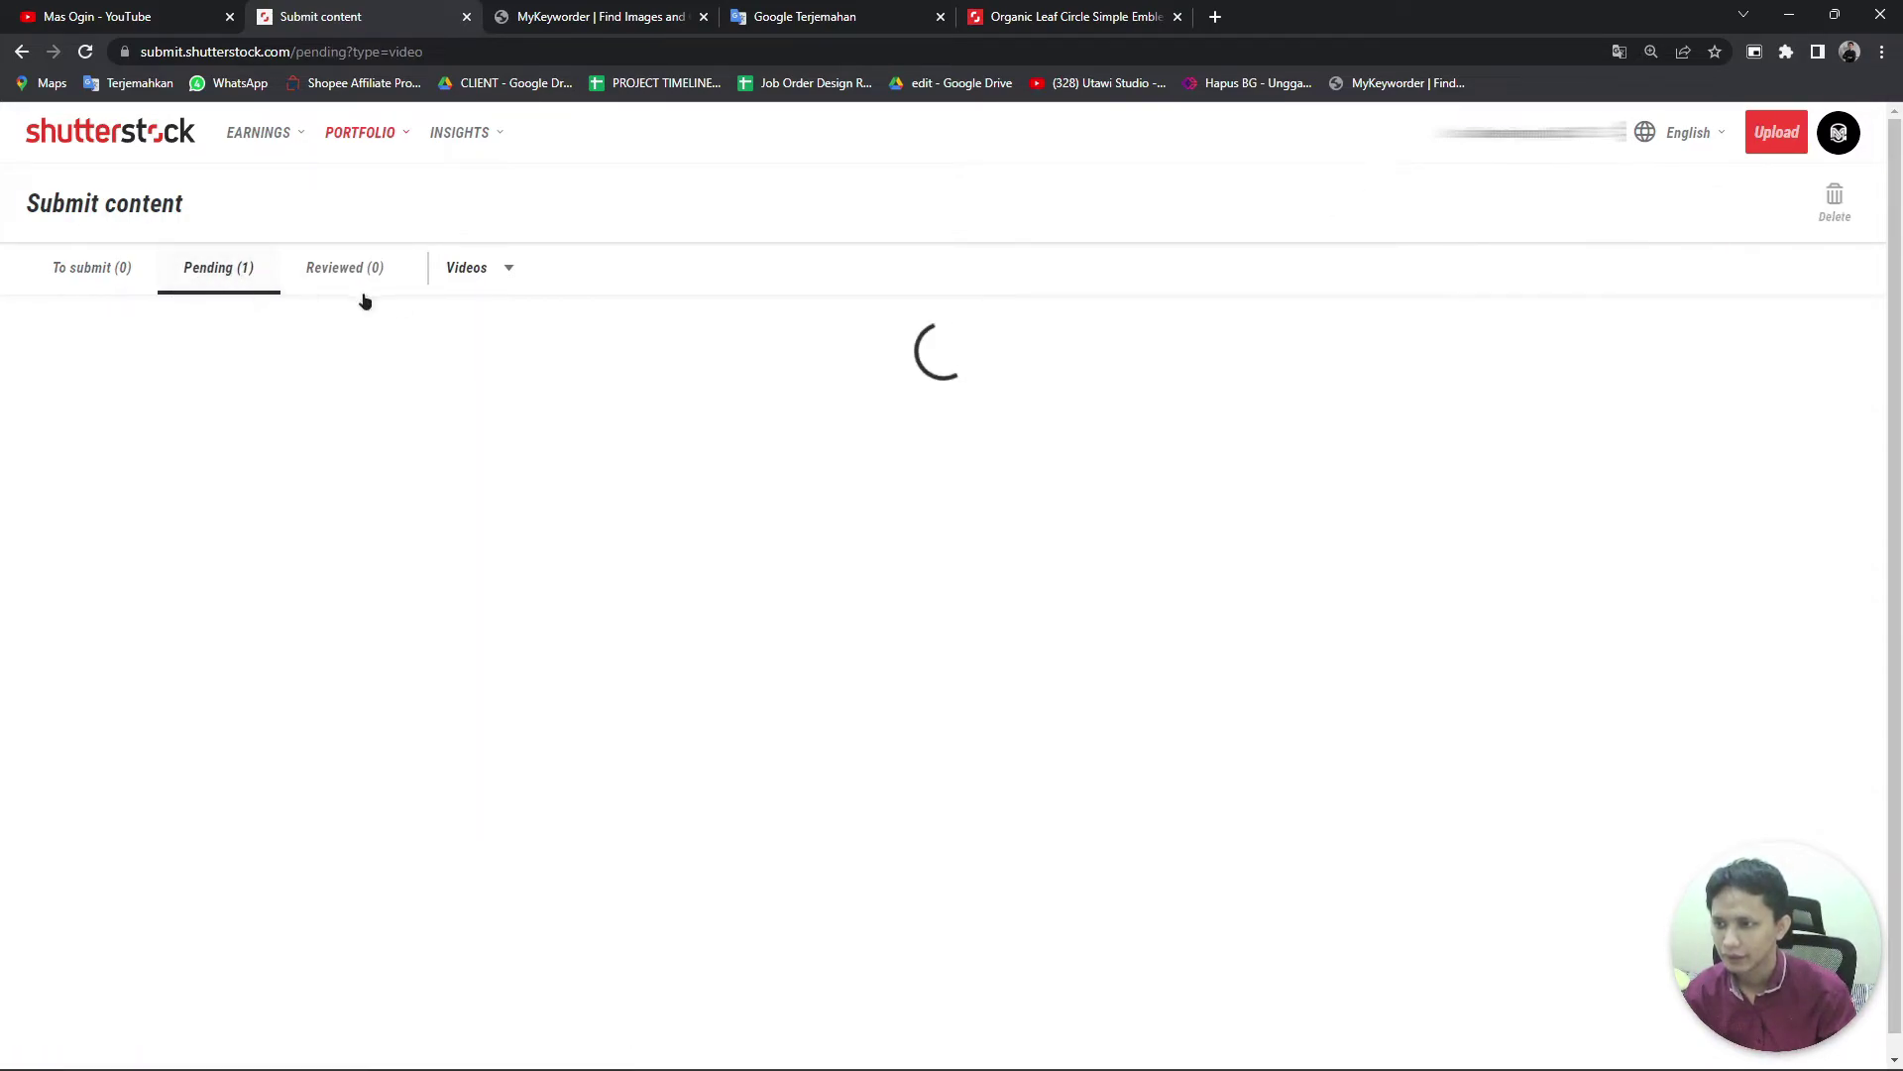
# Step: Switch to the images awaiting submission and select both IMG_20221121_071540.jpg and Leaf Logo.eps
pyautogui.click(480, 273)
pyautogui.click(489, 285)
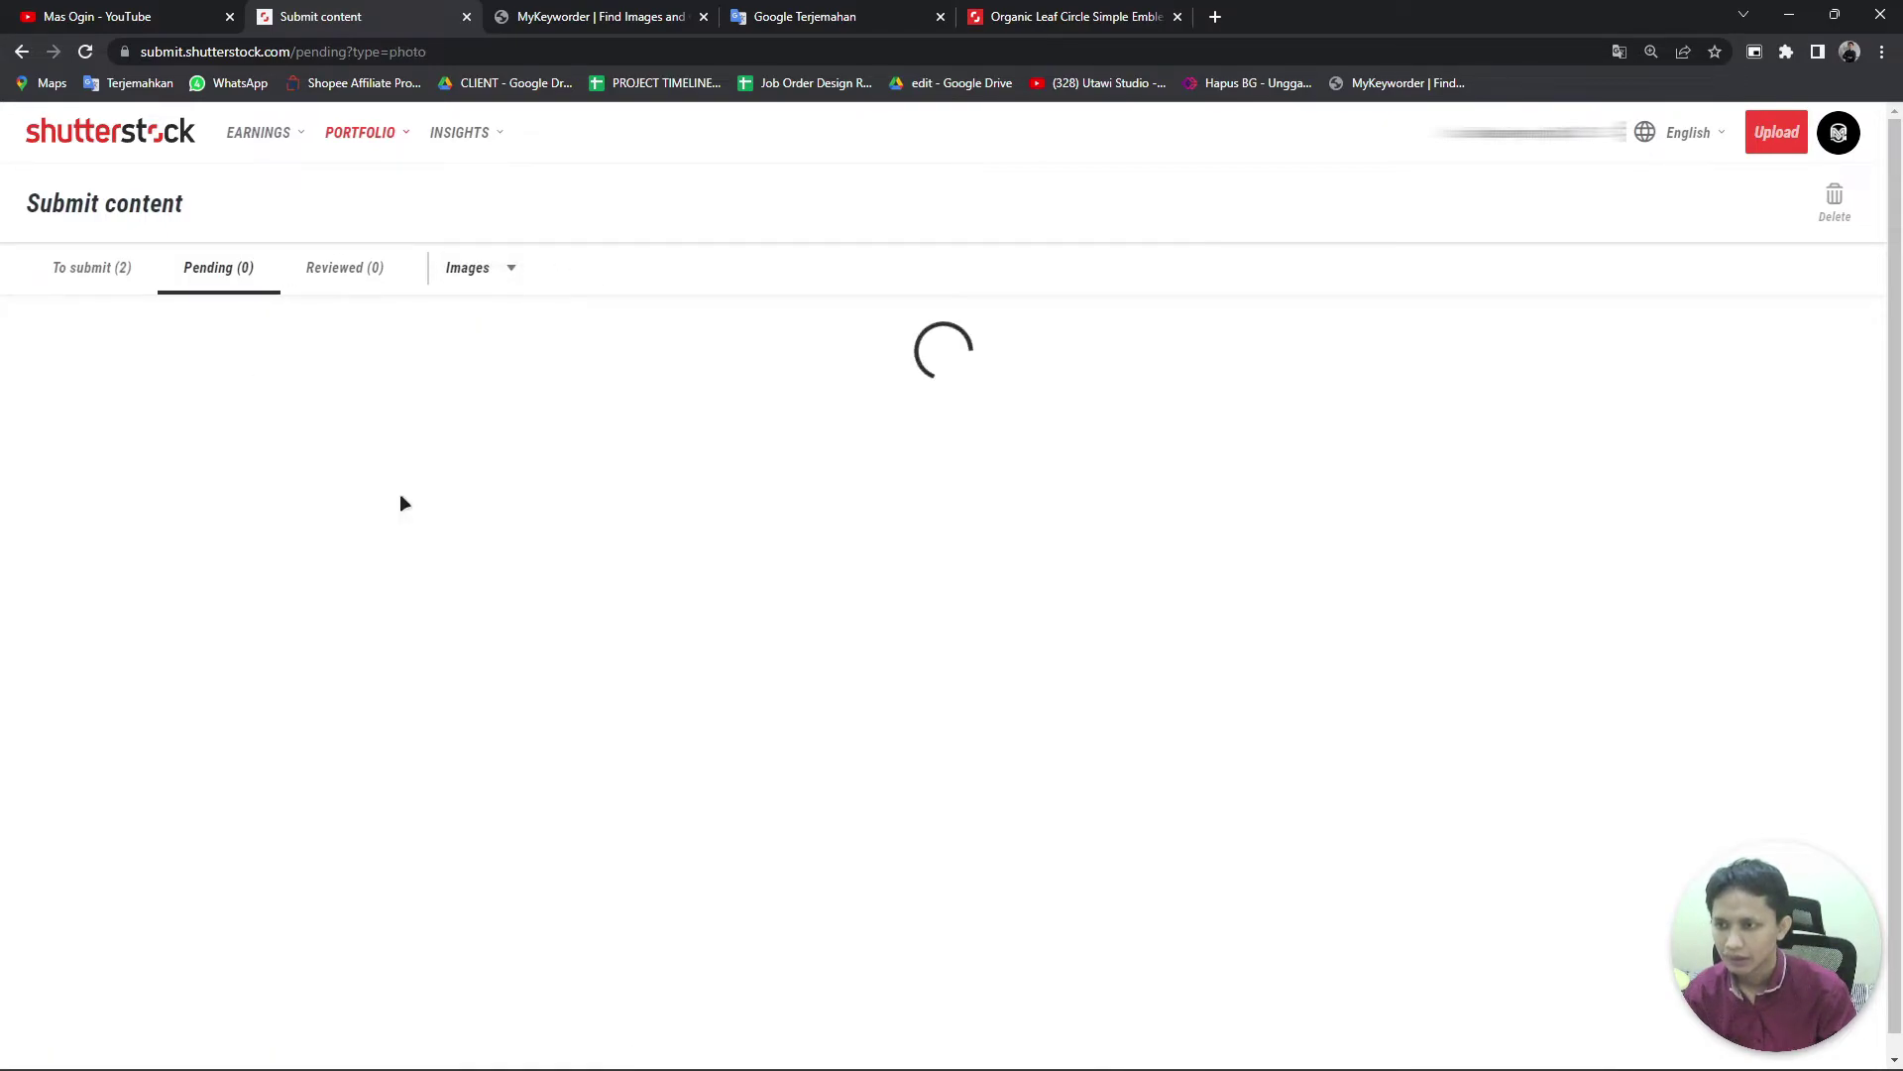
pyautogui.click(102, 281)
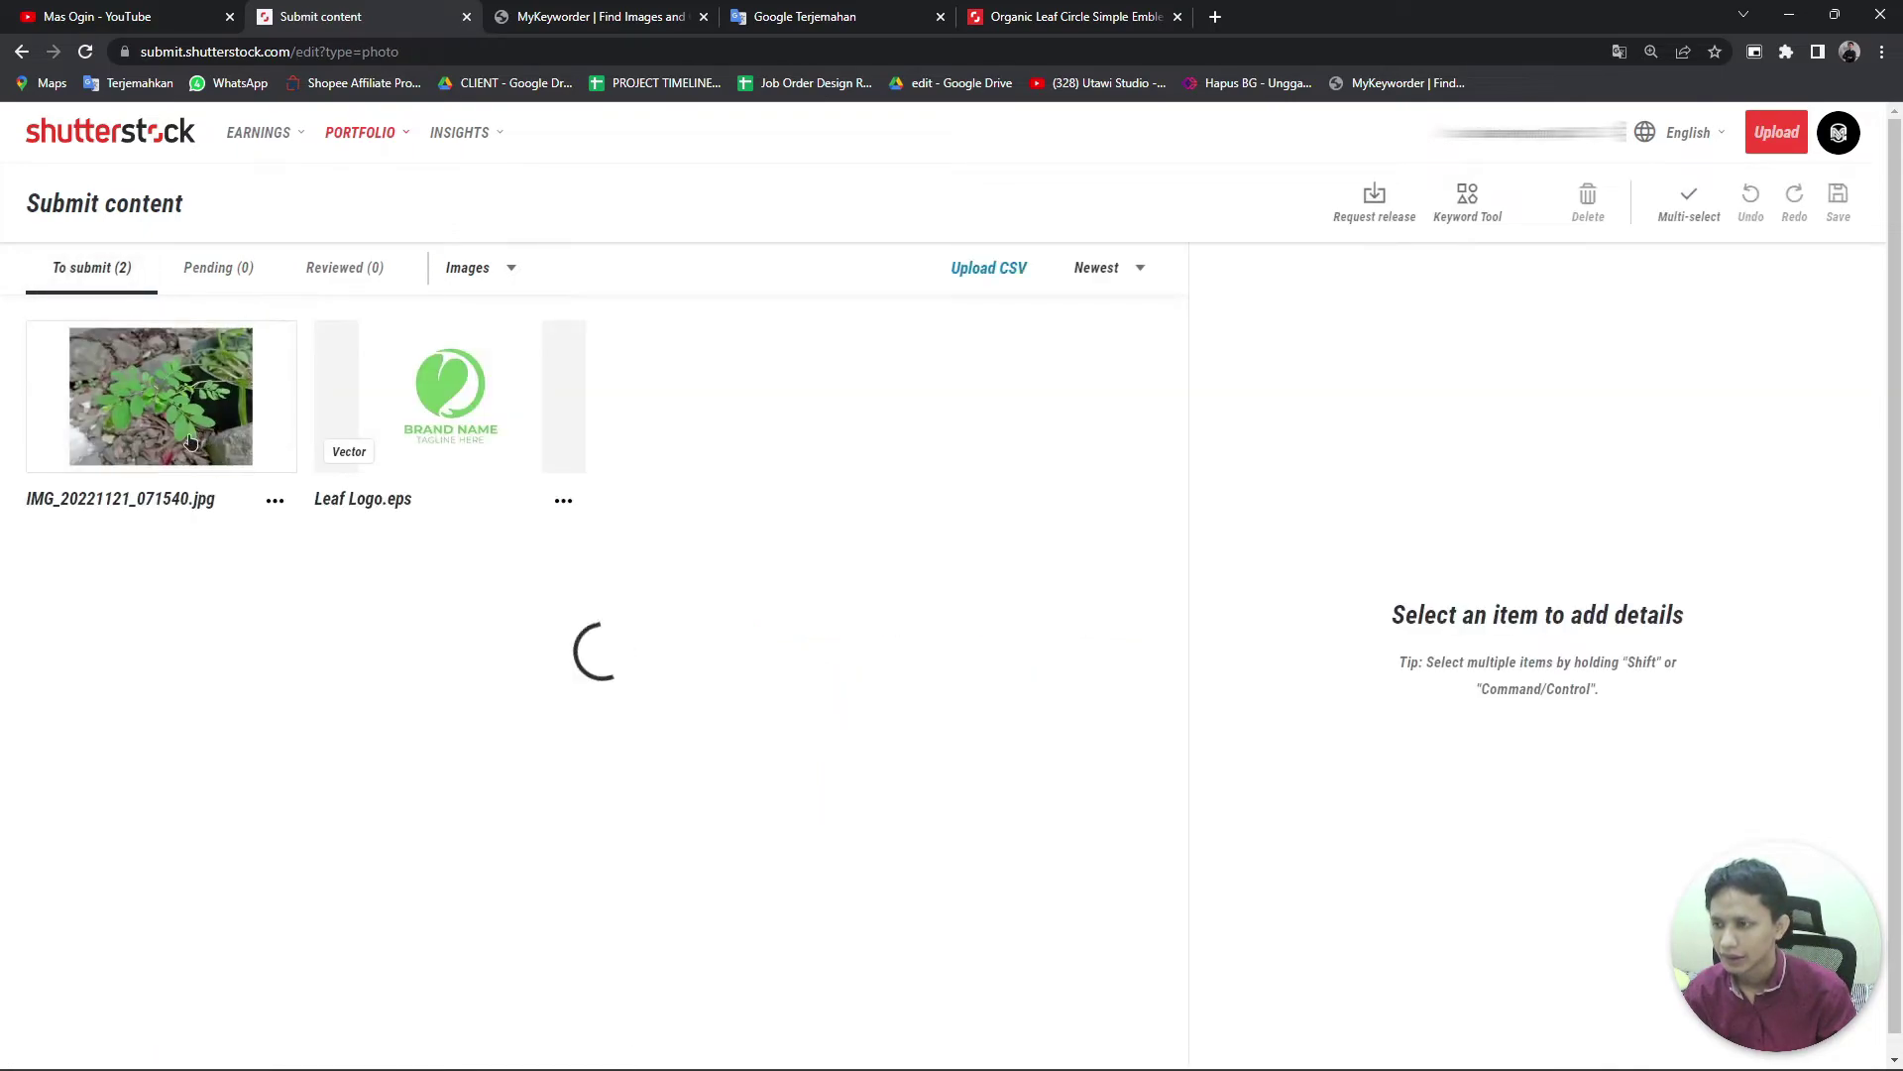
pyautogui.click(85, 357)
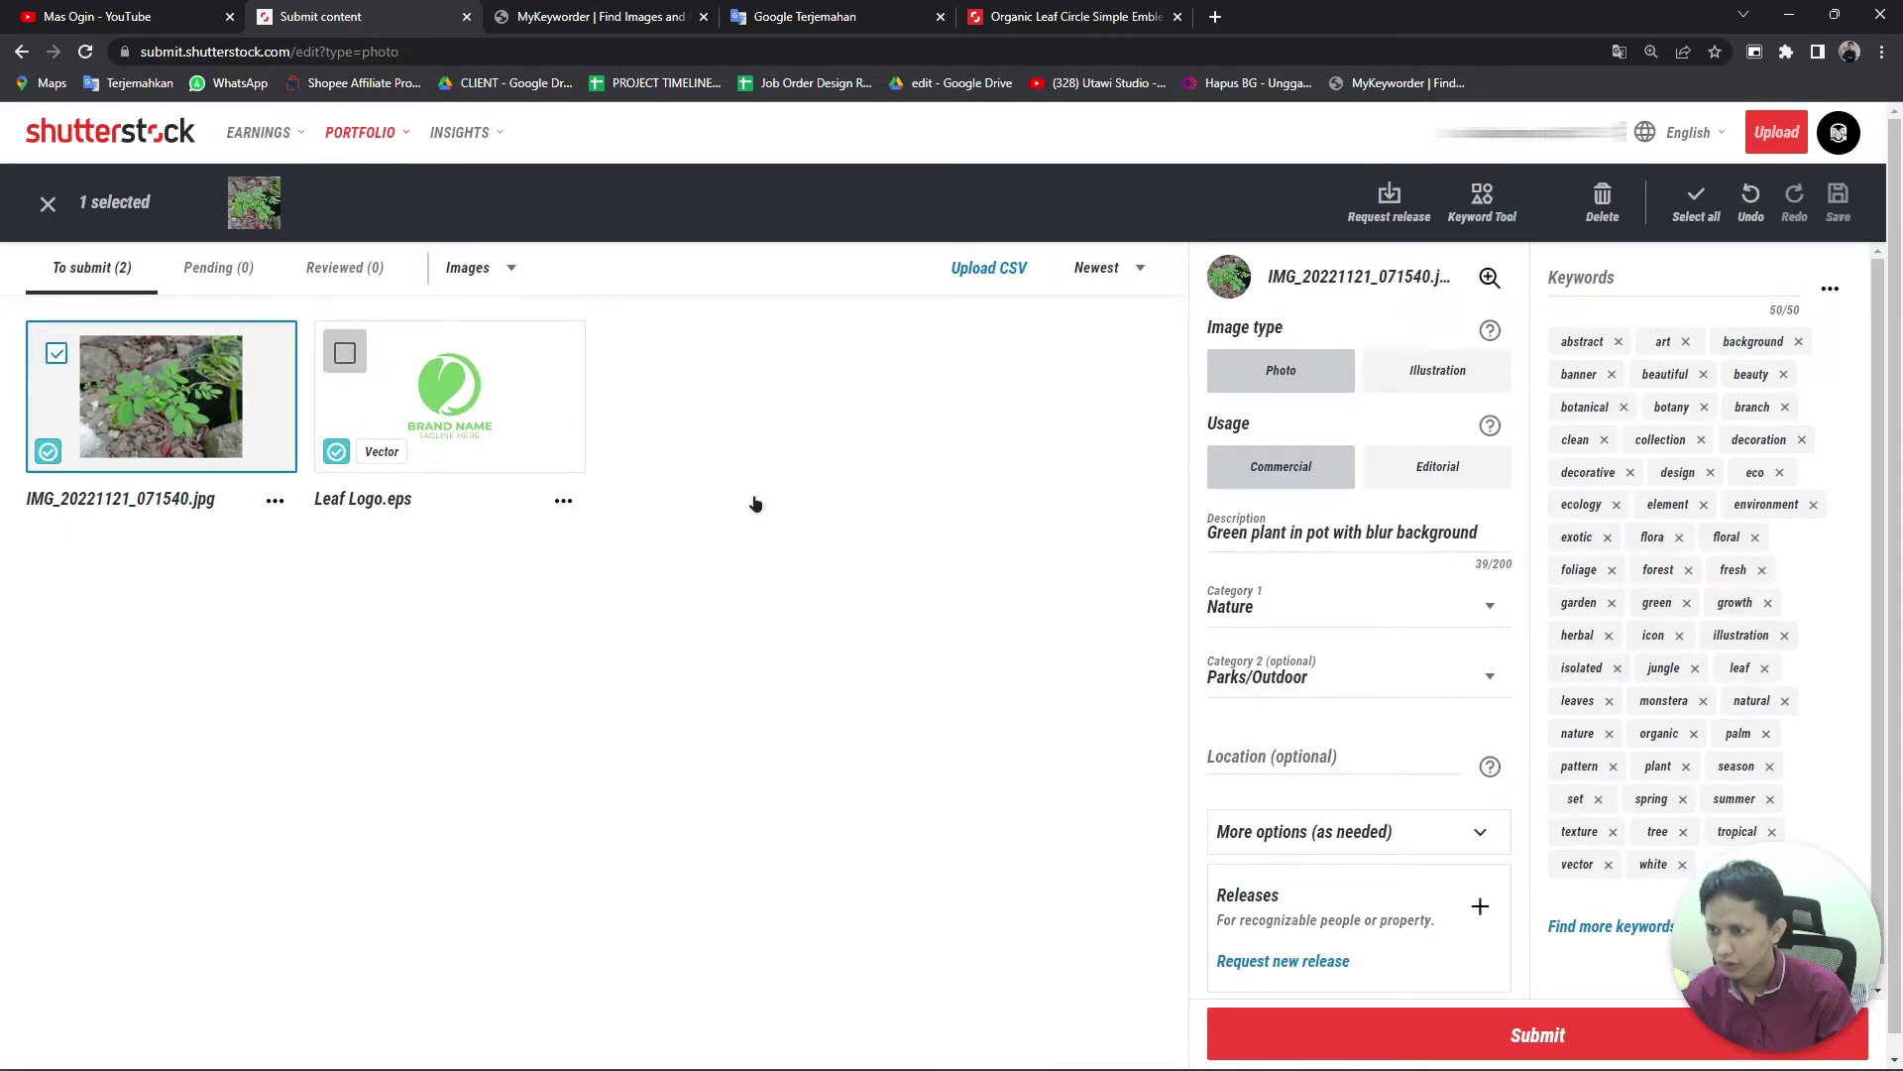
pyautogui.hotkey('ctrl', 'a')
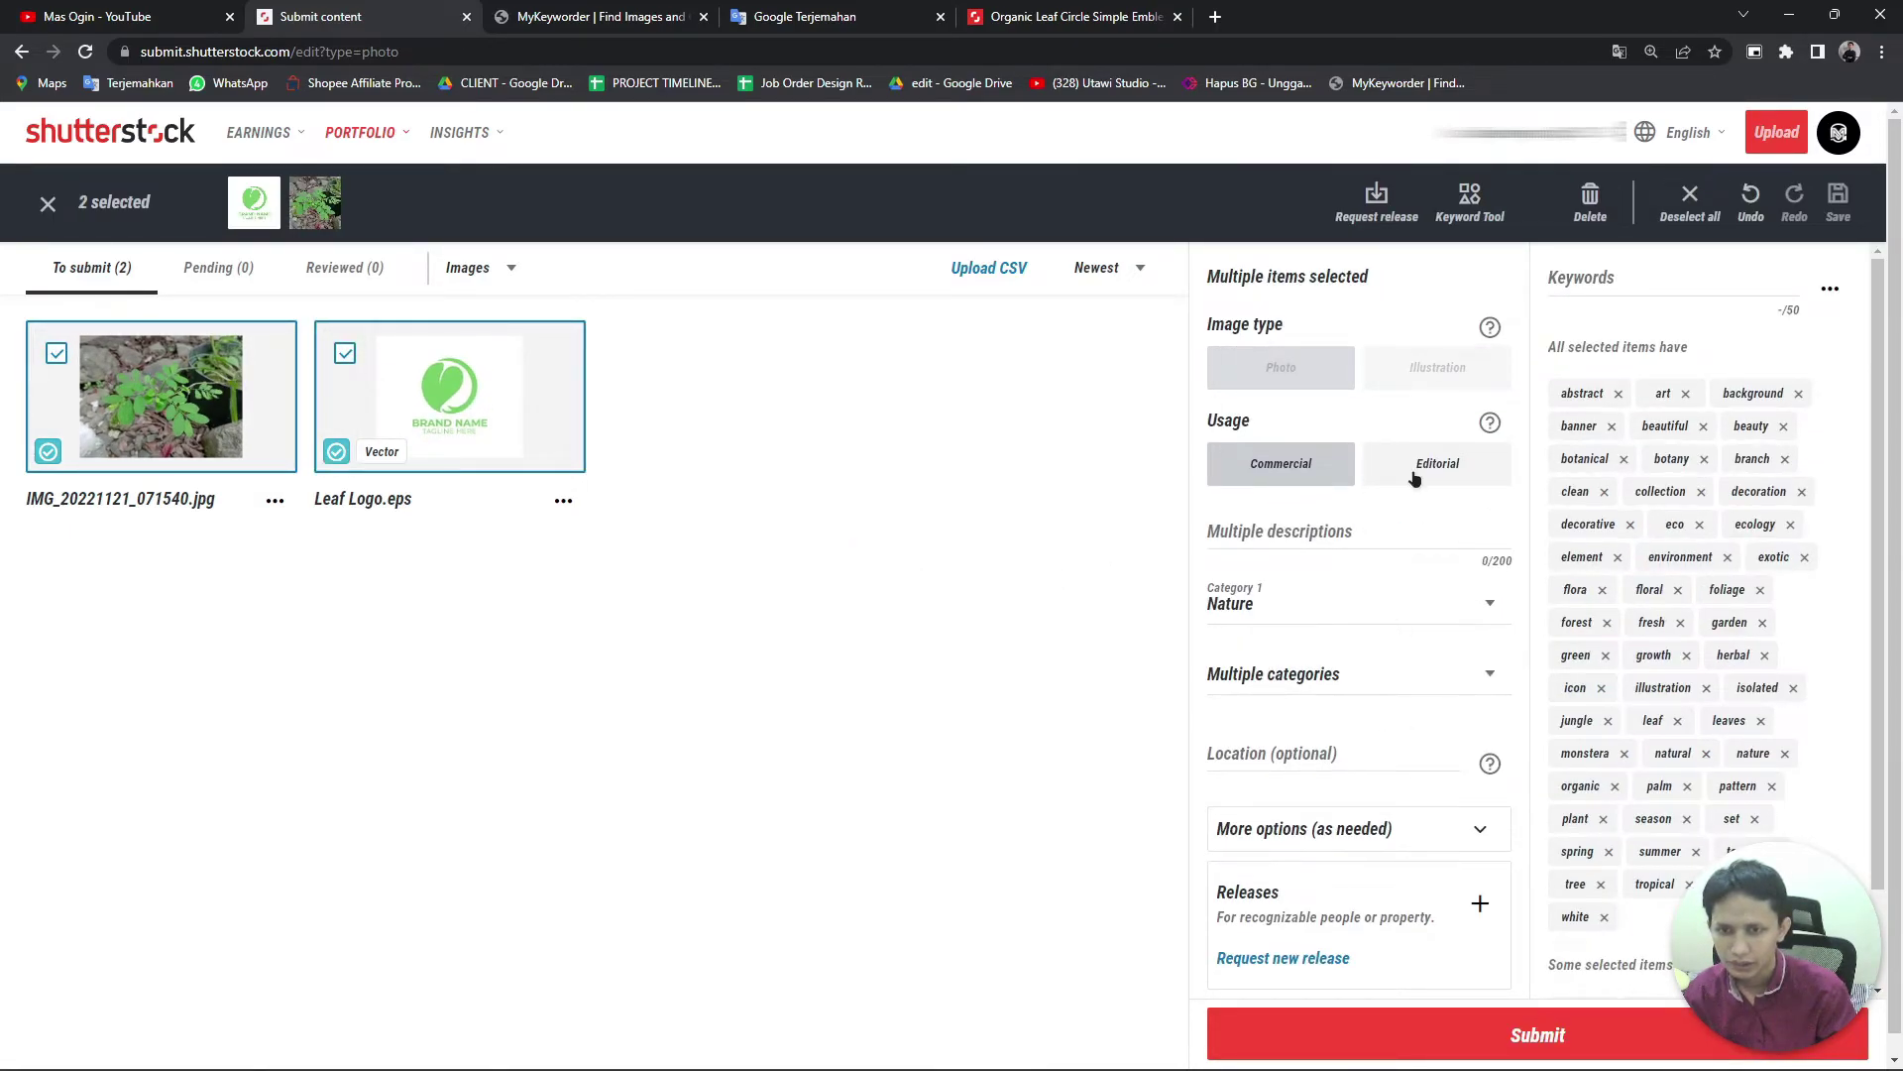
# Step: Take Leaf Logo.eps out of the selection and check the description, categories and keywords of IMG_20221121_071540.jpg
pyautogui.scroll(-1, 1373, 539)
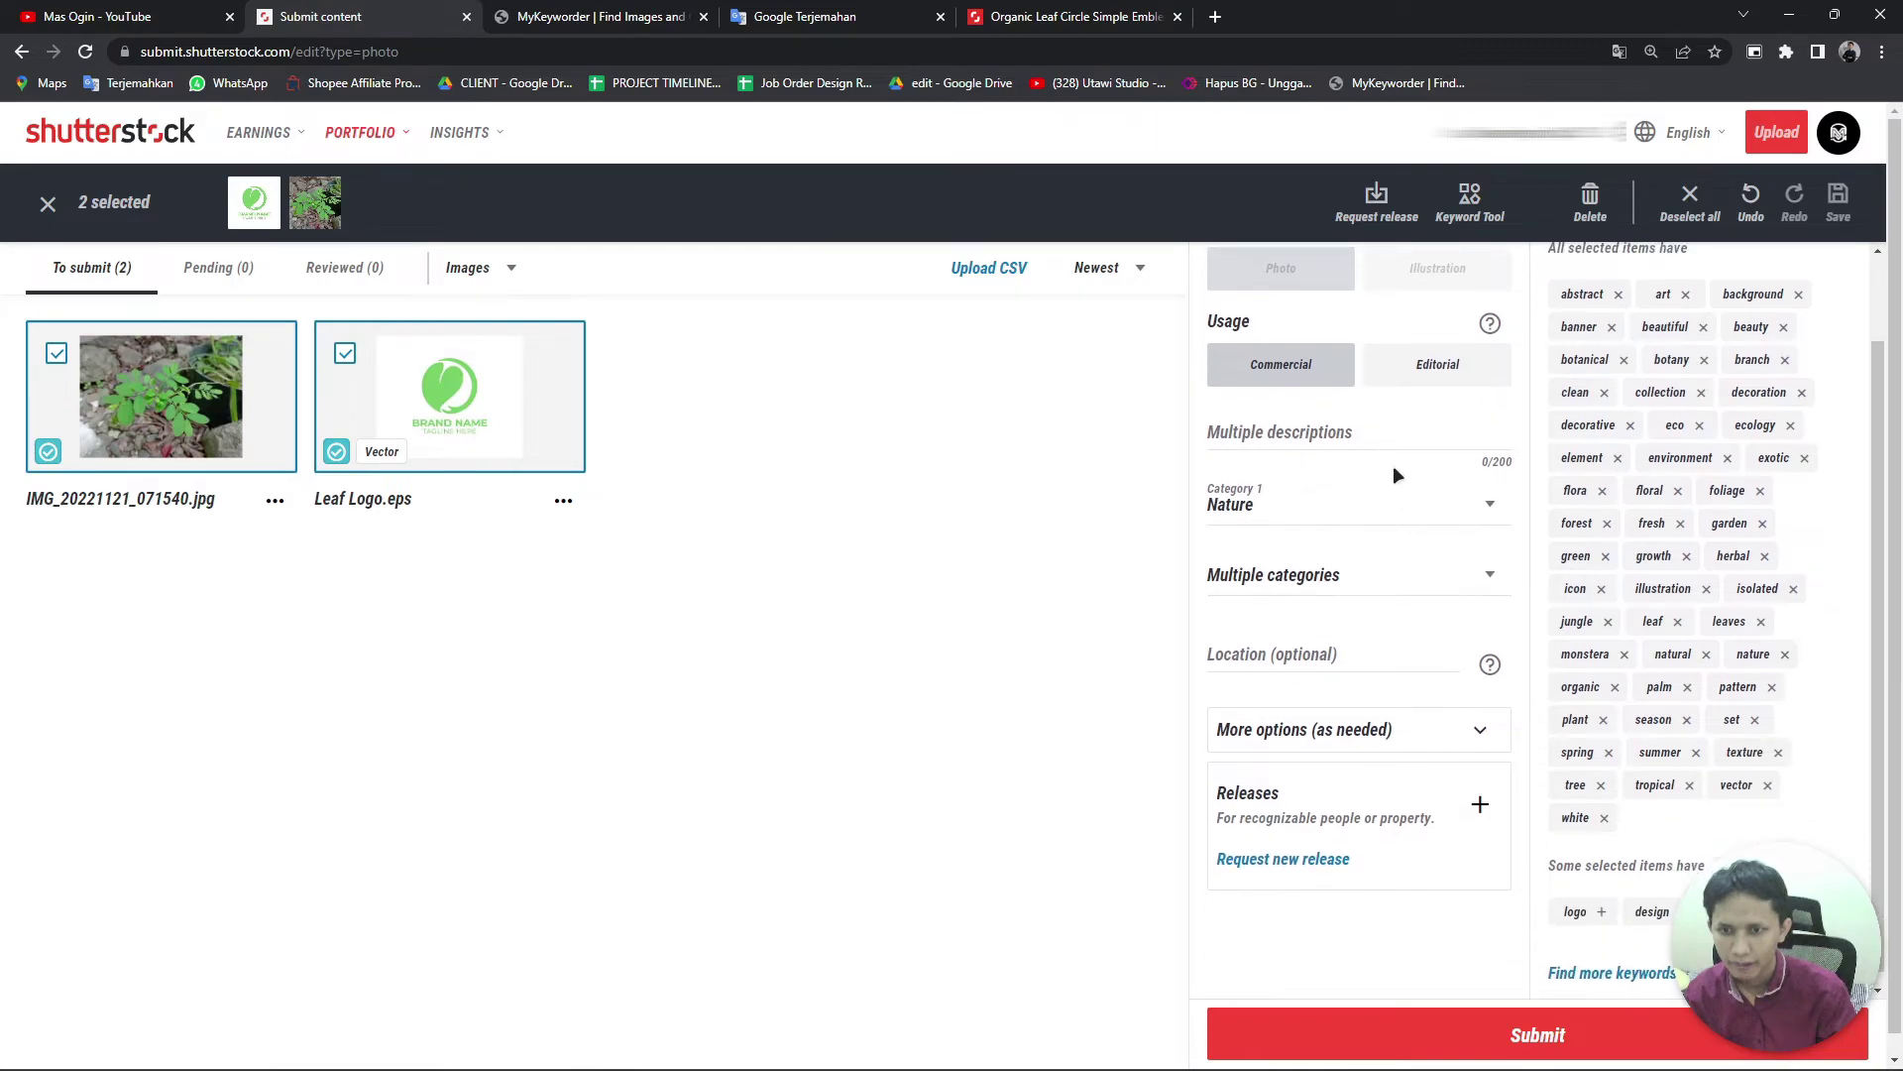
pyautogui.click(1390, 436)
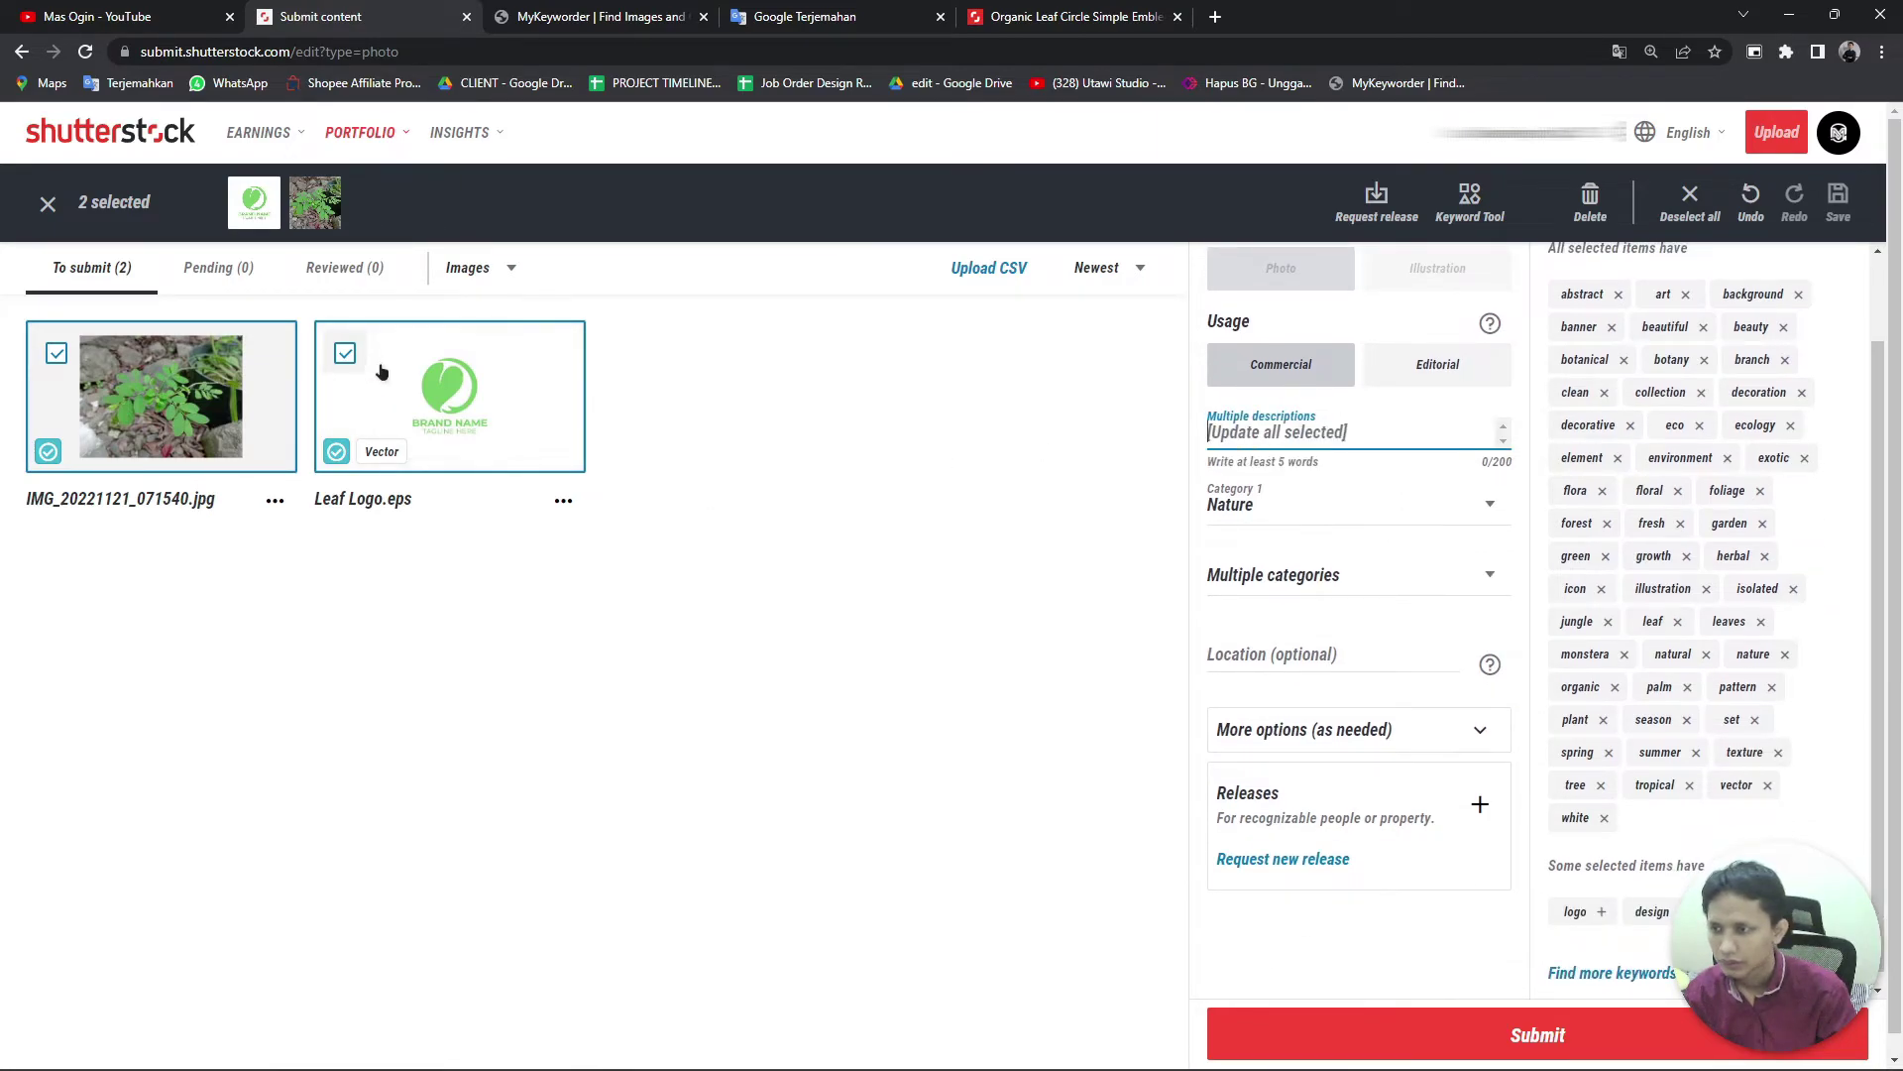
pyautogui.click(346, 353)
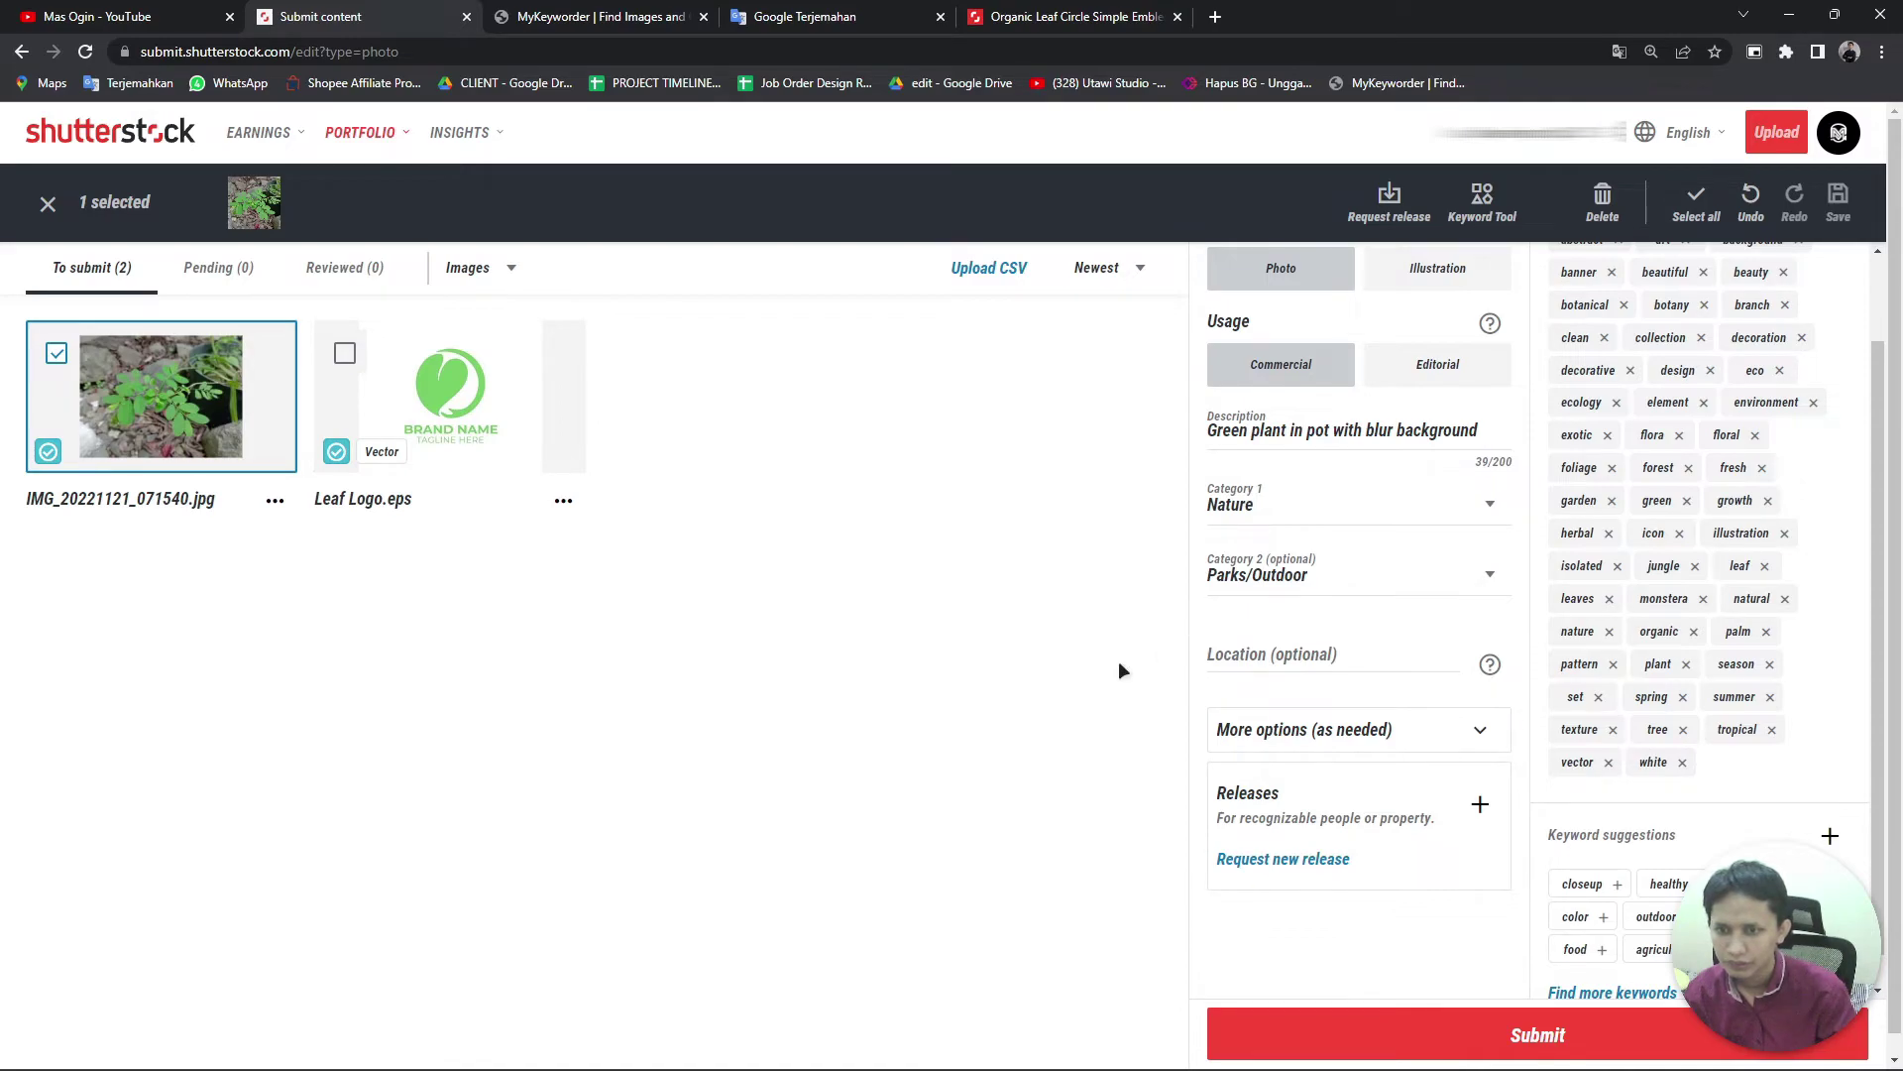
pyautogui.scroll(1, 1404, 486)
pyautogui.scroll(-1, 1404, 486)
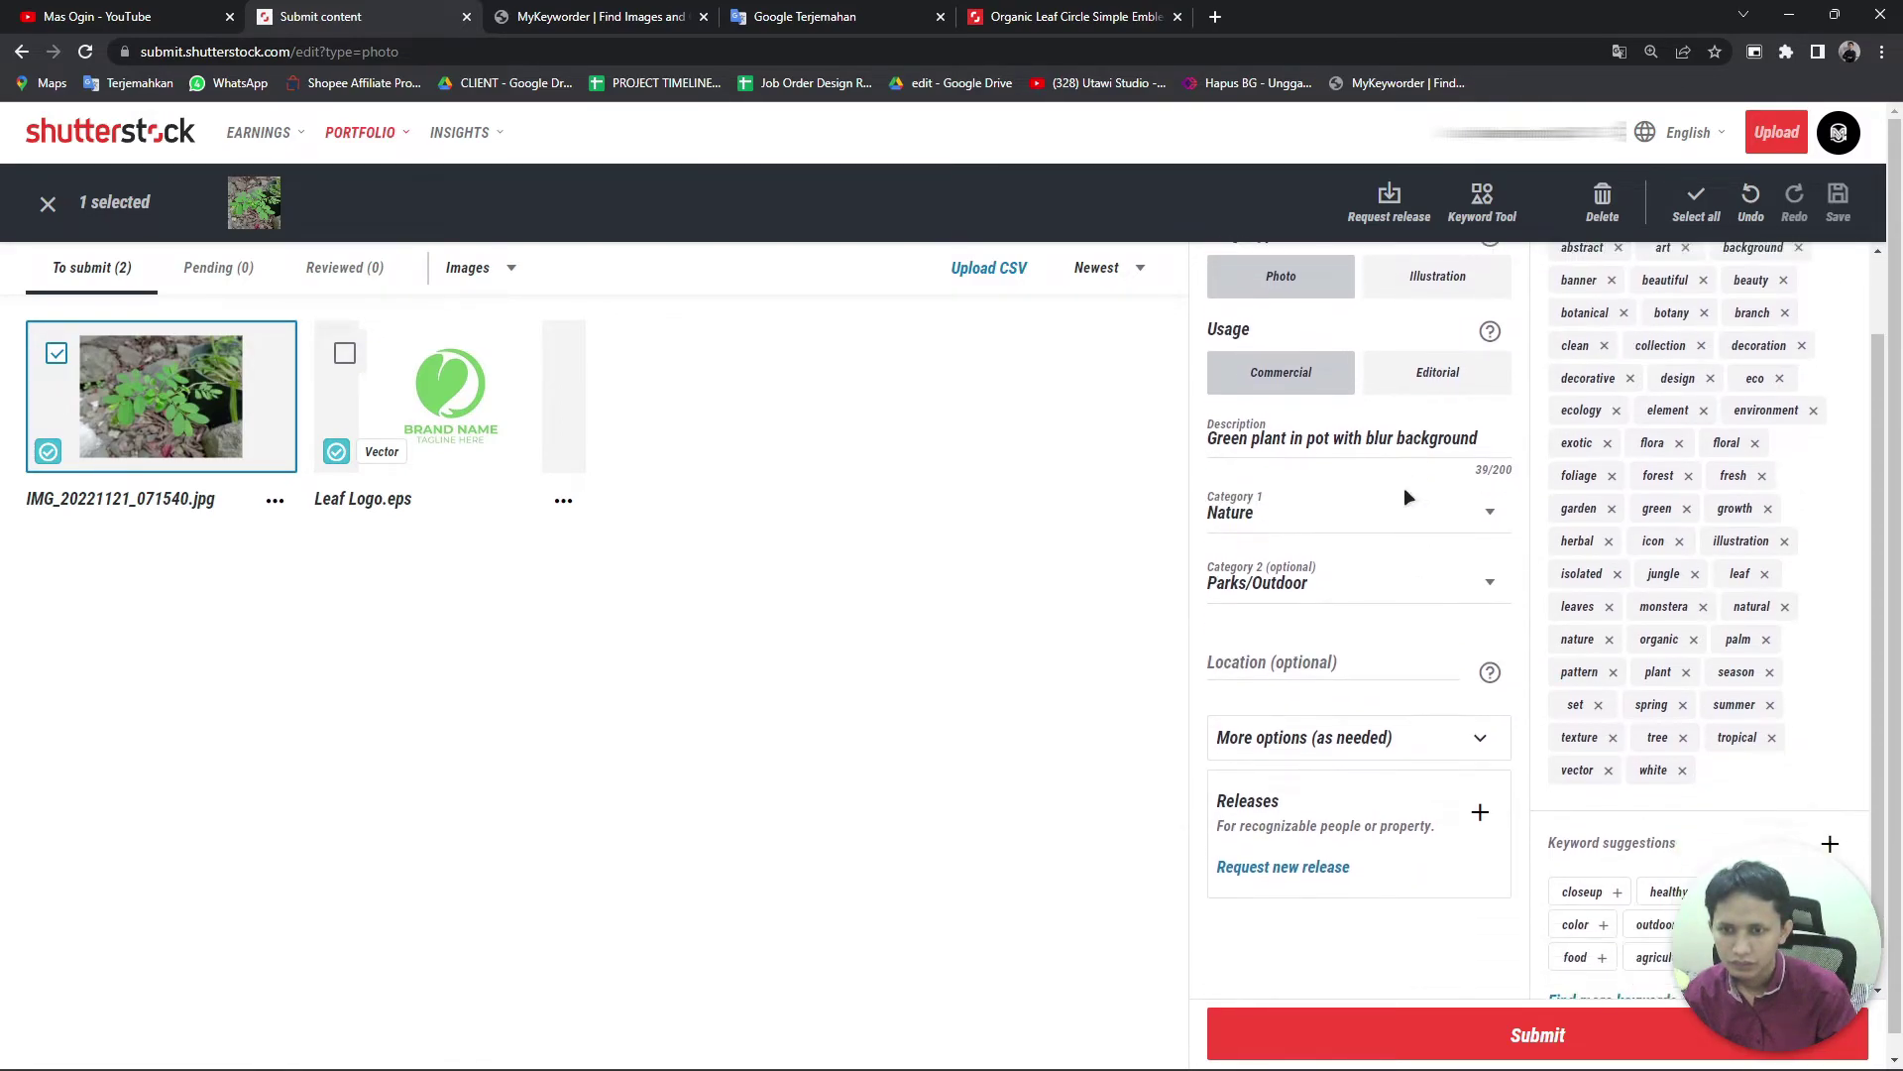
pyautogui.scroll(1, 1453, 561)
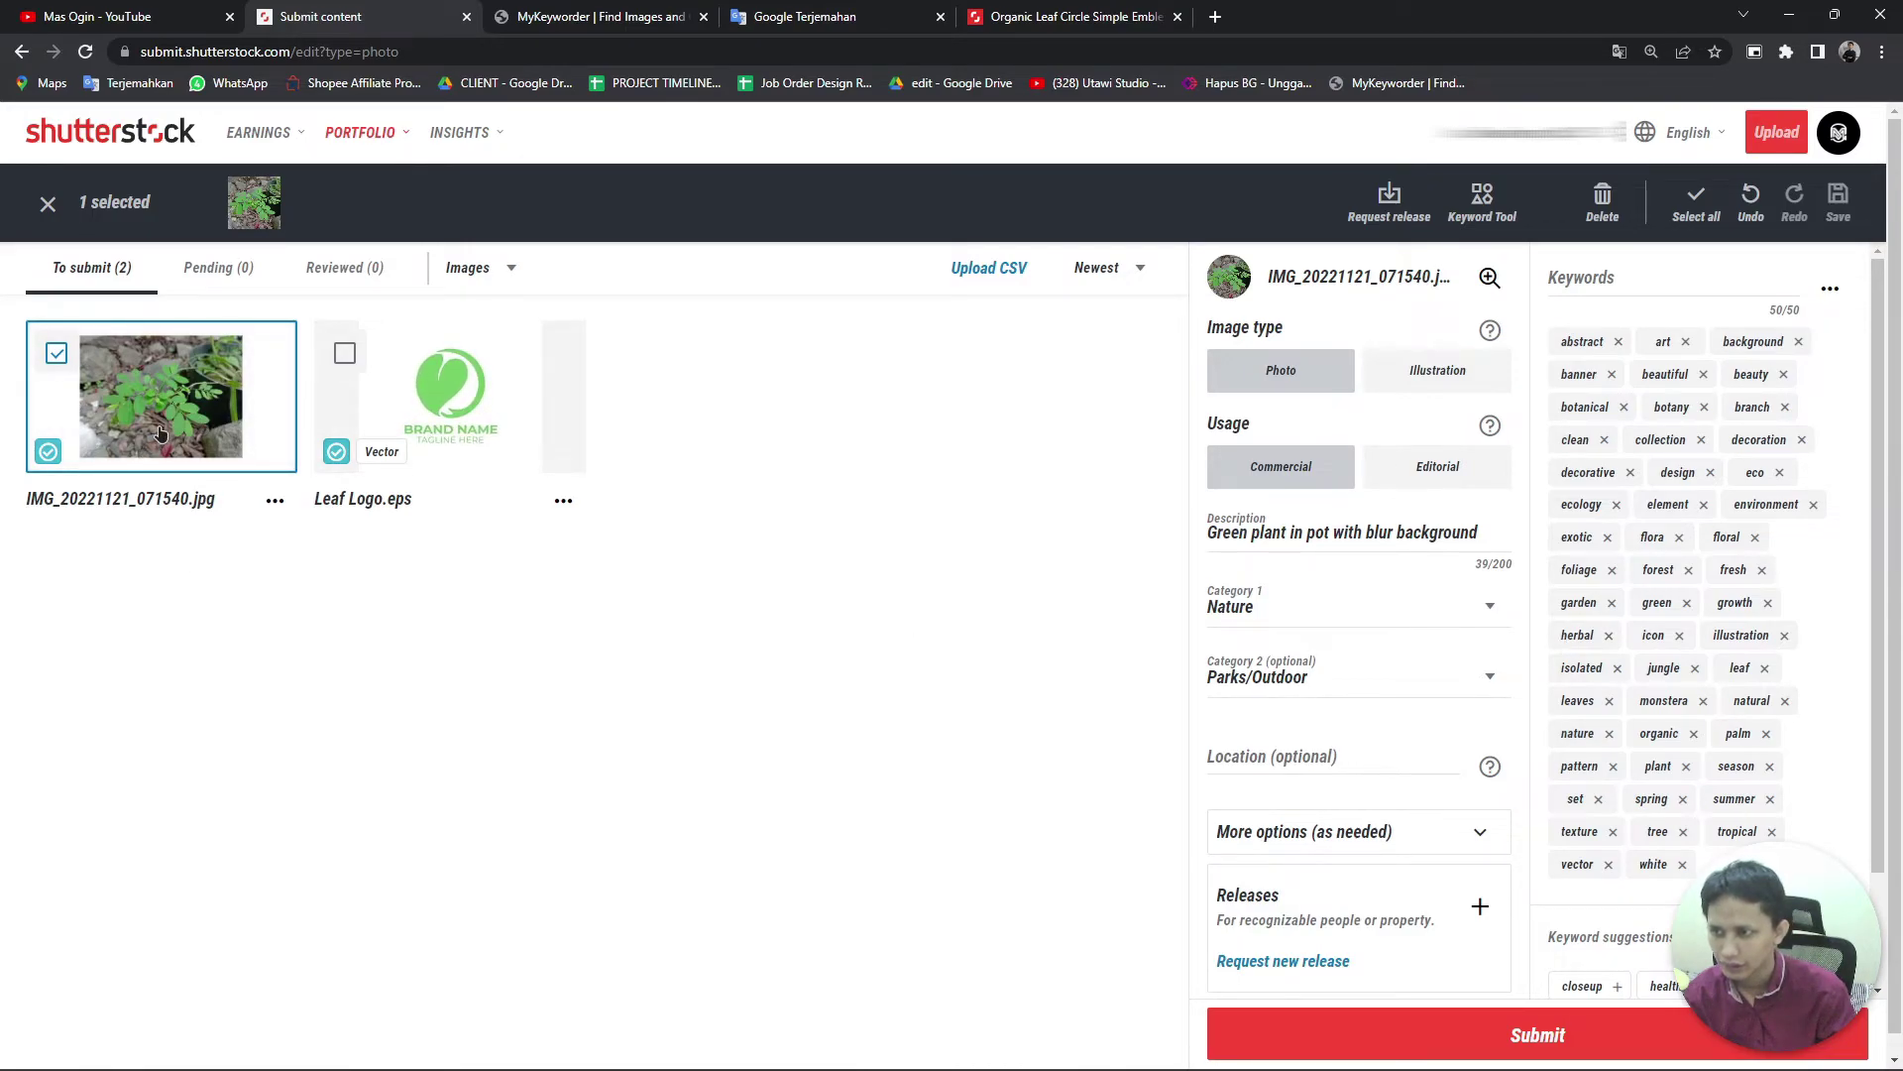
# Step: Submit only the photo IMG_20221121_071540.jpg for review, leaving Leaf Logo.eps out of the selection
pyautogui.click(345, 356)
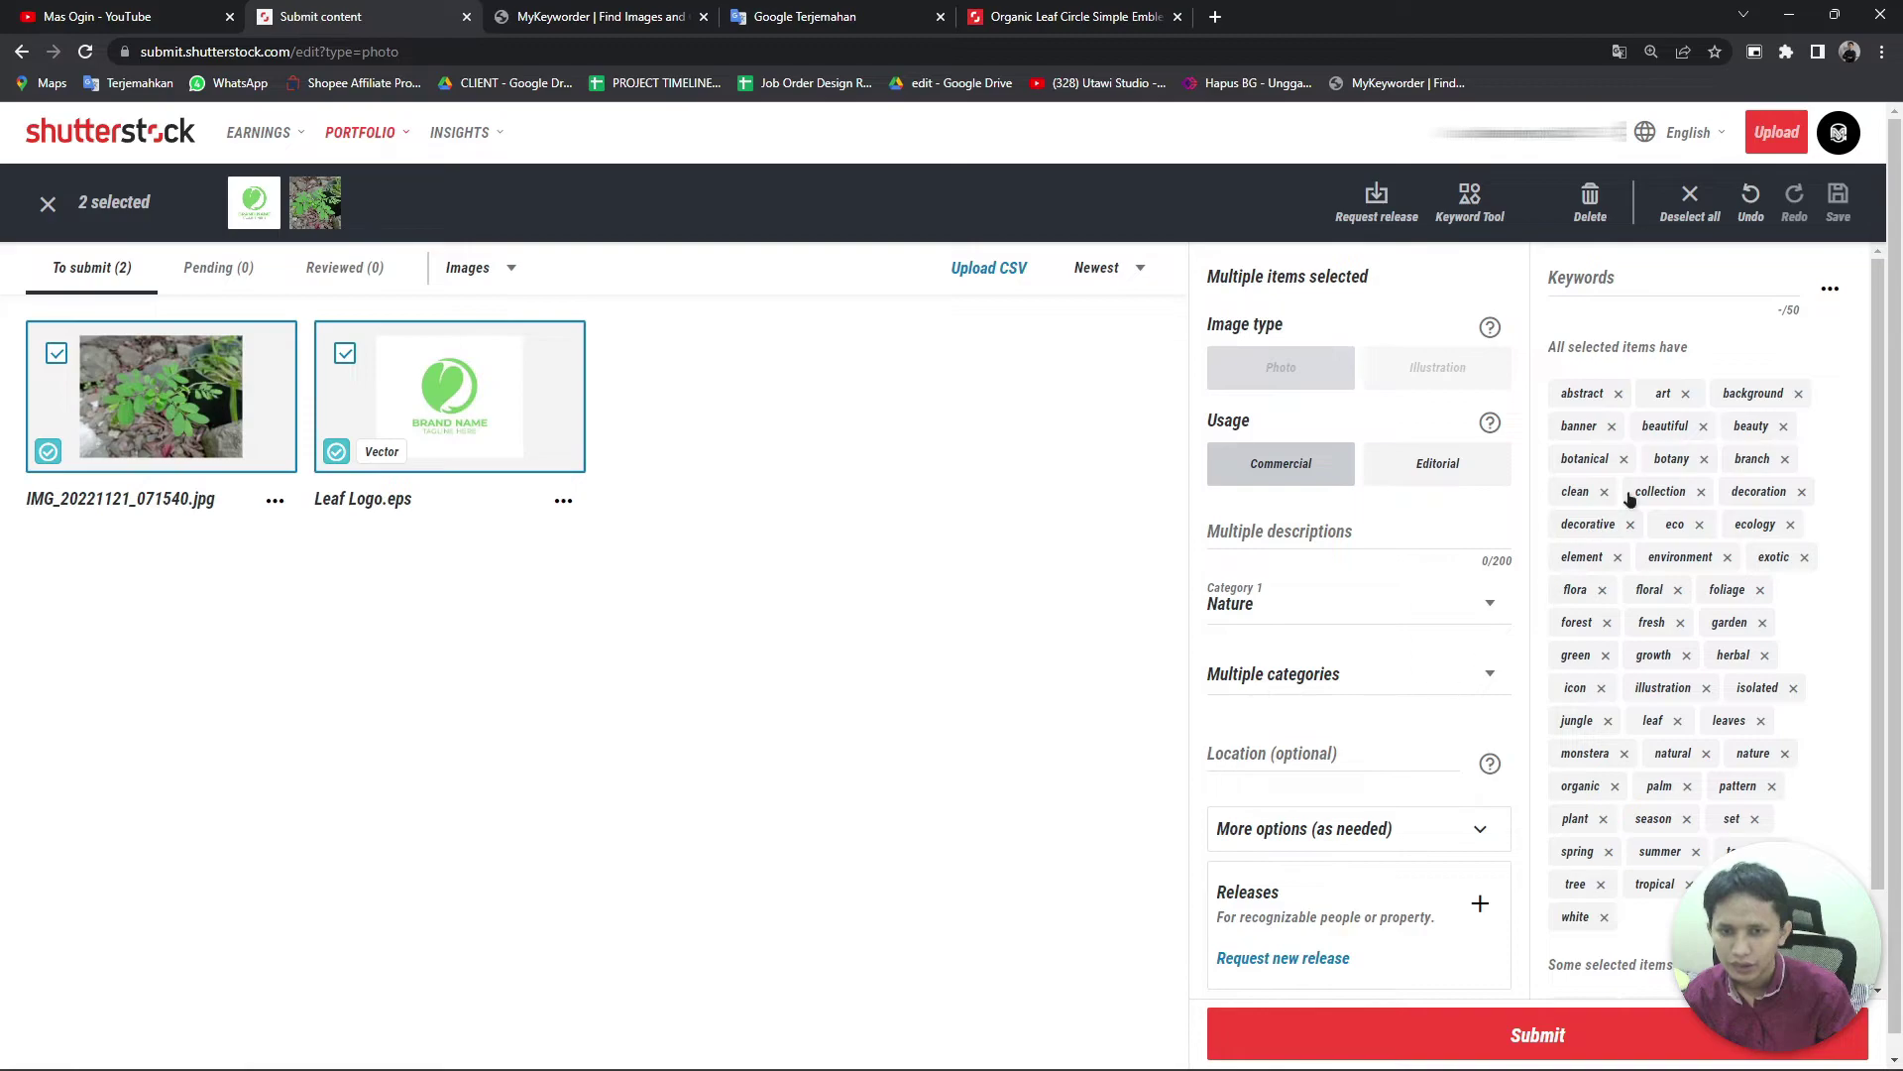
pyautogui.click(341, 359)
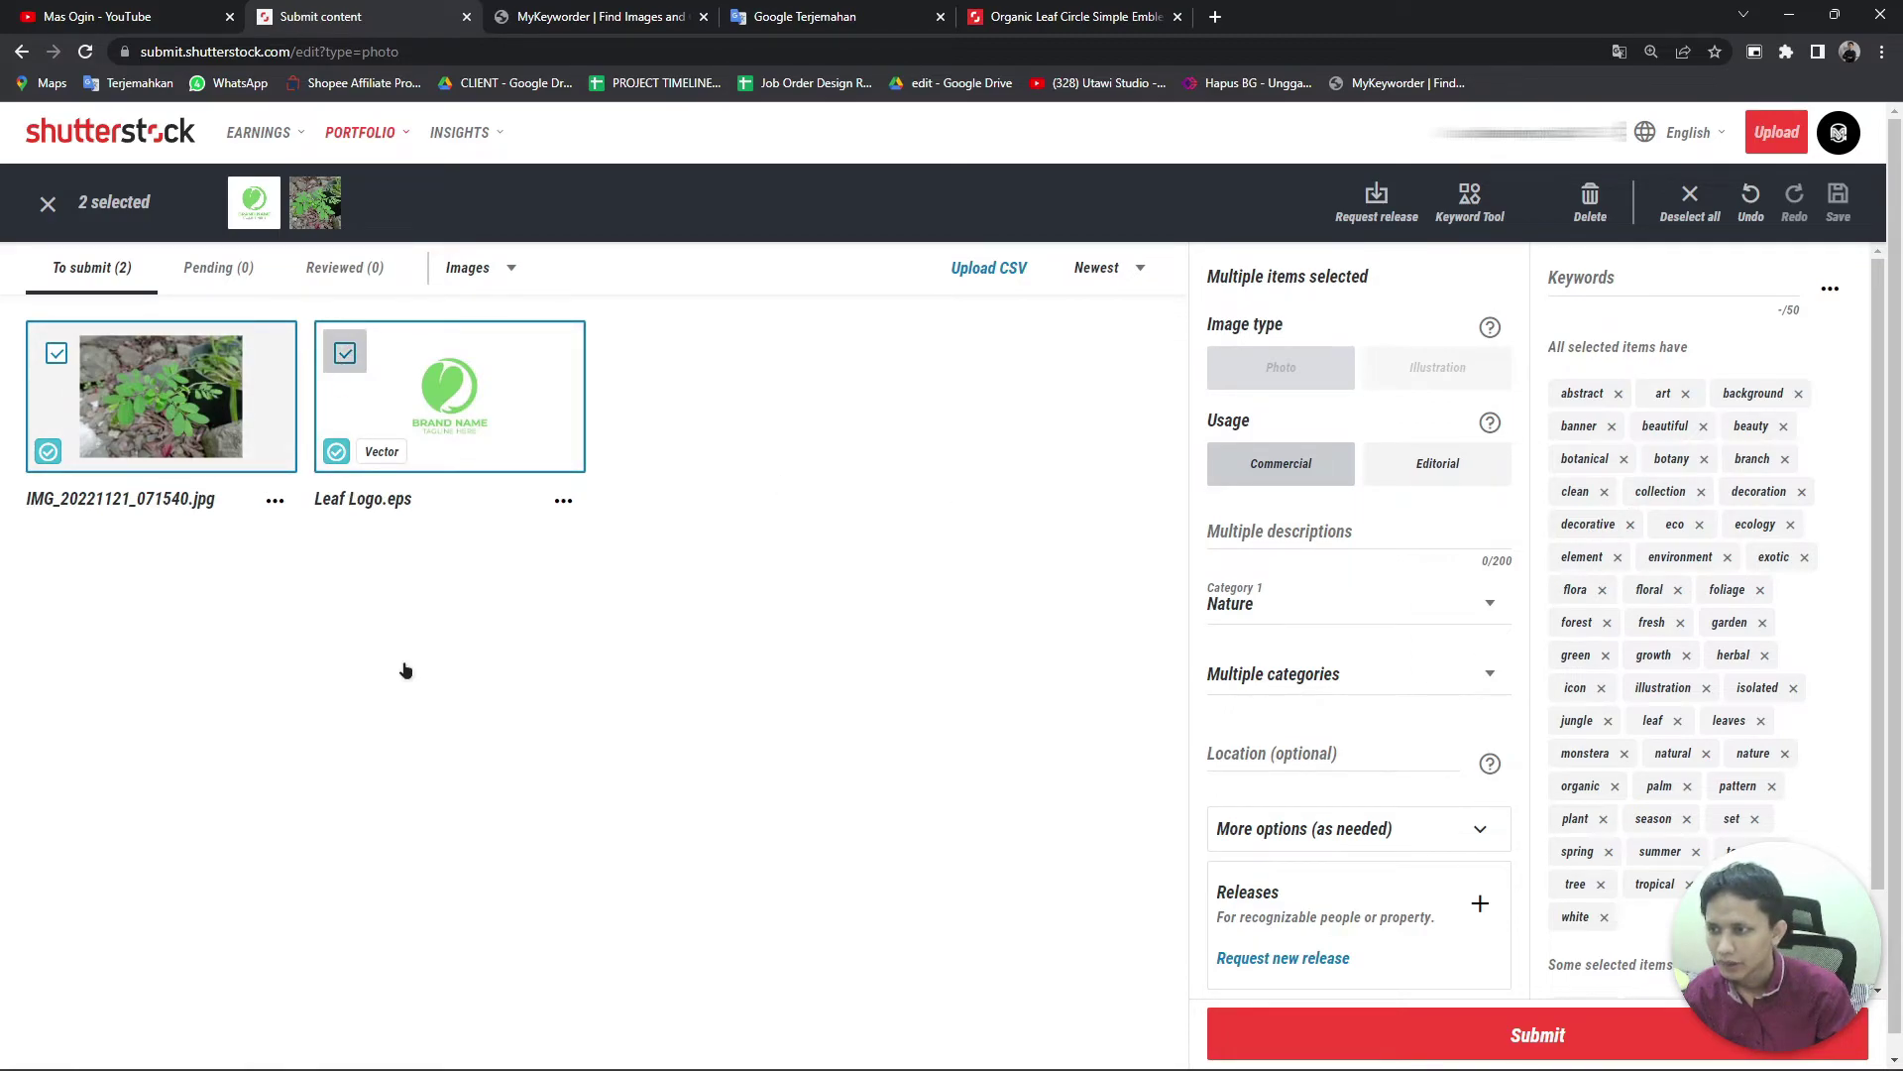
pyautogui.click(1439, 1026)
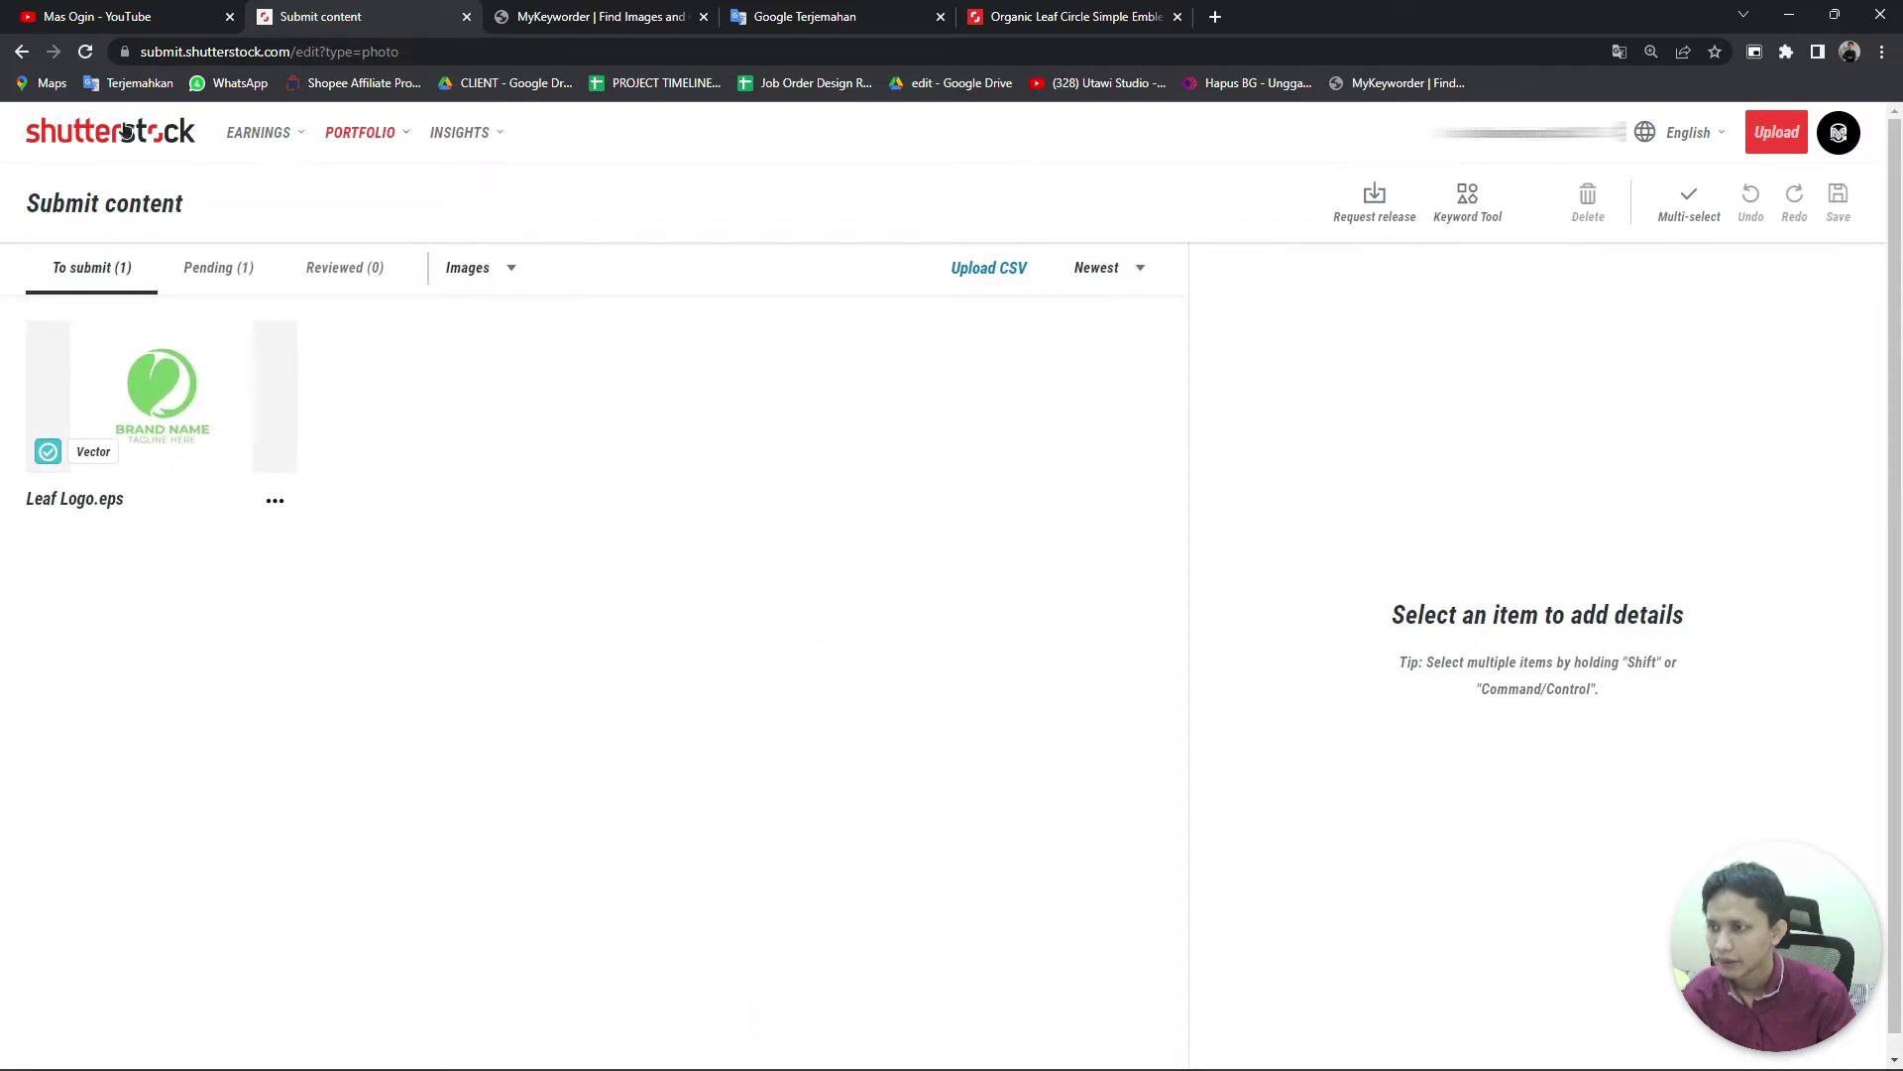
# Step: Reload the submission page, check the details of Leaf Logo.eps and look at the pending images
pyautogui.click(85, 52)
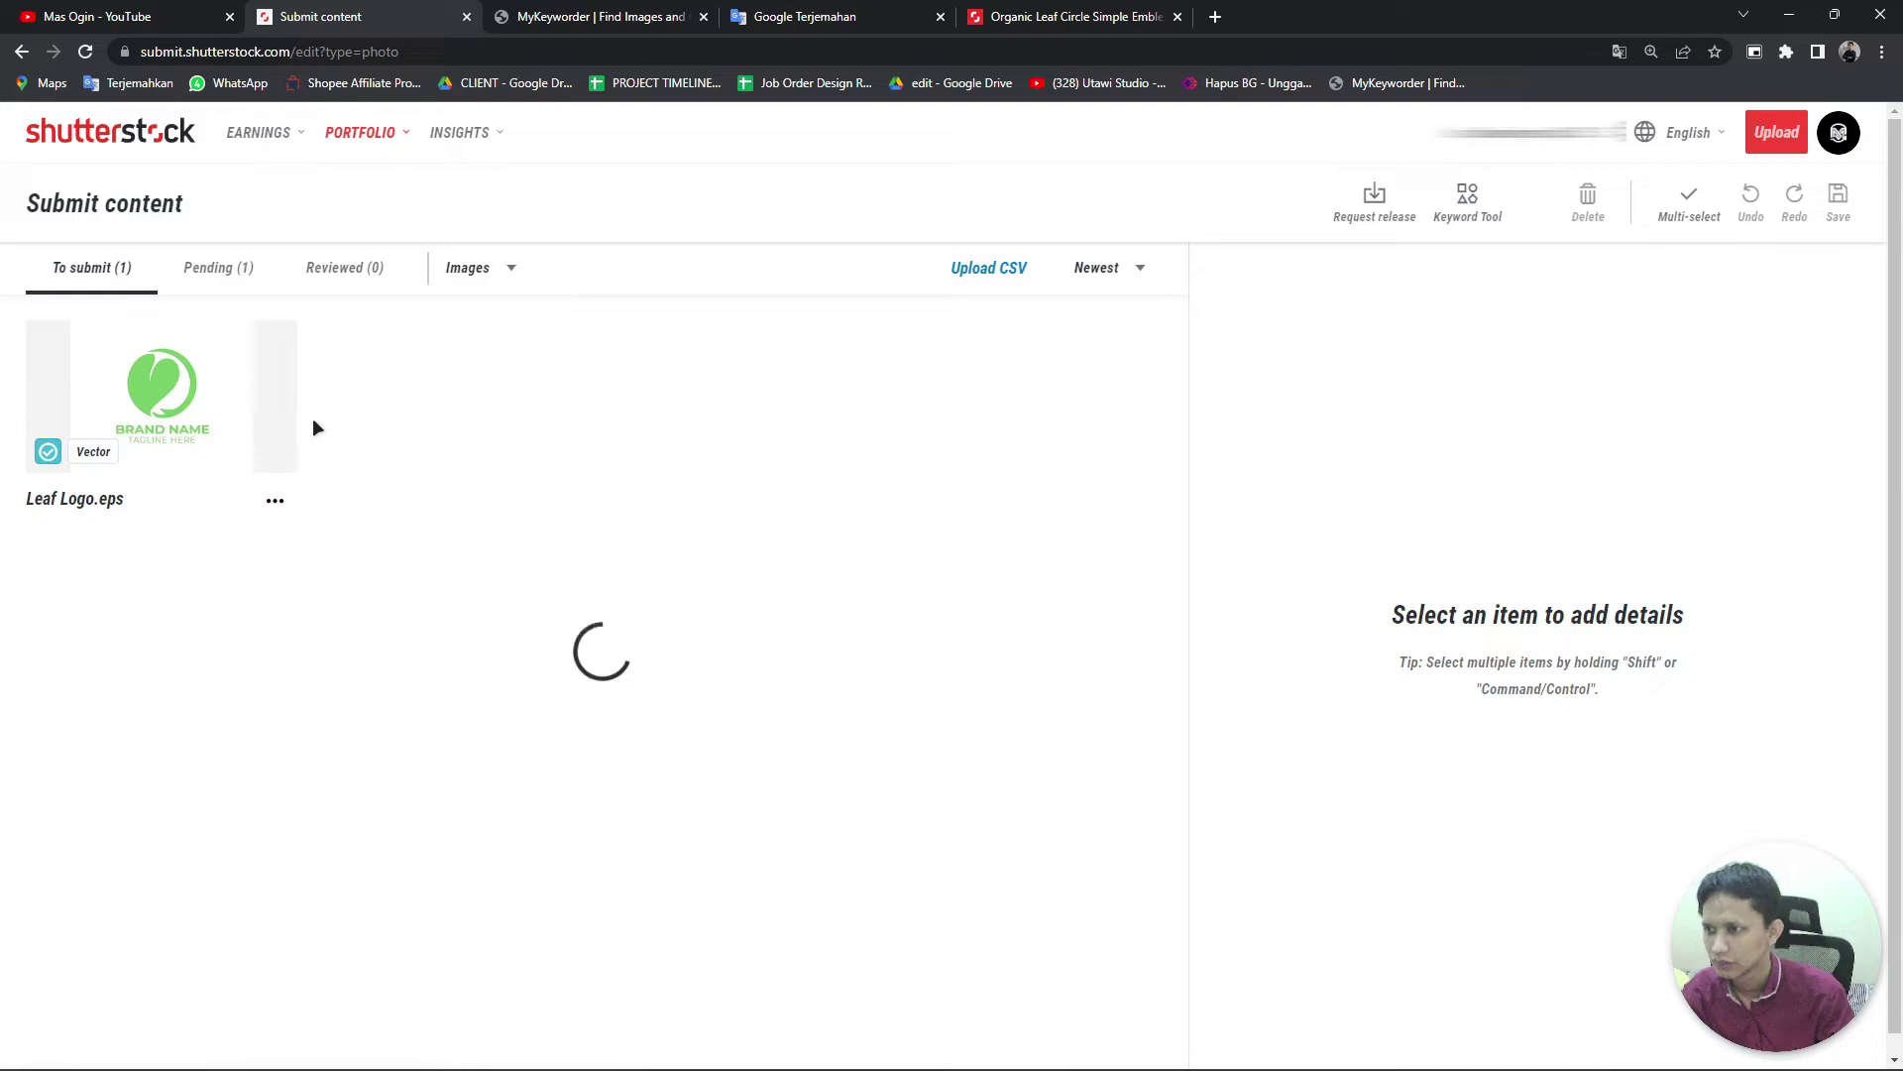
pyautogui.click(151, 394)
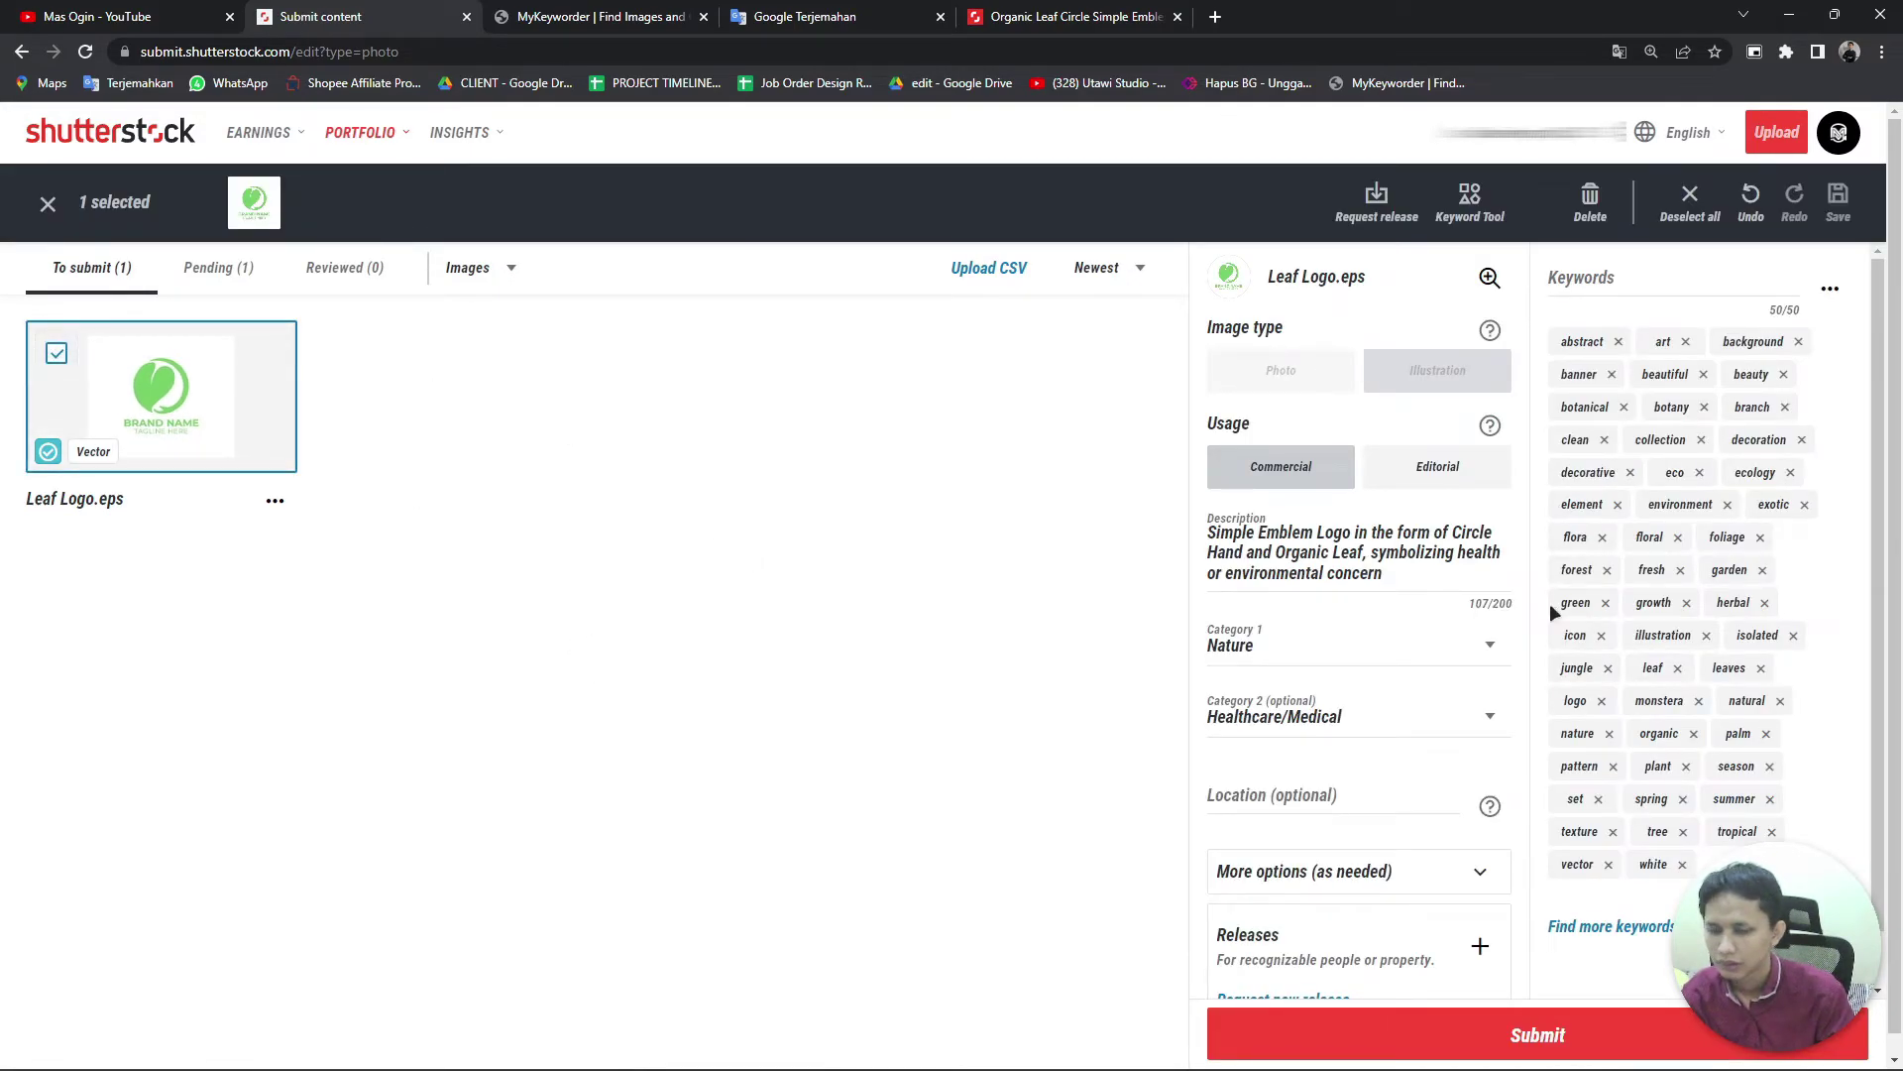
pyautogui.click(226, 268)
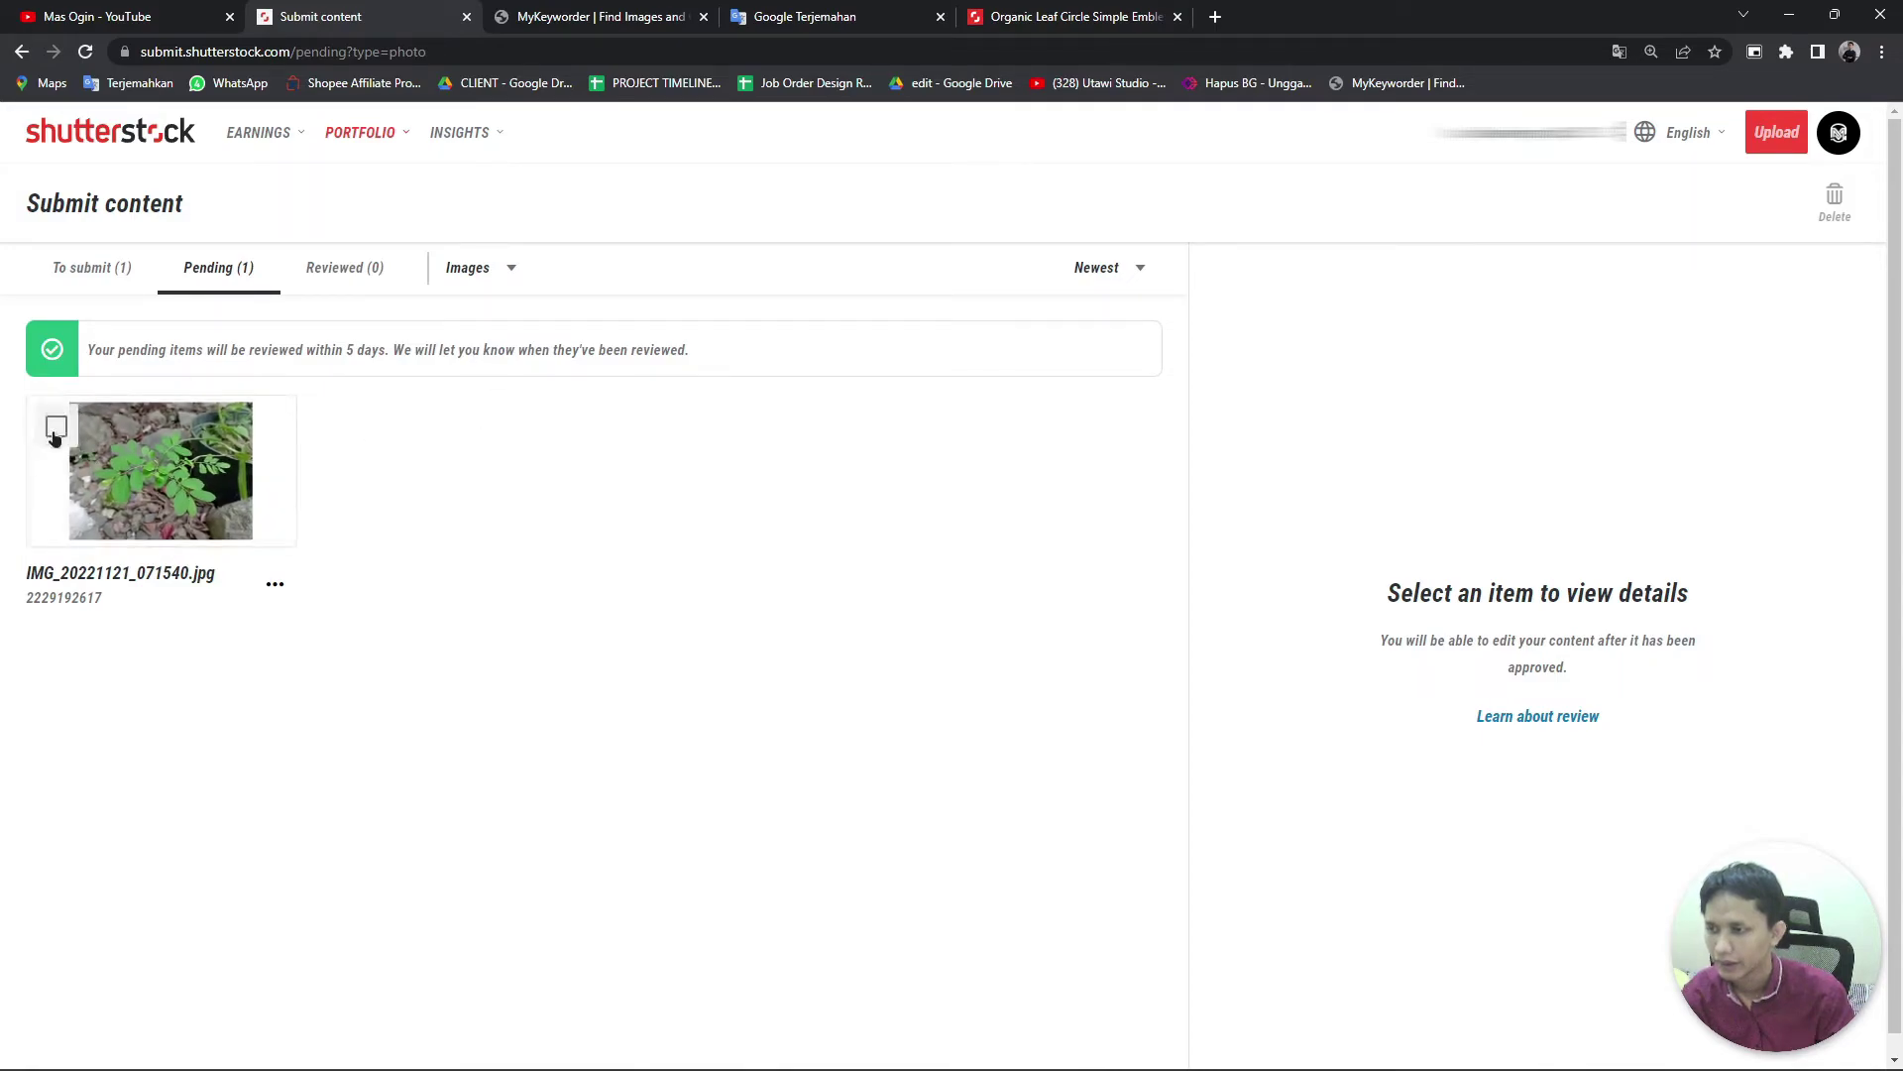
# Step: Return to the images awaiting submission and submit Leaf Logo.eps for review
pyautogui.click(99, 279)
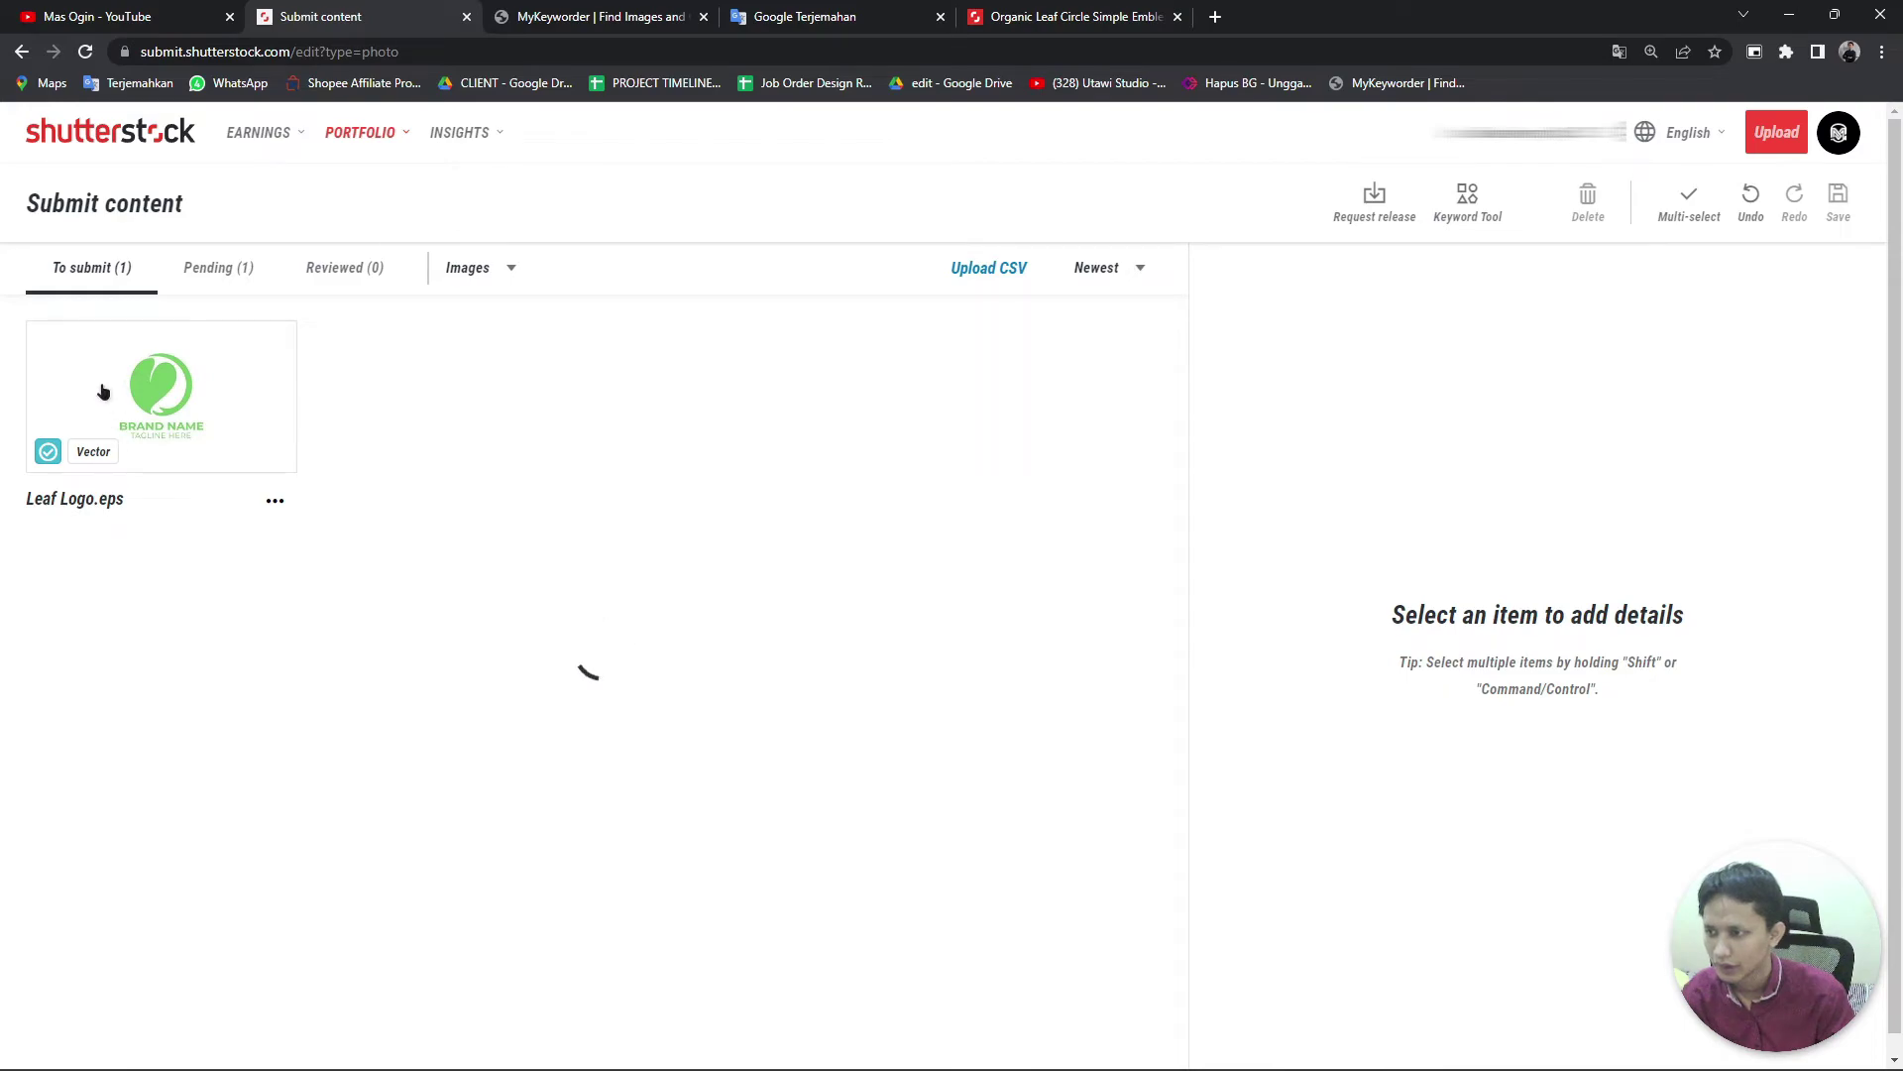
pyautogui.click(103, 392)
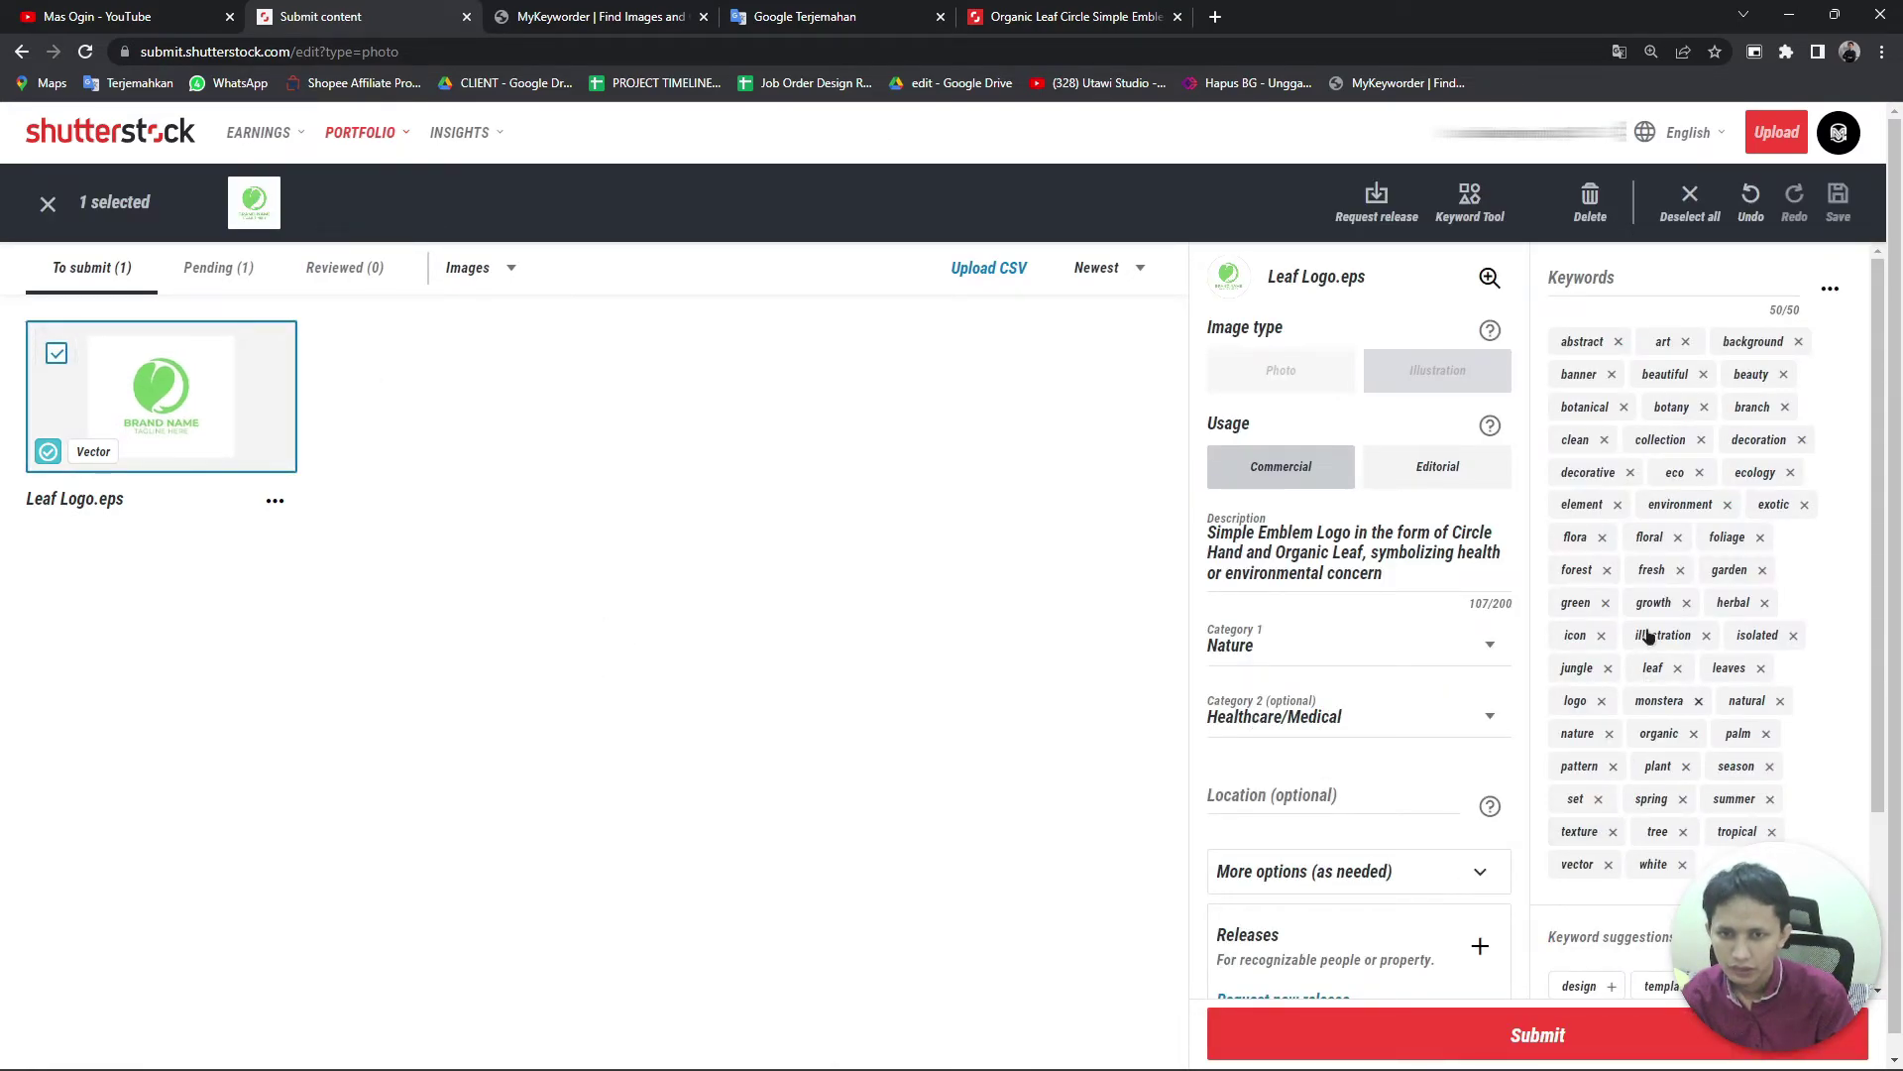
pyautogui.click(1522, 1038)
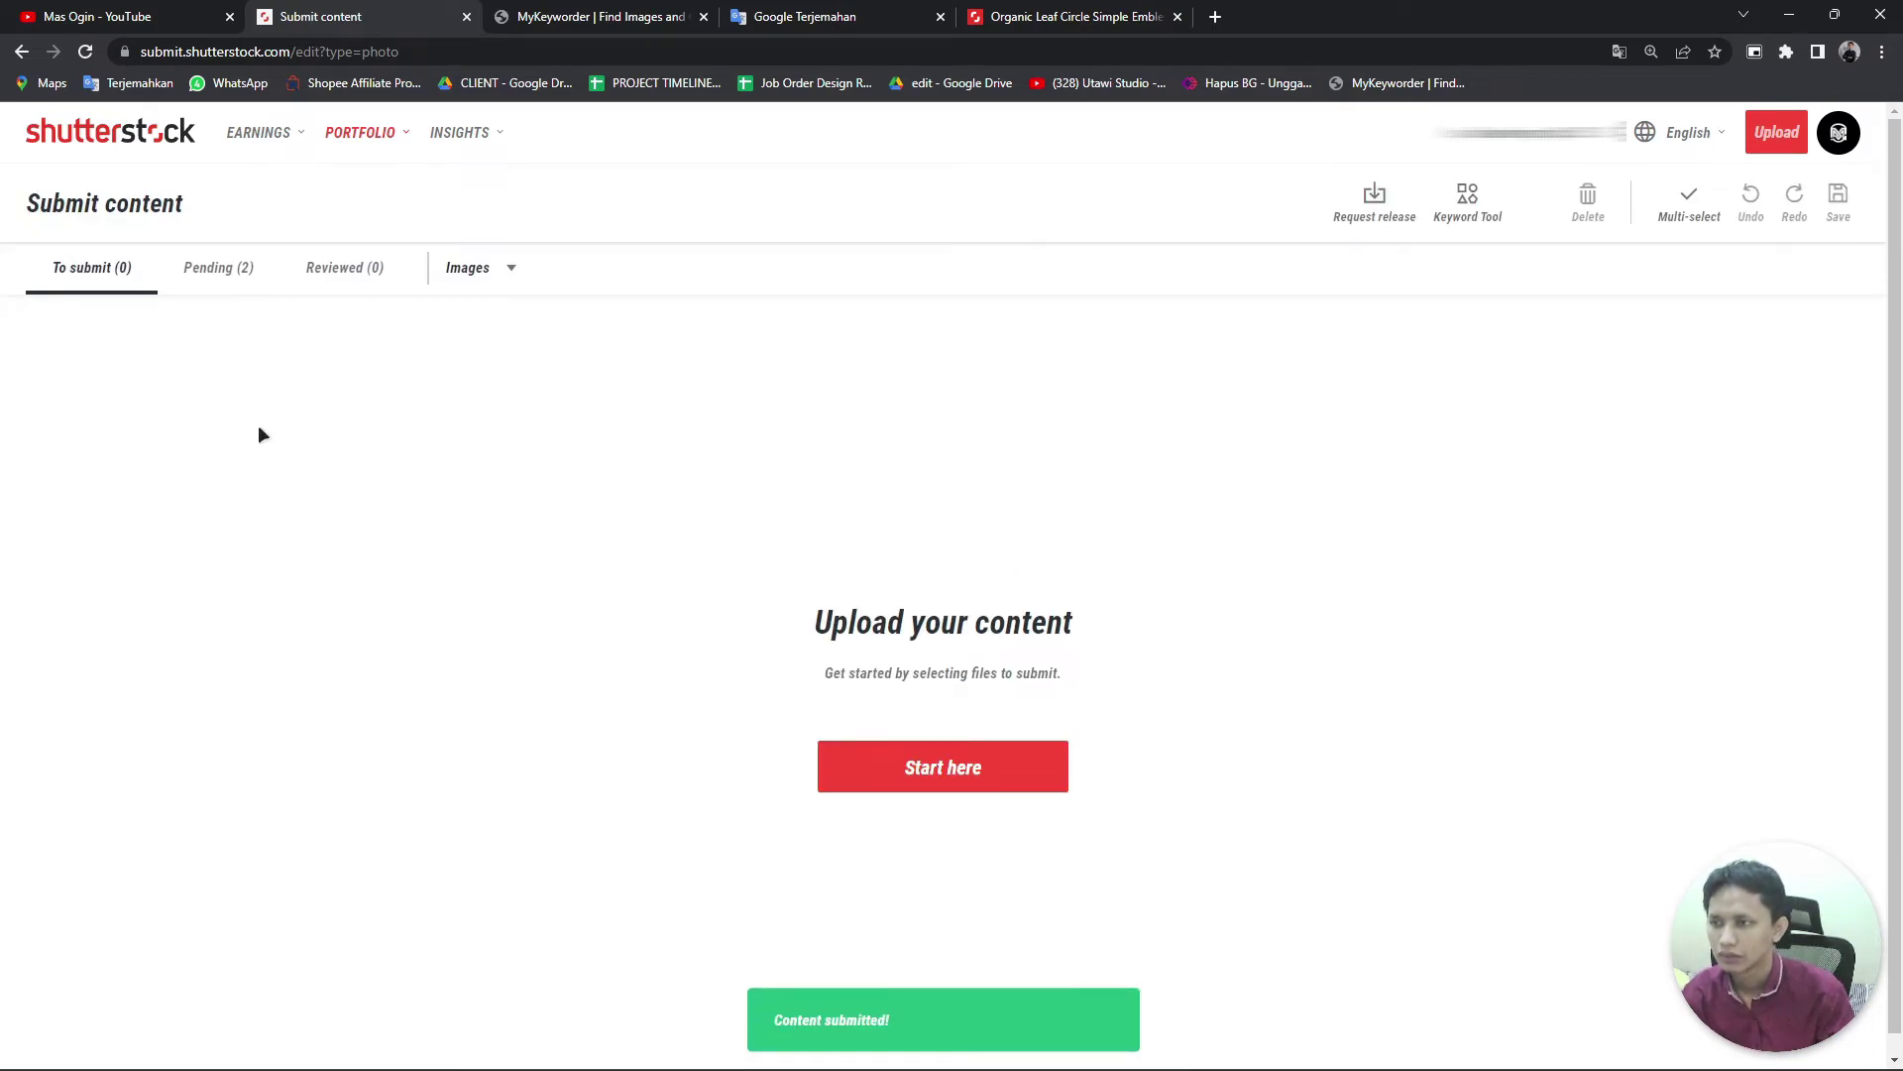
# Step: Check the list of pending images and go back to the contributor home page
pyautogui.click(203, 266)
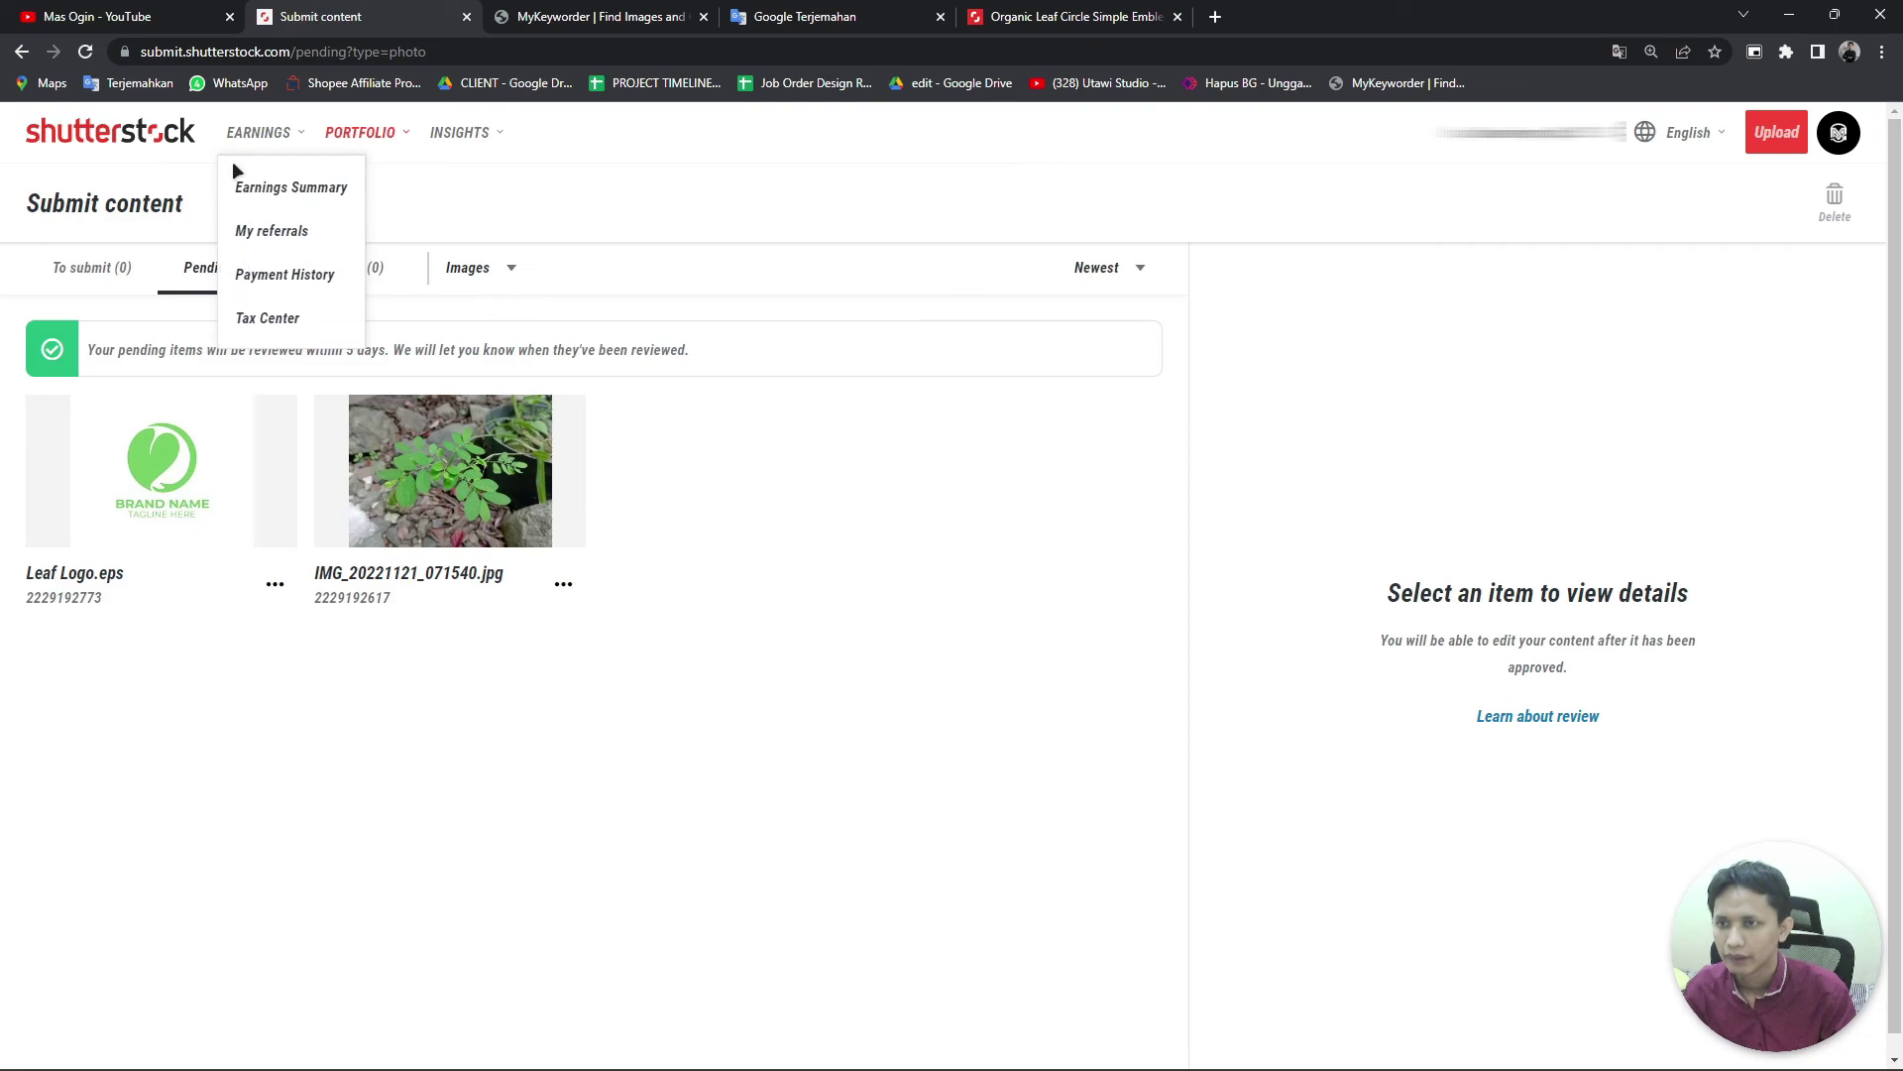
pyautogui.click(141, 145)
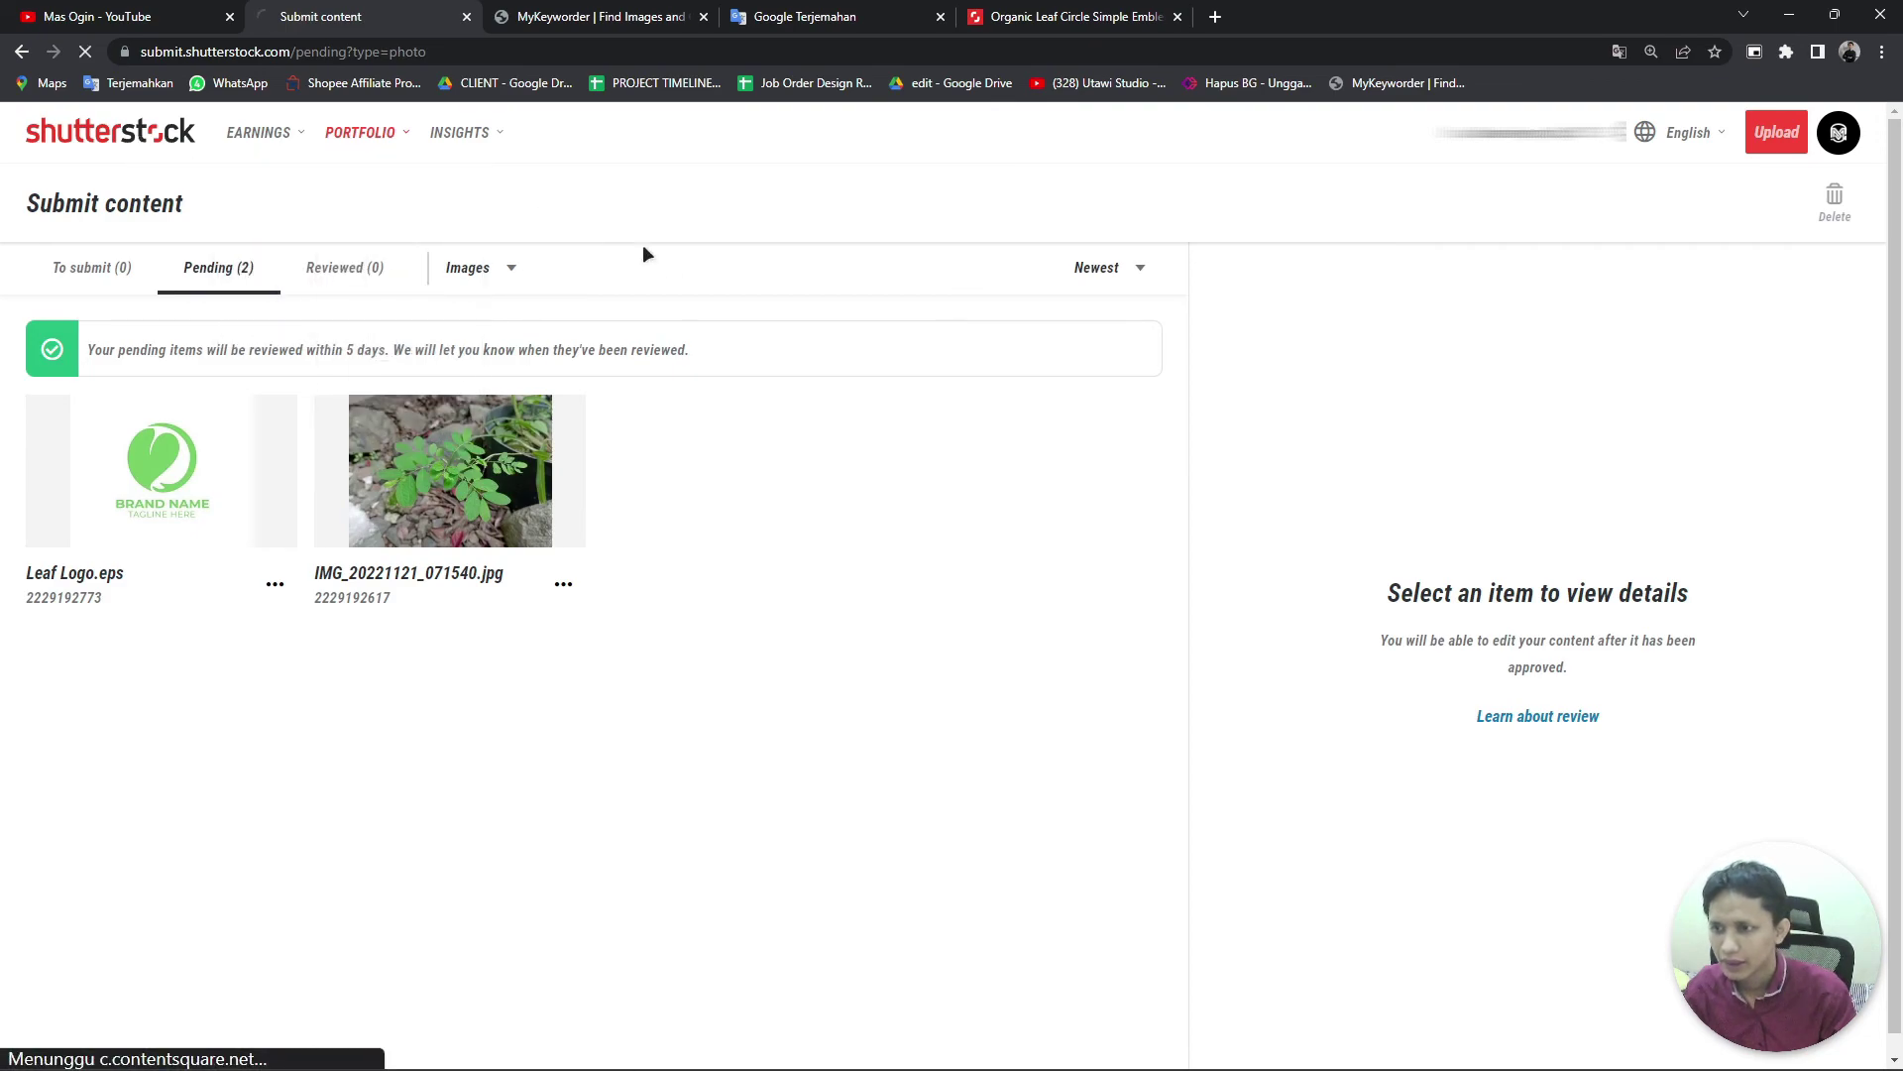